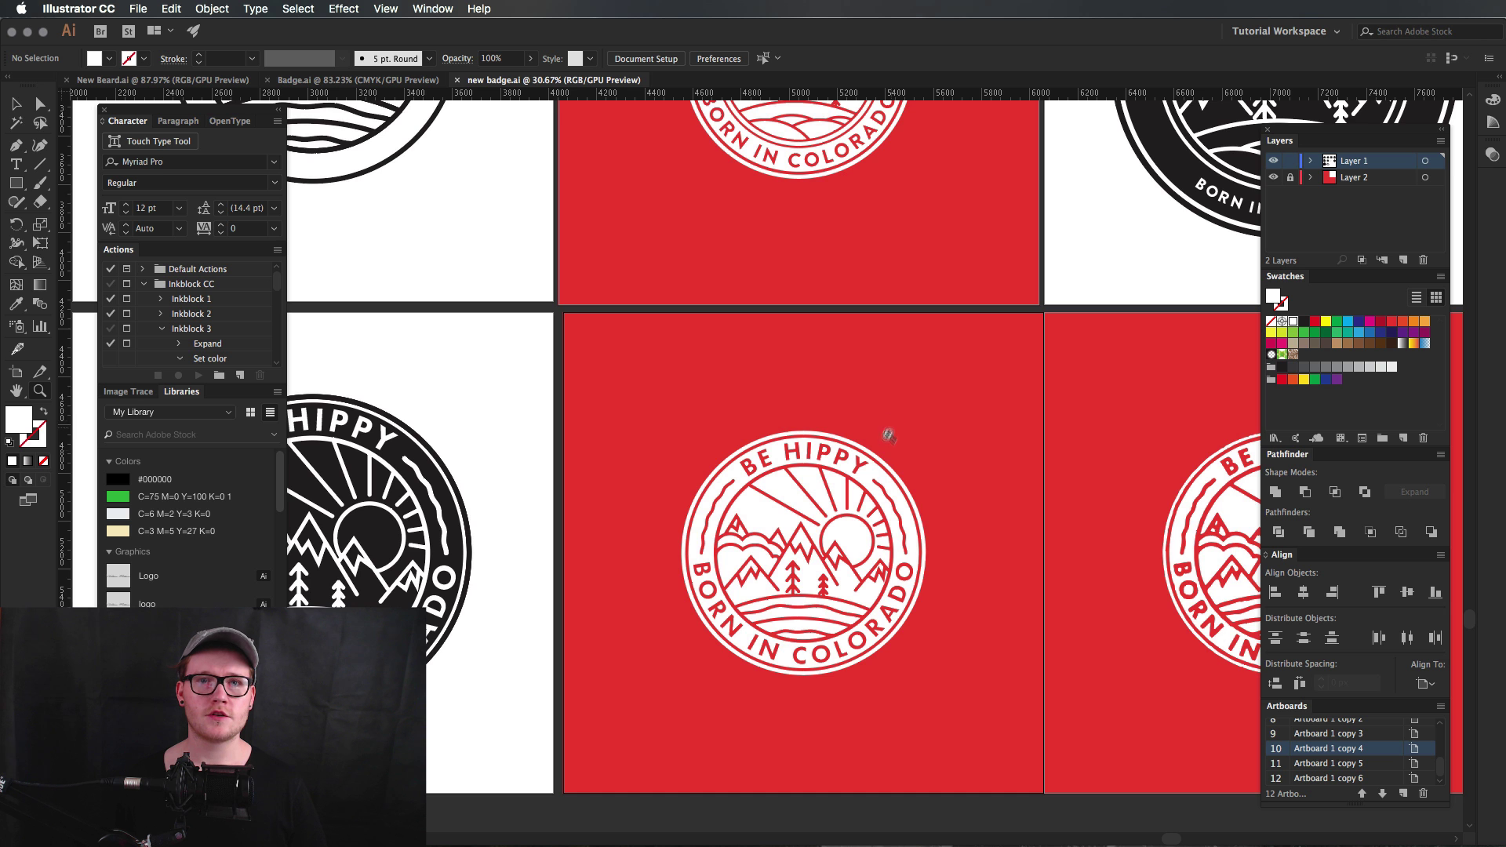
Switch to the Badge.ai document and bring the pencil sketch of the mountain badge into view.
{"action": "scroll", "coordinate": [891, 430], "scroll_direction": "up", "scroll_amount": 5}
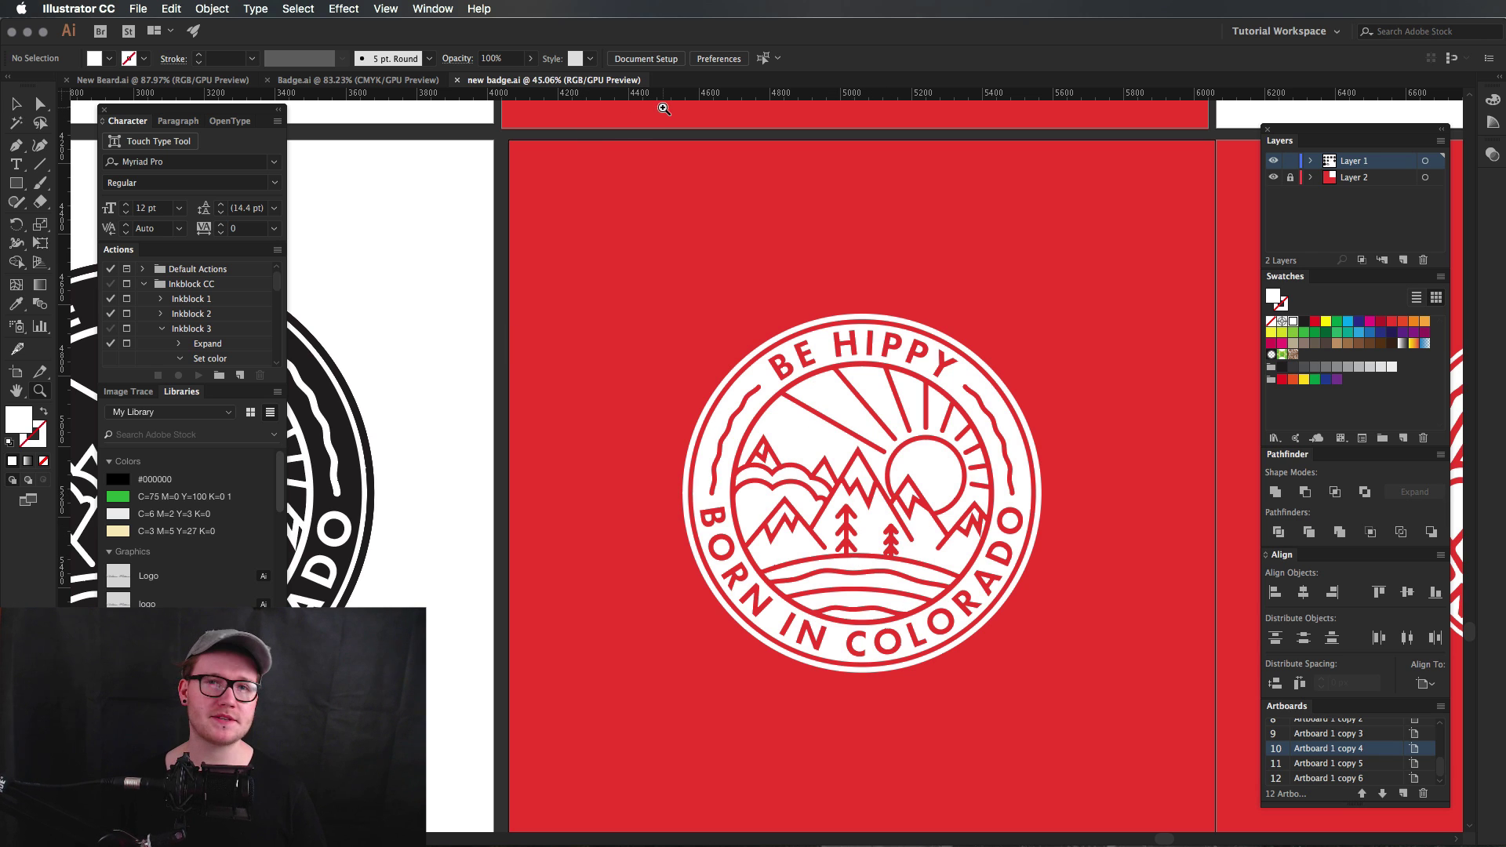
{"action": "left_click", "coordinate": [346, 84]}
{"action": "left_click_drag", "start_coordinate": [656, 347], "coordinate": [505, 233]}
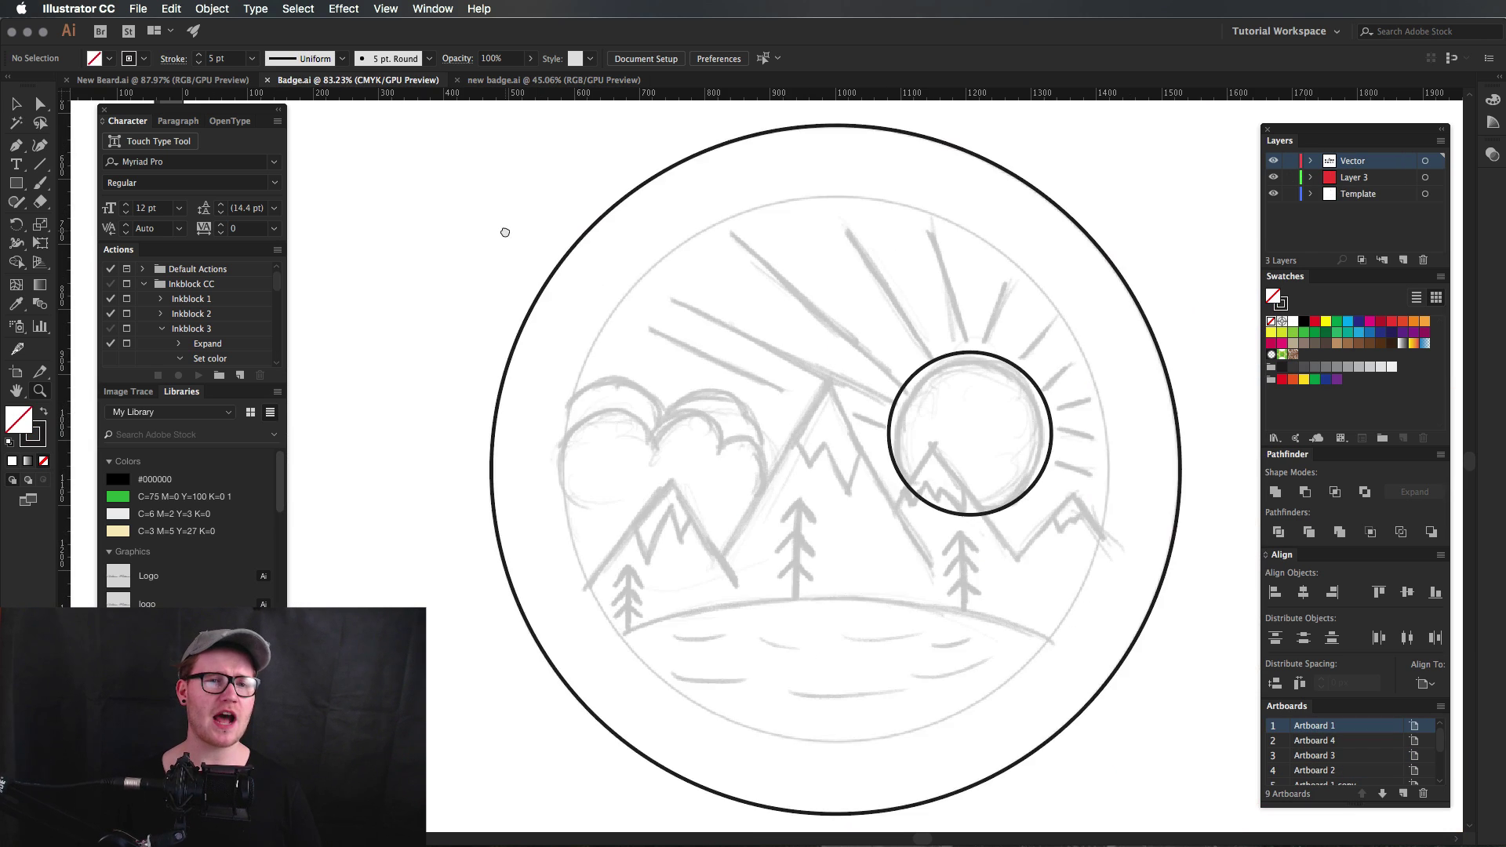
{"action": "left_click_drag", "start_coordinate": [640, 297], "coordinate": [583, 429]}
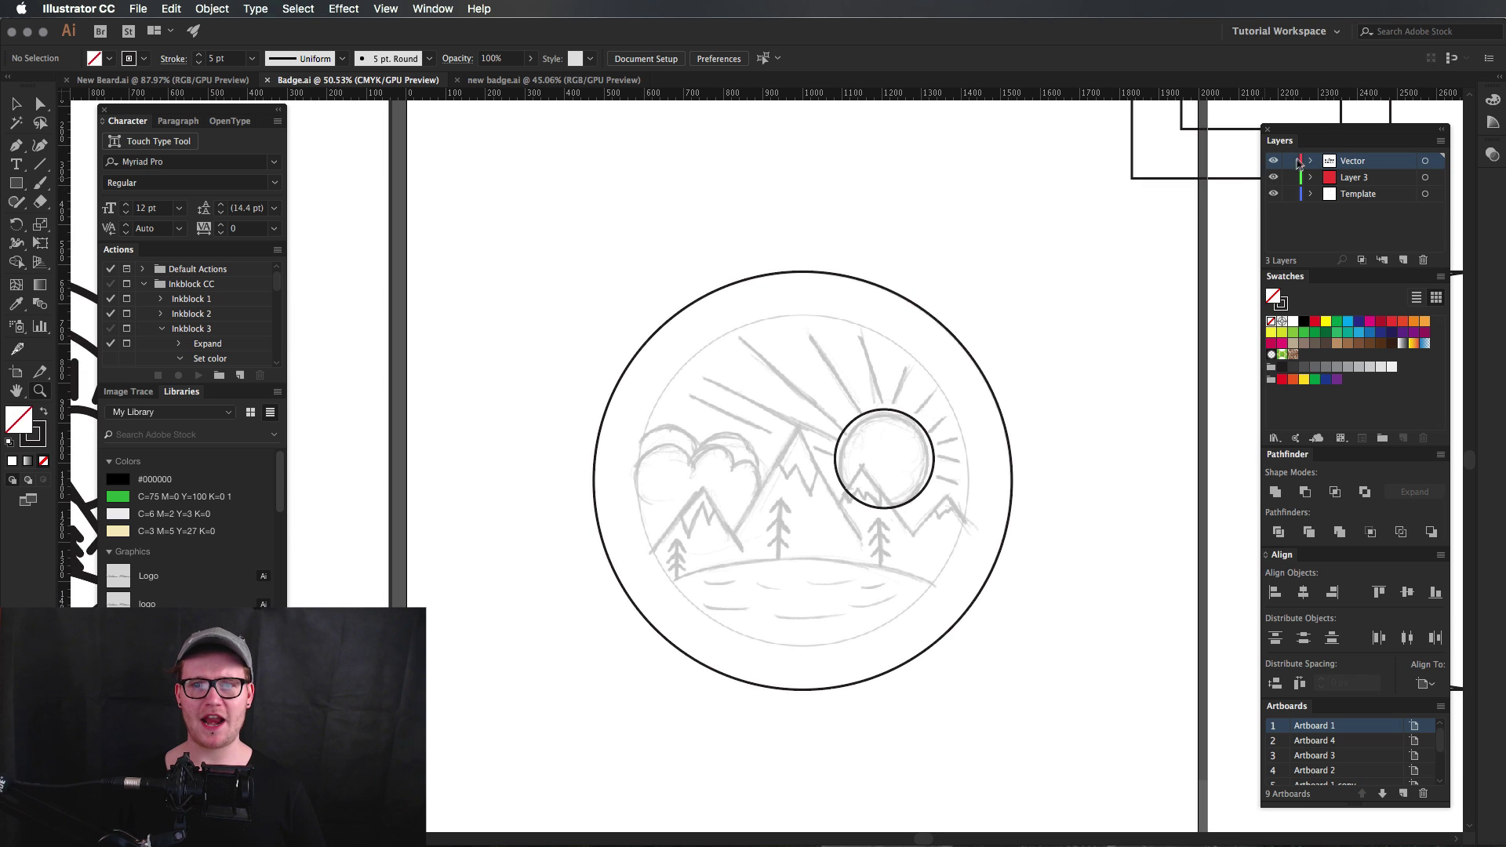
Hide the Vector layer and Layer 3 so that only the Template layer's sketch is showing.
{"action": "left_click", "coordinate": [1274, 178]}
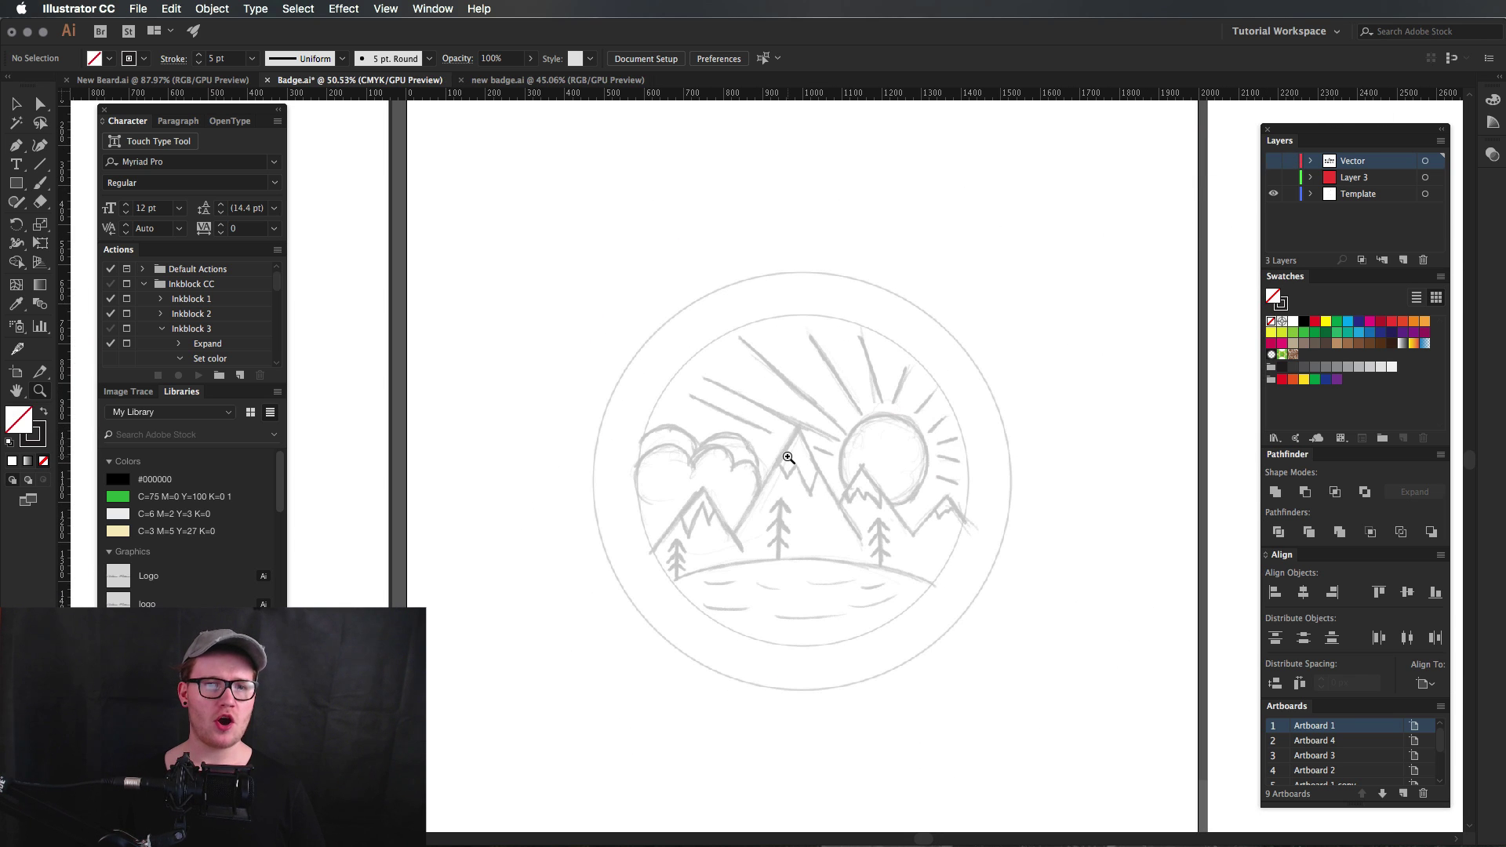
{"action": "scroll", "coordinate": [789, 458], "scroll_direction": "up", "scroll_amount": 3}
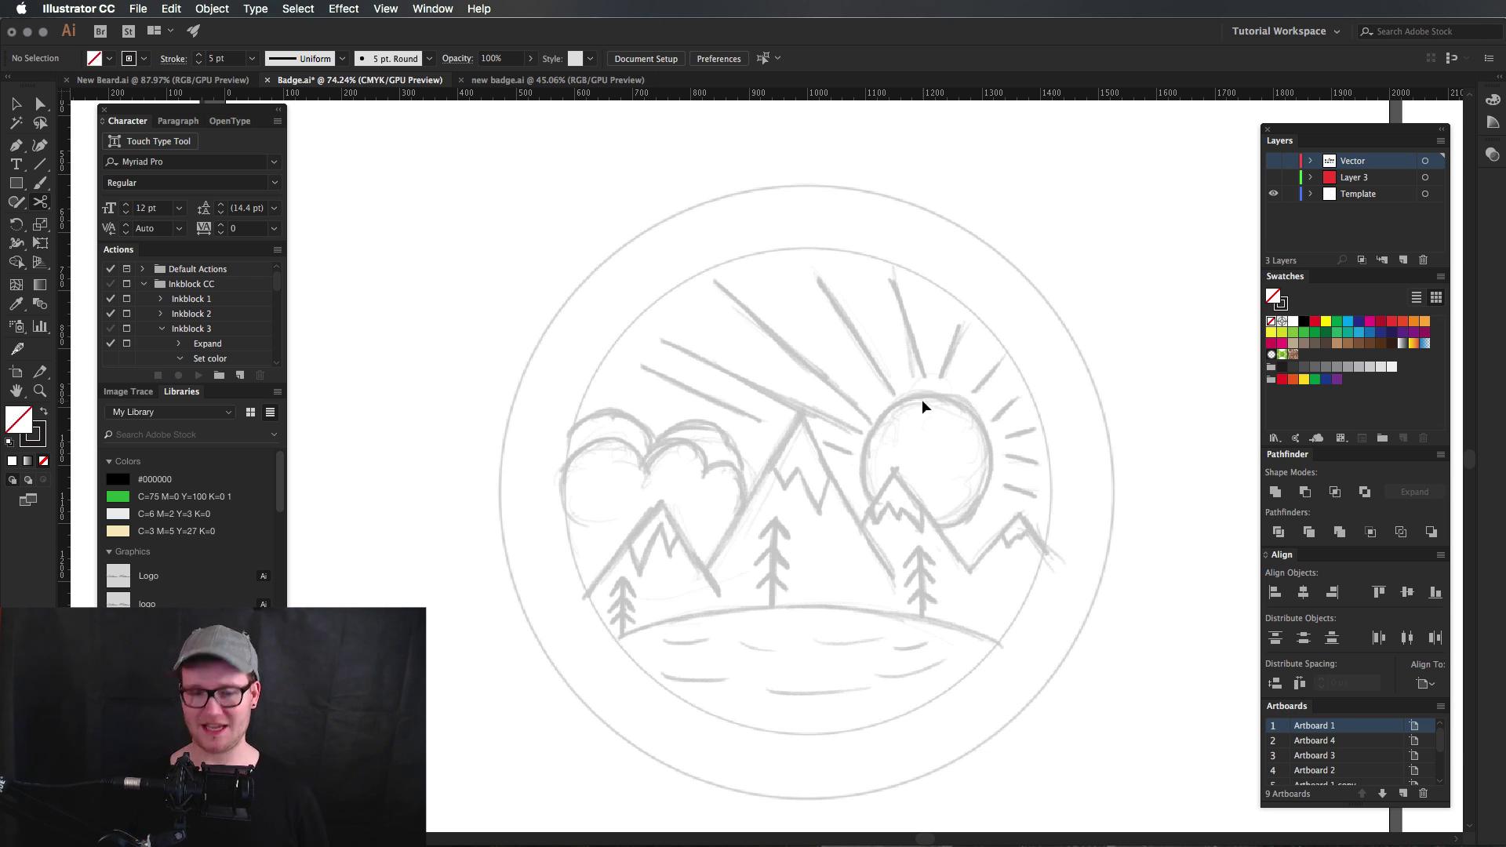
{"action": "key", "text": "super+minus"}
{"action": "key", "text": "super+minus"}
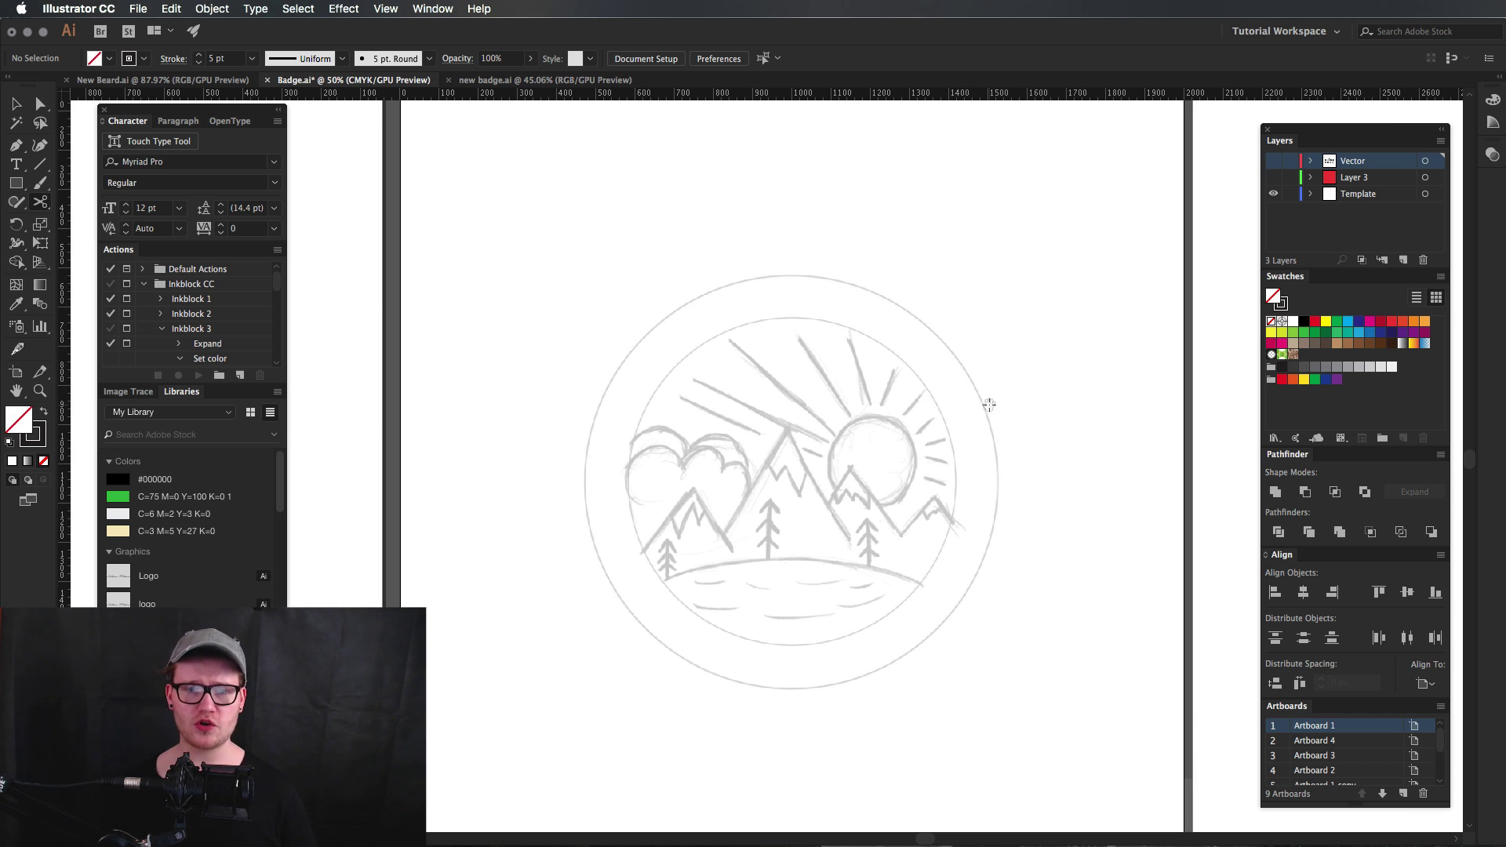
{"action": "left_click_drag", "start_coordinate": [990, 405], "coordinate": [832, 447]}
{"action": "left_click_drag", "start_coordinate": [709, 478], "coordinate": [474, 521]}
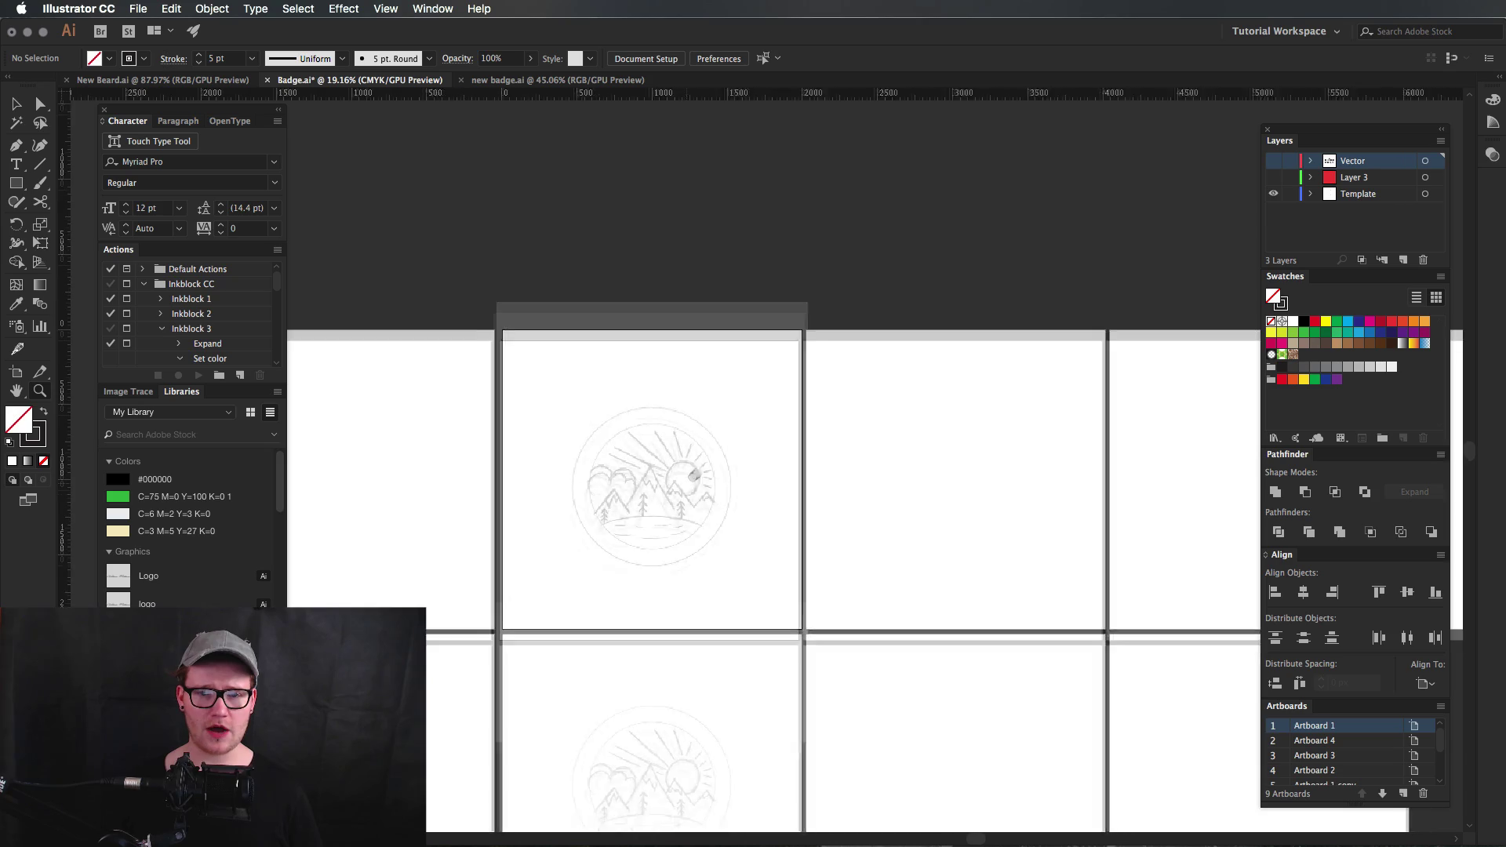
Show the hidden layers again and try the golden-ratio circle diagram over the badge sketch, undoing the move after comparing the proportions.
{"action": "left_click_drag", "start_coordinate": [695, 475], "coordinate": [734, 452]}
{"action": "mouse_move", "coordinate": [1080, 601]}
{"action": "left_mouse_down"}
{"action": "mouse_move", "coordinate": [807, 410]}
{"action": "mouse_move", "coordinate": [1130, 469]}
{"action": "left_mouse_up"}
{"action": "left_click_drag", "start_coordinate": [922, 427], "coordinate": [1005, 496]}
{"action": "left_click_drag", "start_coordinate": [1020, 444], "coordinate": [857, 497]}
{"action": "left_click_drag", "start_coordinate": [977, 237], "coordinate": [396, 321]}
{"action": "scroll", "coordinate": [1177, 637], "scroll_direction": "right", "scroll_amount": 3}
{"action": "scroll", "coordinate": [757, 308], "scroll_direction": "left", "scroll_amount": 5}
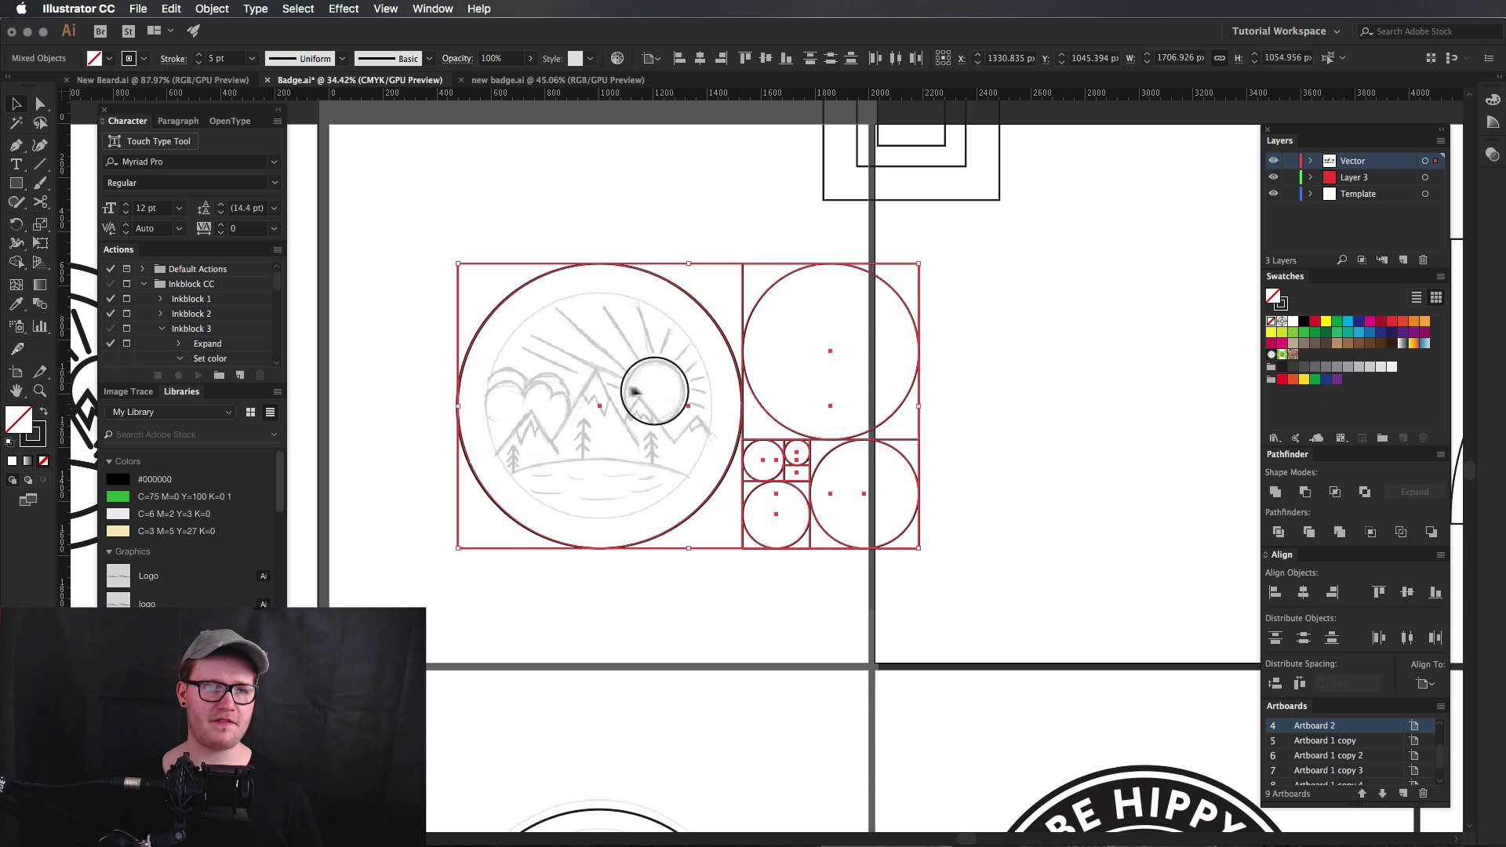
{"action": "key", "text": "super+z"}
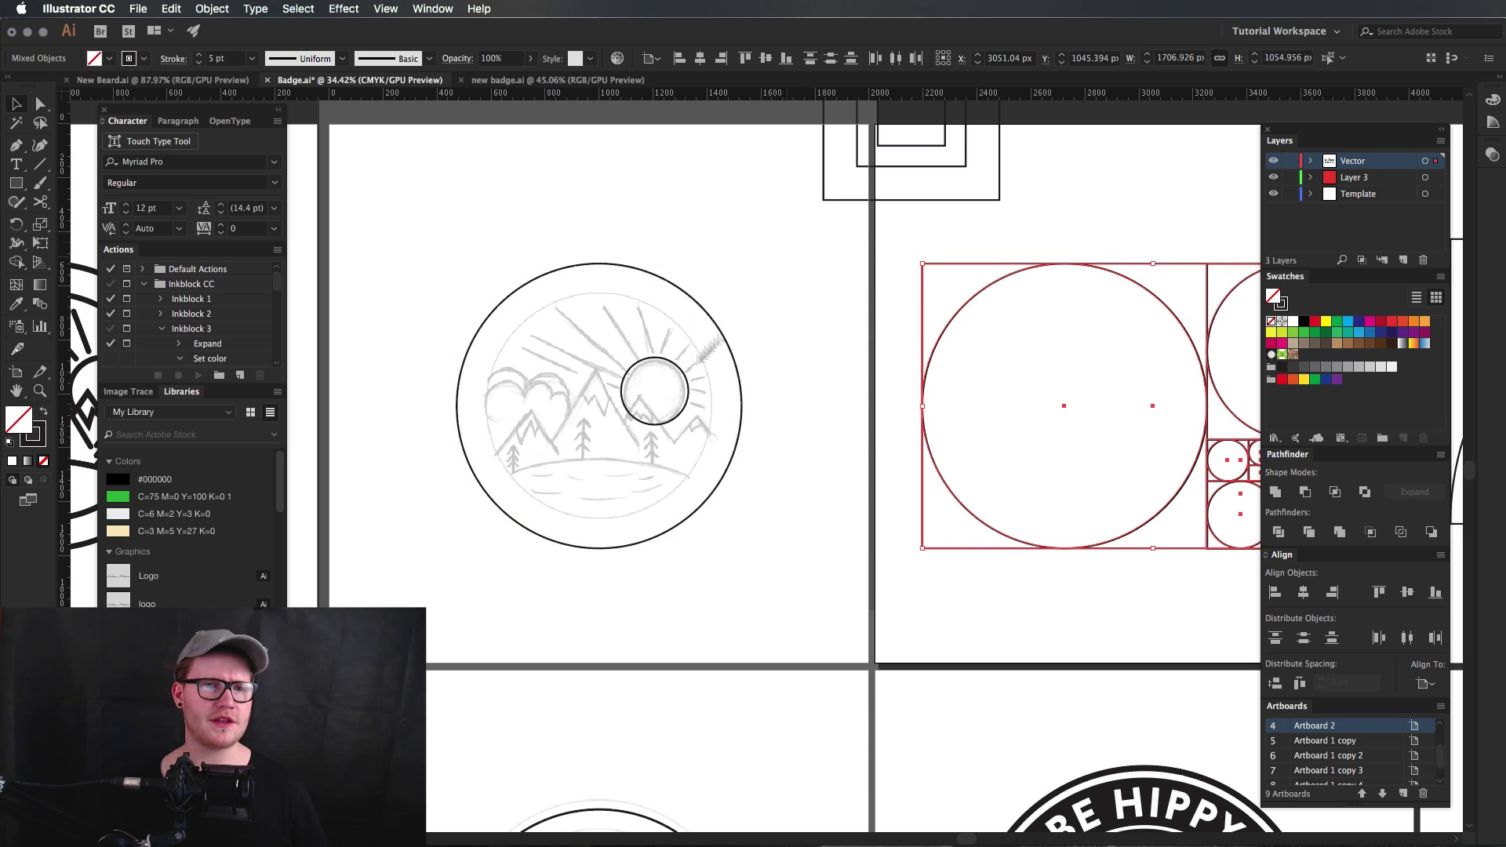
Remove the old circles from the sketch and place a copy of the largest golden-ratio circle, about 1055 px wide, on its outer ring.
{"action": "left_click", "coordinate": [590, 445]}
{"action": "left_click", "coordinate": [590, 445]}
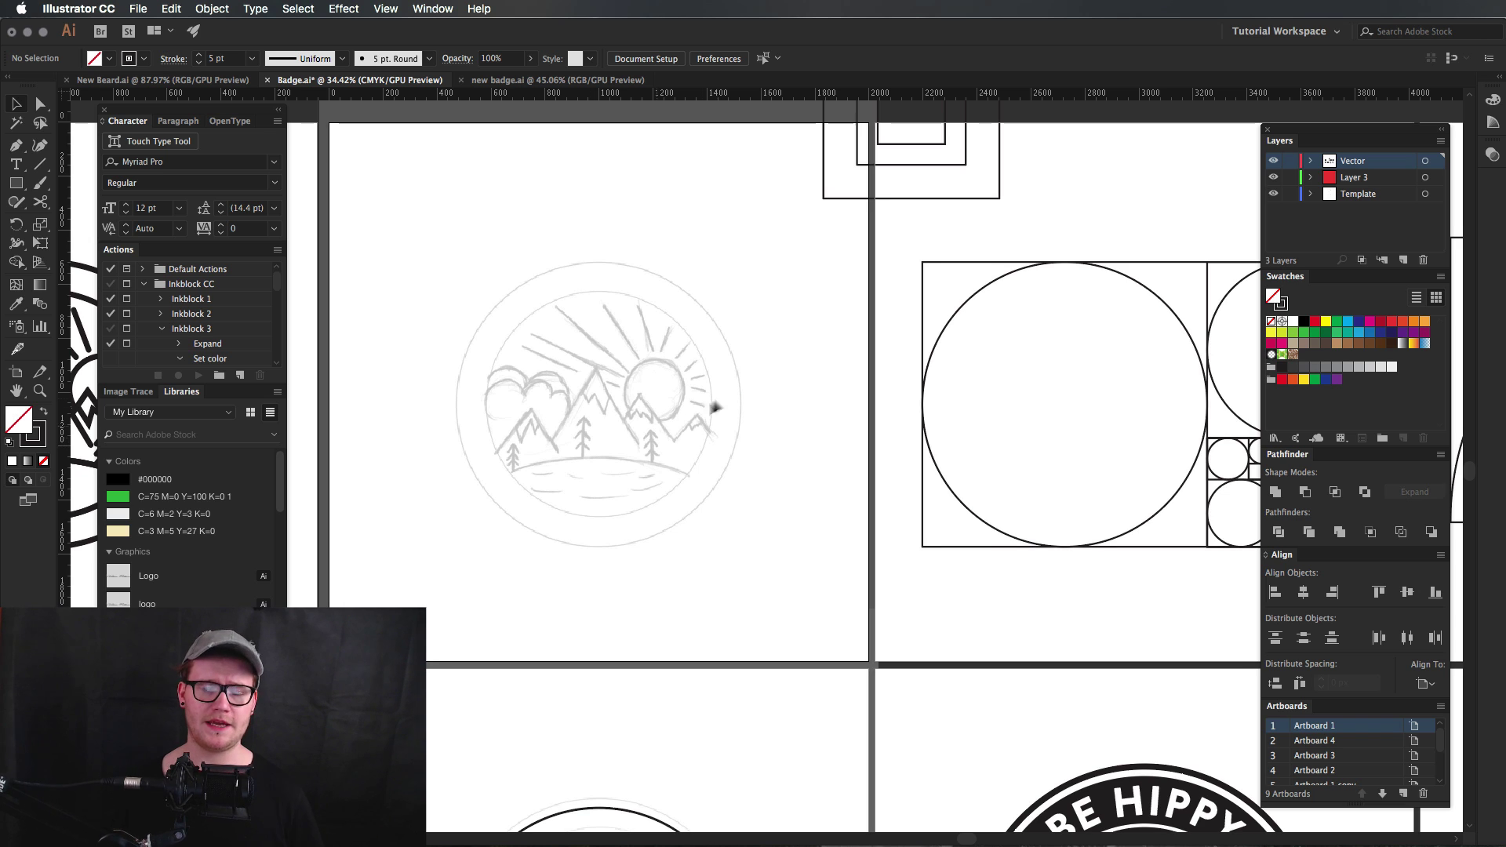
{"action": "mouse_move", "coordinate": [999, 286]}
{"action": "left_mouse_down"}
{"action": "mouse_move", "coordinate": [541, 371]}
{"action": "mouse_move", "coordinate": [530, 356]}
{"action": "mouse_move", "coordinate": [1043, 262]}
{"action": "left_mouse_up"}
{"action": "left_click_drag", "start_coordinate": [992, 322], "coordinate": [849, 392]}
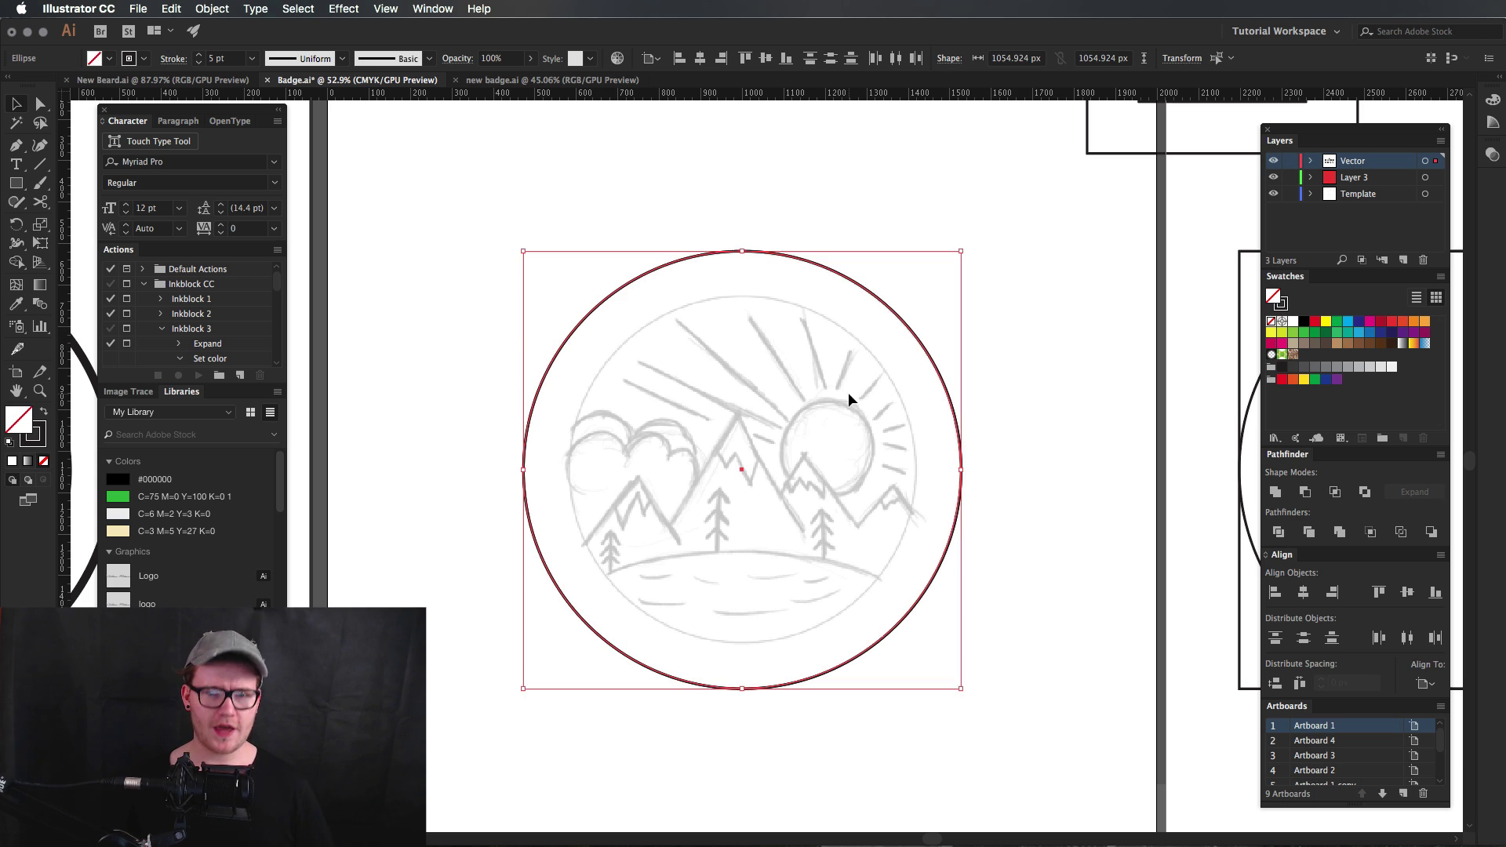
Duplicate the outer circle in place, scale the copy down to the sketch's inner ring and convert it into a guide.
{"action": "key", "text": "super+c"}
{"action": "key", "text": "super+f"}
{"action": "left_click_drag", "start_coordinate": [965, 253], "coordinate": [921, 299]}
{"action": "key", "text": "super+shift+a"}
{"action": "key", "text": "super+5"}
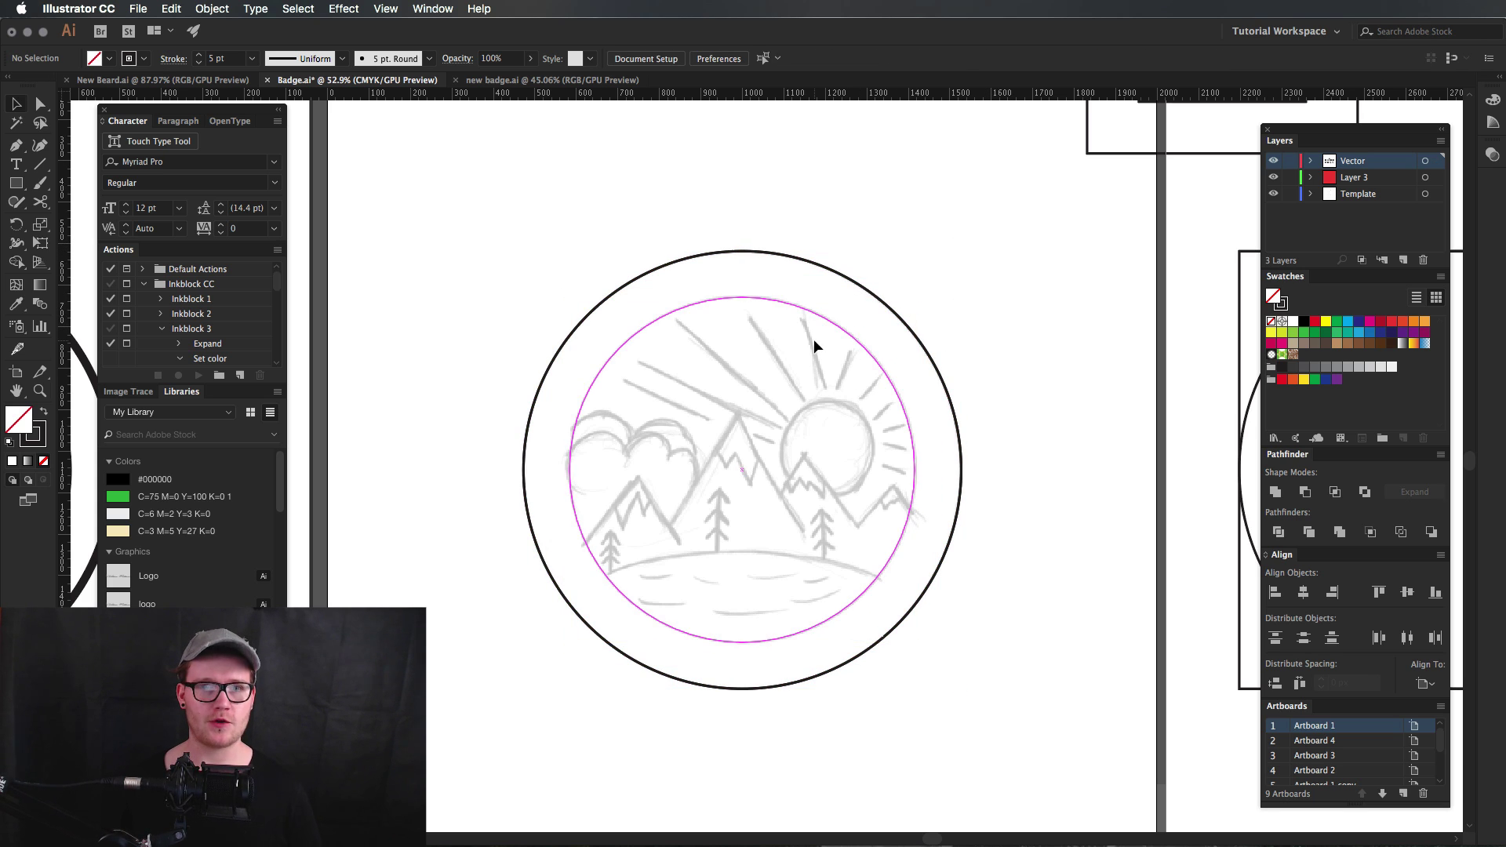
Paste another copy of the outer circle in place, scale it to about 833 px on the inner ring and make it a guide.
{"action": "key", "text": "z"}
{"action": "key", "text": "super+f"}
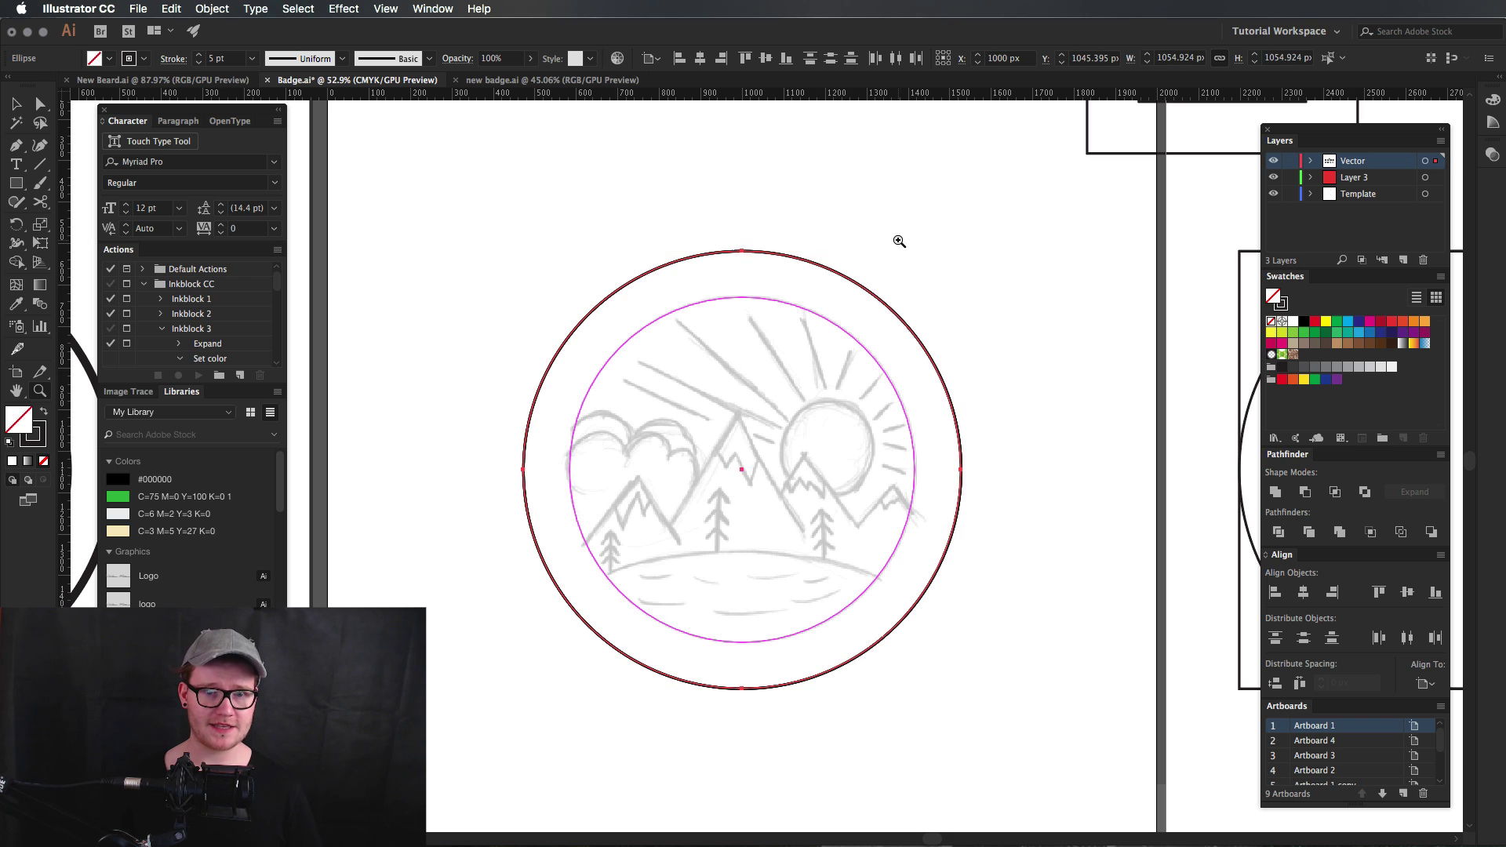
{"action": "key", "text": "v"}
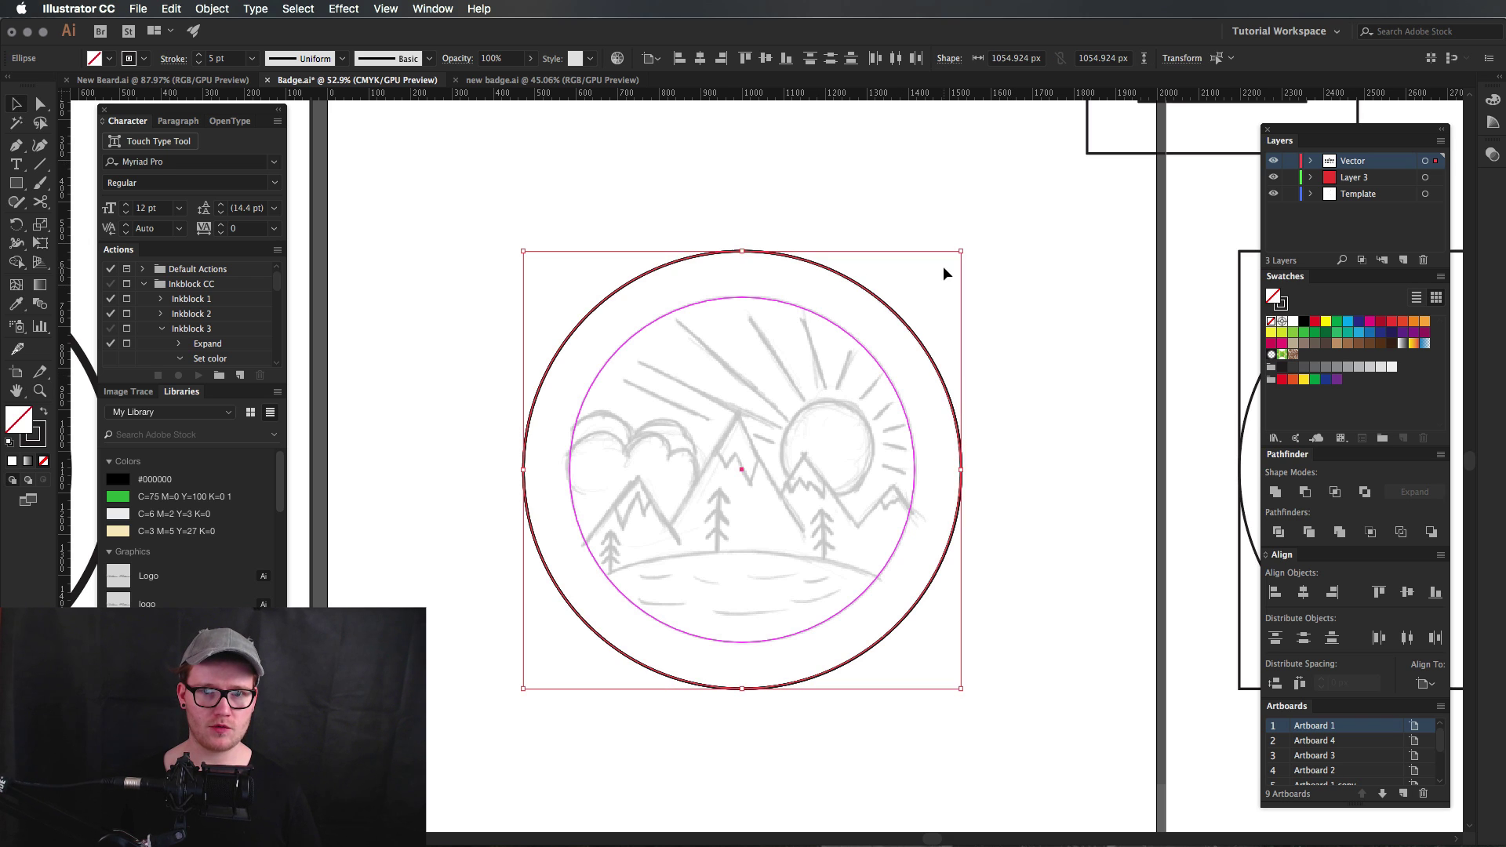
{"action": "left_click_drag", "start_coordinate": [964, 250], "coordinate": [916, 298]}
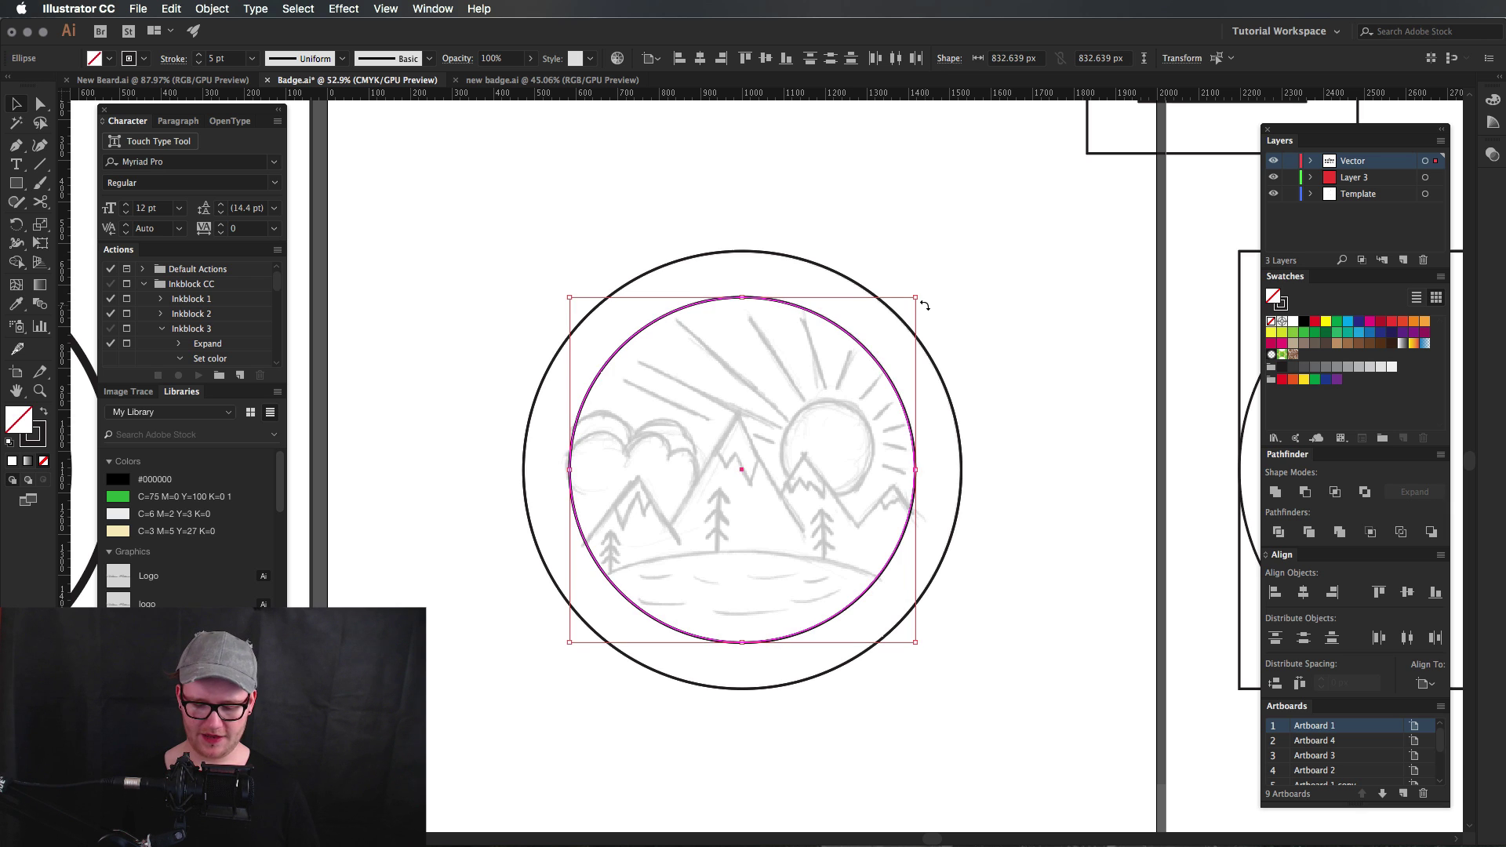
{"action": "key", "text": "super+5"}
Copy the golden-ratio circle about 249 px wide onto the sketched sun and nudge it slightly upward to fit.
{"action": "mouse_move", "coordinate": [597, 542]}
{"action": "left_mouse_down"}
{"action": "mouse_move", "coordinate": [973, 385]}
{"action": "mouse_move", "coordinate": [823, 493]}
{"action": "left_mouse_up"}
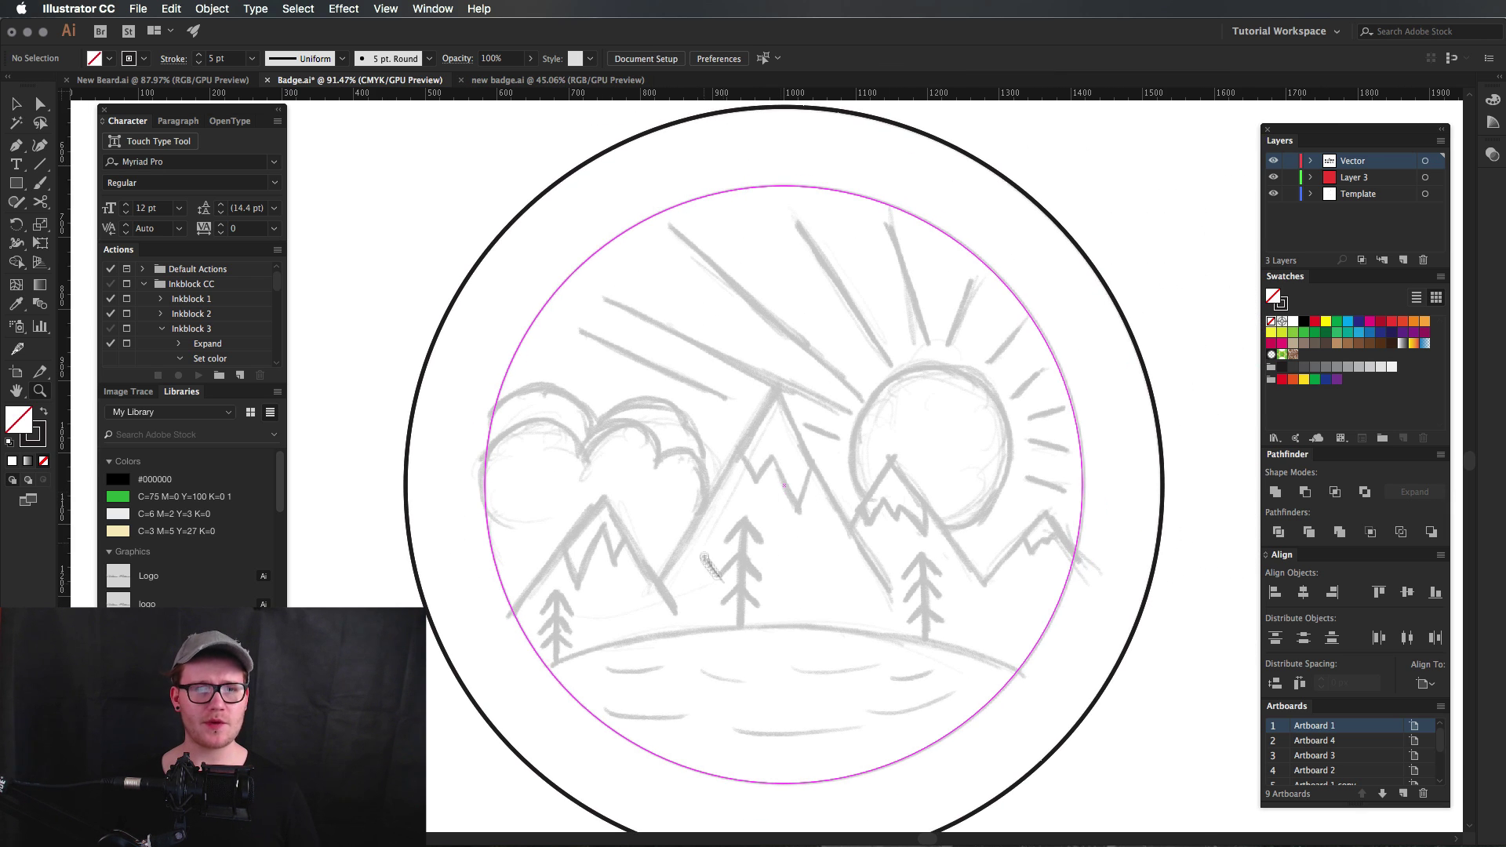
{"action": "left_click_drag", "start_coordinate": [934, 479], "coordinate": [729, 571]}
{"action": "left_click_drag", "start_coordinate": [1008, 530], "coordinate": [510, 387]}
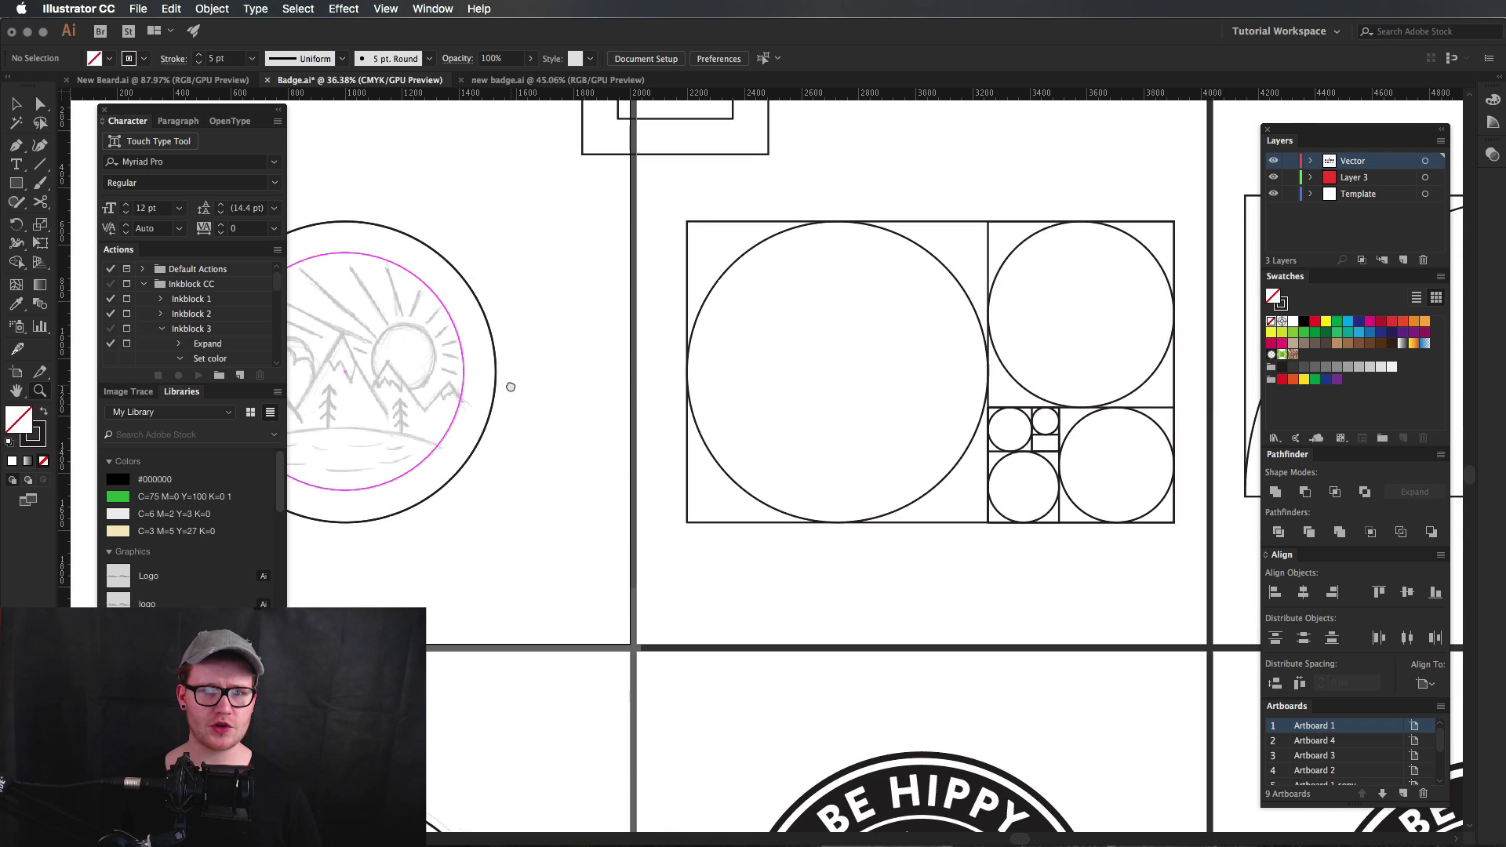
{"action": "left_click_drag", "start_coordinate": [394, 366], "coordinate": [484, 357]}
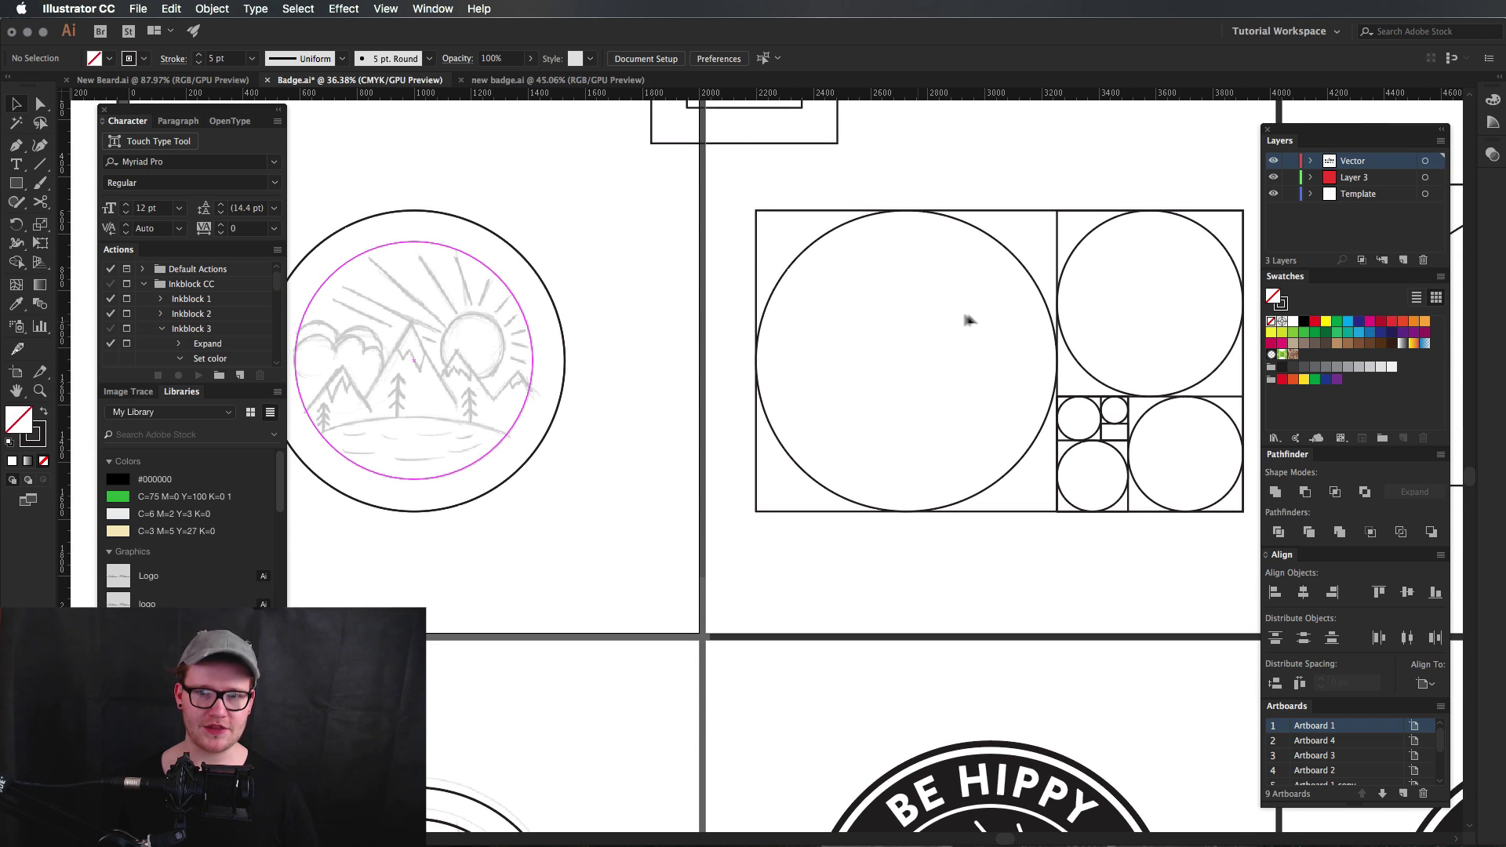
{"action": "left_click_drag", "start_coordinate": [1122, 455], "coordinate": [1031, 568]}
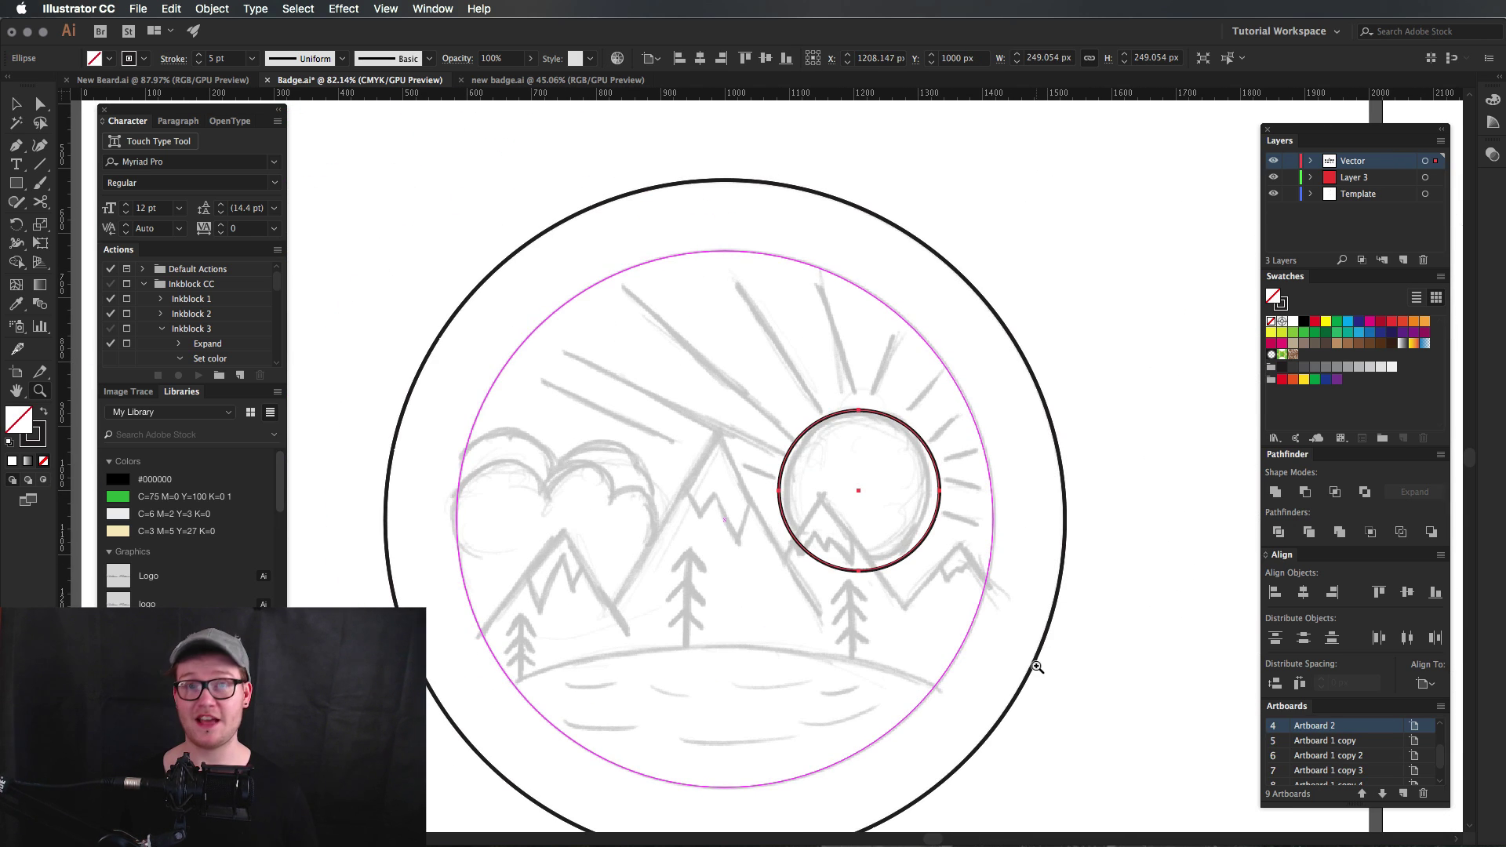
{"action": "key", "text": "v"}
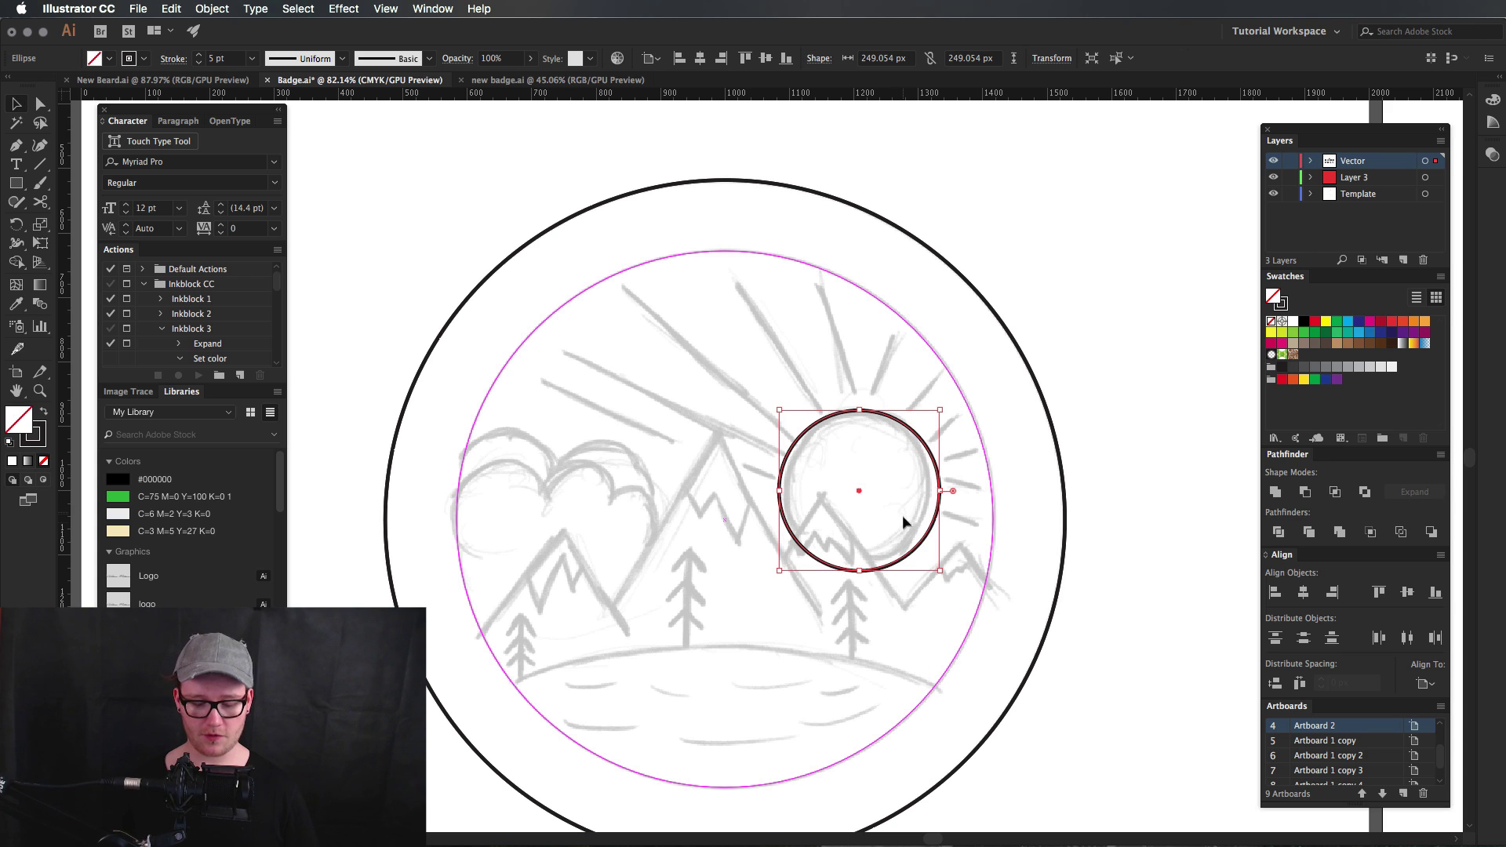
{"action": "left_click_drag", "start_coordinate": [914, 547], "coordinate": [915, 543]}
{"action": "left_click", "coordinate": [964, 581]}
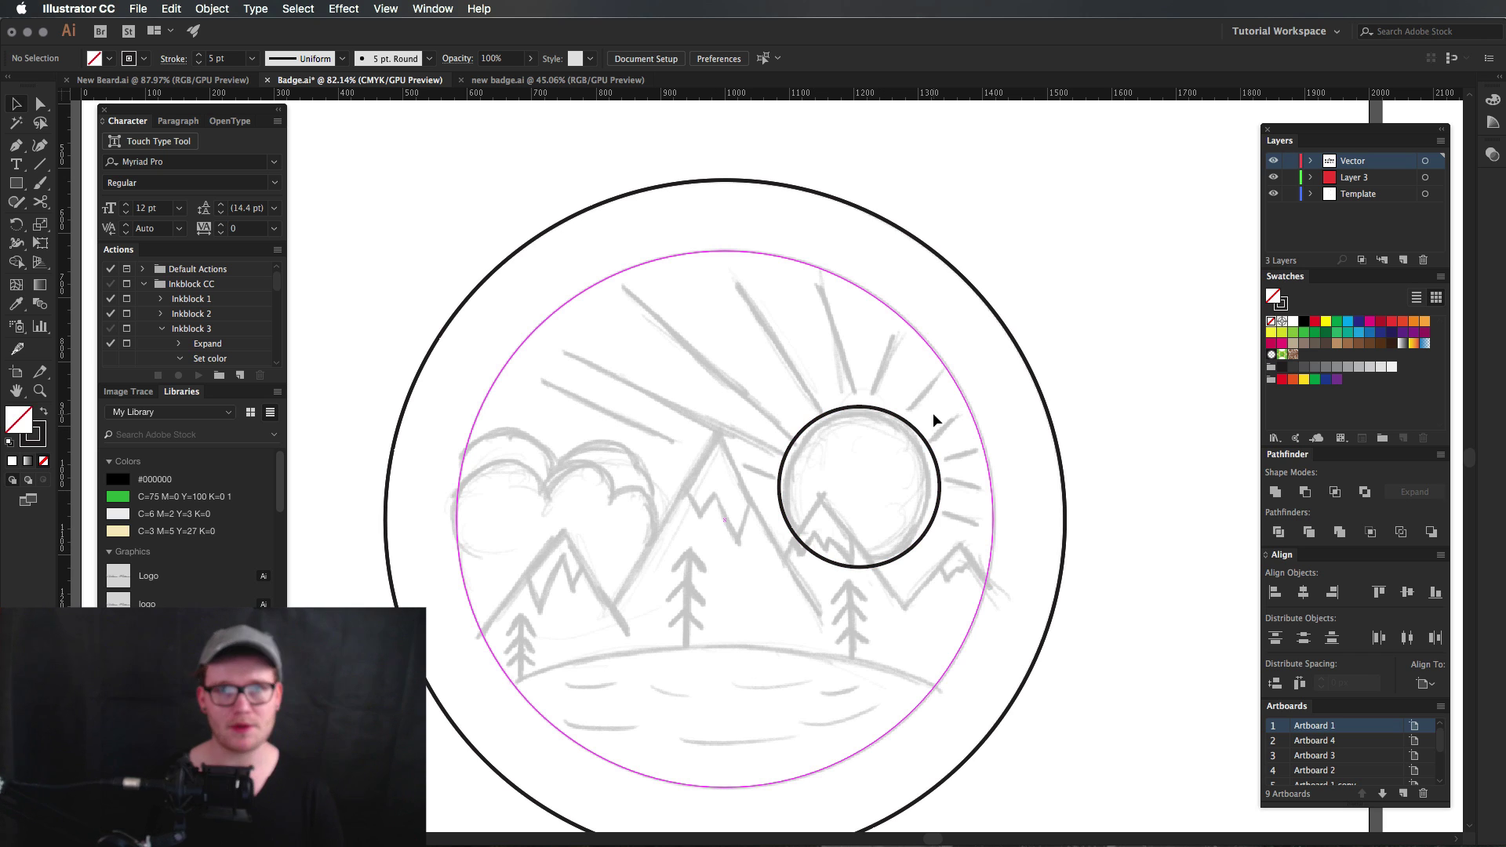
Place four vertical ruler guides, one through each of the sketched mountain peaks.
{"action": "left_click_drag", "start_coordinate": [655, 577], "coordinate": [647, 543]}
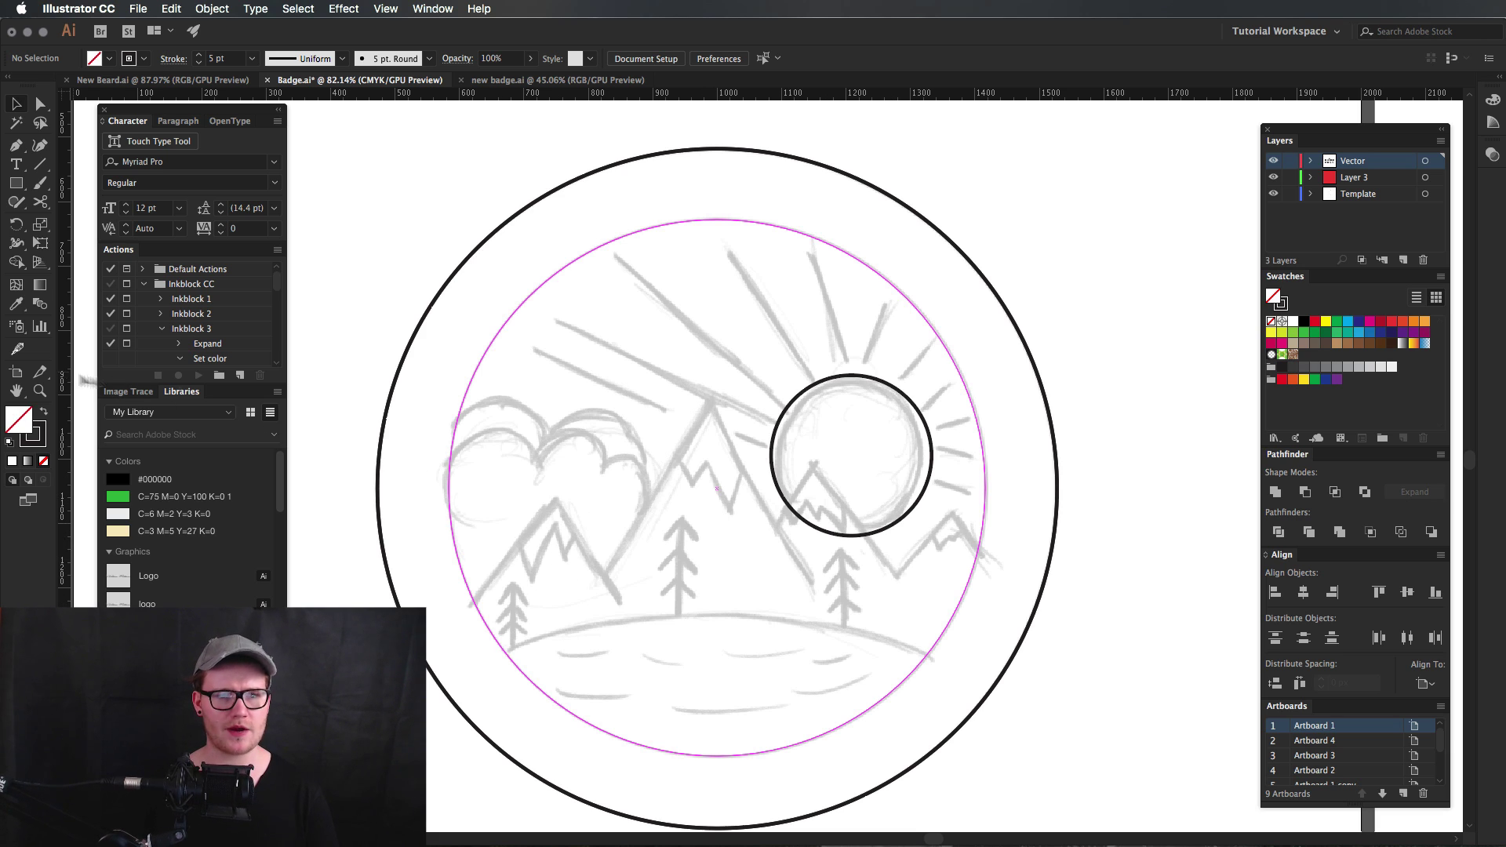
{"action": "left_click_drag", "start_coordinate": [85, 380], "coordinate": [554, 517]}
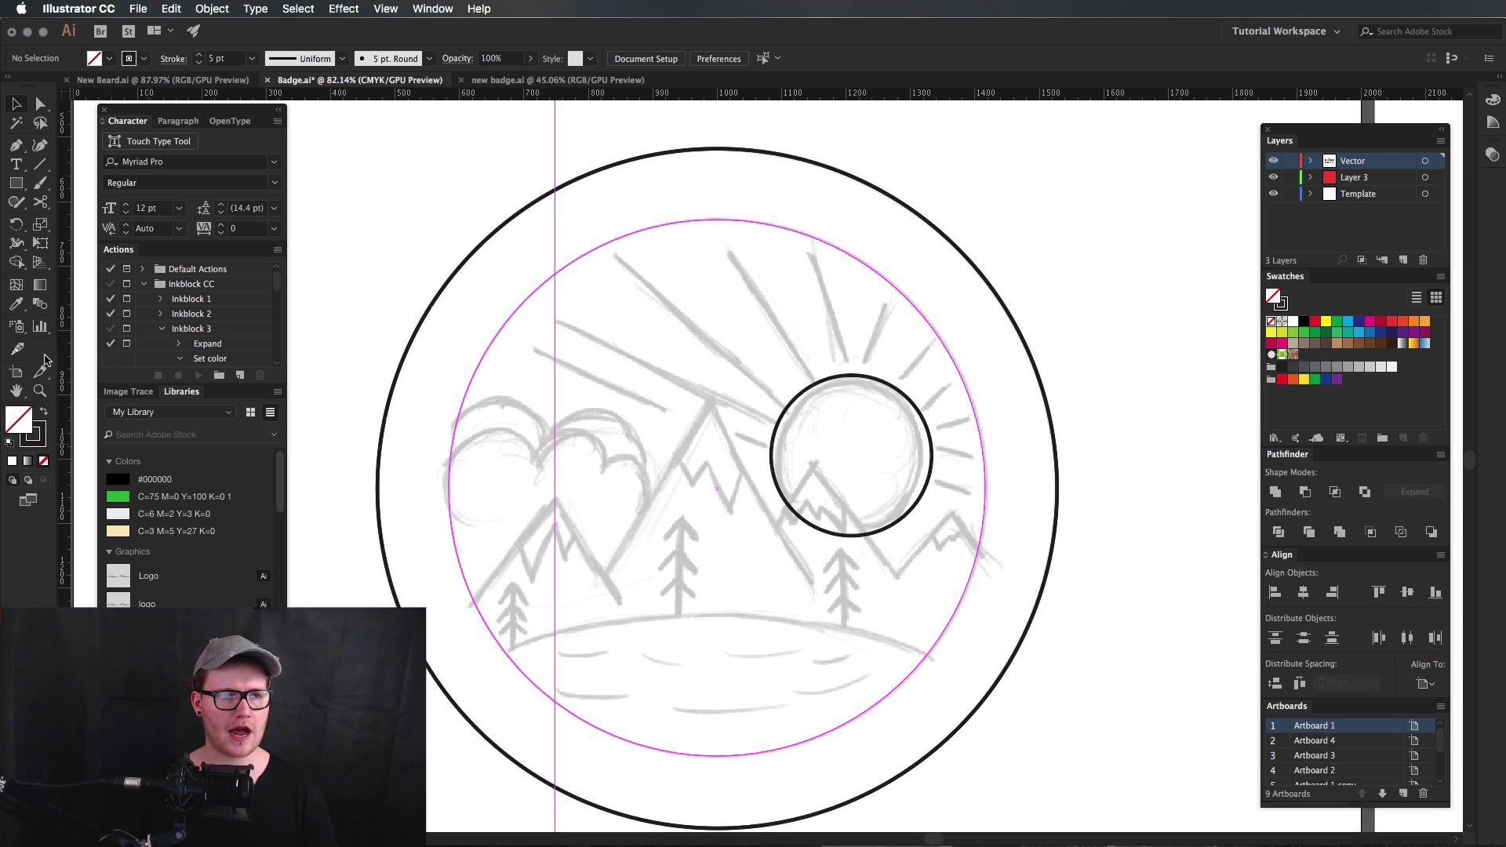
{"action": "left_click_drag", "start_coordinate": [66, 353], "coordinate": [712, 406]}
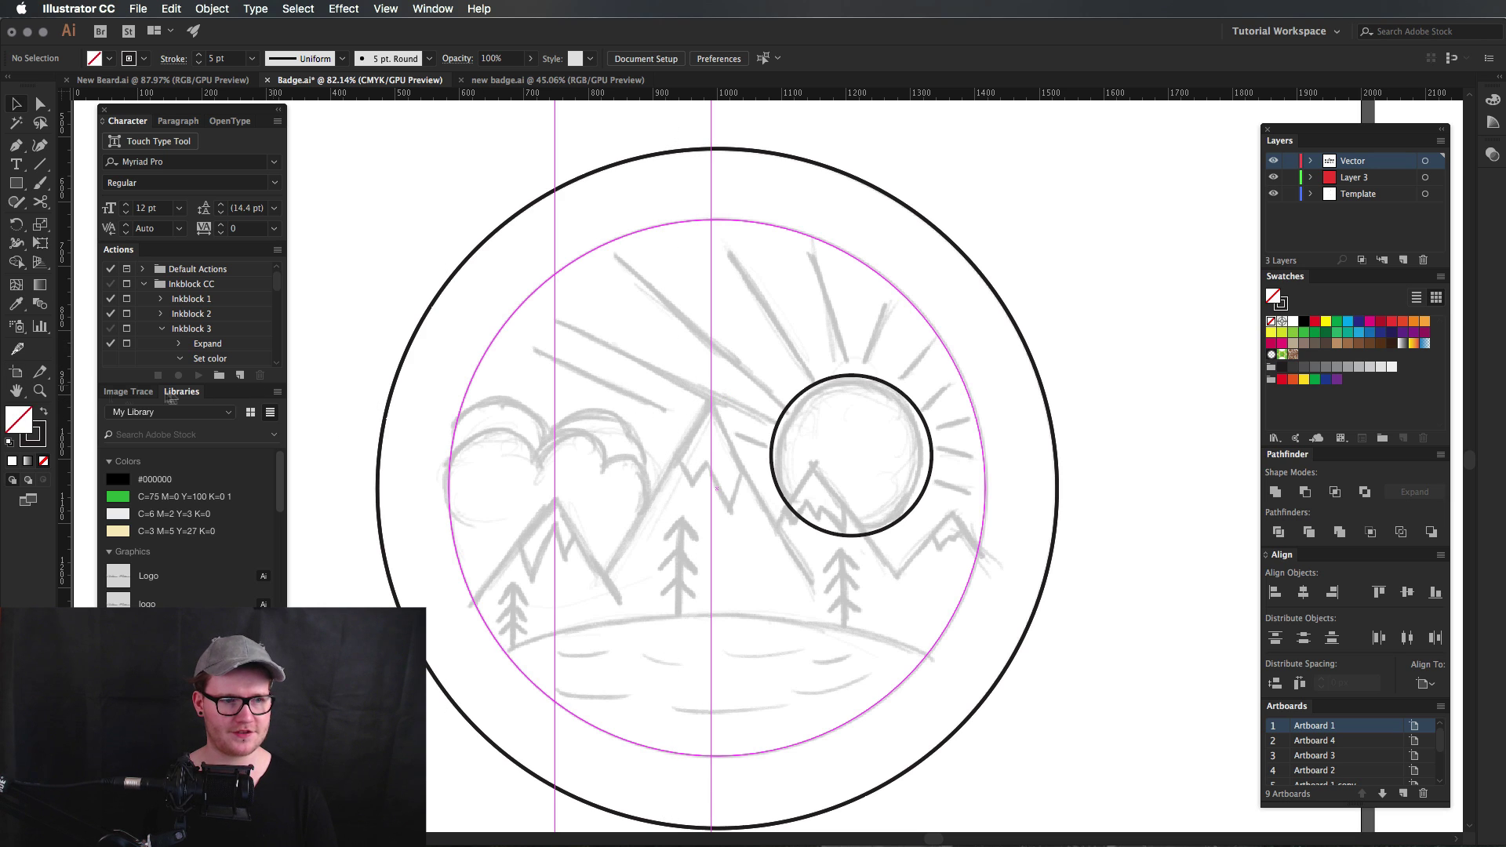
{"action": "left_click_drag", "start_coordinate": [63, 408], "coordinate": [813, 422]}
{"action": "left_click_drag", "start_coordinate": [76, 452], "coordinate": [955, 449]}
{"action": "scroll", "coordinate": [608, 545], "scroll_direction": "left", "scroll_amount": 2}
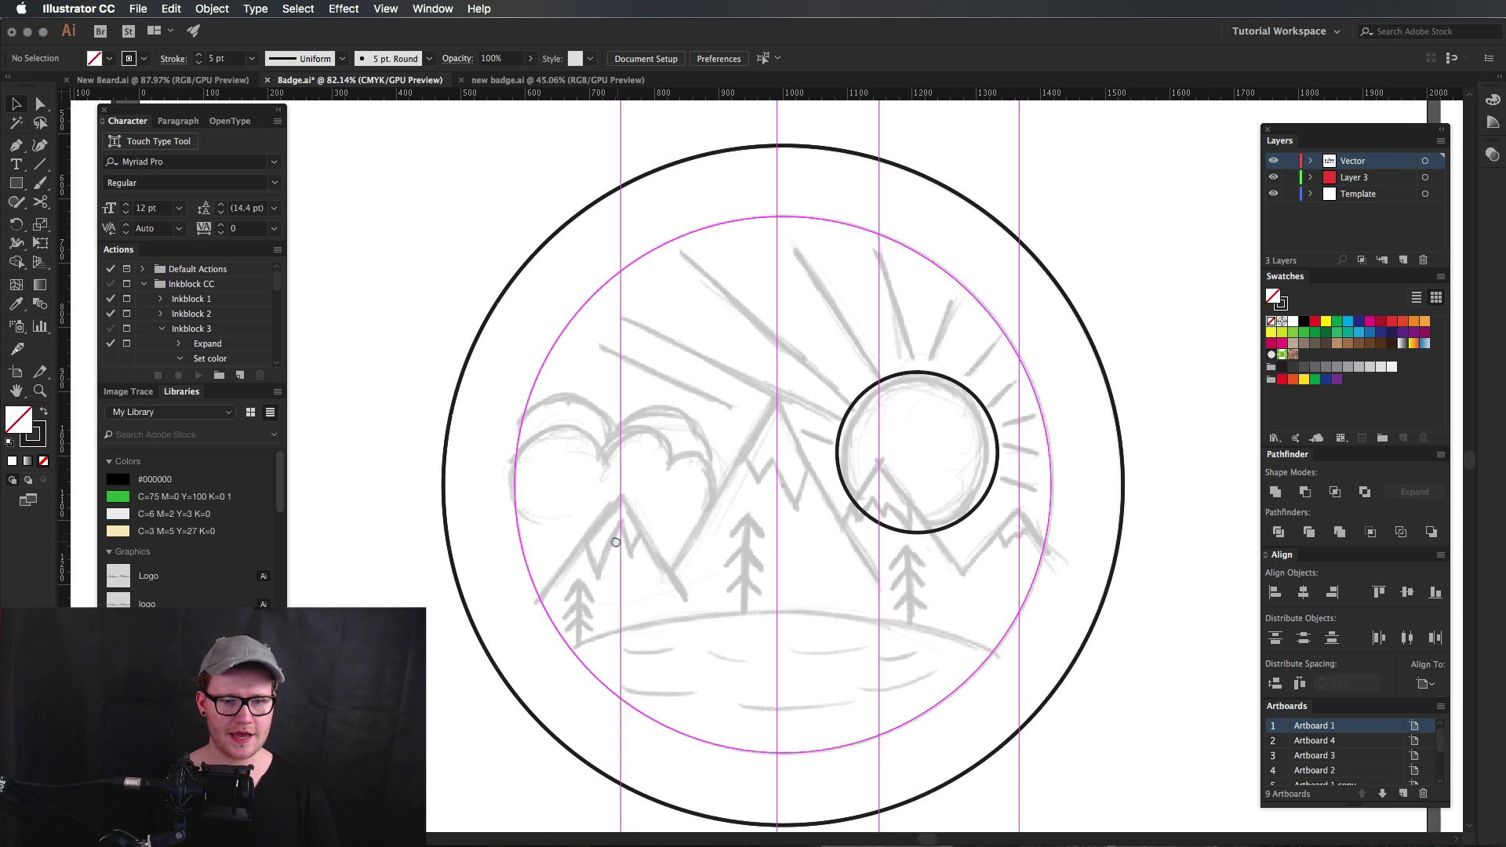
Draw the leftmost mountain's left slope with the Pen tool, from the inner circle guide up to the peak on its vertical guide.
{"action": "key", "text": "z"}
{"action": "key", "text": "p"}
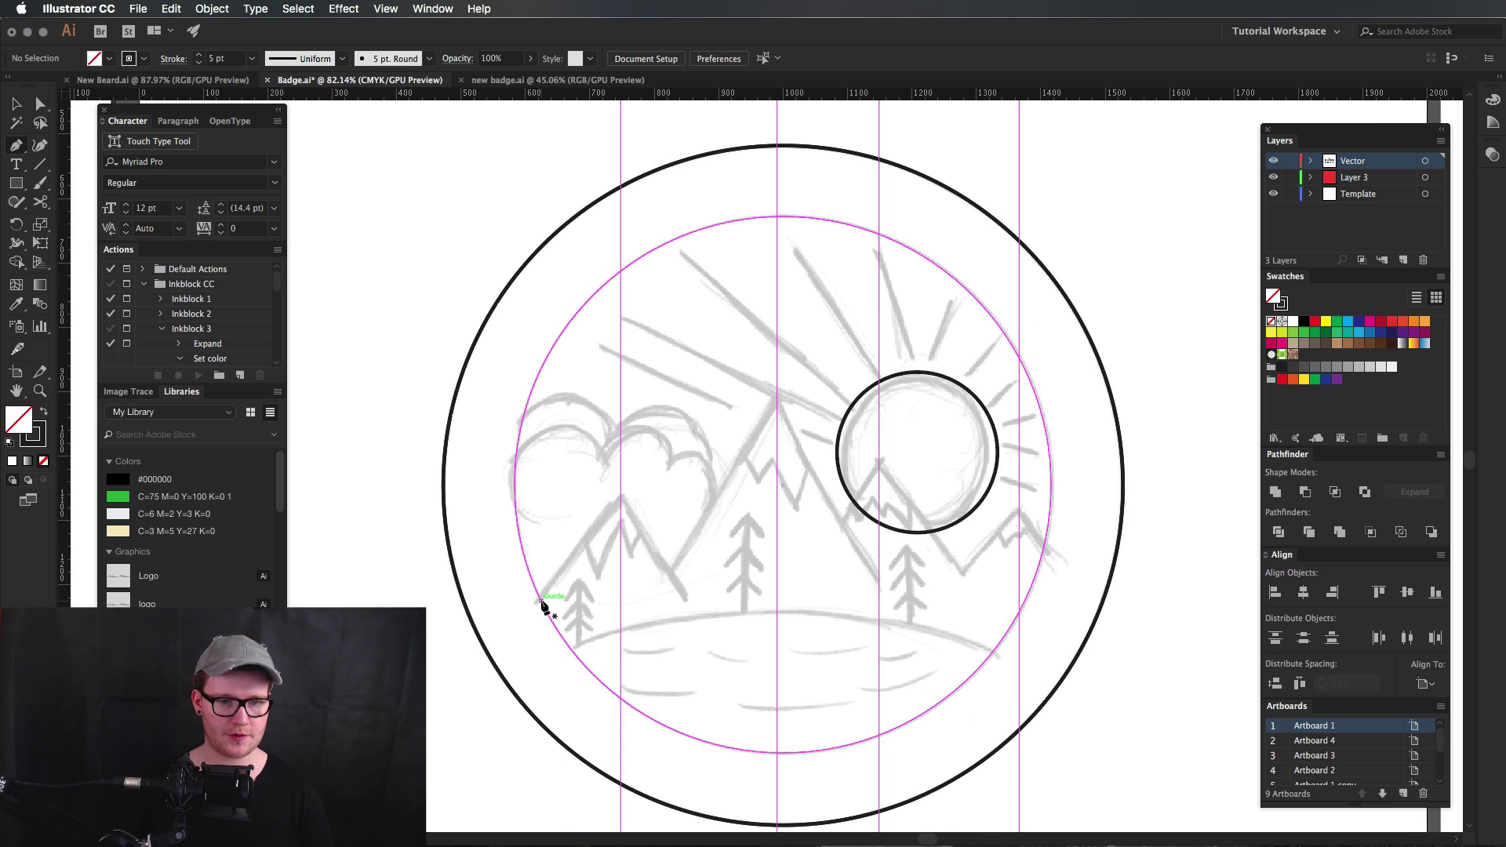
{"action": "left_click", "coordinate": [540, 602]}
{"action": "left_click", "coordinate": [620, 498]}
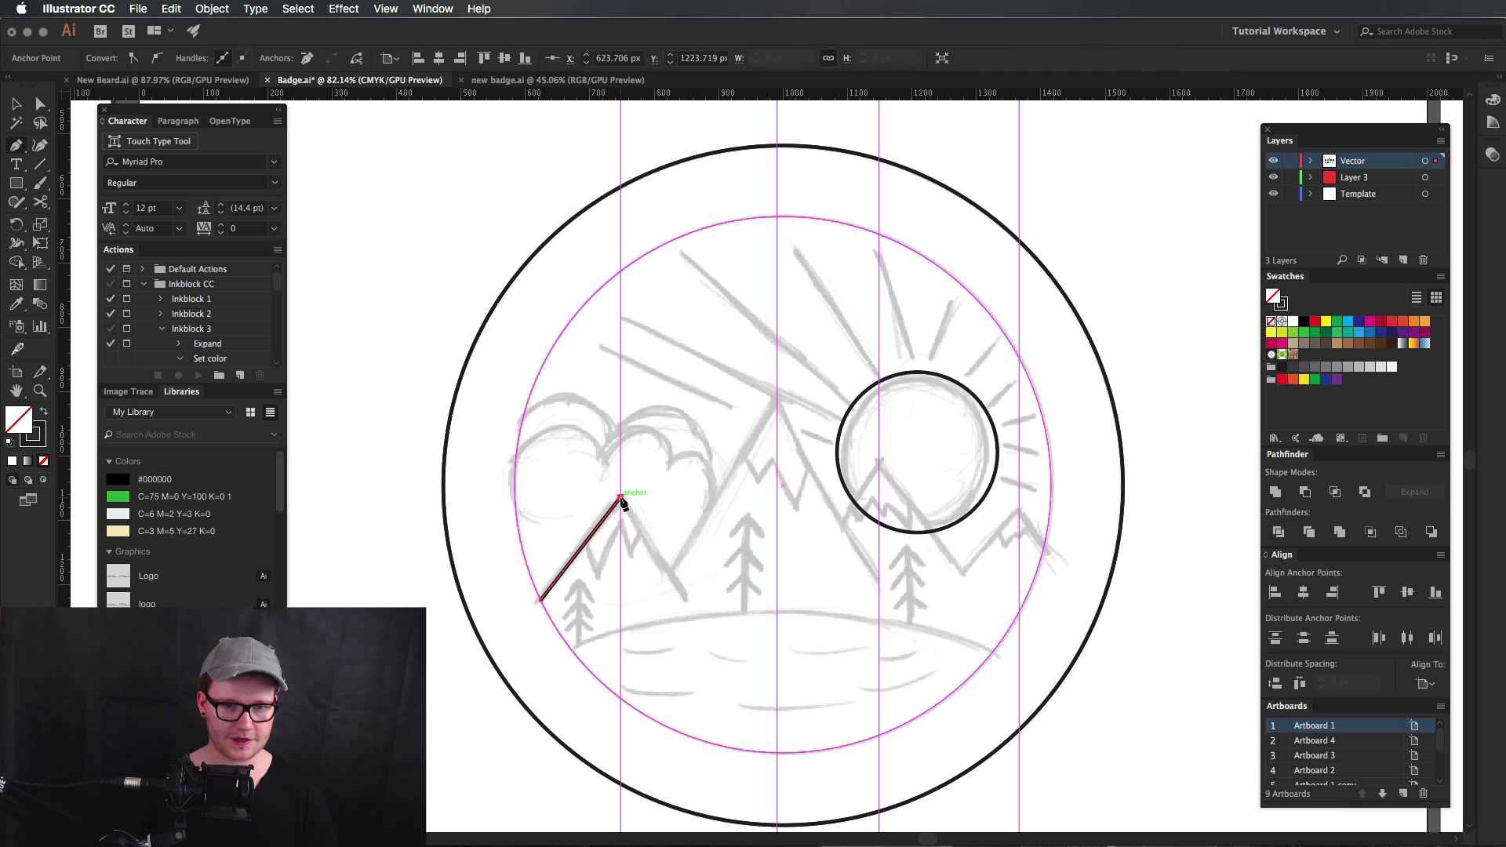
{"action": "left_click", "coordinate": [633, 542], "text": "super"}
{"action": "key", "text": "super+v"}
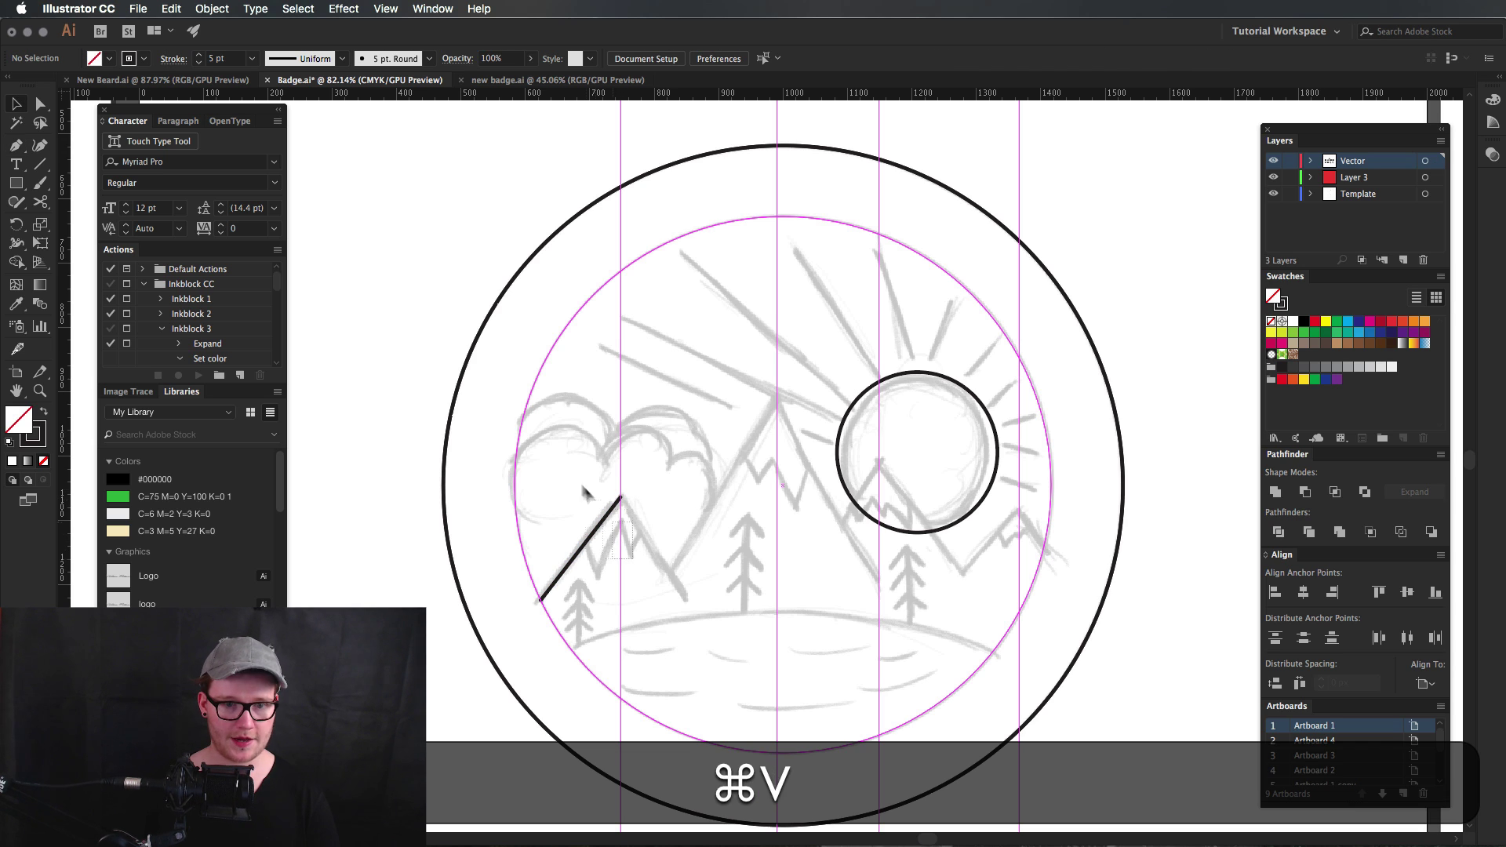
Reflect a copy of the slope across the vertical axis through the peak to make the mountain's right side.
{"action": "key", "text": "alt+o"}
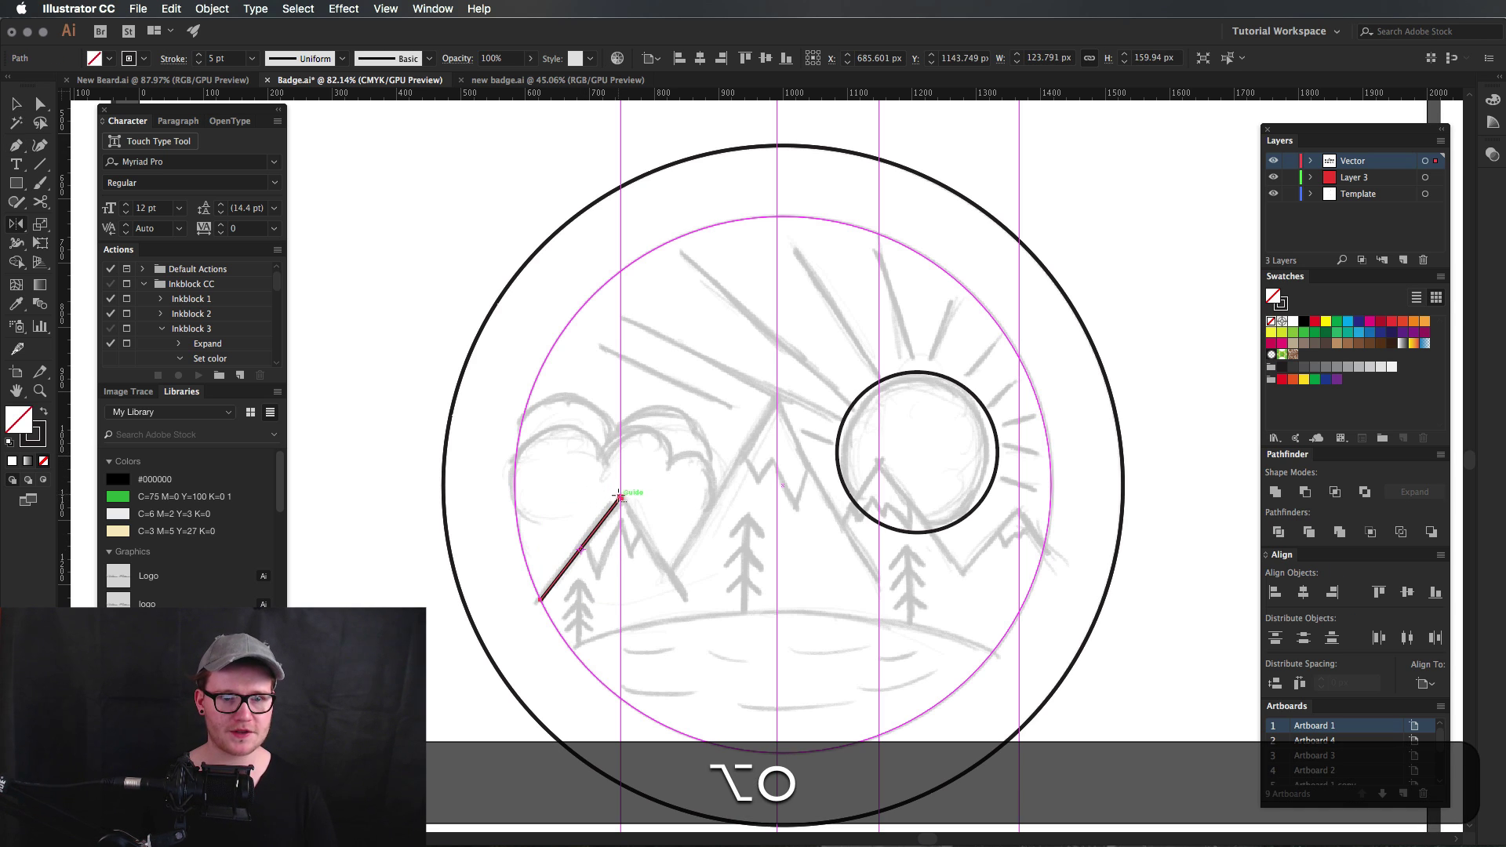
{"action": "left_click", "coordinate": [620, 498], "text": "alt"}
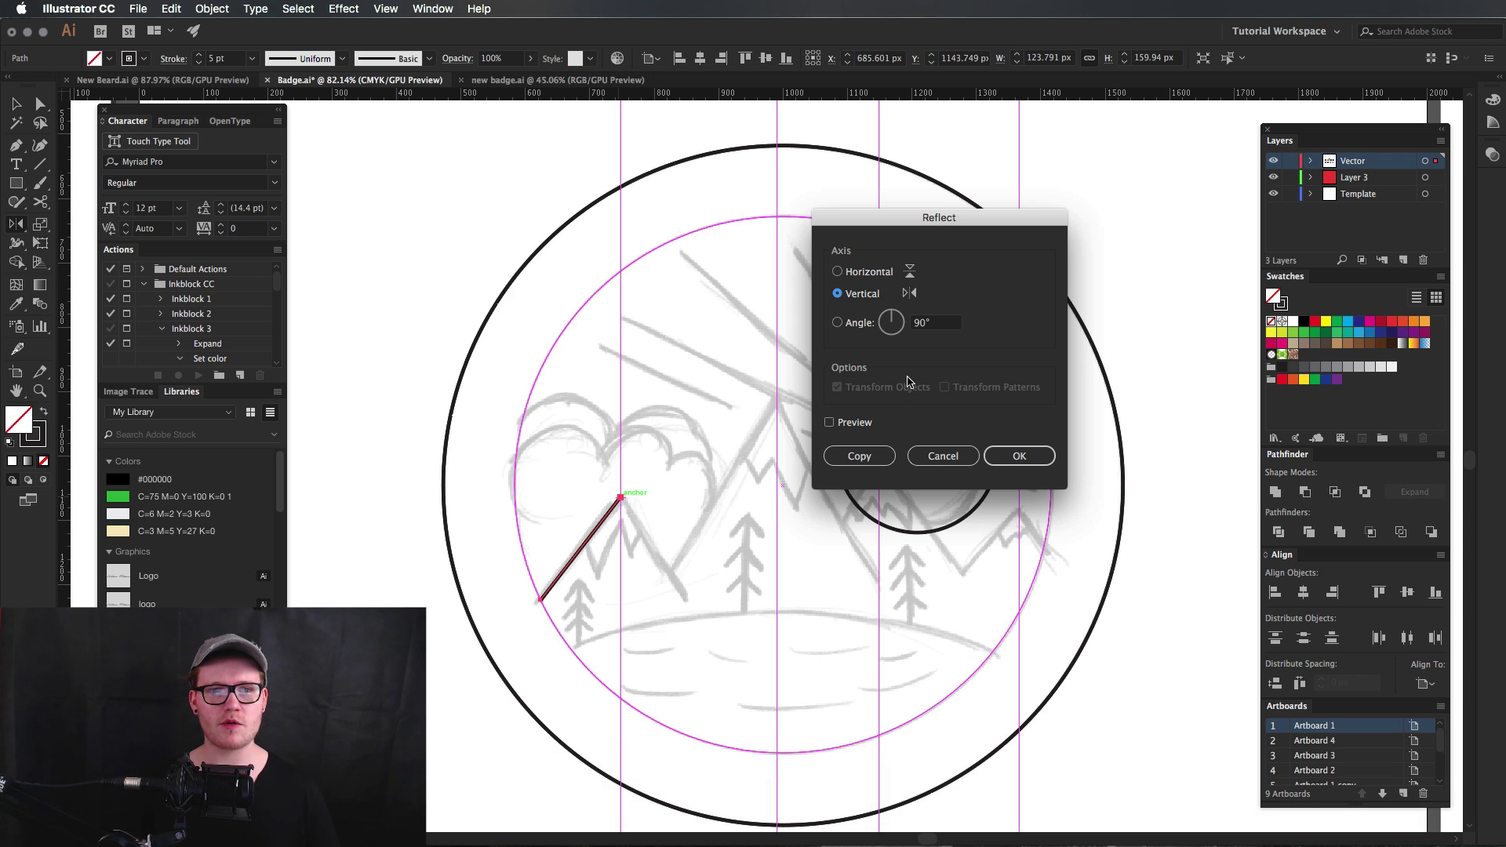
{"action": "left_click", "coordinate": [859, 456]}
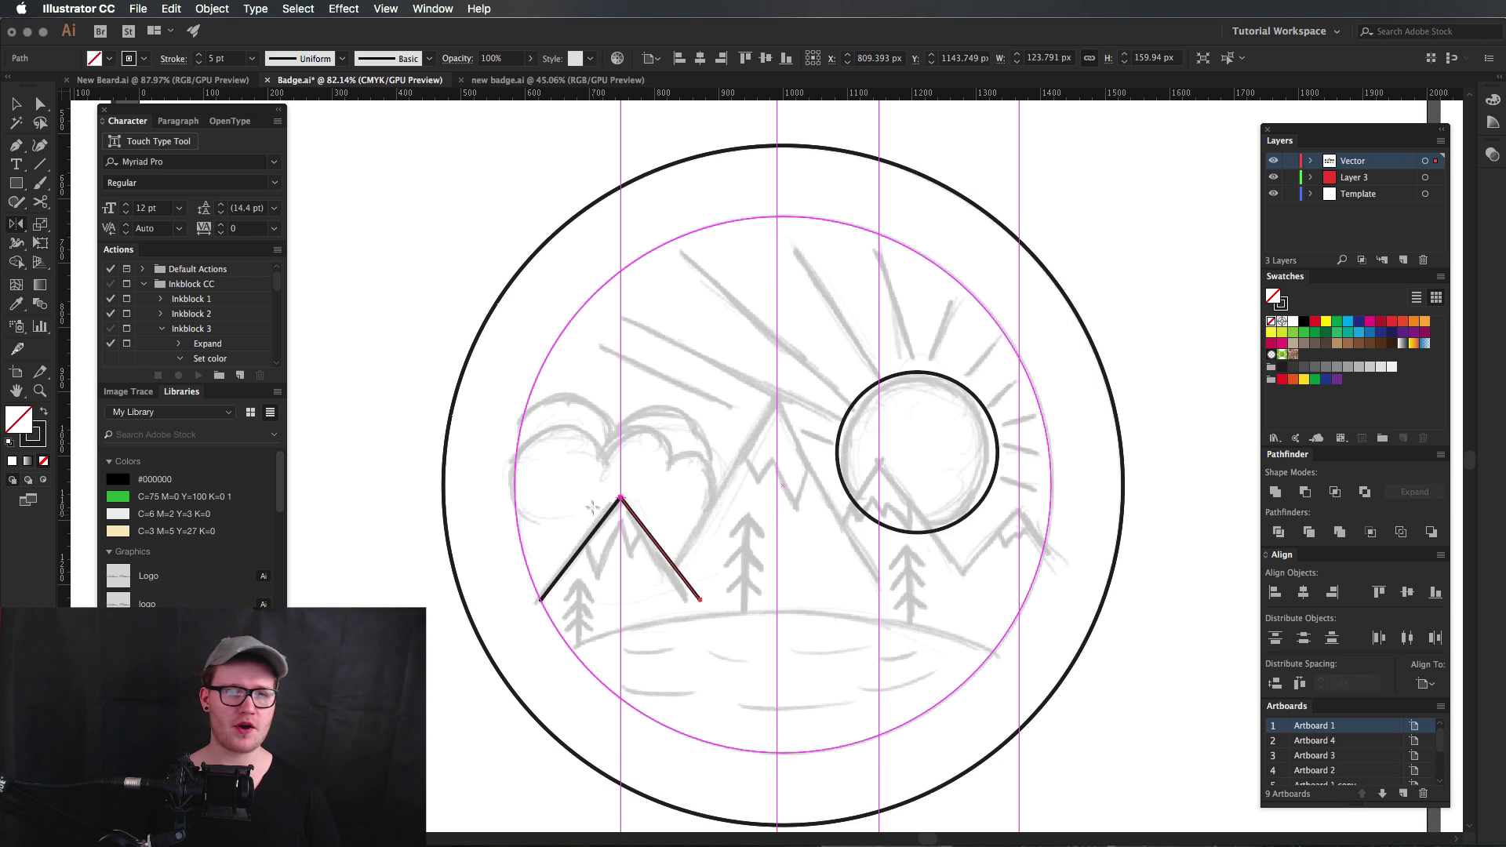
Join the two slopes' overlapping anchor points at the peak and check the joint in outline view.
{"action": "key", "text": "z"}
{"action": "left_click", "coordinate": [664, 511]}
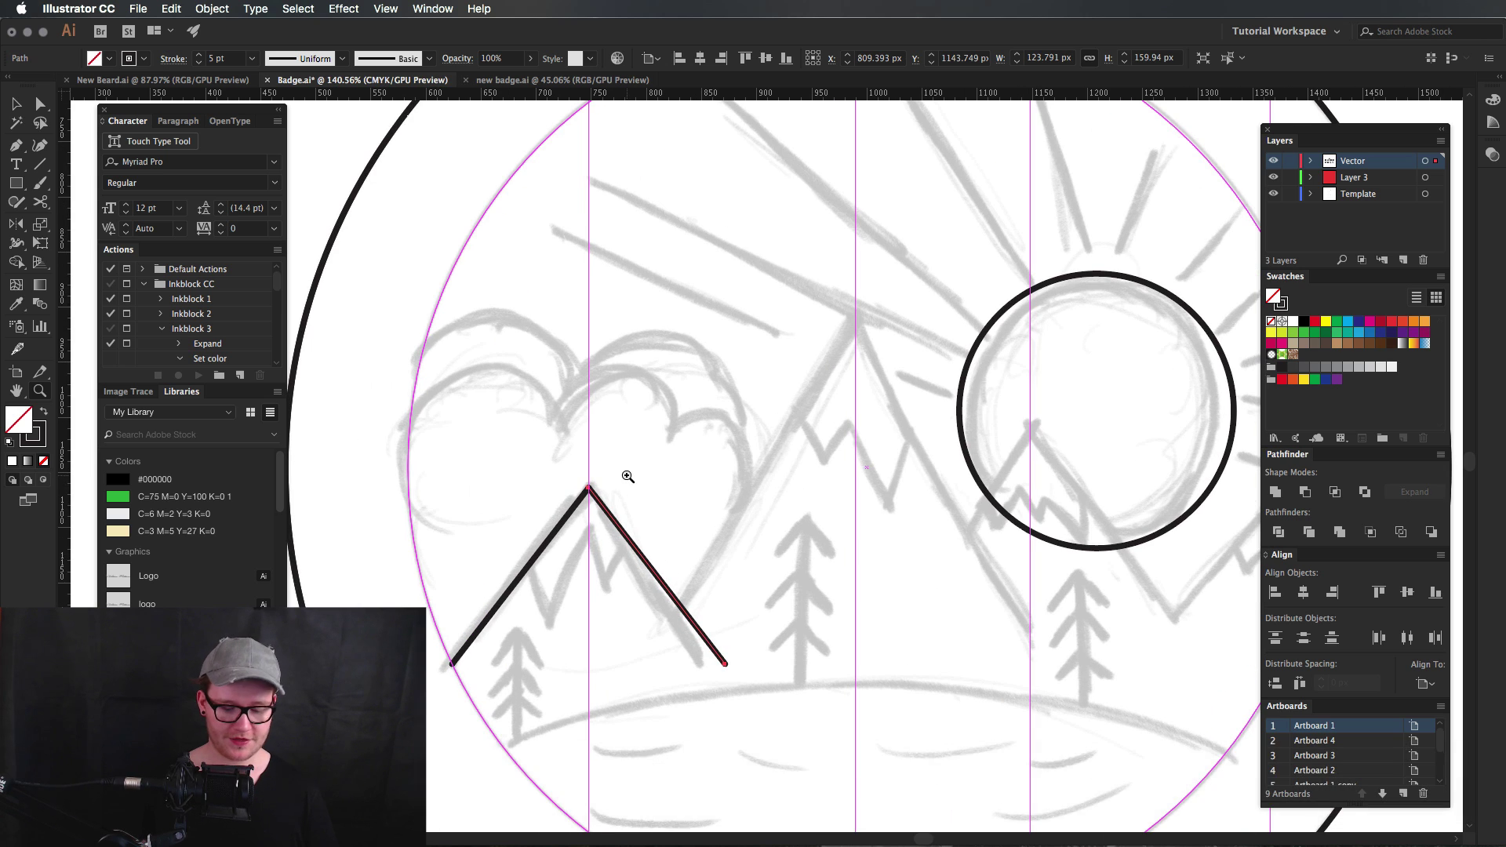
{"action": "key", "text": "a"}
{"action": "left_click_drag", "start_coordinate": [620, 476], "coordinate": [563, 514]}
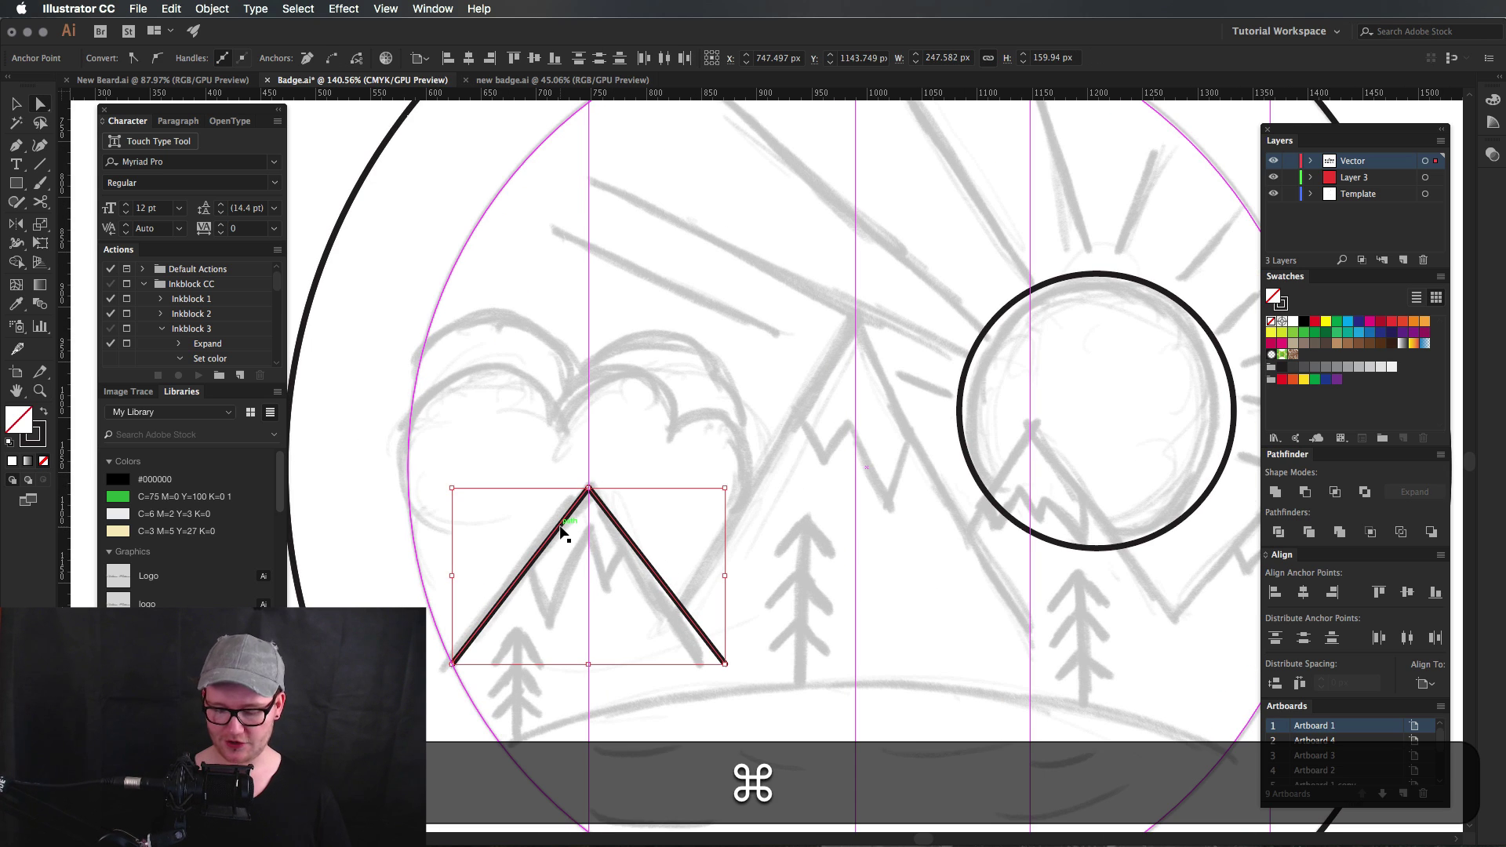
{"action": "key", "text": "super+j"}
{"action": "key", "text": "super+j"}
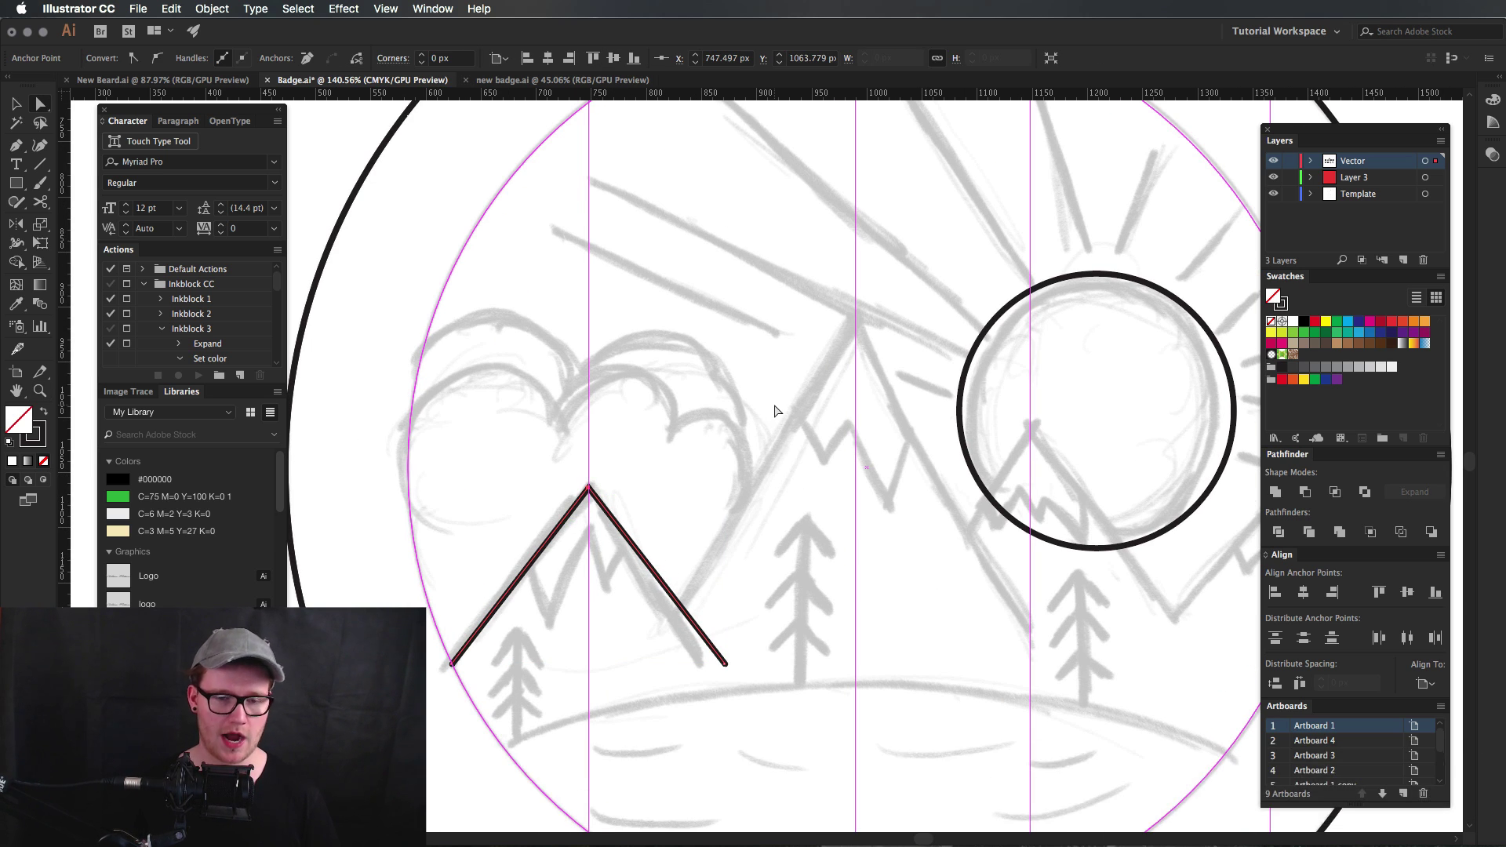
{"action": "key", "text": "super+y"}
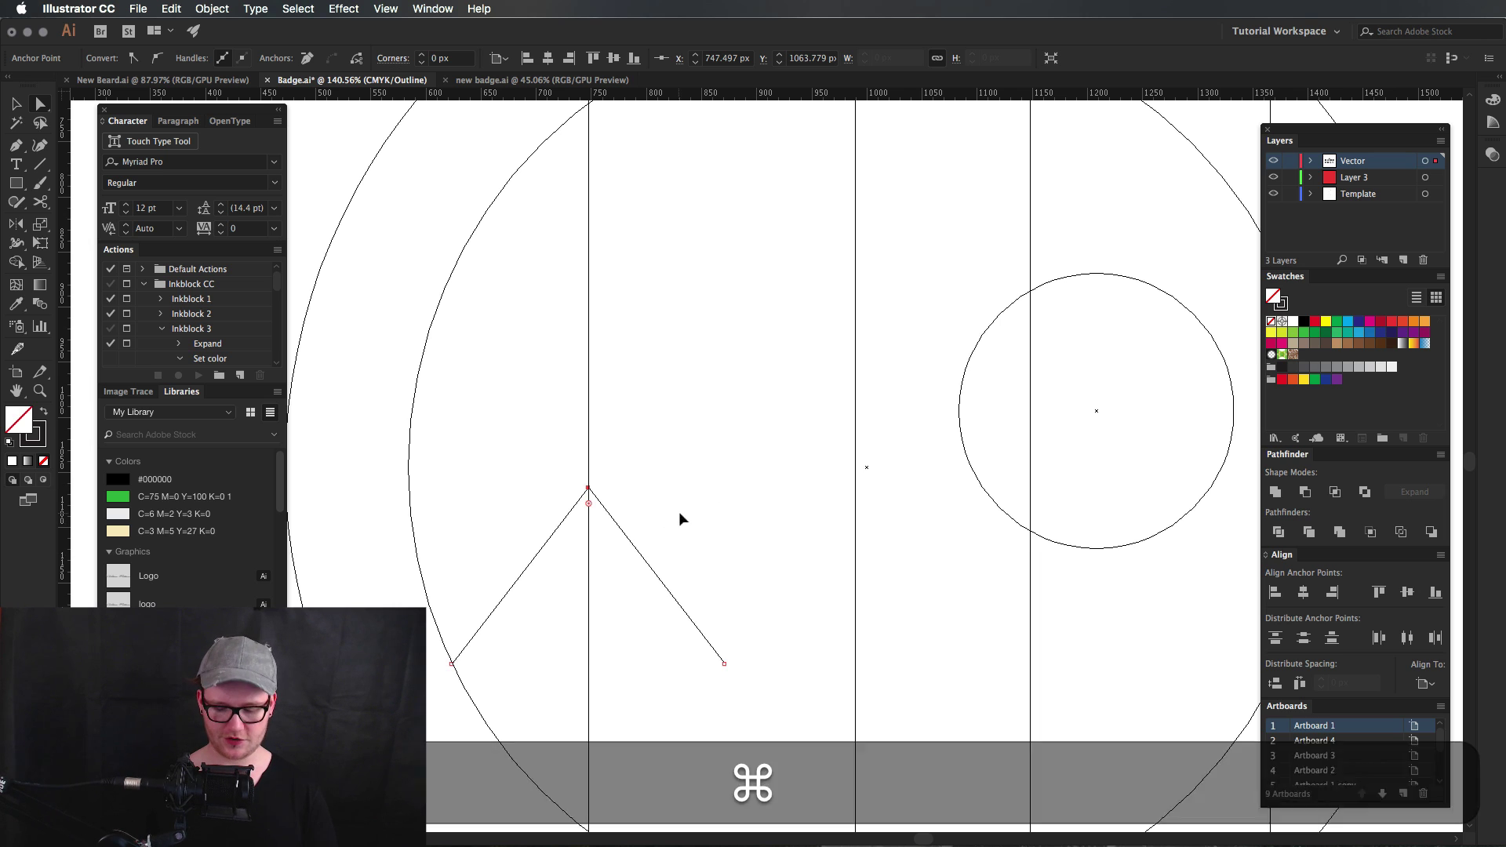
In preview mode, draw the tallest mountain's left slope, about 160 px wide and 263 px high, from the leftmost mountain to the peak guide.
{"action": "key", "text": "super+y"}
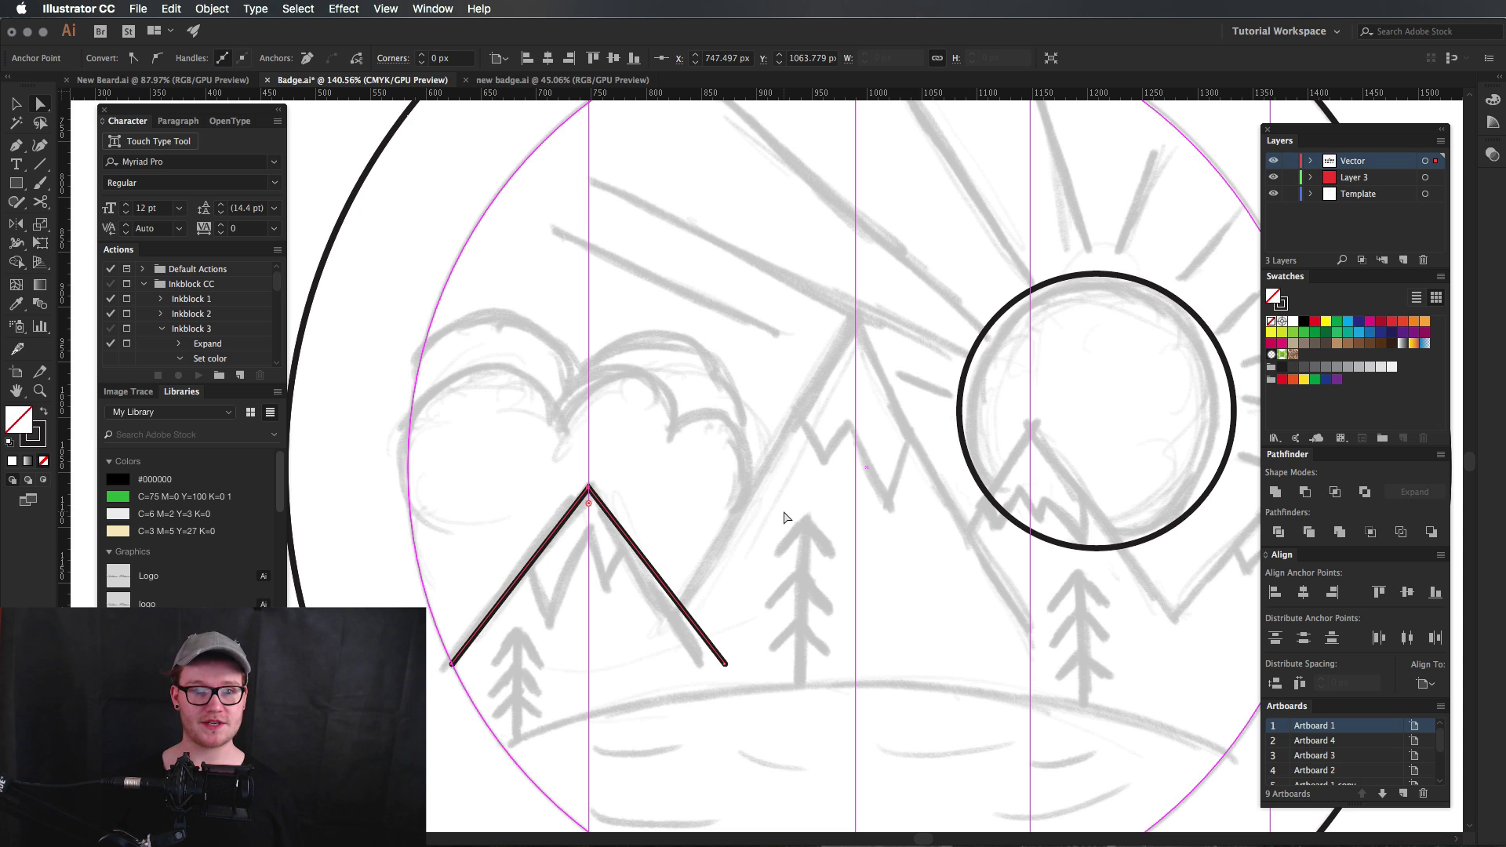
{"action": "left_click_drag", "start_coordinate": [745, 506], "coordinate": [724, 449]}
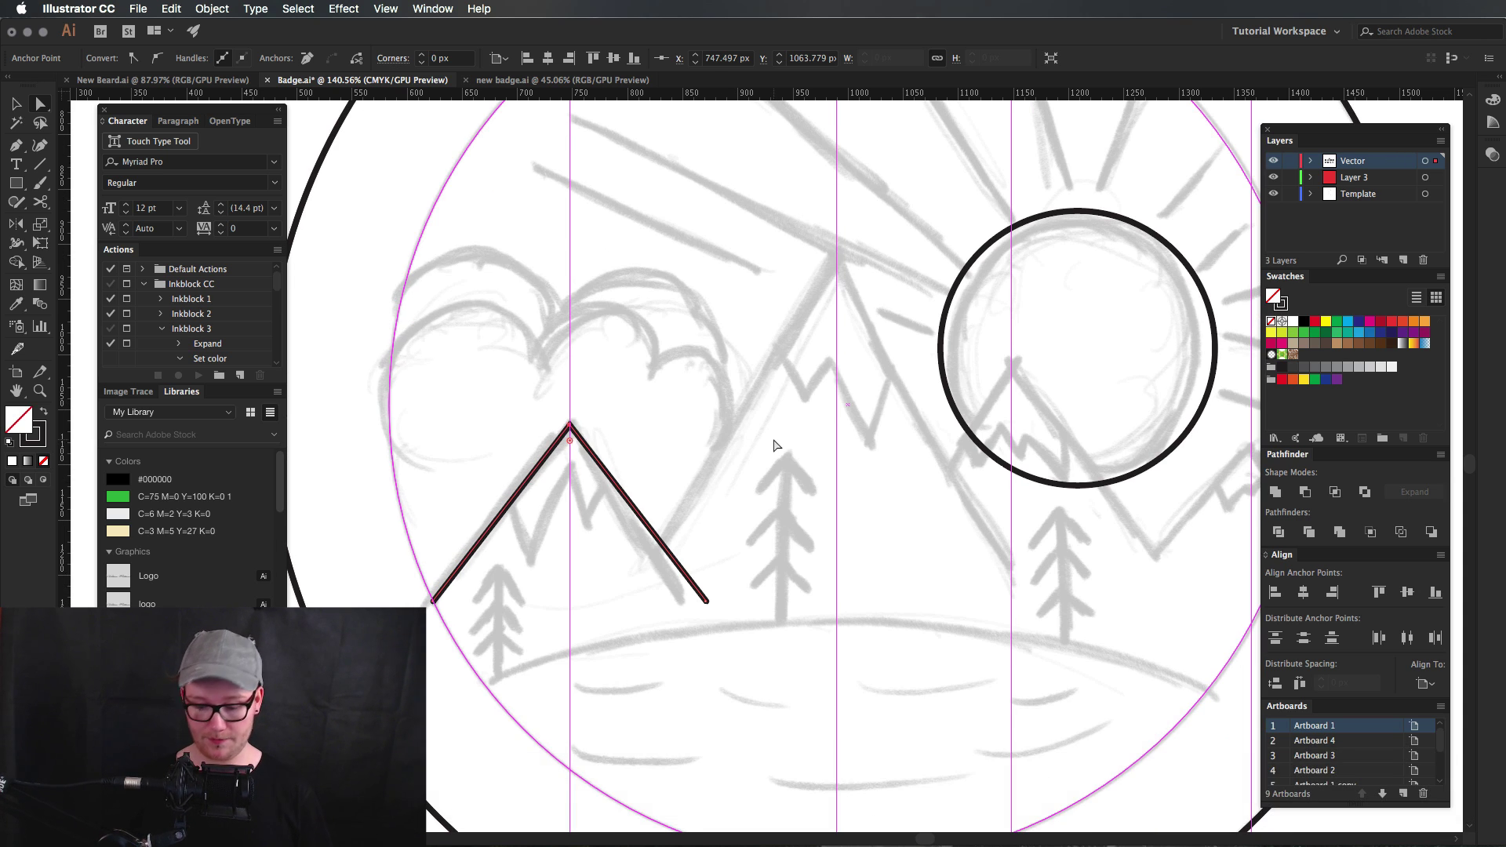
{"action": "key", "text": "p"}
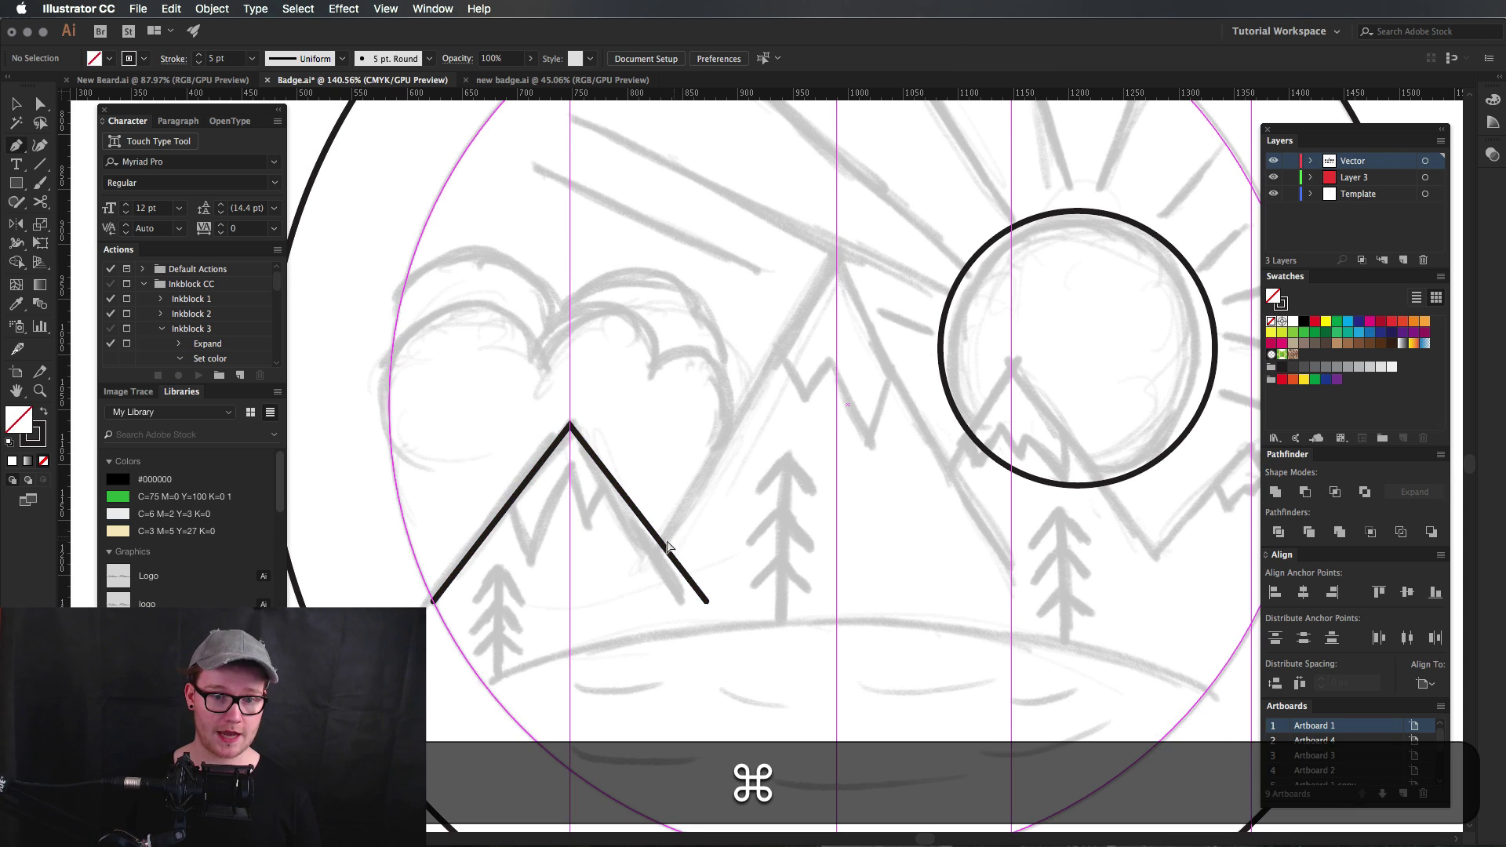
{"action": "left_click", "coordinate": [659, 549], "text": "super"}
{"action": "left_click", "coordinate": [661, 542]}
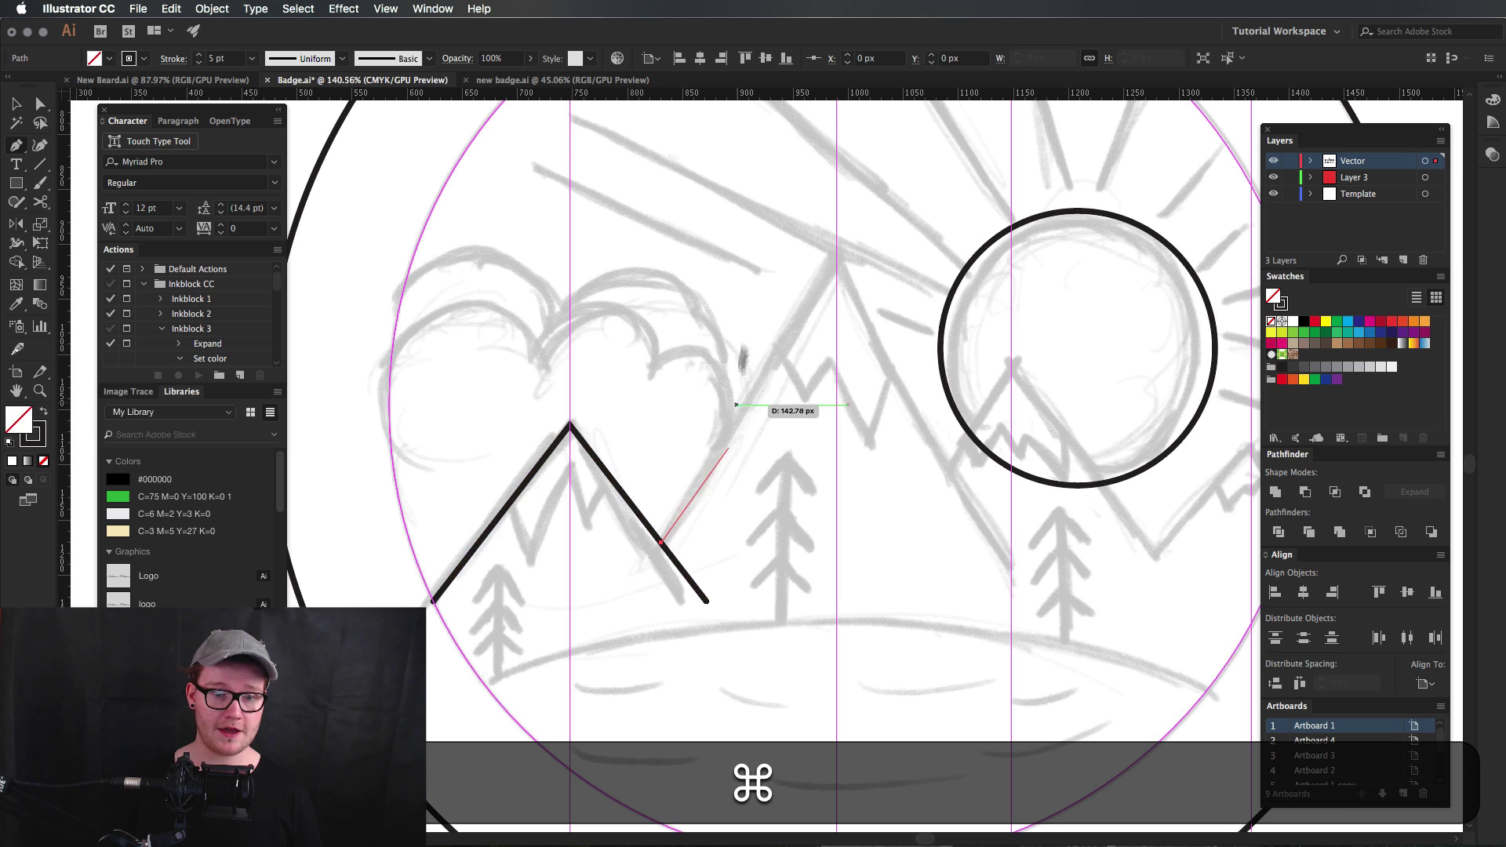
{"action": "left_click", "coordinate": [837, 254]}
{"action": "key", "text": "v"}
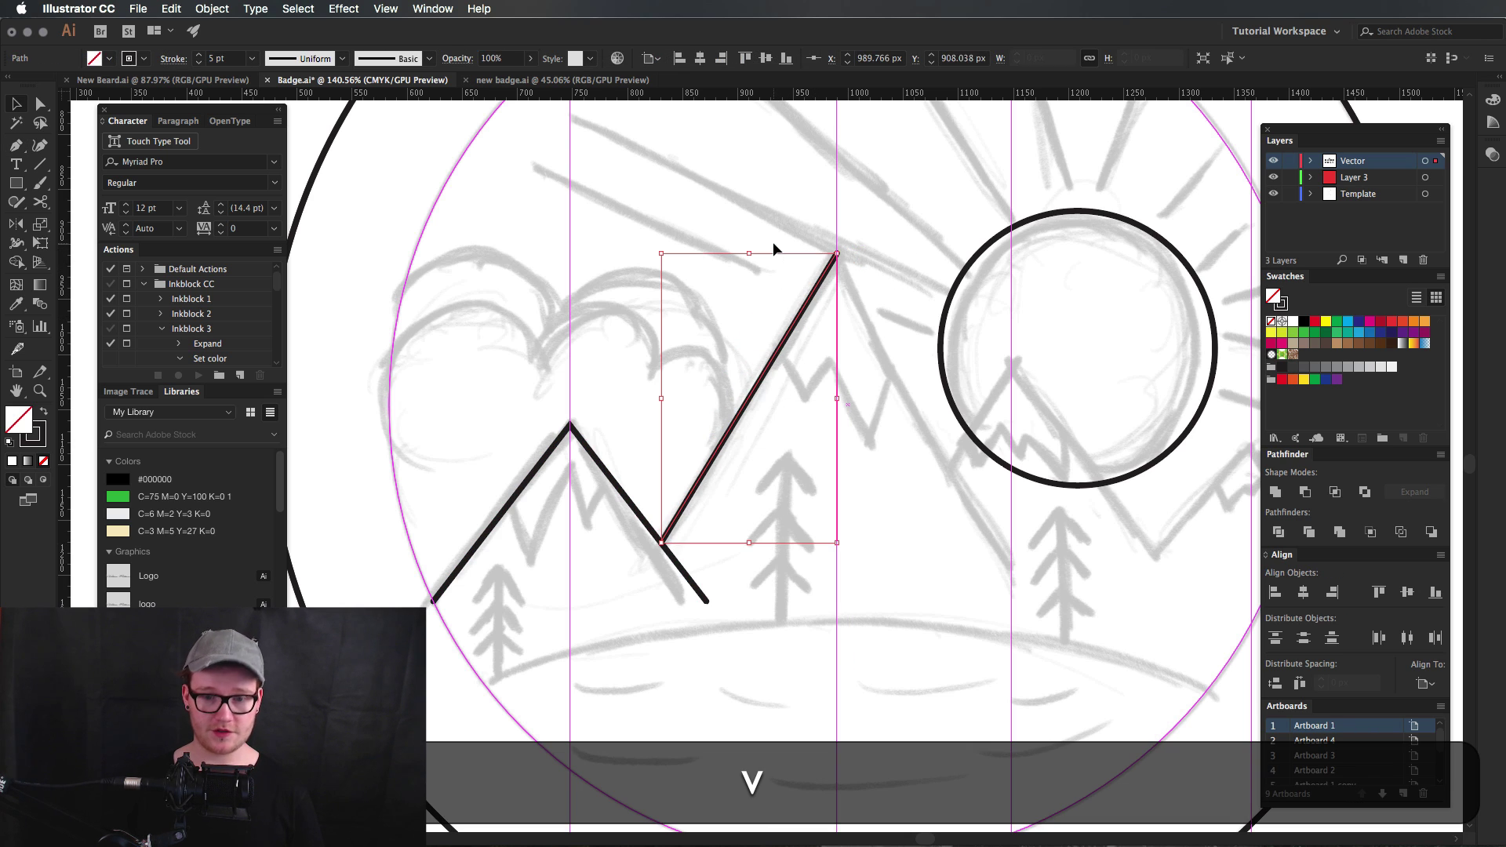
Reflect a copy of the tallest mountain's left slope across the vertical axis through its peak.
{"action": "key", "text": "o"}
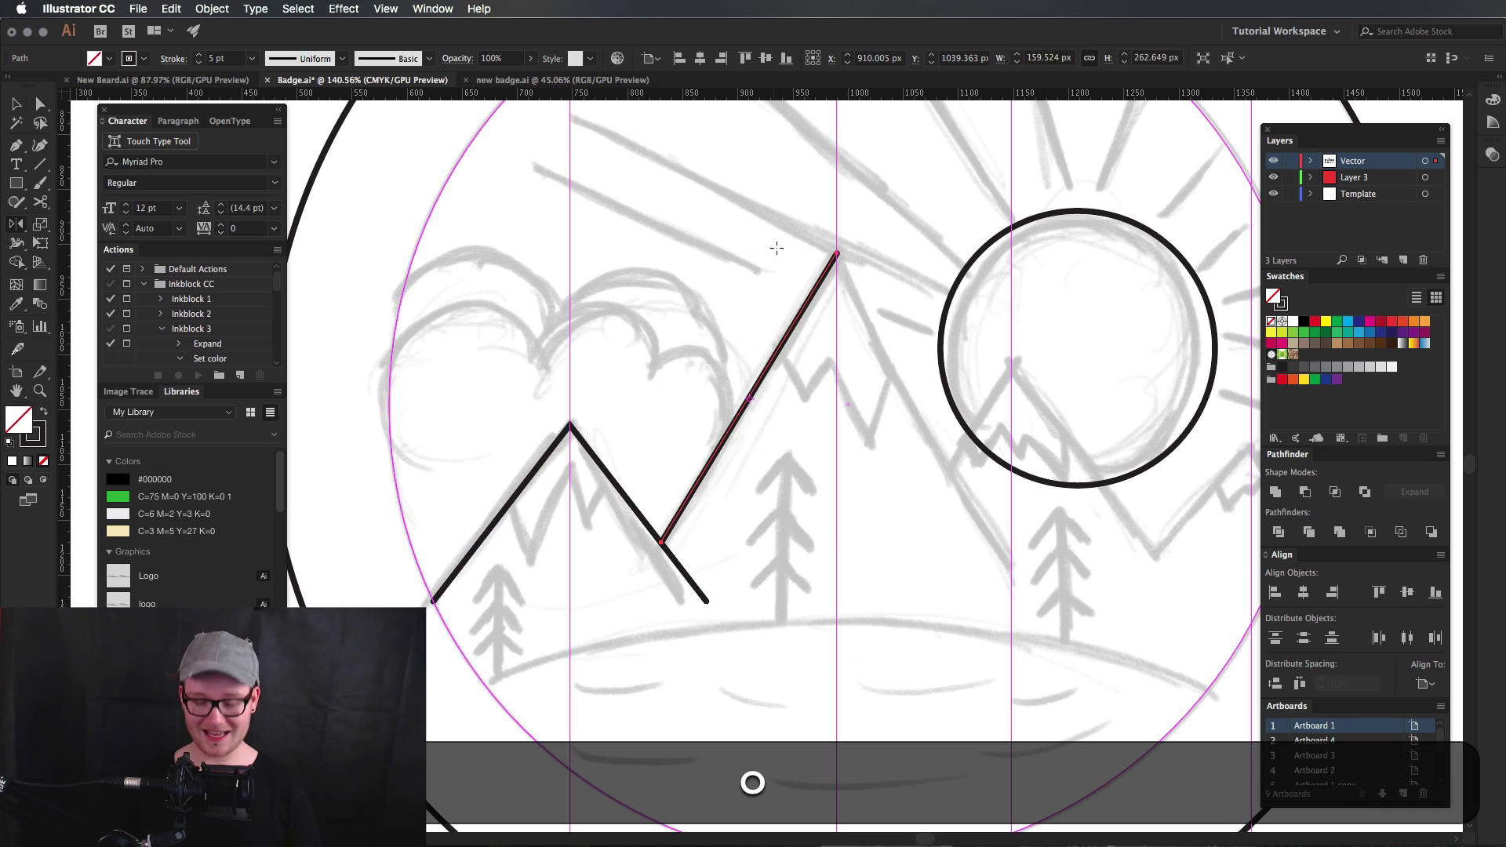
{"action": "key", "text": "alt"}
{"action": "left_click", "coordinate": [837, 253], "text": "alt"}
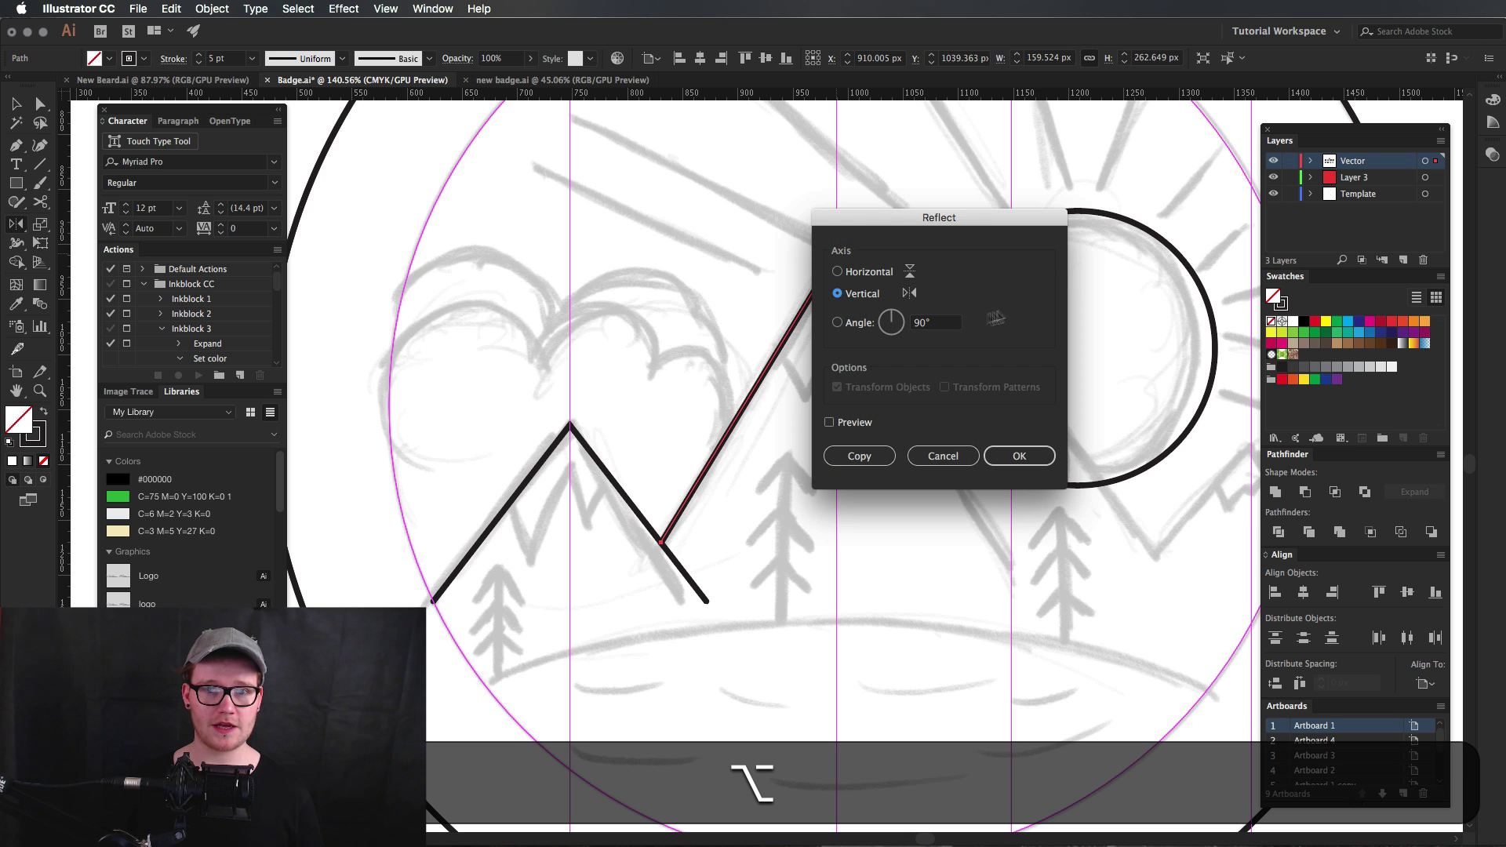
{"action": "left_click", "coordinate": [858, 455]}
{"action": "key", "text": "v"}
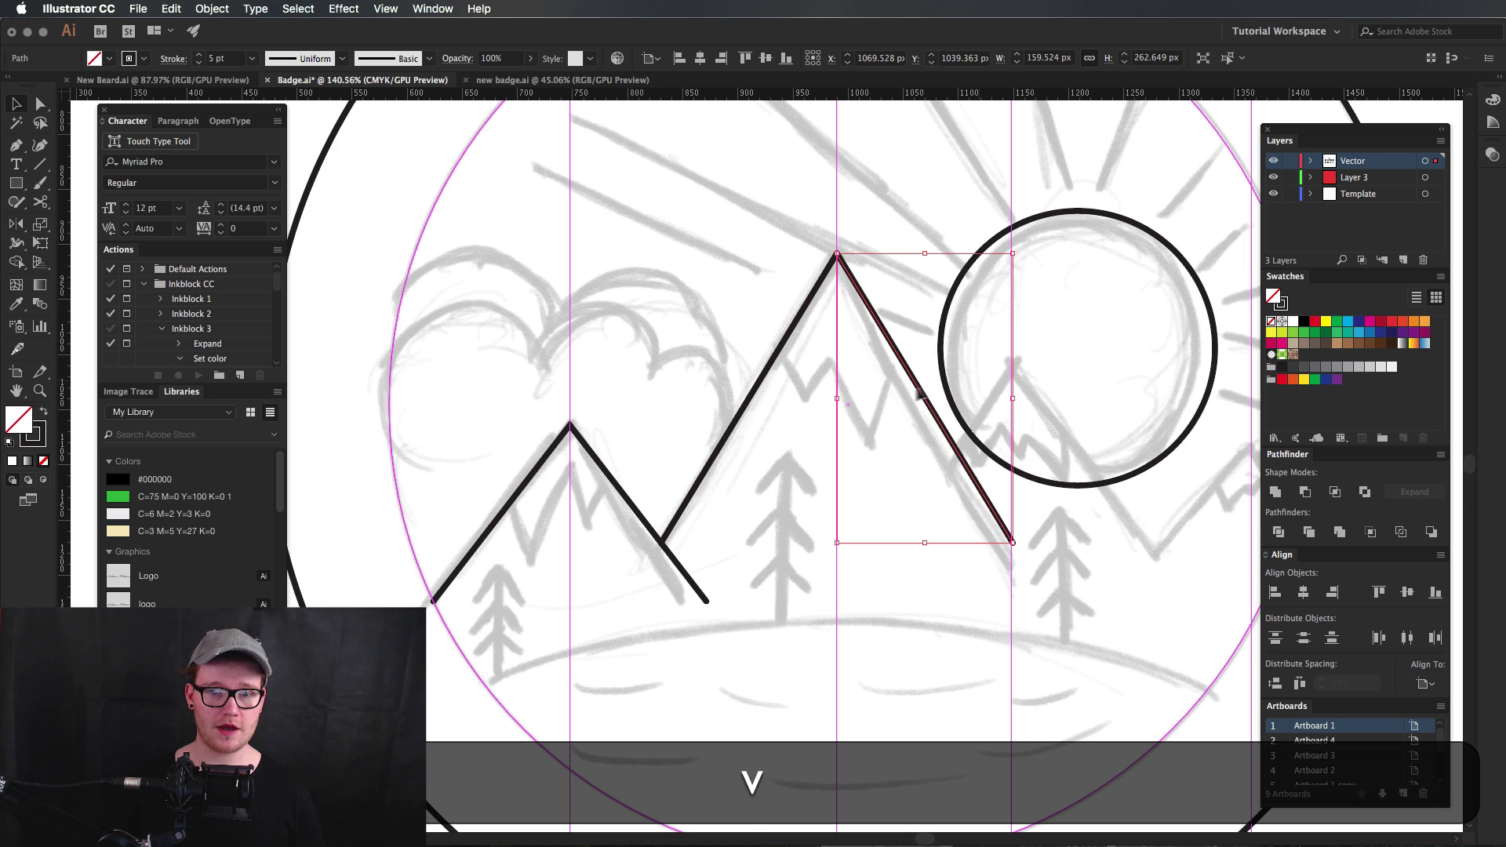
{"action": "left_click", "coordinate": [899, 522]}
Draw the third mountain's left slope, about 50 px wide and 80 px high, from the tallest mountain's right slope to its peak guide.
{"action": "key", "text": "space"}
{"action": "left_click_drag", "start_coordinate": [901, 524], "coordinate": [785, 486]}
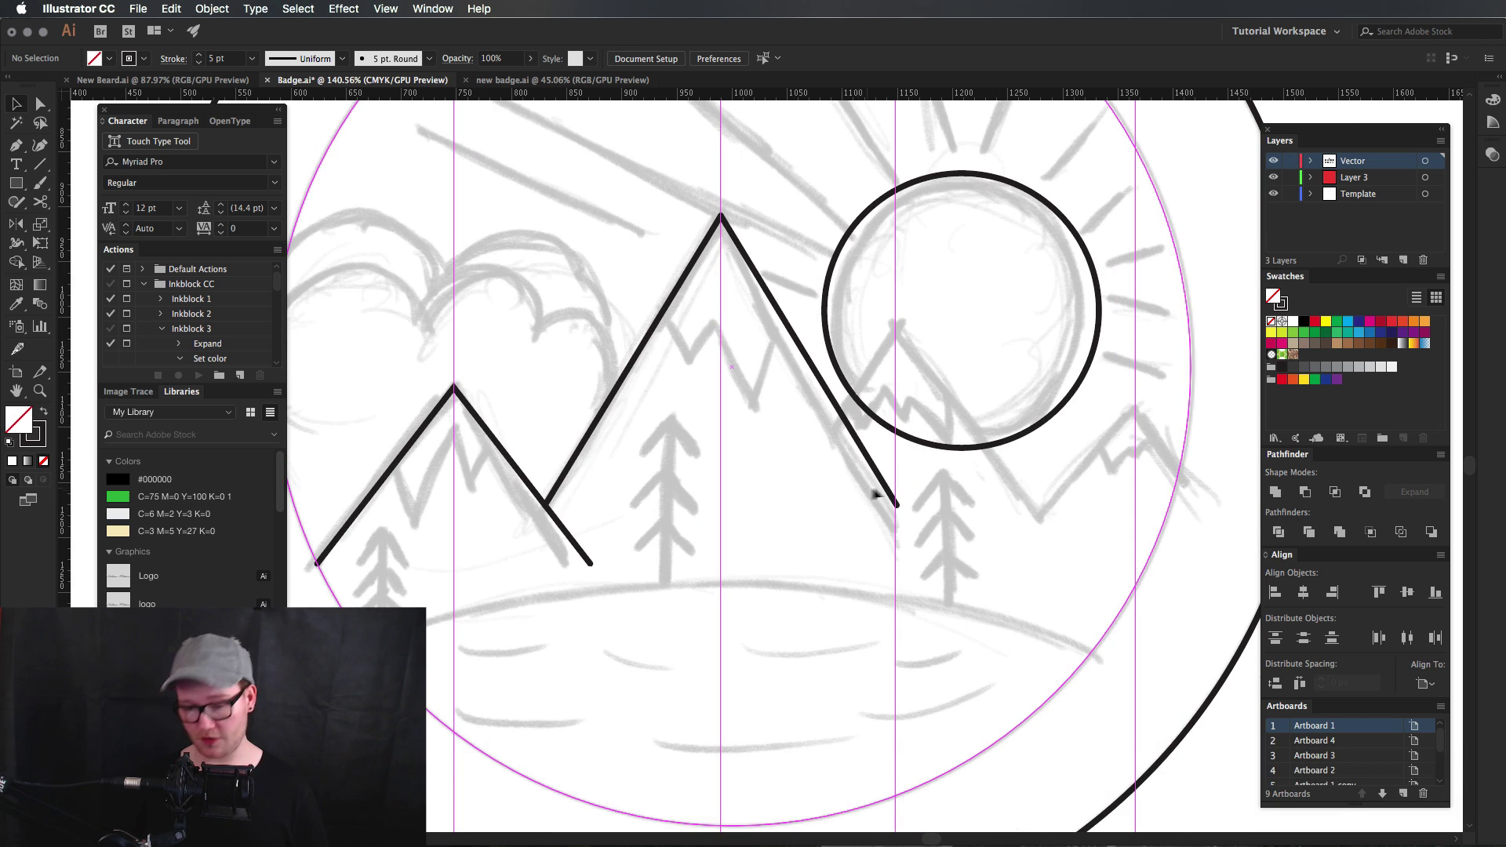
{"action": "key", "text": "p"}
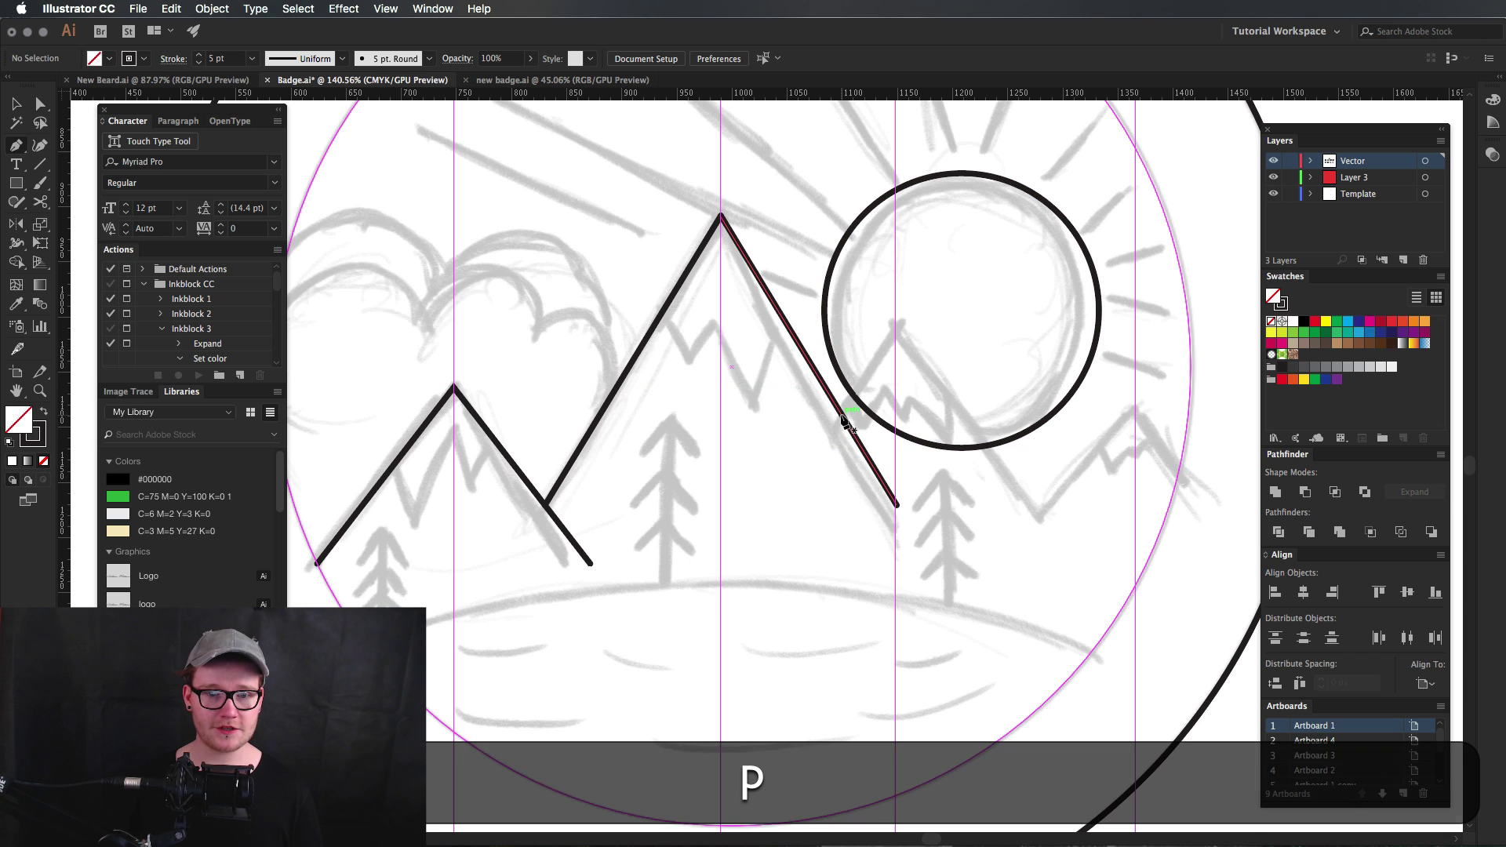
{"action": "left_click", "coordinate": [842, 414]}
{"action": "left_click", "coordinate": [897, 325]}
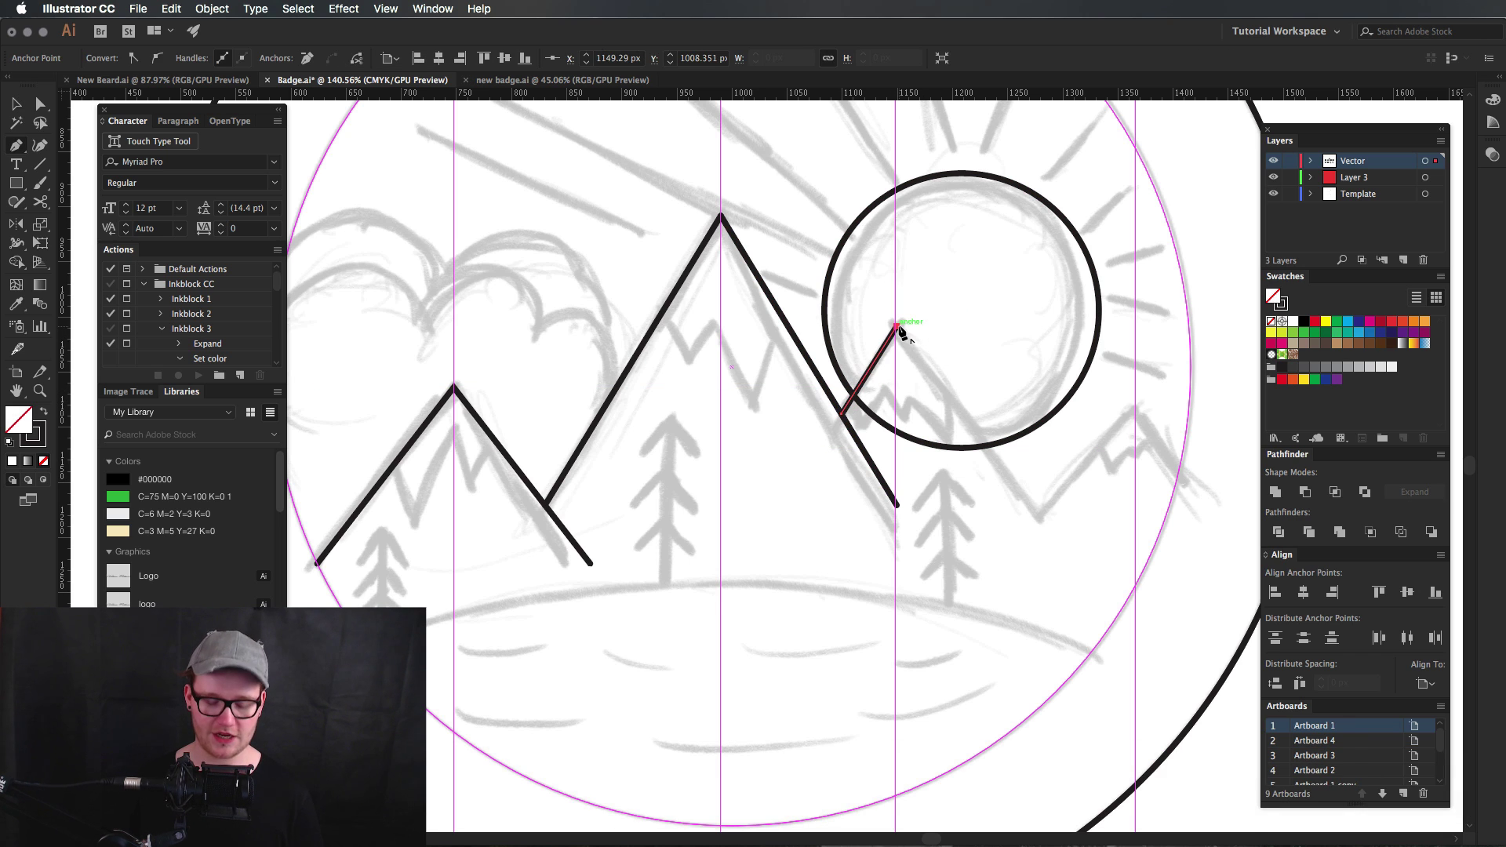
{"action": "key", "text": "v"}
Reflect a copy of the third mountain's left slope across the vertical axis through its peak.
{"action": "key", "text": "o"}
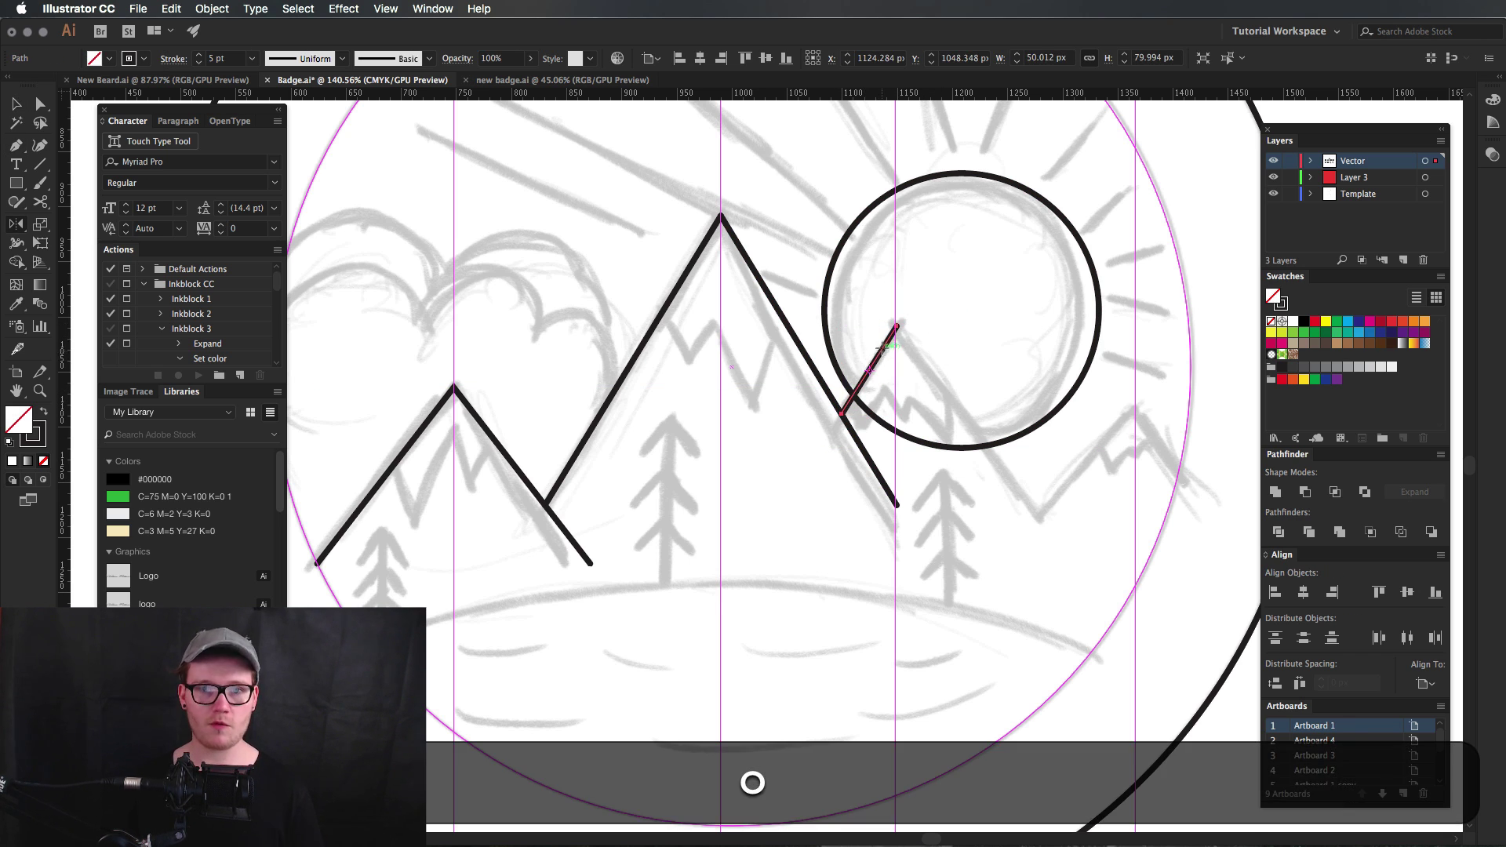
{"action": "left_click", "coordinate": [897, 325], "text": "alt"}
{"action": "left_click", "coordinate": [861, 454]}
{"action": "key", "text": "v"}
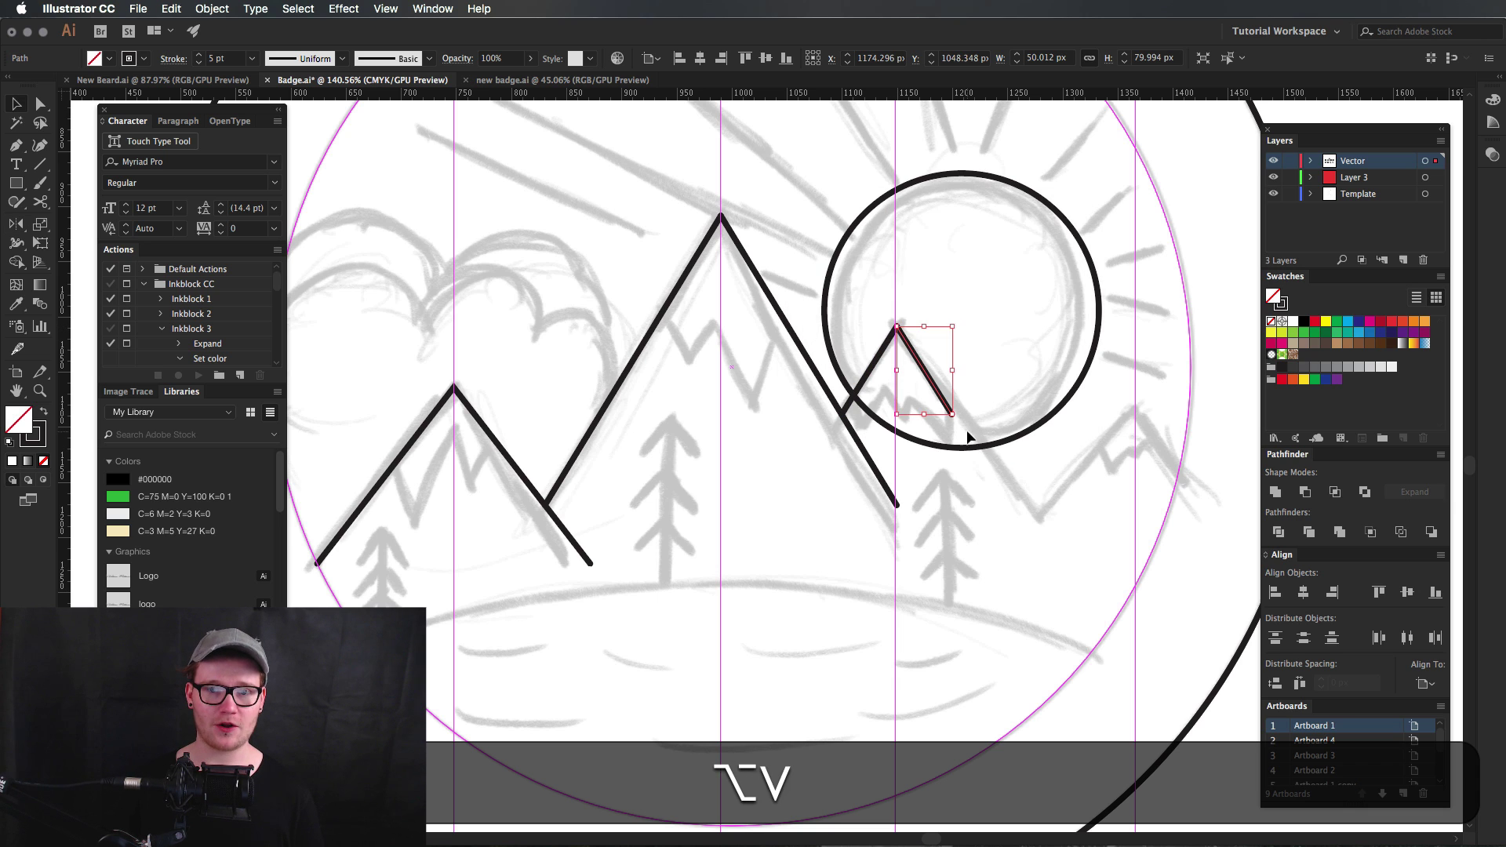
Extend the third mountain's right slope down into the sketched valley and draw the rightmost mountain's left slope up to its peak guide.
{"action": "key", "text": "a"}
{"action": "left_click_drag", "start_coordinate": [953, 414], "coordinate": [1025, 532]}
{"action": "left_click", "coordinate": [1091, 553]}
{"action": "scroll", "coordinate": [1020, 552], "scroll_direction": "right", "scroll_amount": 5}
Reflect a copy of the rightmost mountain's left slope across the vertical axis through its peak and shorten it to the inner circle guide.
{"action": "key", "text": "o"}
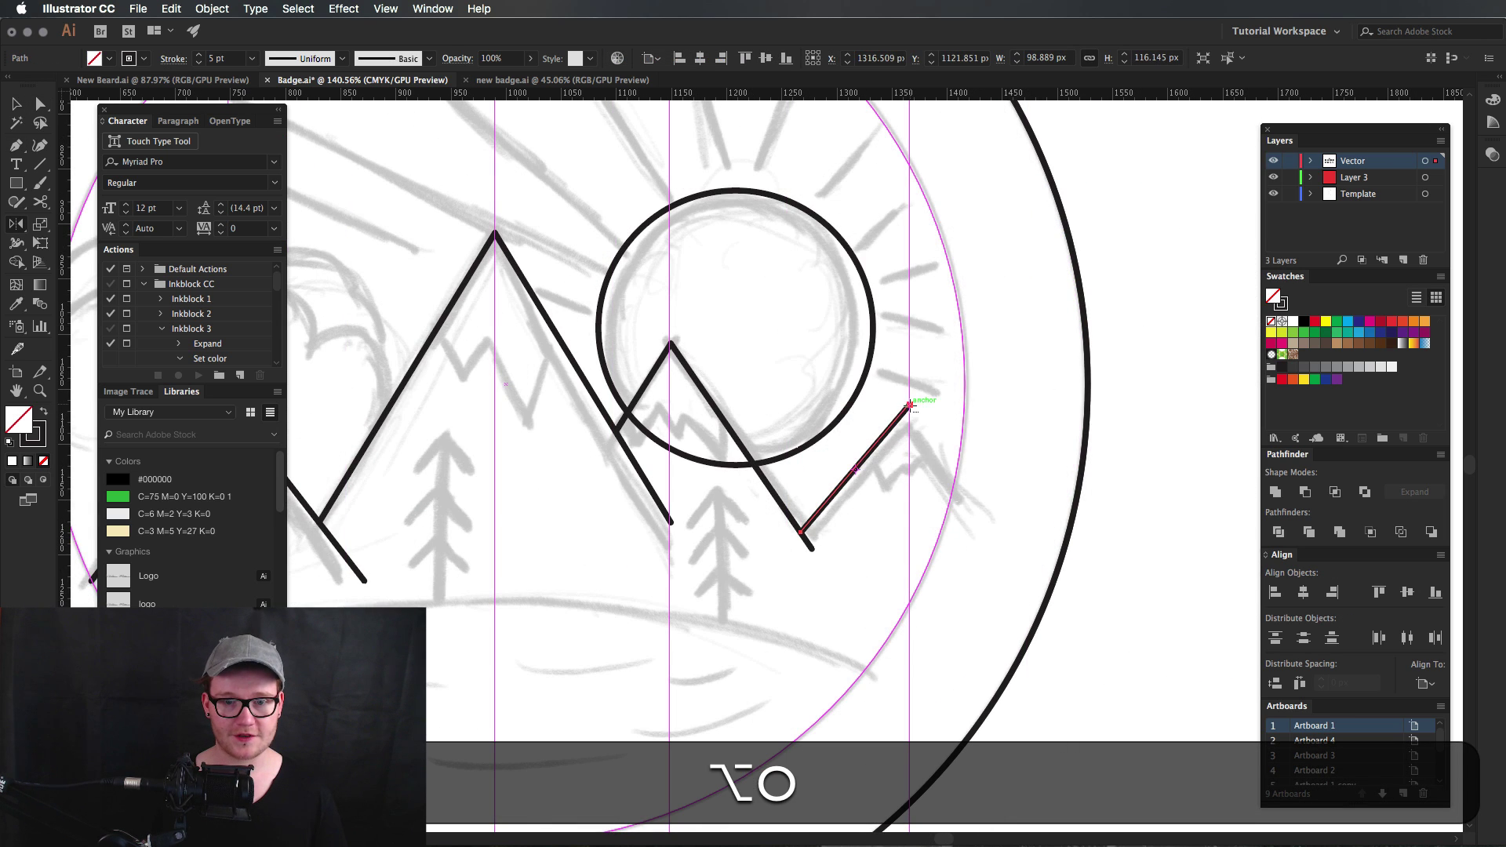
{"action": "left_click", "coordinate": [910, 406], "text": "alt"}
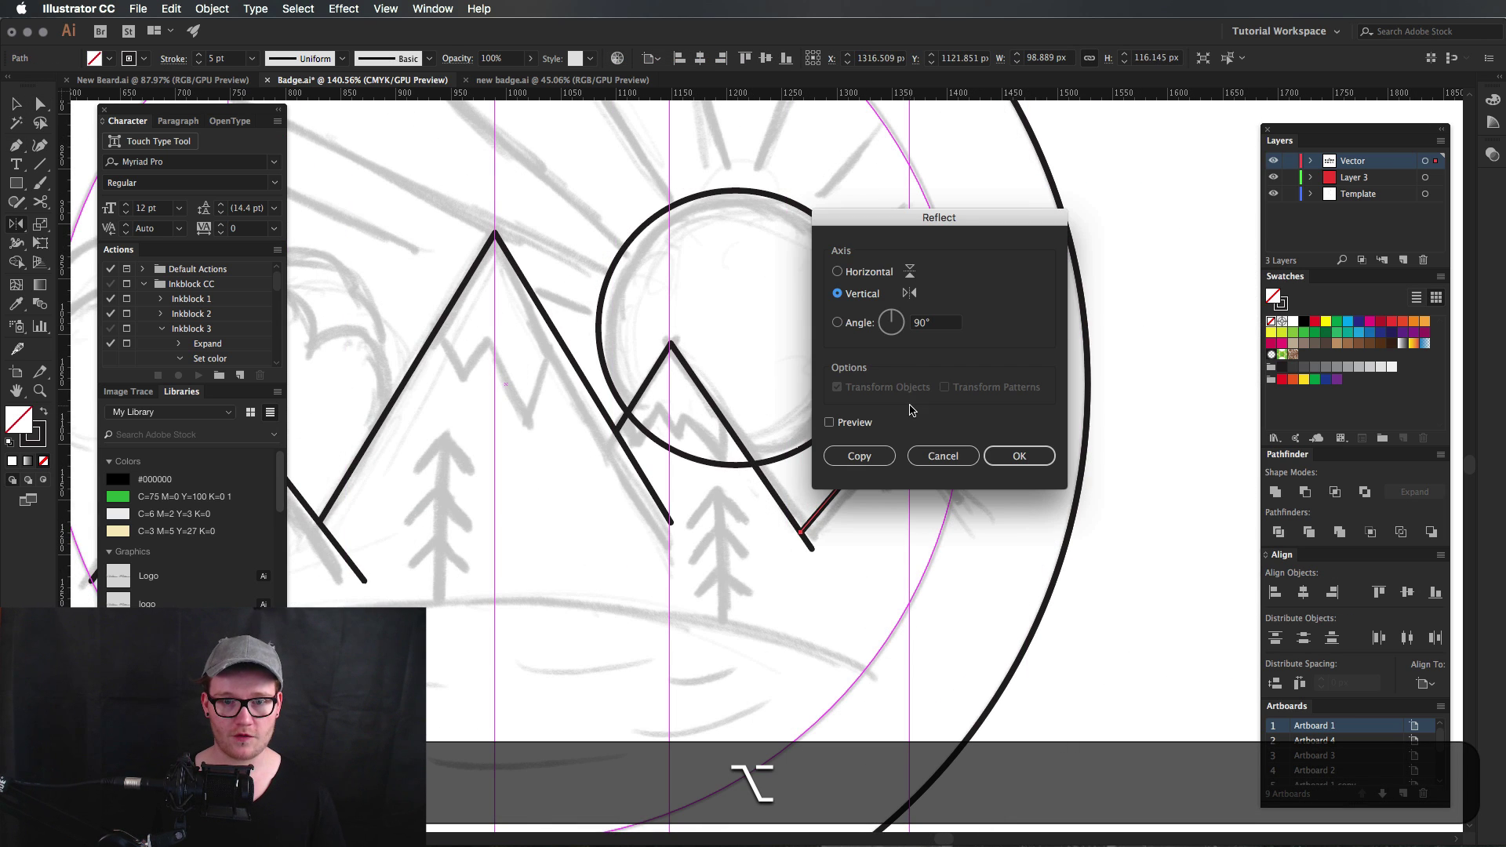
{"action": "left_click", "coordinate": [860, 456]}
{"action": "key", "text": "v"}
{"action": "left_click", "coordinate": [871, 519]}
{"action": "key", "text": "a"}
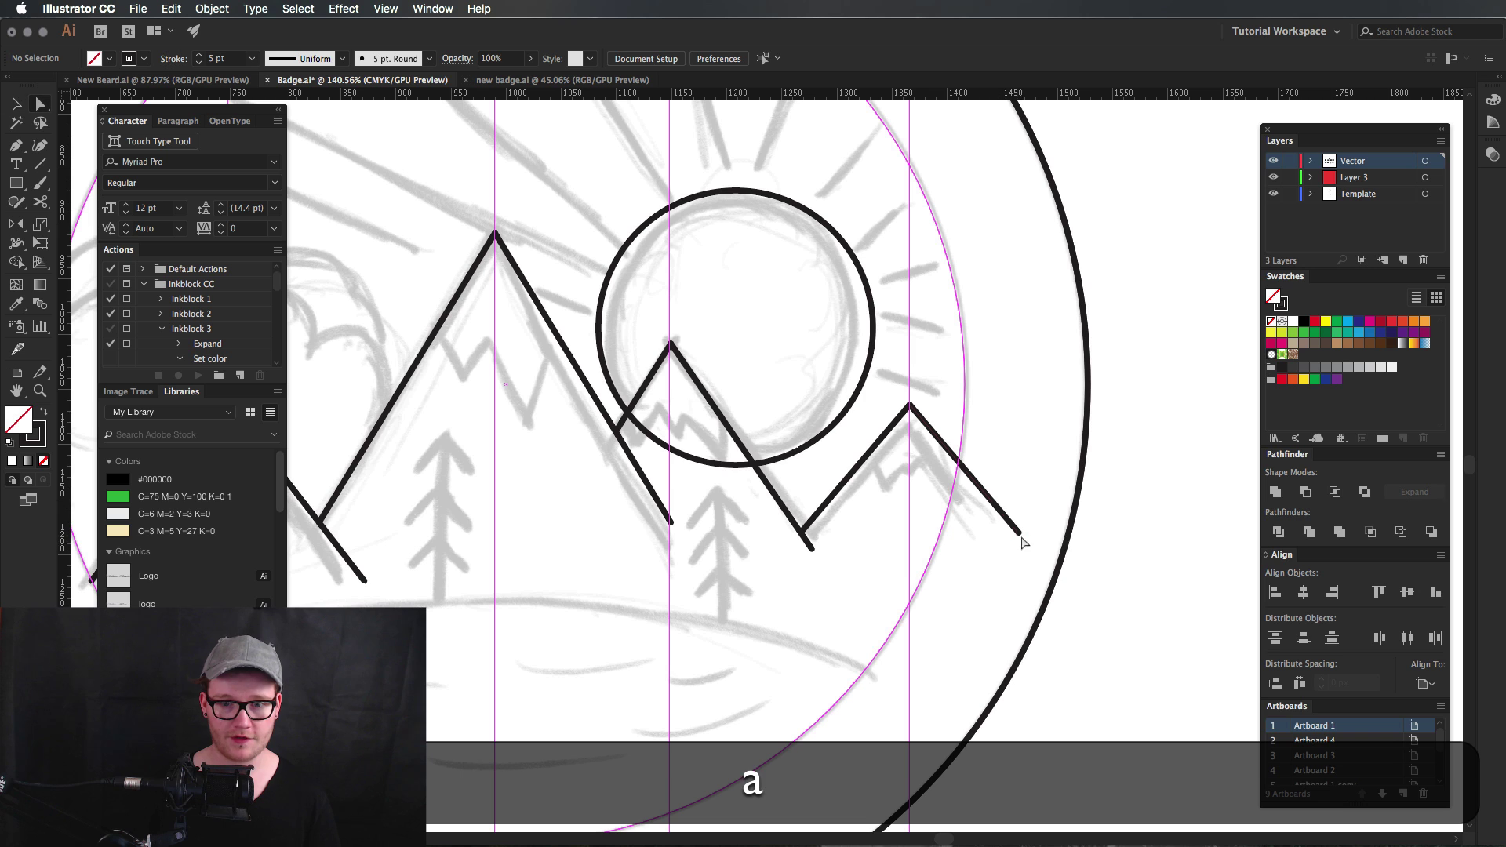
{"action": "left_click_drag", "start_coordinate": [1023, 536], "coordinate": [1163, 503]}
Extend the third mountain's left slope downward and trim the tallest mountain's right slope to meet it, so the third mountain overlaps in front.
{"action": "key", "text": "space"}
{"action": "key", "text": "z"}
{"action": "key", "text": "space"}
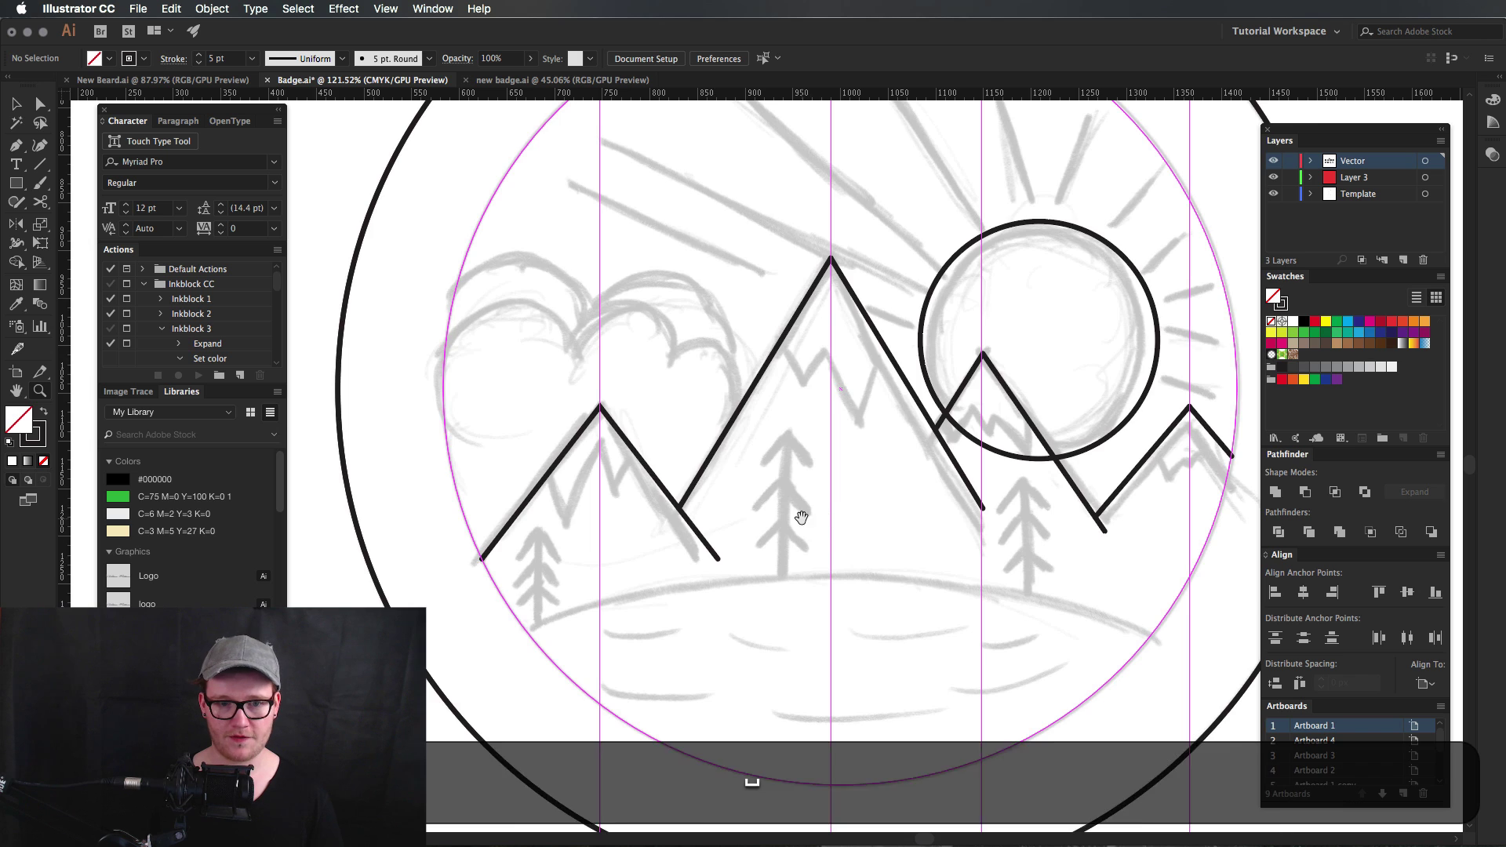
{"action": "left_click_drag", "start_coordinate": [727, 533], "coordinate": [667, 539]}
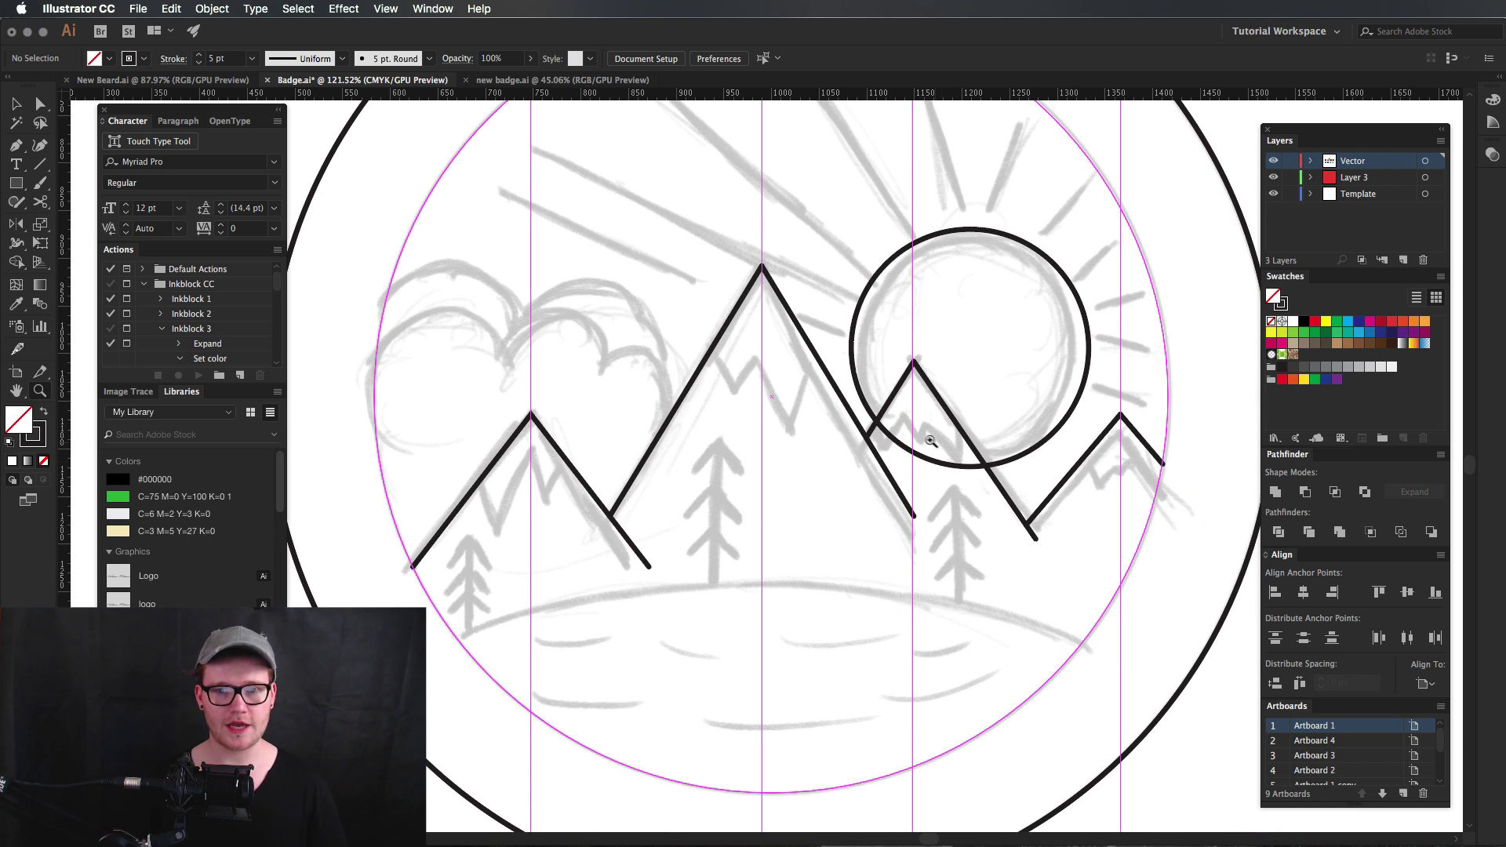
{"action": "key", "text": "a"}
{"action": "left_click_drag", "start_coordinate": [914, 516], "coordinate": [811, 524]}
{"action": "left_click", "coordinate": [847, 447]}
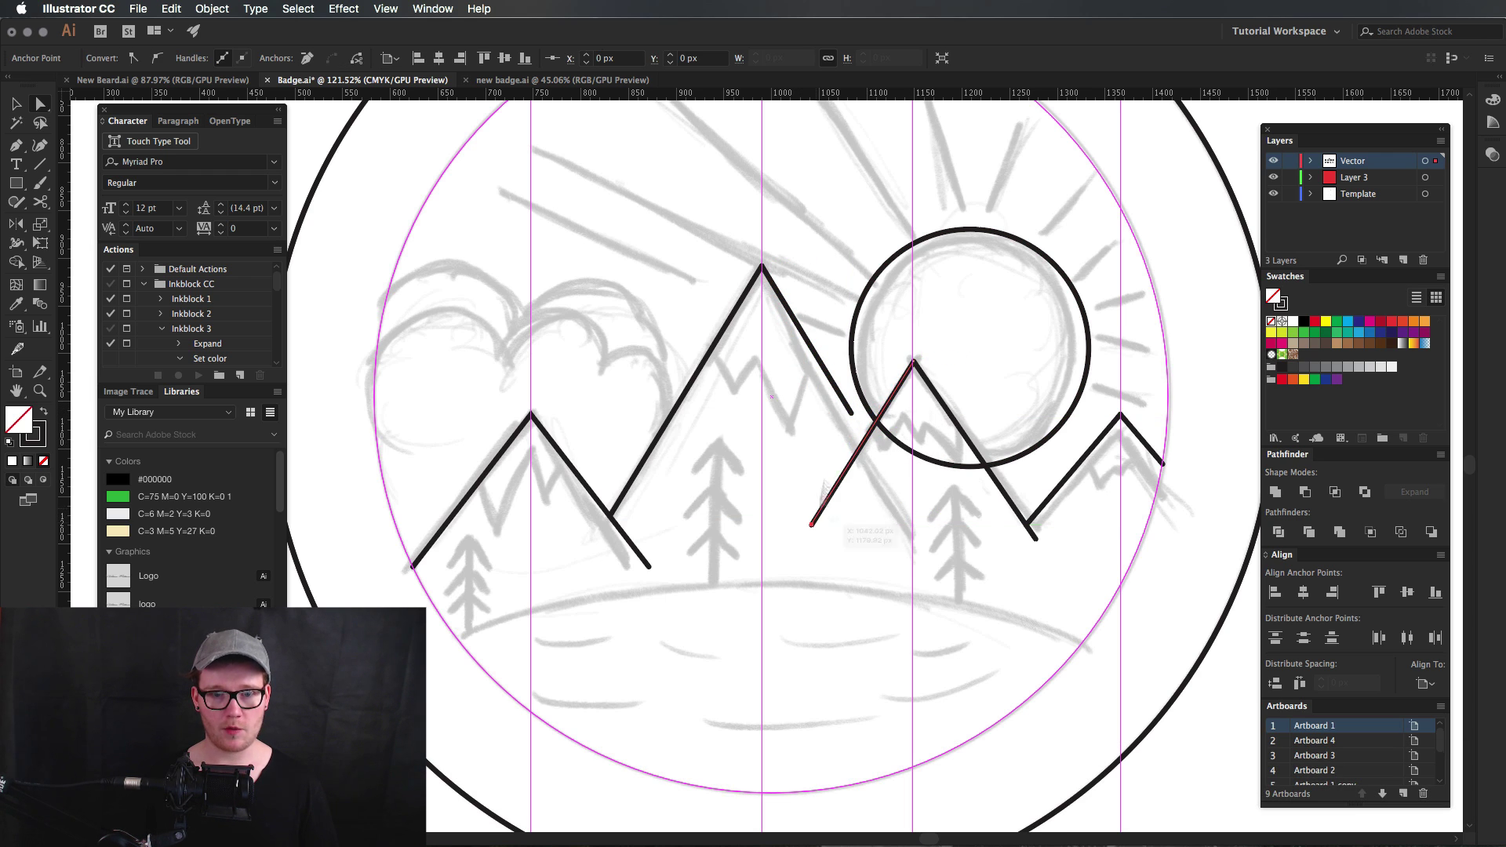
{"action": "left_click_drag", "start_coordinate": [851, 410], "coordinate": [866, 437]}
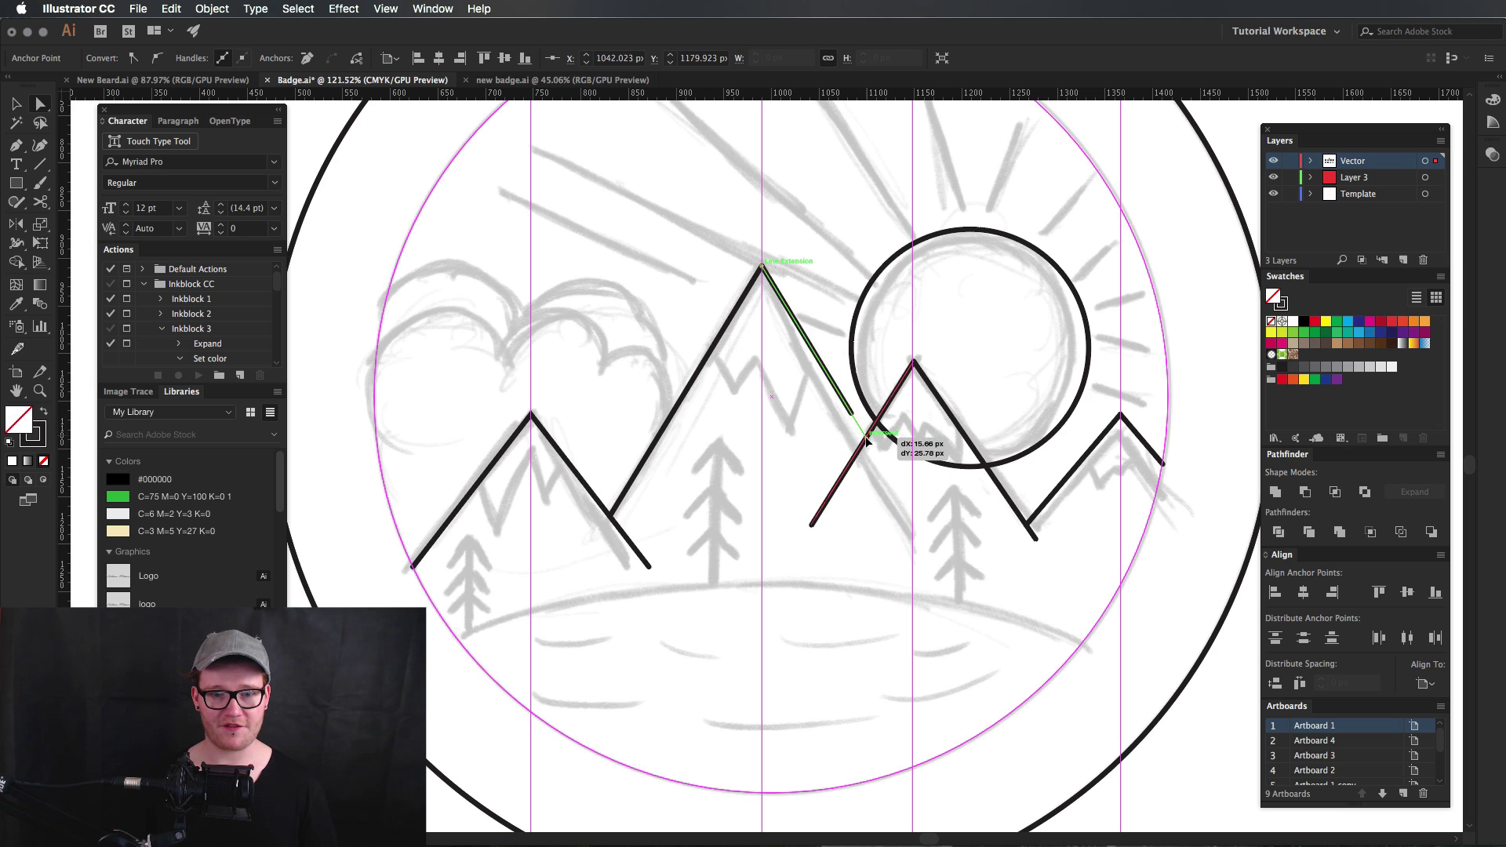
{"action": "left_click", "coordinate": [918, 496]}
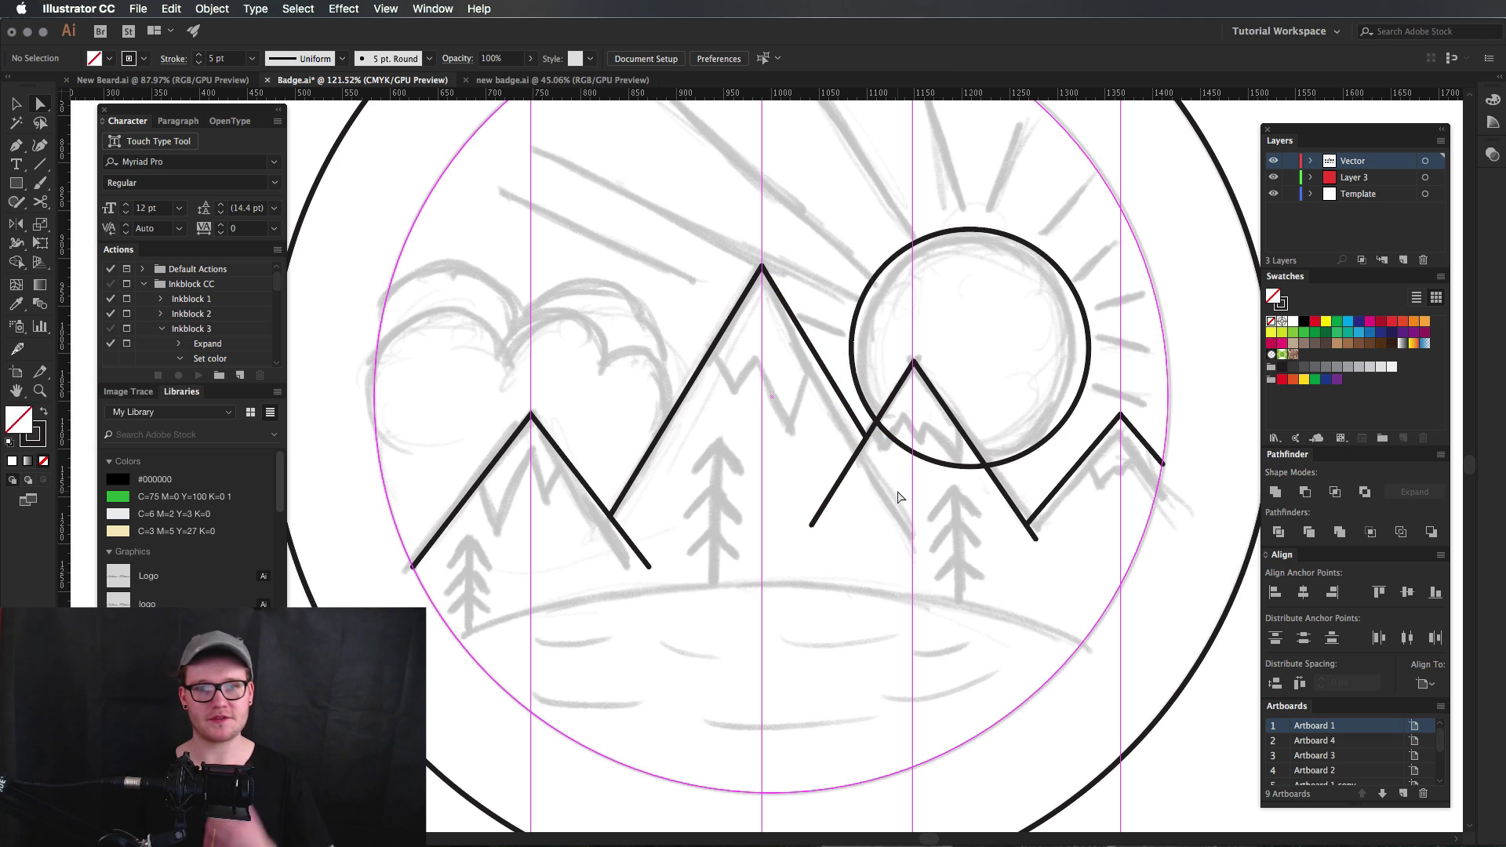
Duplicate the badge's outer circle straight down to the sketched hill line and multiply its width and height by 1.618.
{"action": "key", "text": "super+0"}
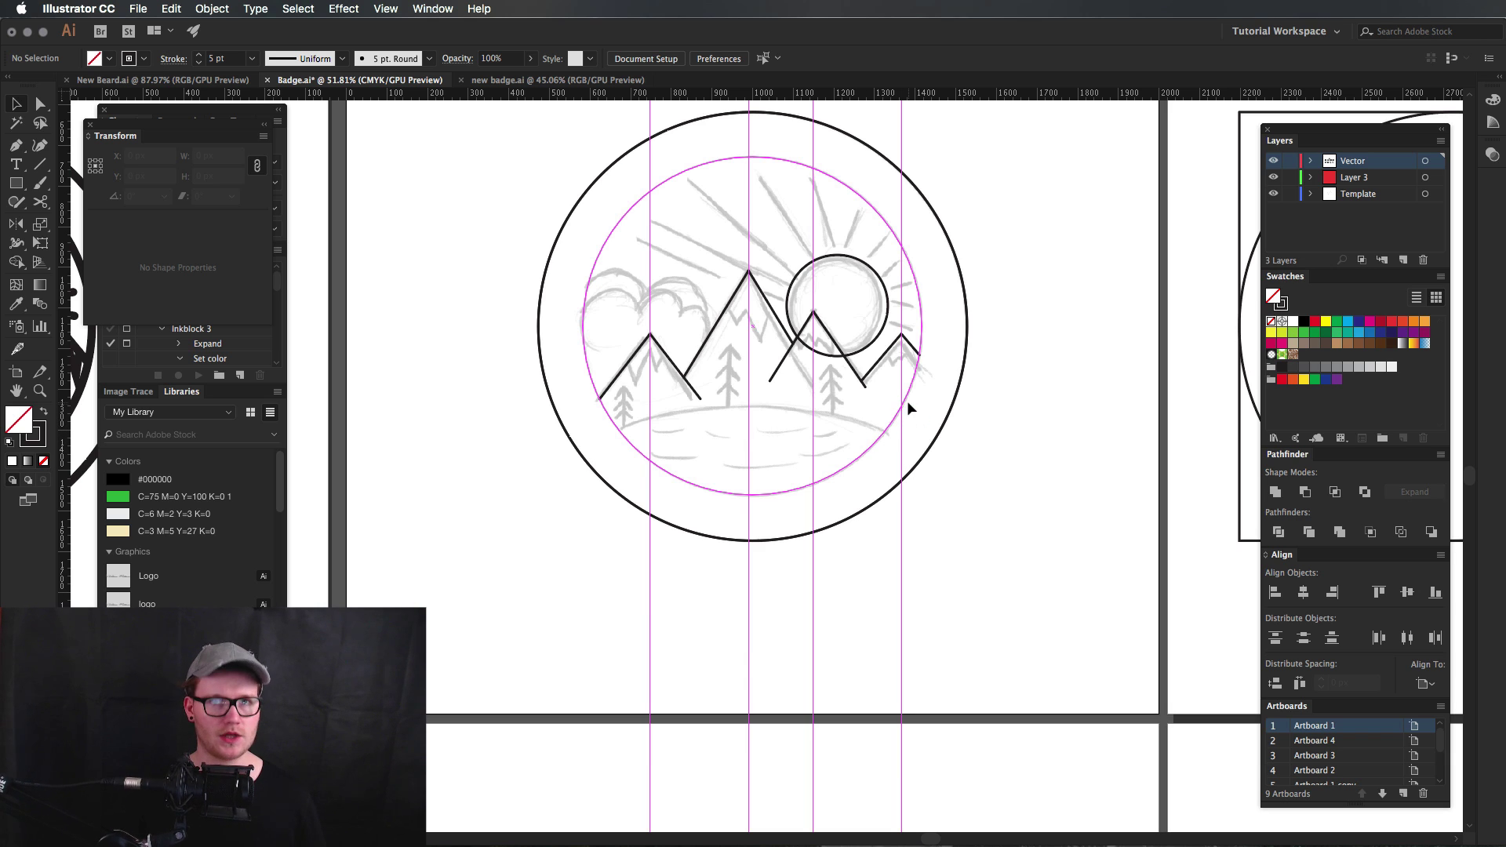
{"action": "left_click_drag", "start_coordinate": [958, 243], "coordinate": [1002, 539]}
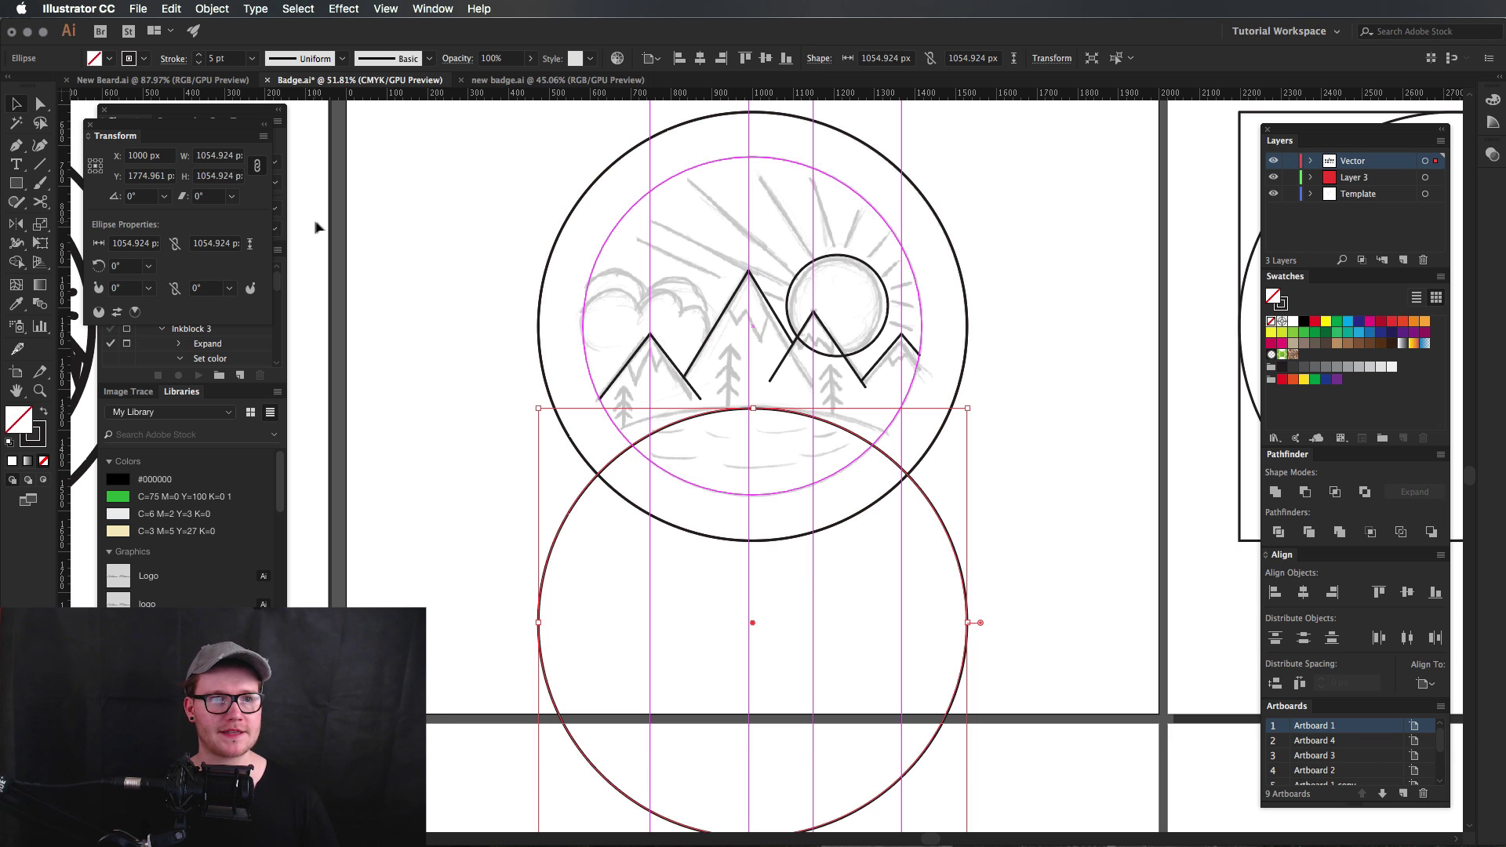
{"action": "left_click", "coordinate": [229, 157]}
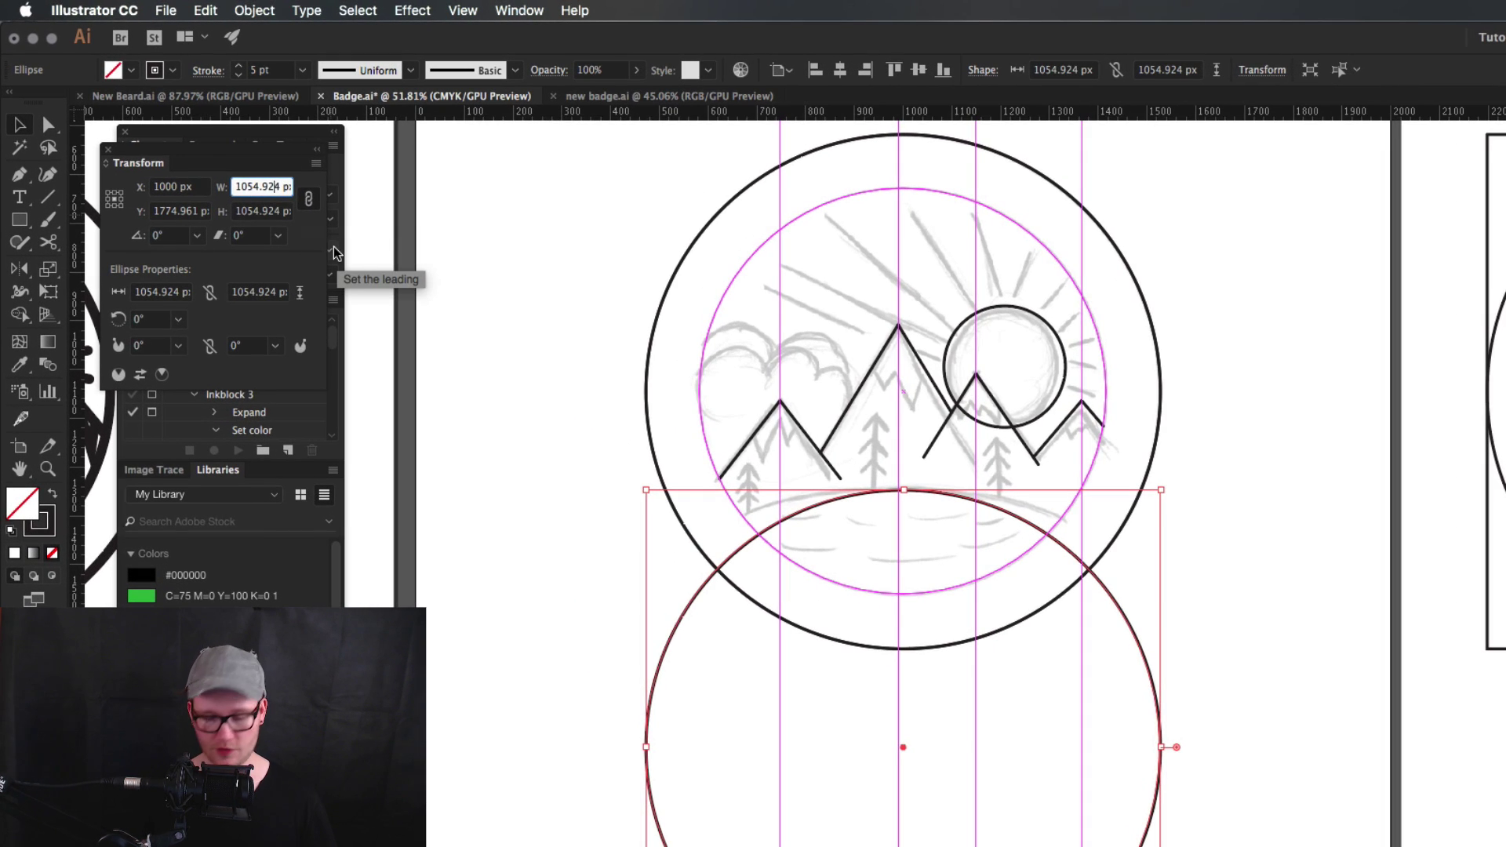
{"action": "type", "text": "*"}
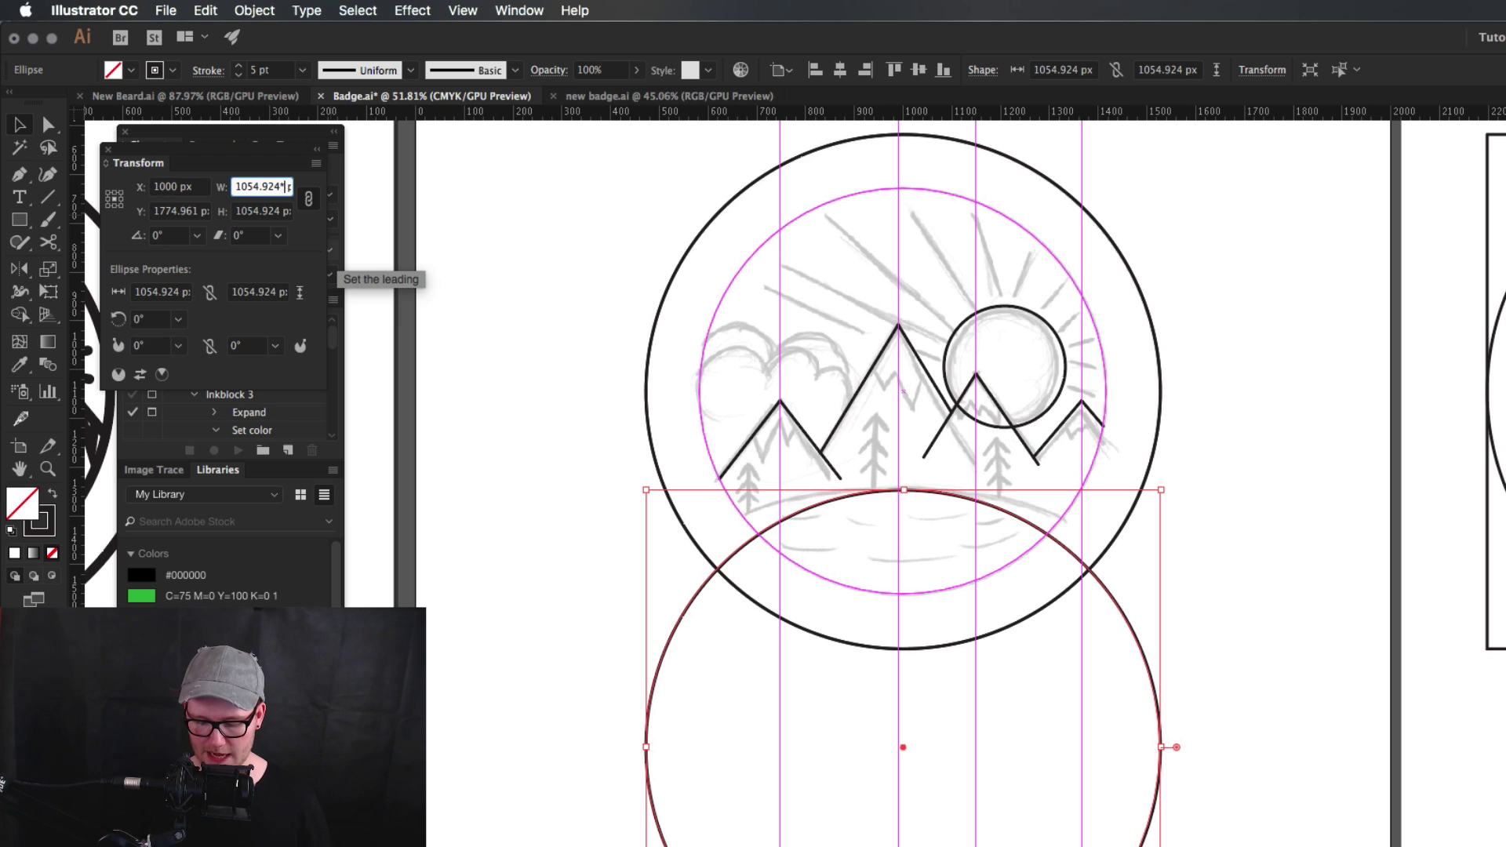
{"action": "type", "text": "1.618"}
{"action": "key", "text": "Return"}
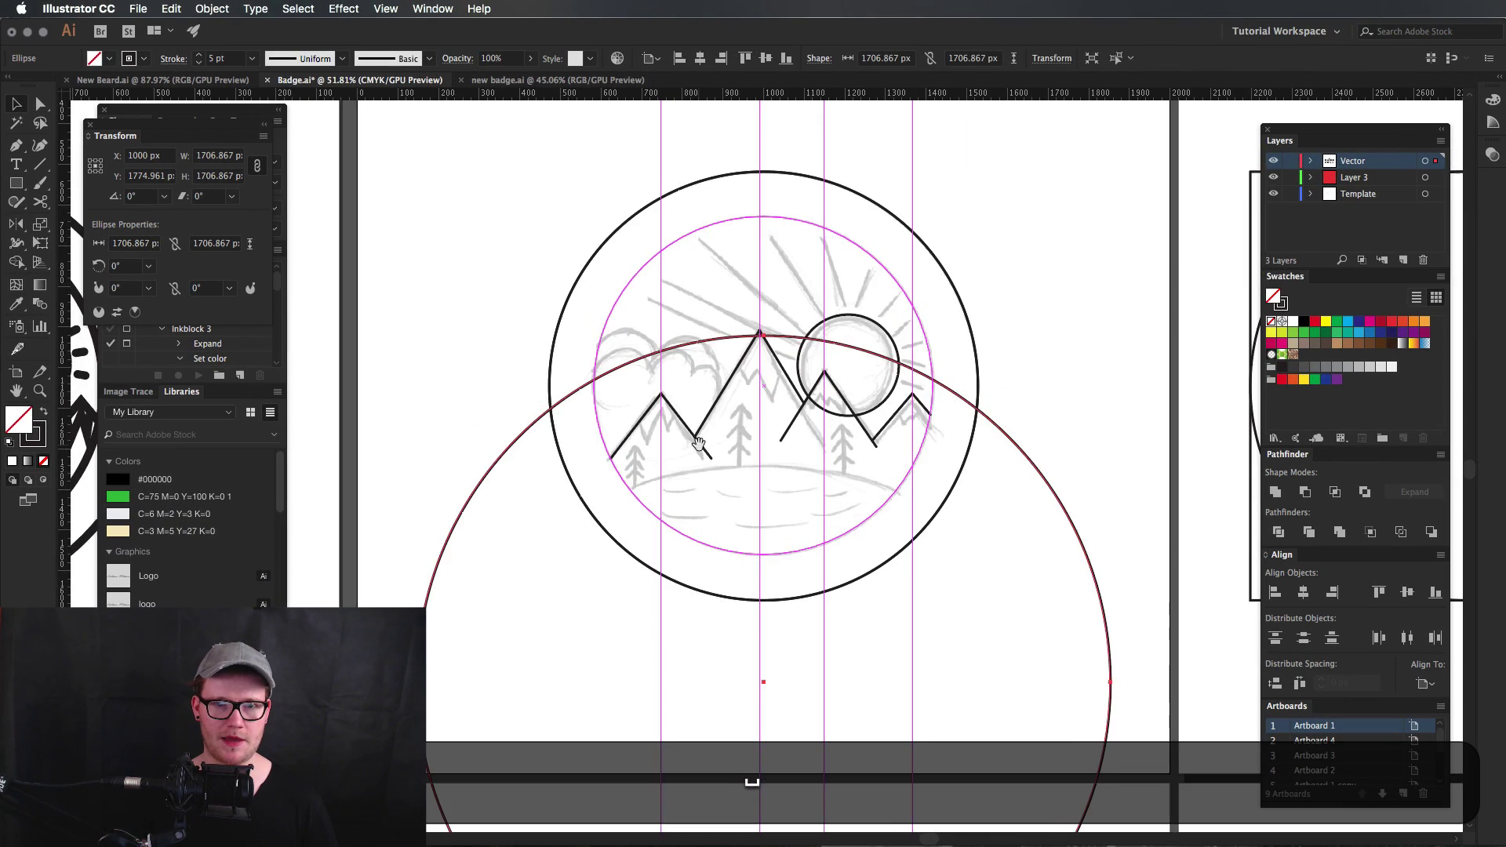
Move the enlarged circle straight down until its top arc follows the sketched hill line, and check the fit up close.
{"action": "key", "text": "z"}
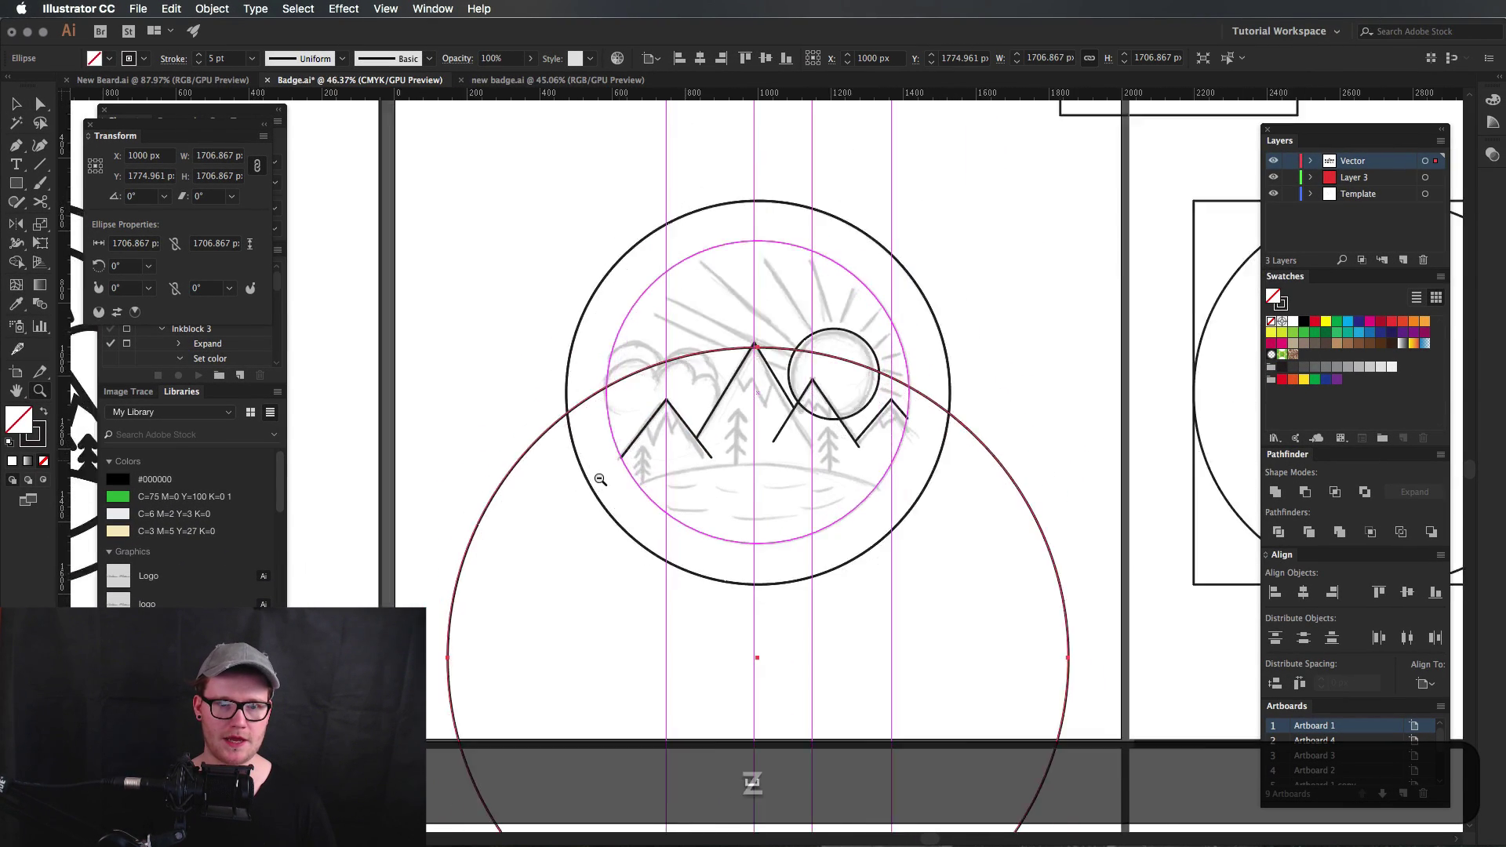
{"action": "left_click", "coordinate": [600, 479], "text": "alt"}
{"action": "key", "text": "v"}
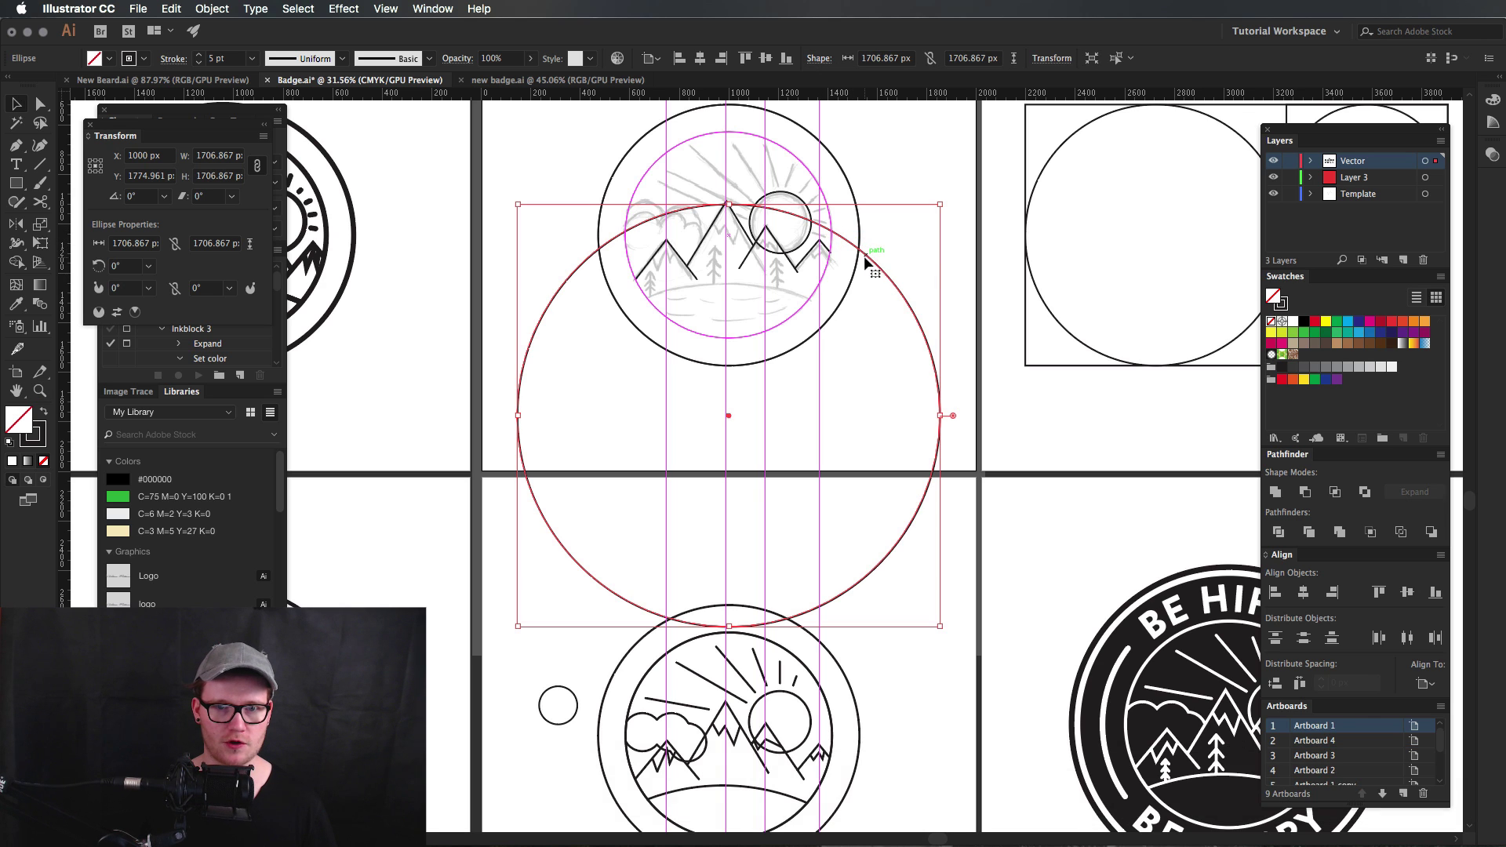
{"action": "left_click_drag", "start_coordinate": [867, 259], "coordinate": [877, 340]}
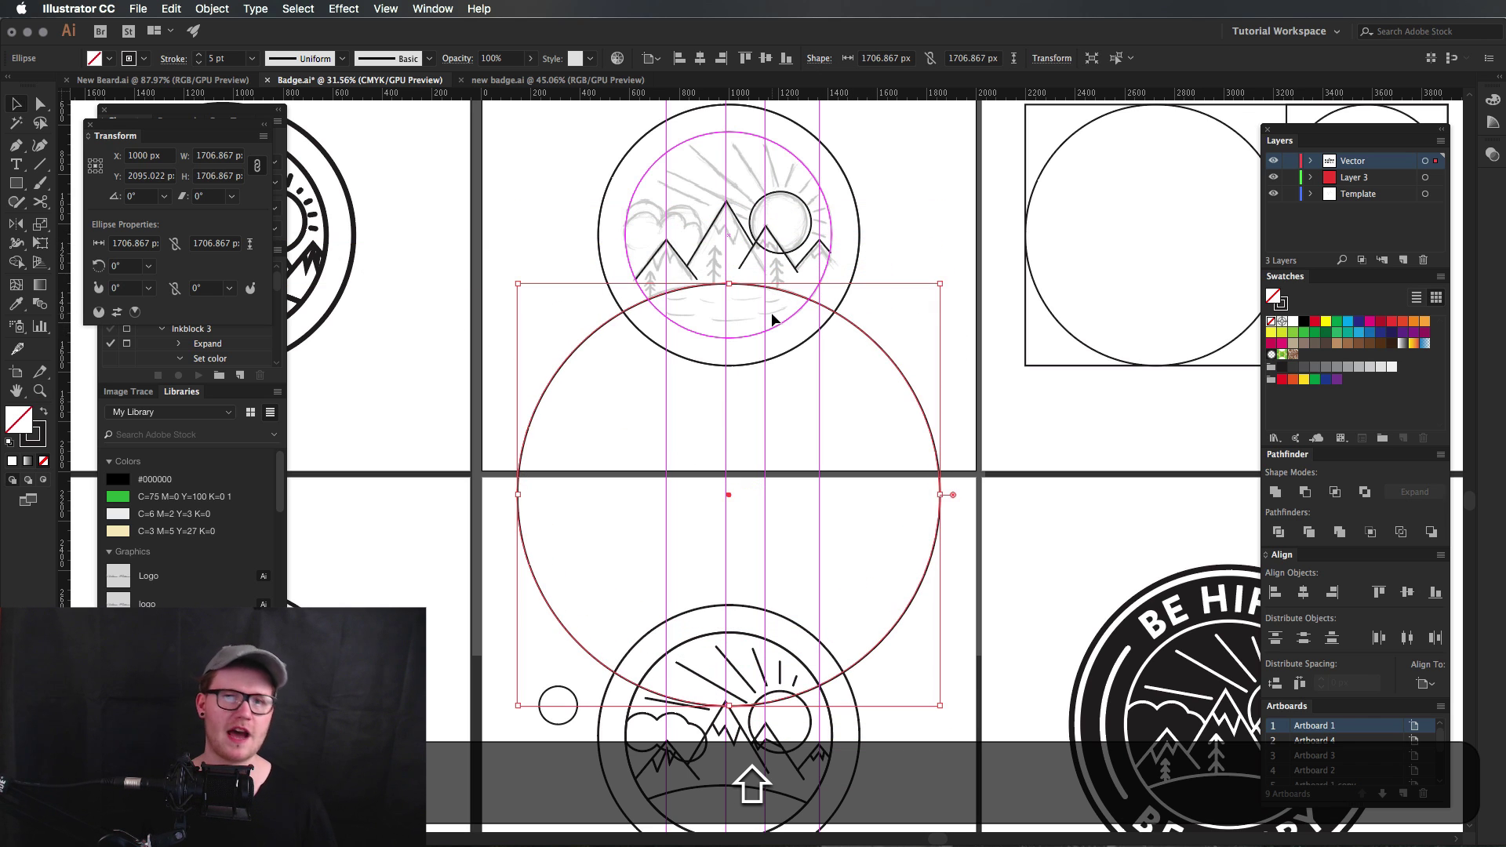
{"action": "key", "text": "z"}
{"action": "left_click_drag", "start_coordinate": [649, 322], "coordinate": [716, 326]}
{"action": "key", "text": "v"}
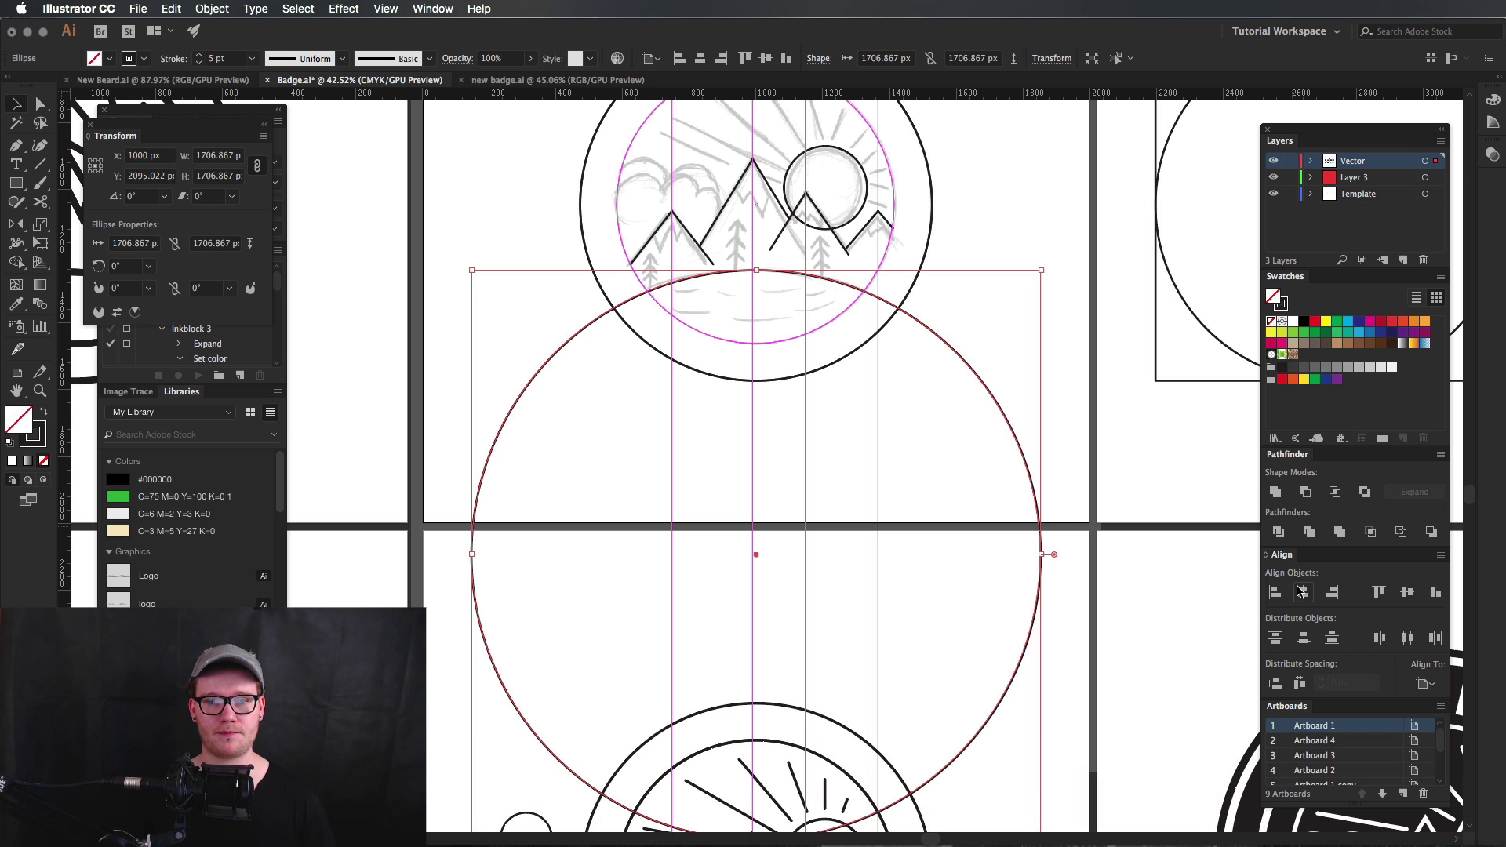
{"action": "key", "text": "z"}
{"action": "left_click_drag", "start_coordinate": [808, 337], "coordinate": [887, 336]}
{"action": "key", "text": "v"}
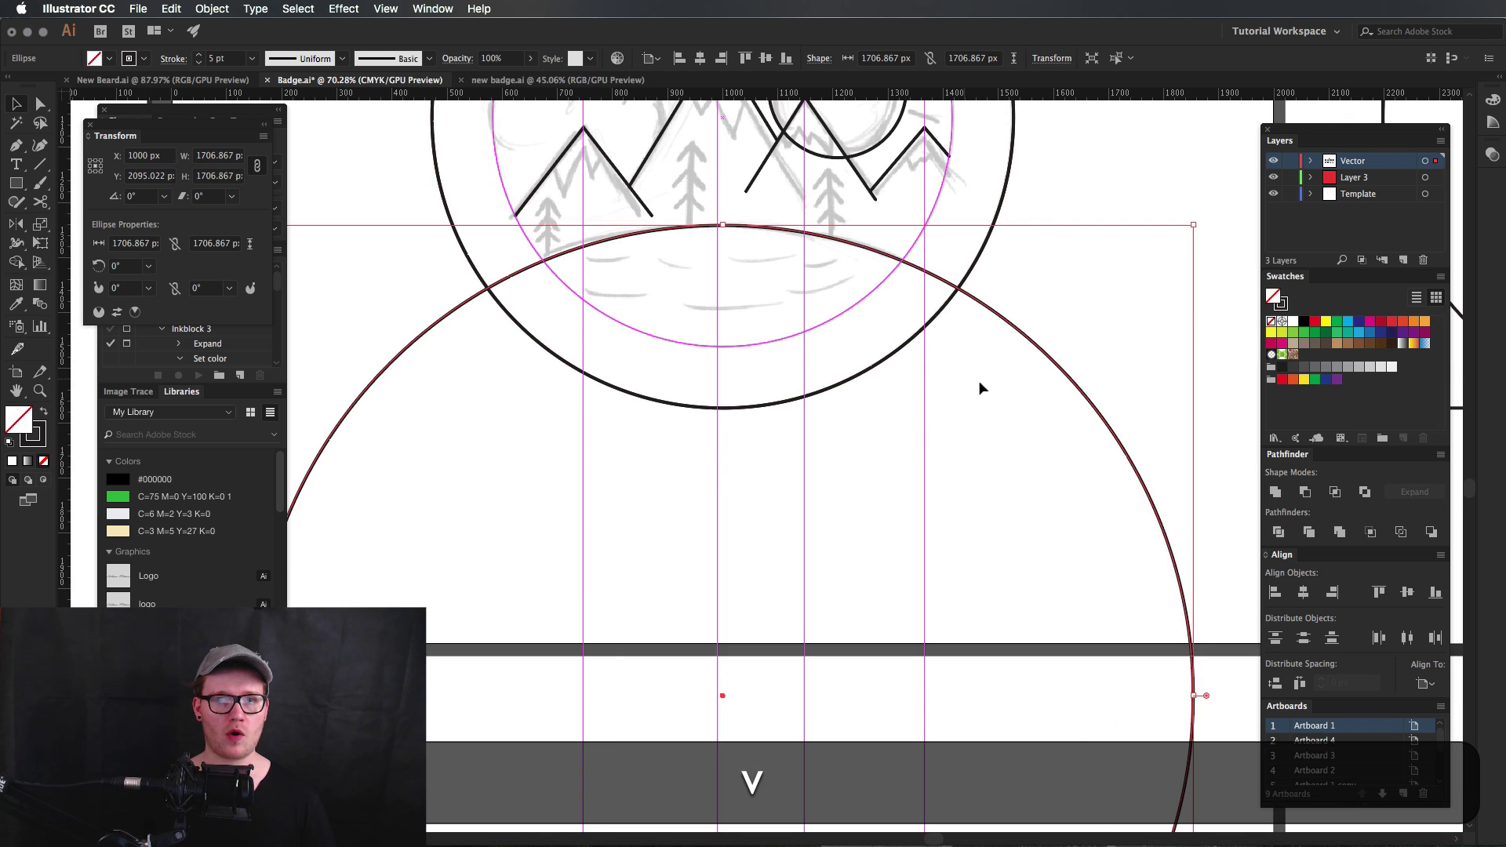
Draw a zigzag snow line across the leftmost mountain, from its left slope to its right slope, with the Pen tool.
{"action": "key", "text": "z"}
{"action": "left_click_drag", "start_coordinate": [935, 403], "coordinate": [845, 594]}
{"action": "key", "text": "space"}
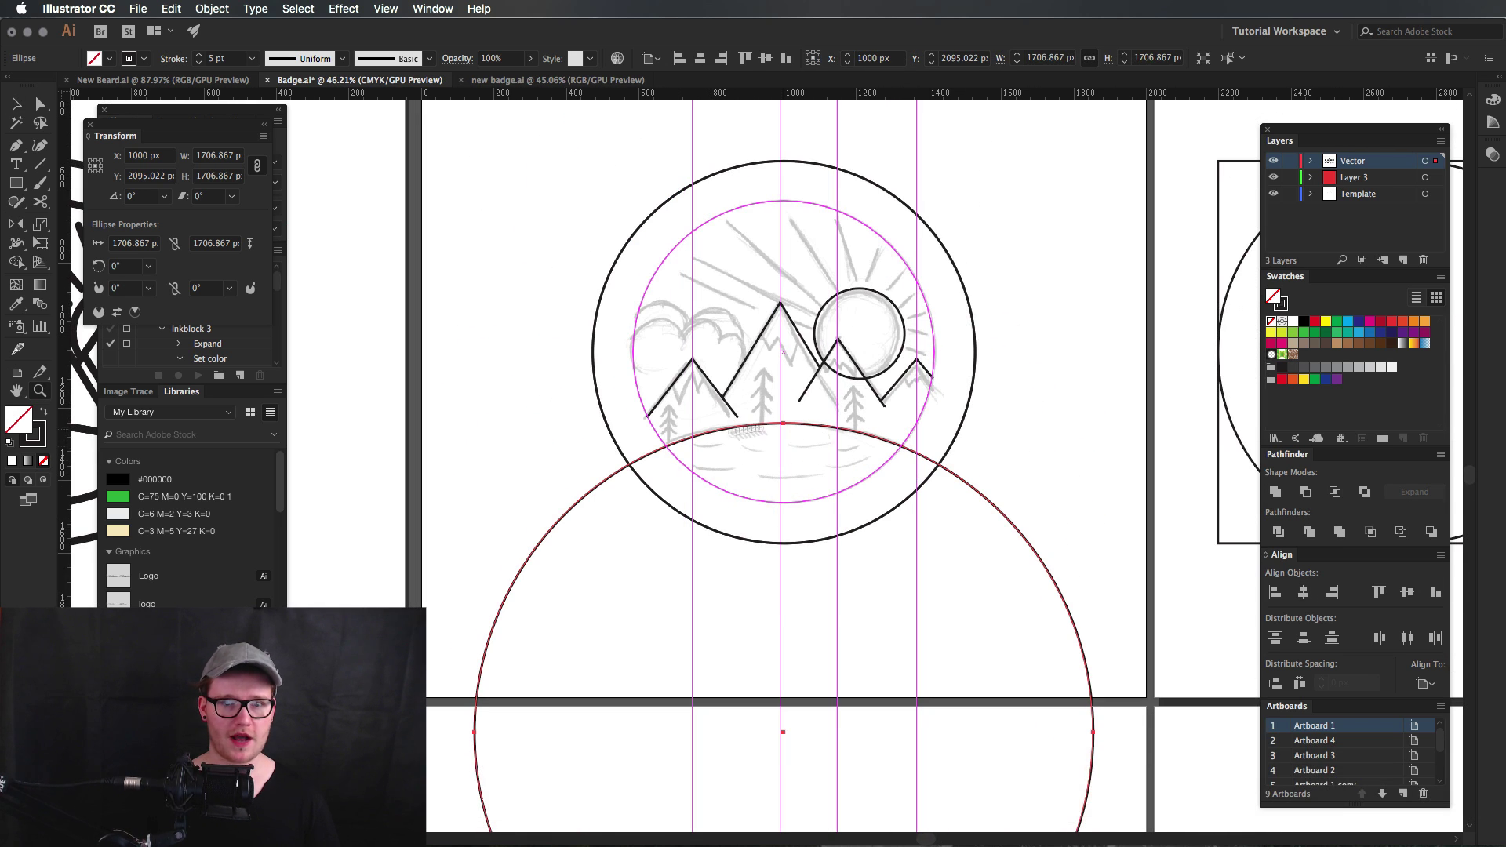
{"action": "key", "text": "z"}
{"action": "key", "text": "space"}
{"action": "left_click_drag", "start_coordinate": [667, 416], "coordinate": [815, 515]}
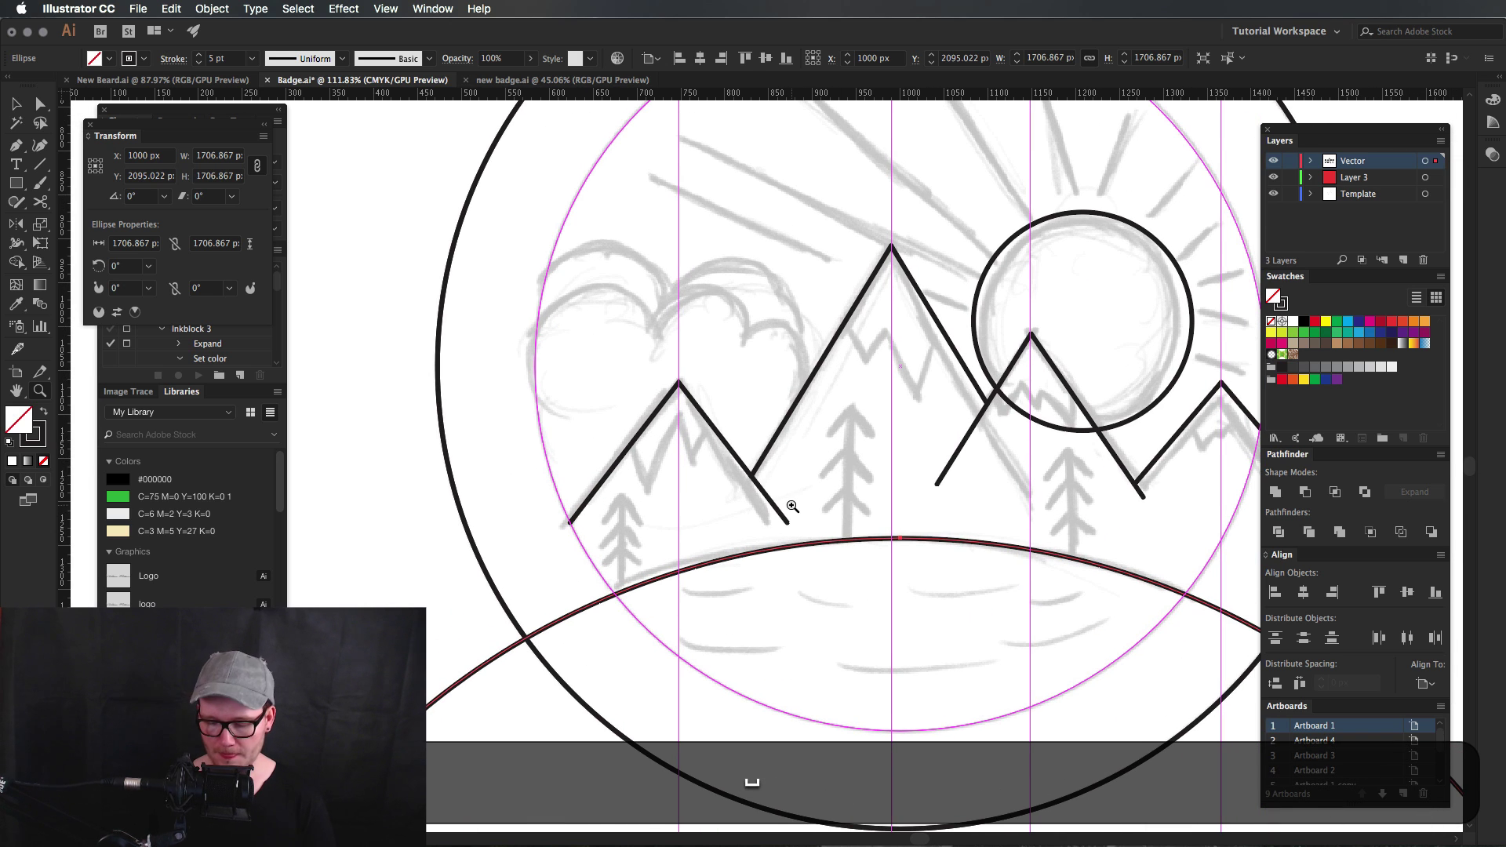
{"action": "key", "text": "p"}
{"action": "left_click", "coordinate": [628, 446]}
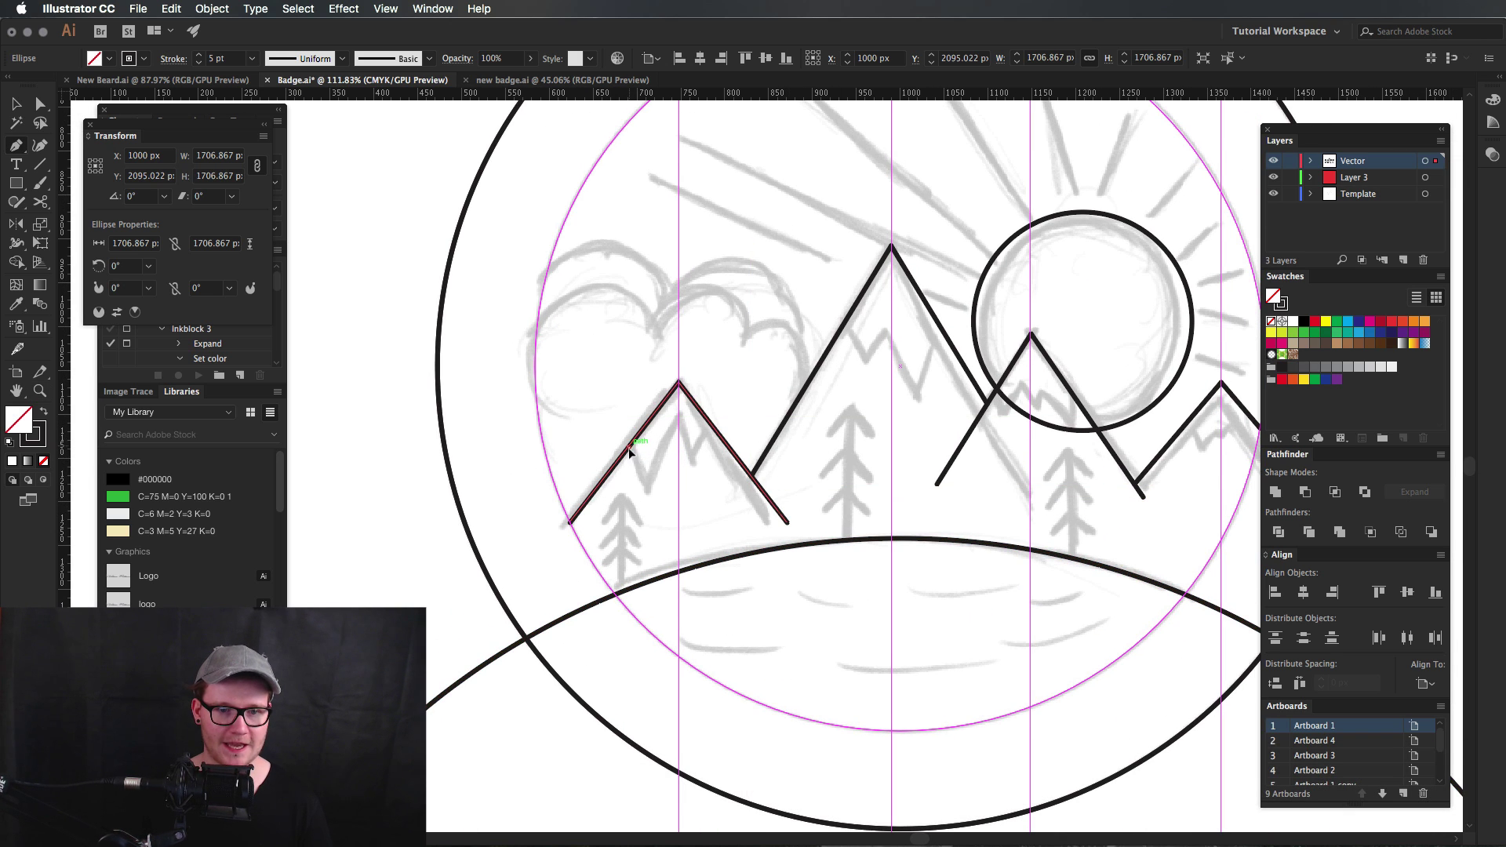
{"action": "left_click", "coordinate": [650, 494]}
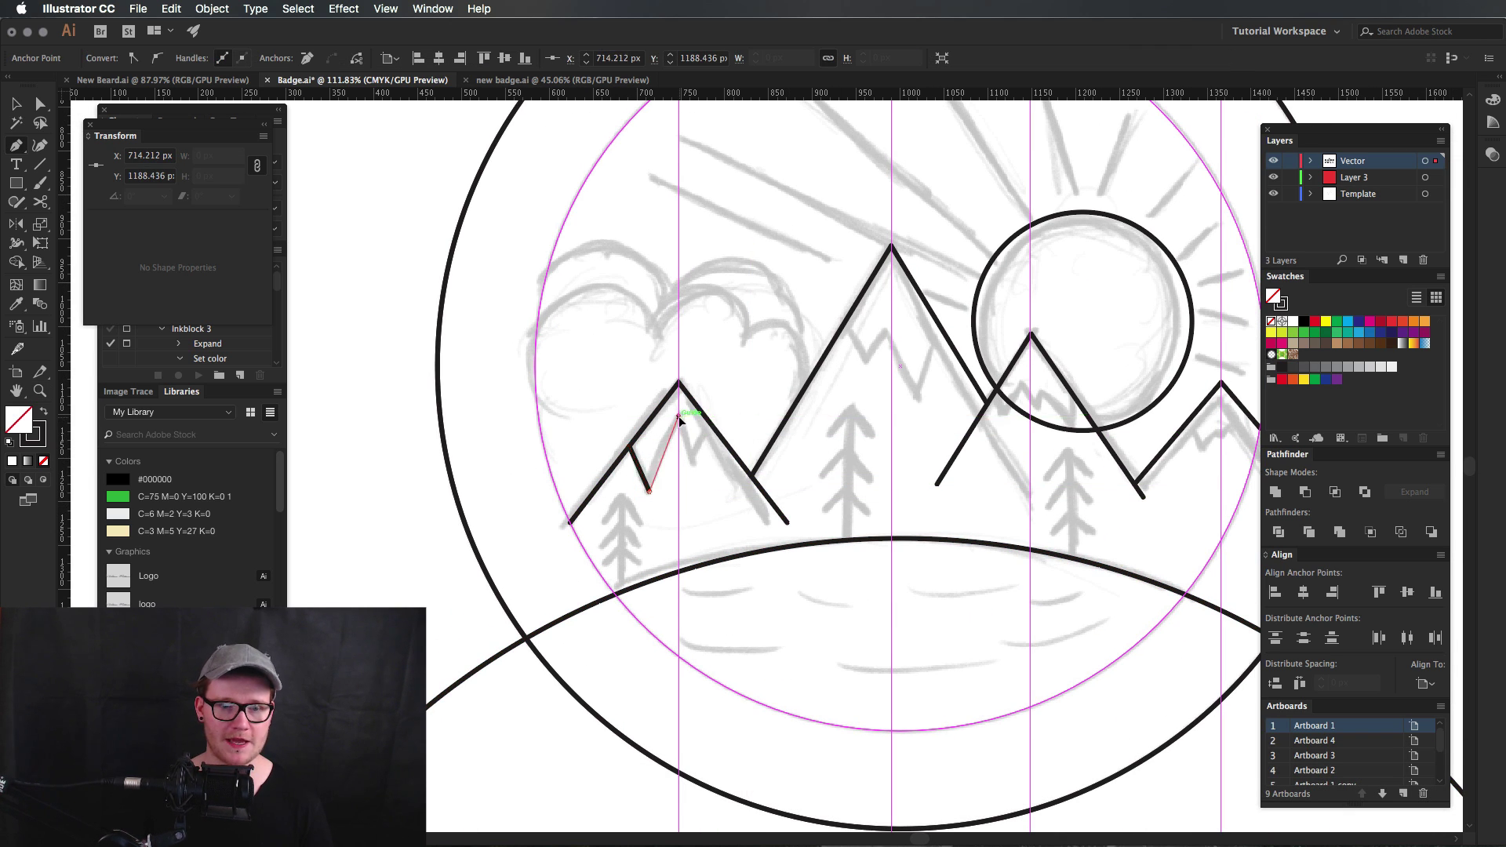
{"action": "left_click", "coordinate": [679, 416]}
{"action": "left_click", "coordinate": [694, 467]}
{"action": "left_click", "coordinate": [710, 426]}
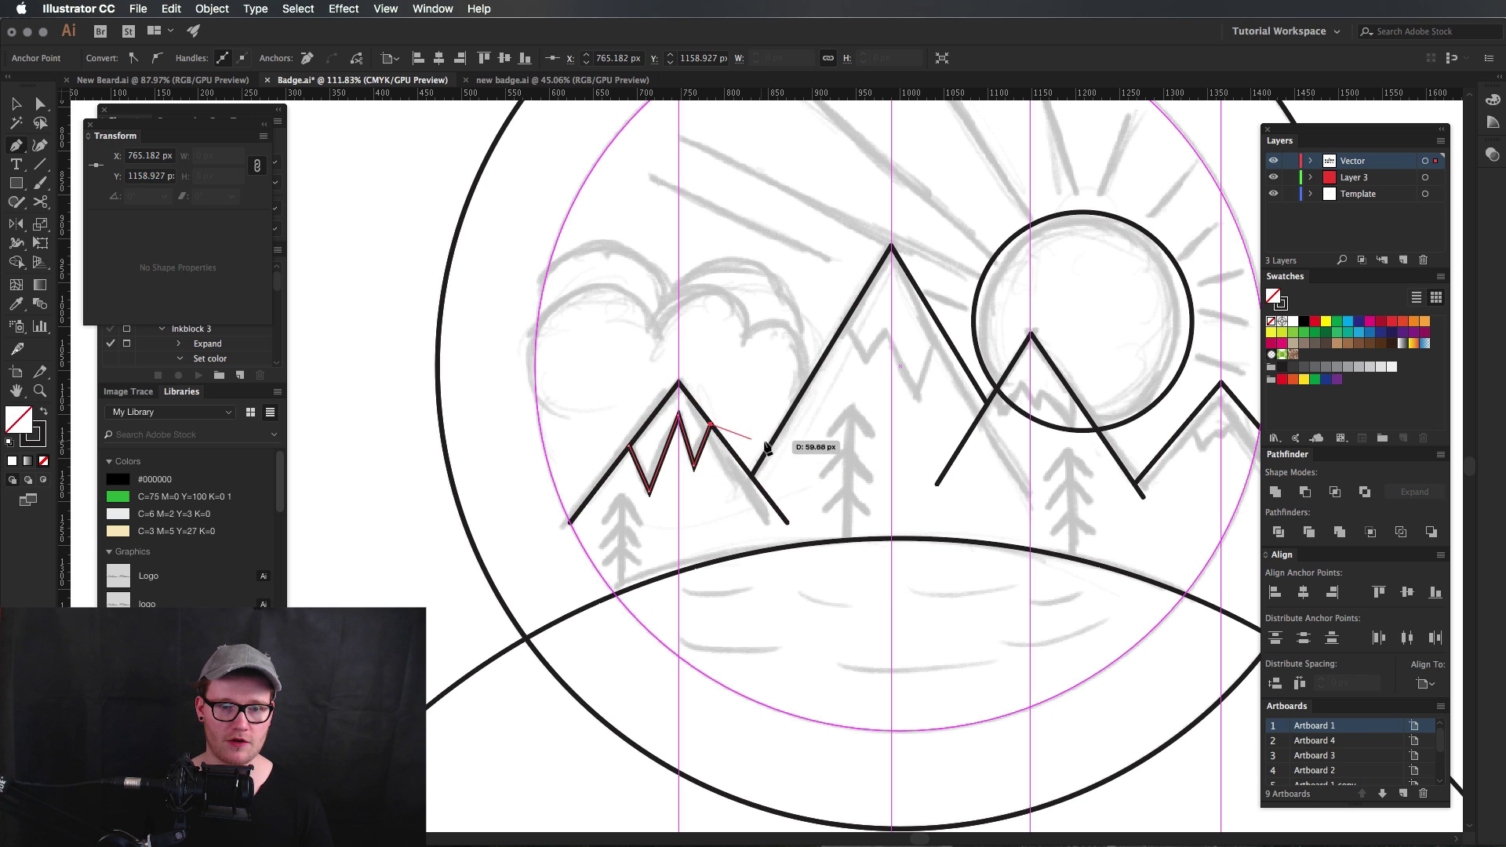
{"action": "left_click", "coordinate": [733, 424], "text": "super"}
Draw the tallest mountain's zigzag snow line over the sketch, running from its left slope to its right slope.
{"action": "key", "text": "space"}
{"action": "left_click_drag", "start_coordinate": [807, 361], "coordinate": [635, 461]}
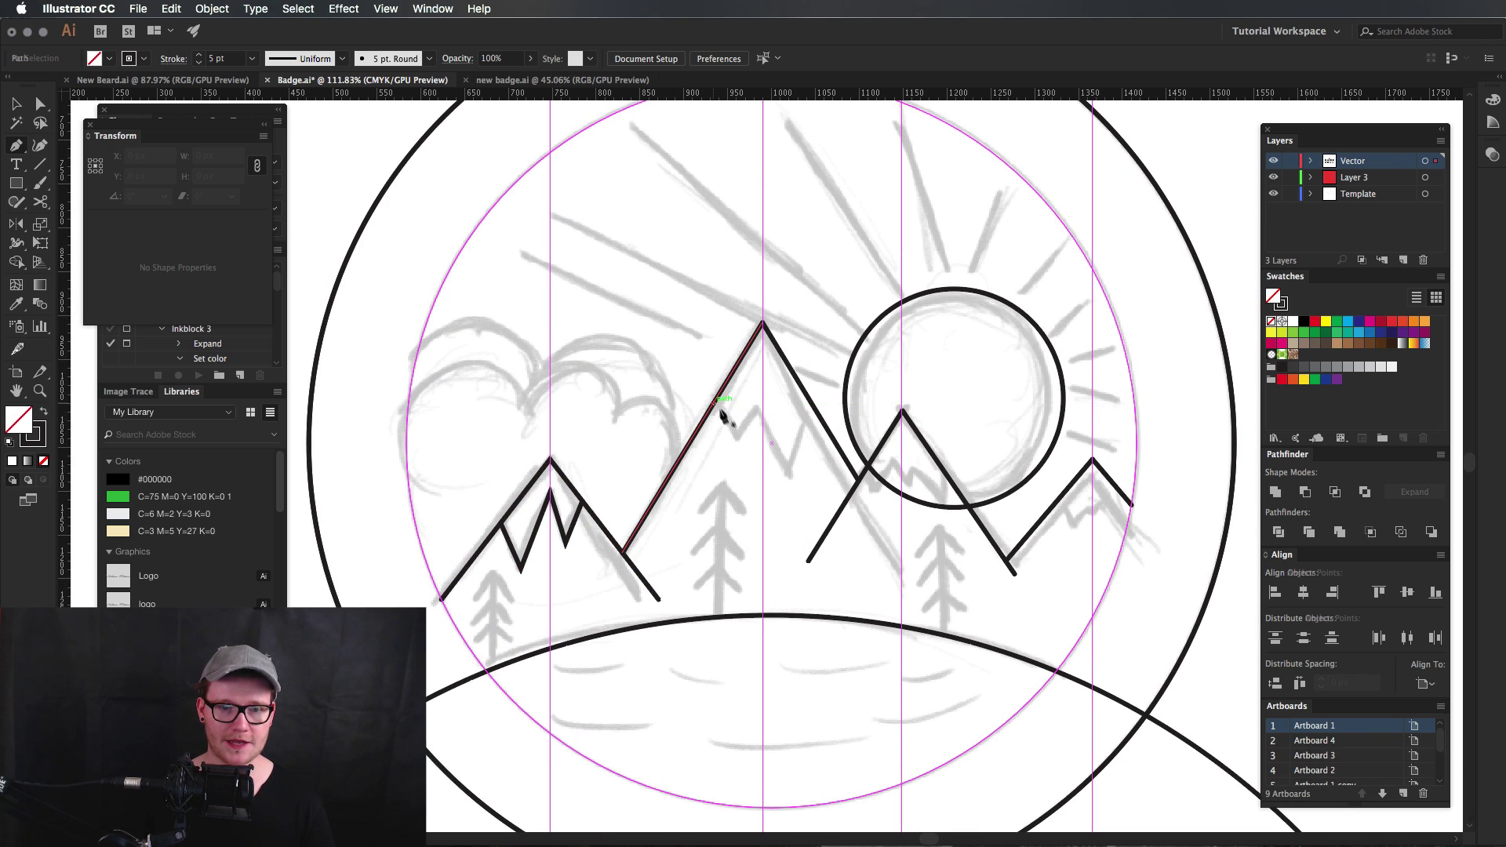
{"action": "left_click", "coordinate": [714, 404]}
{"action": "left_click", "coordinate": [731, 436]}
{"action": "left_click", "coordinate": [756, 410]}
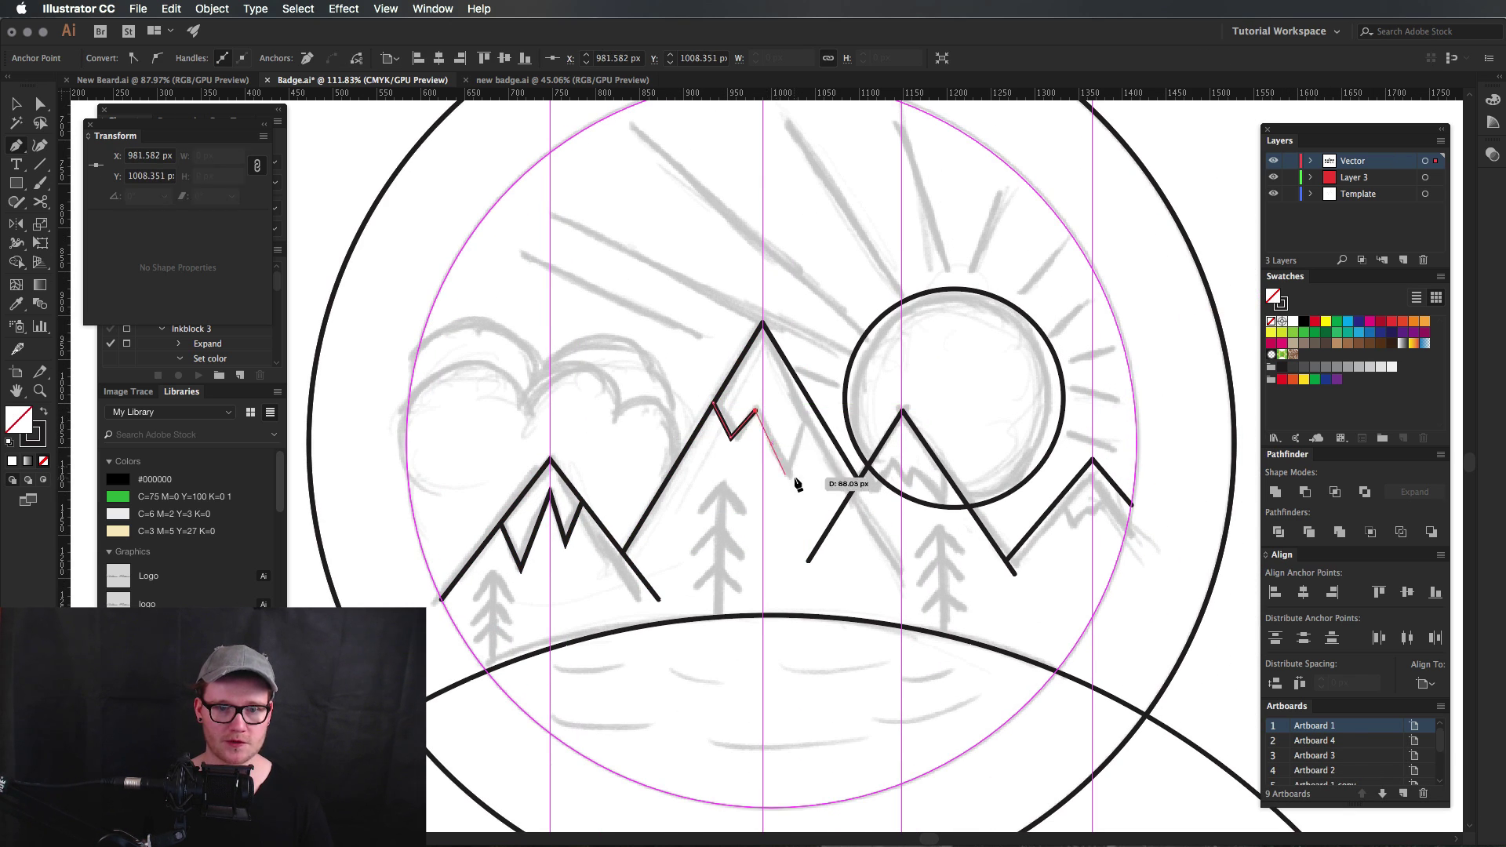
{"action": "left_click", "coordinate": [789, 474]}
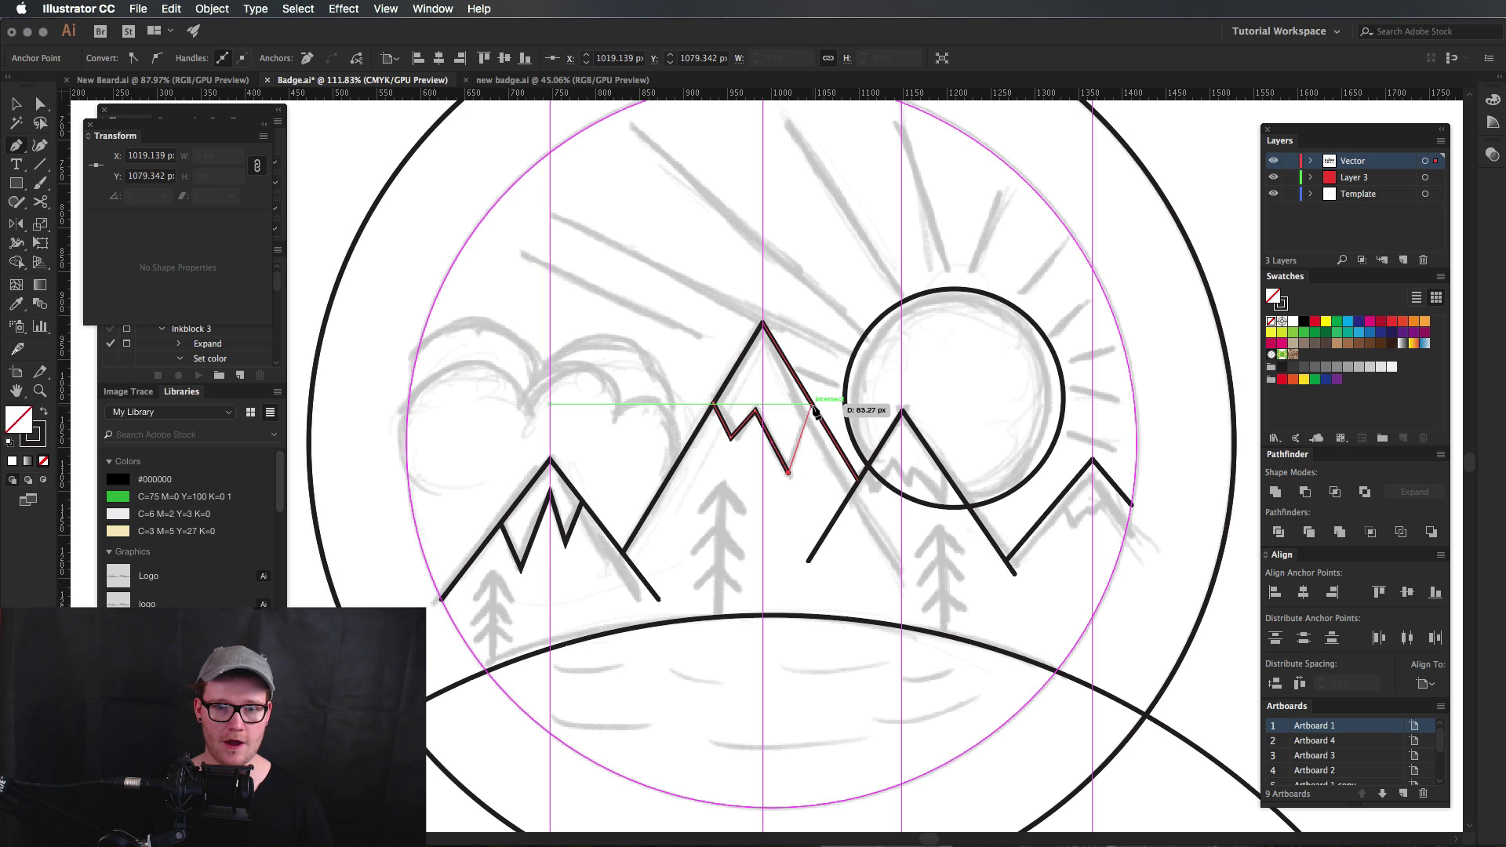
{"action": "left_click", "coordinate": [811, 404]}
{"action": "left_click_drag", "start_coordinate": [892, 456], "coordinate": [788, 450]}
{"action": "left_click", "coordinate": [780, 520], "text": "super"}
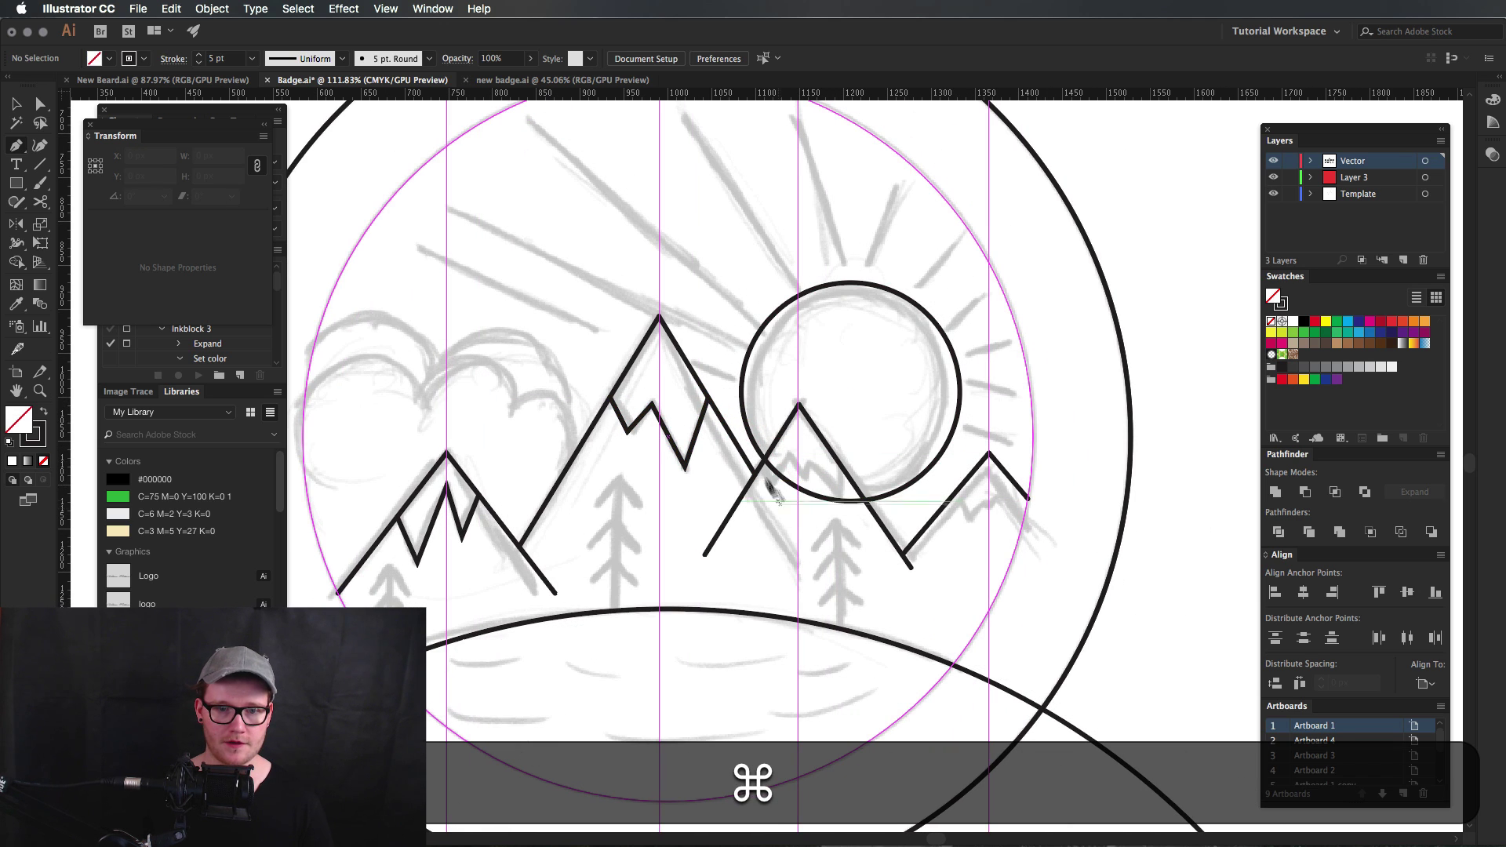
{"action": "left_click", "coordinate": [760, 467]}
{"action": "left_click", "coordinate": [773, 488]}
{"action": "left_click", "coordinate": [790, 453]}
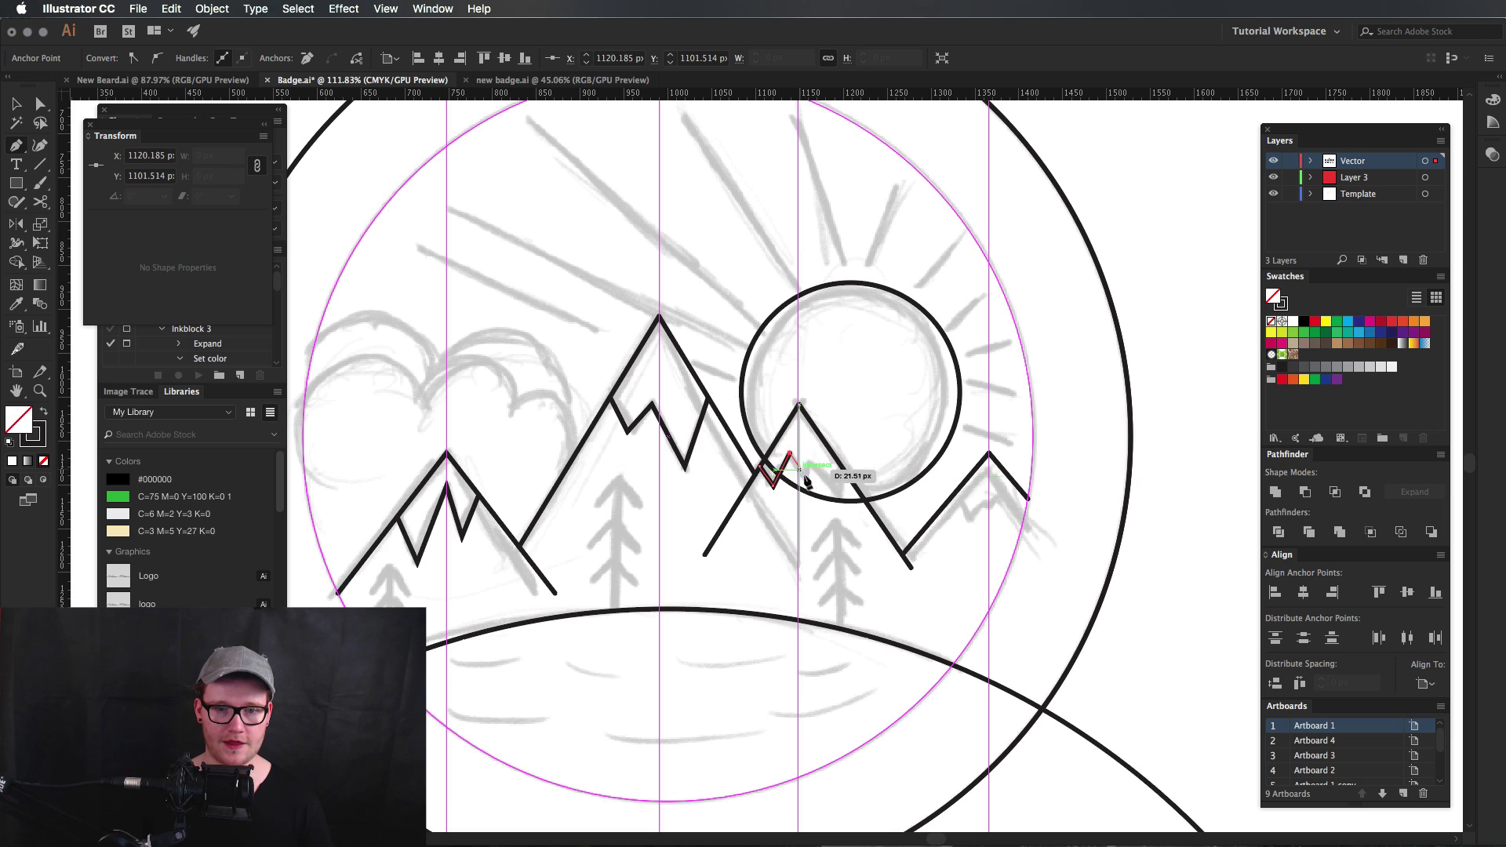
{"action": "left_click", "coordinate": [809, 478]}
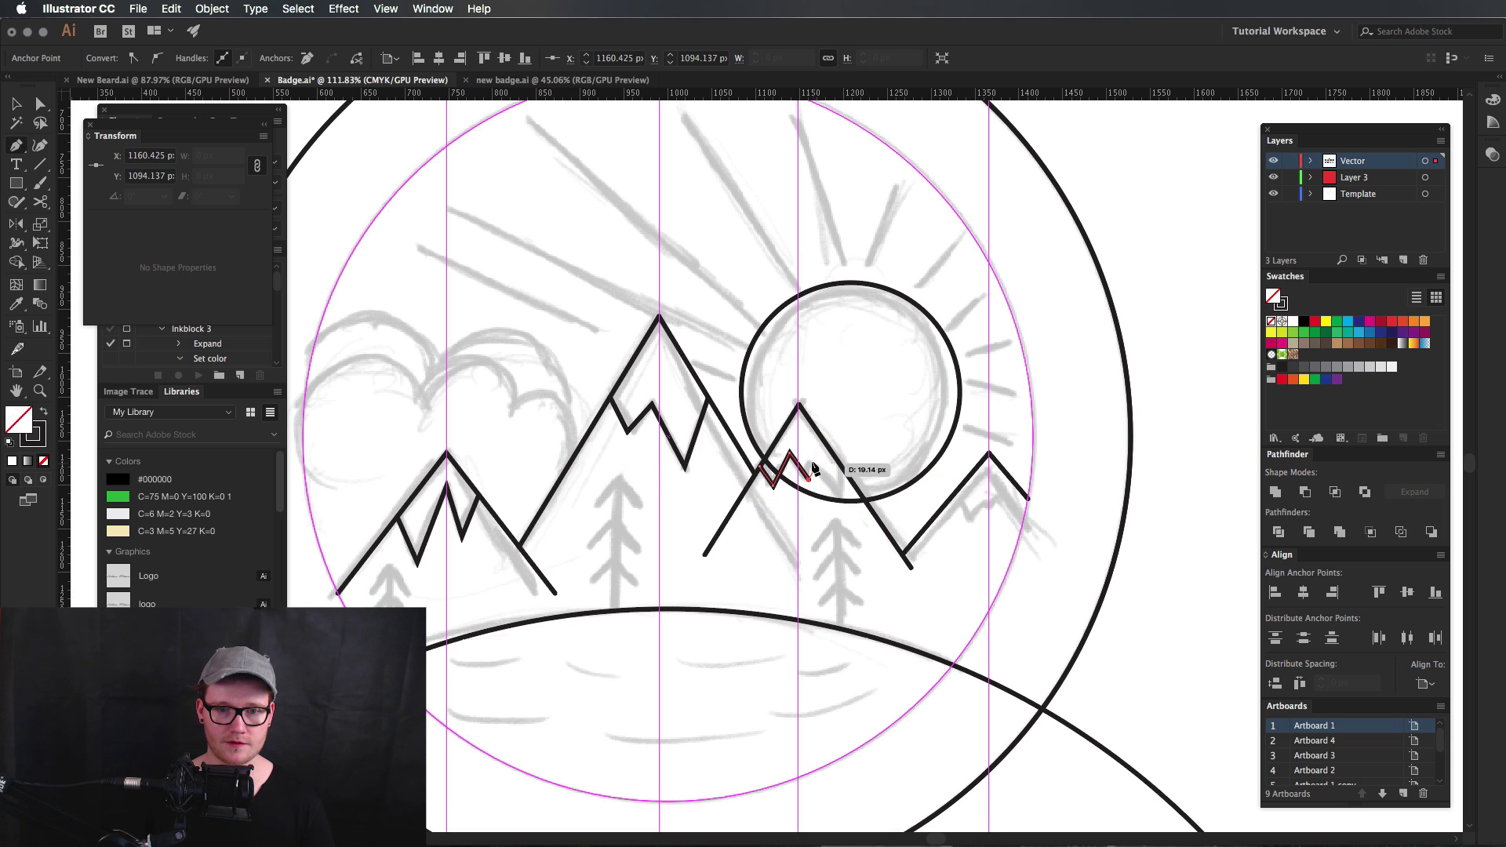
{"action": "left_click", "coordinate": [812, 463]}
{"action": "key", "text": "super+z"}
{"action": "key", "text": "super+z"}
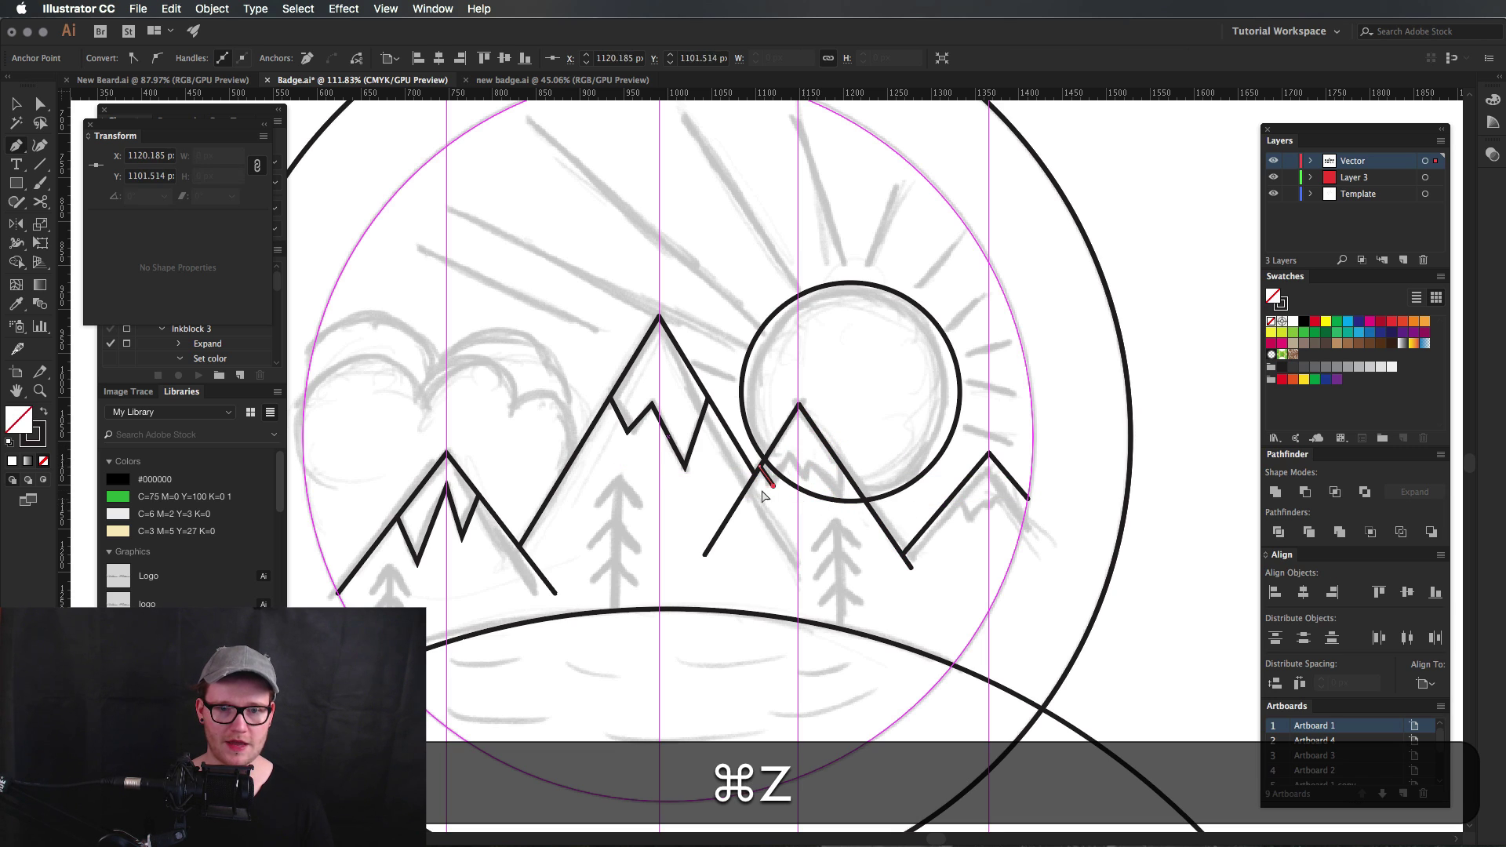
{"action": "key", "text": "super+z"}
Draw a deep two-pointed snow line across the third mountain, with its middle peak on the vertical guide.
{"action": "left_click", "coordinate": [758, 469]}
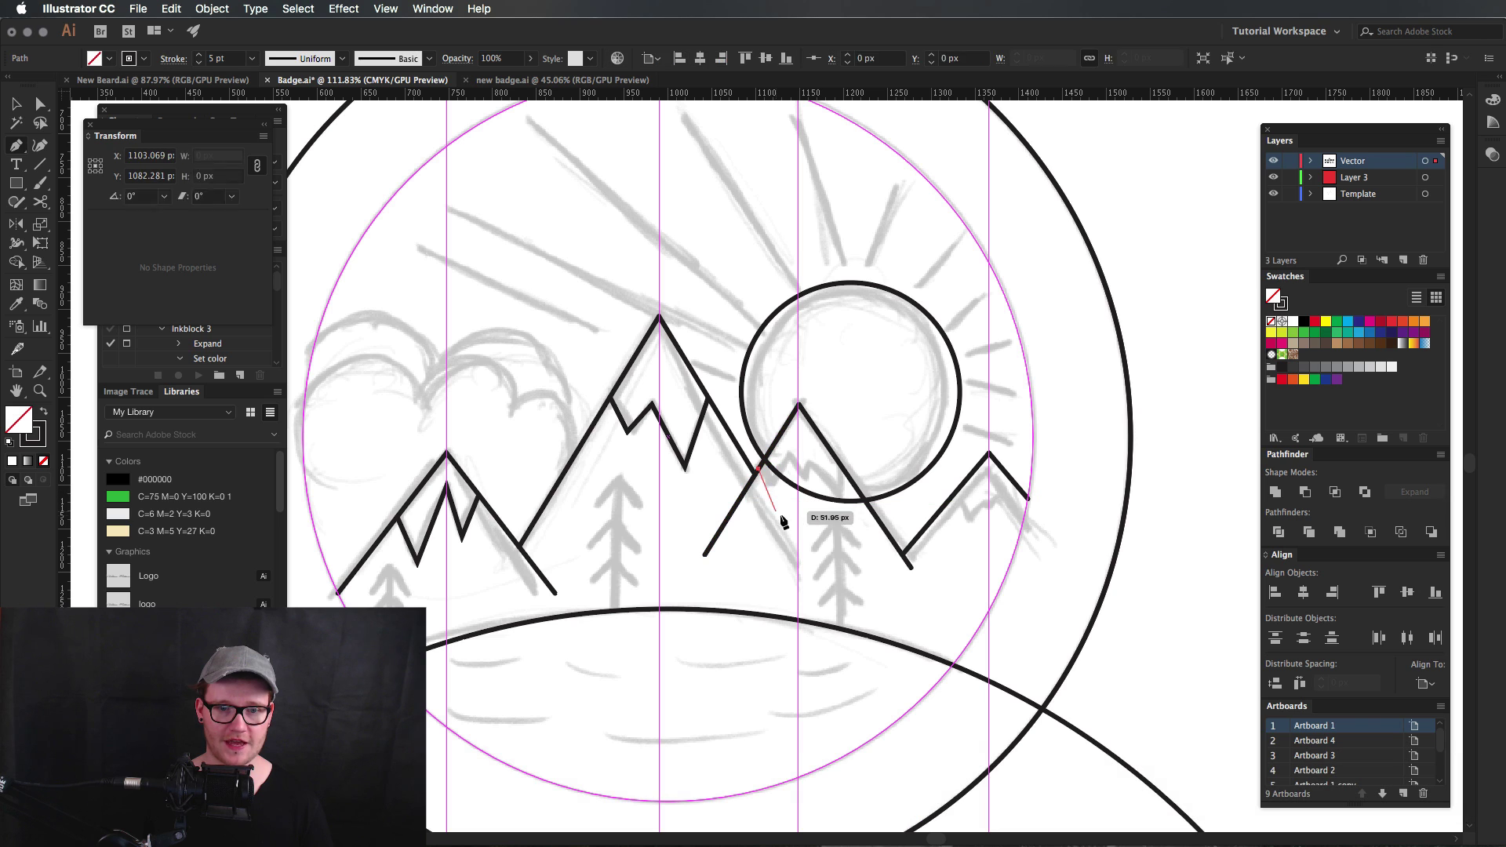
{"action": "left_click", "coordinate": [781, 518]}
{"action": "left_click", "coordinate": [798, 460]}
{"action": "left_click", "coordinate": [838, 524]}
{"action": "left_click", "coordinate": [846, 472]}
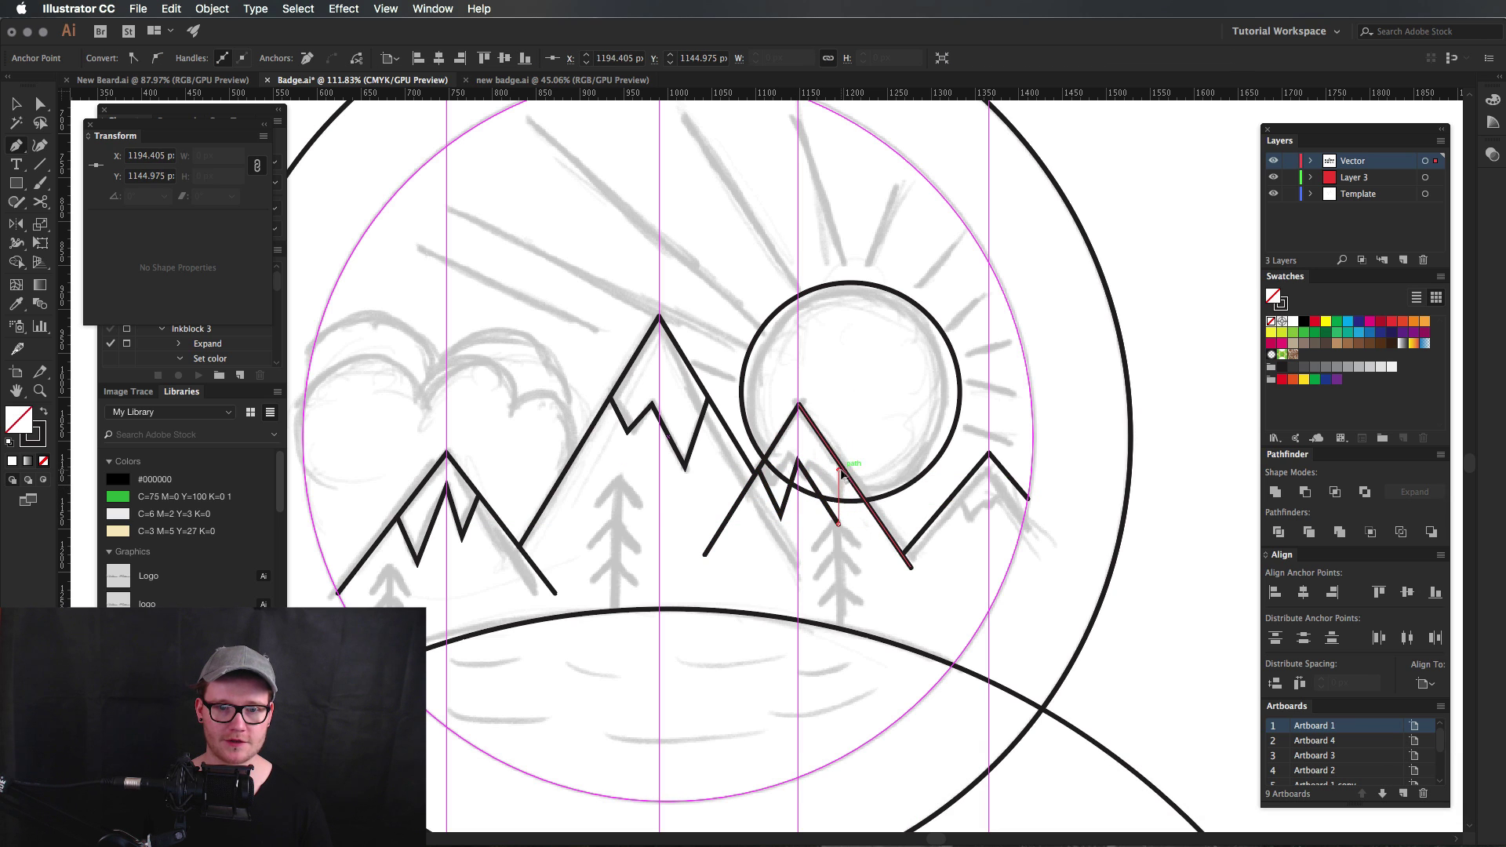
{"action": "key", "text": "super+z"}
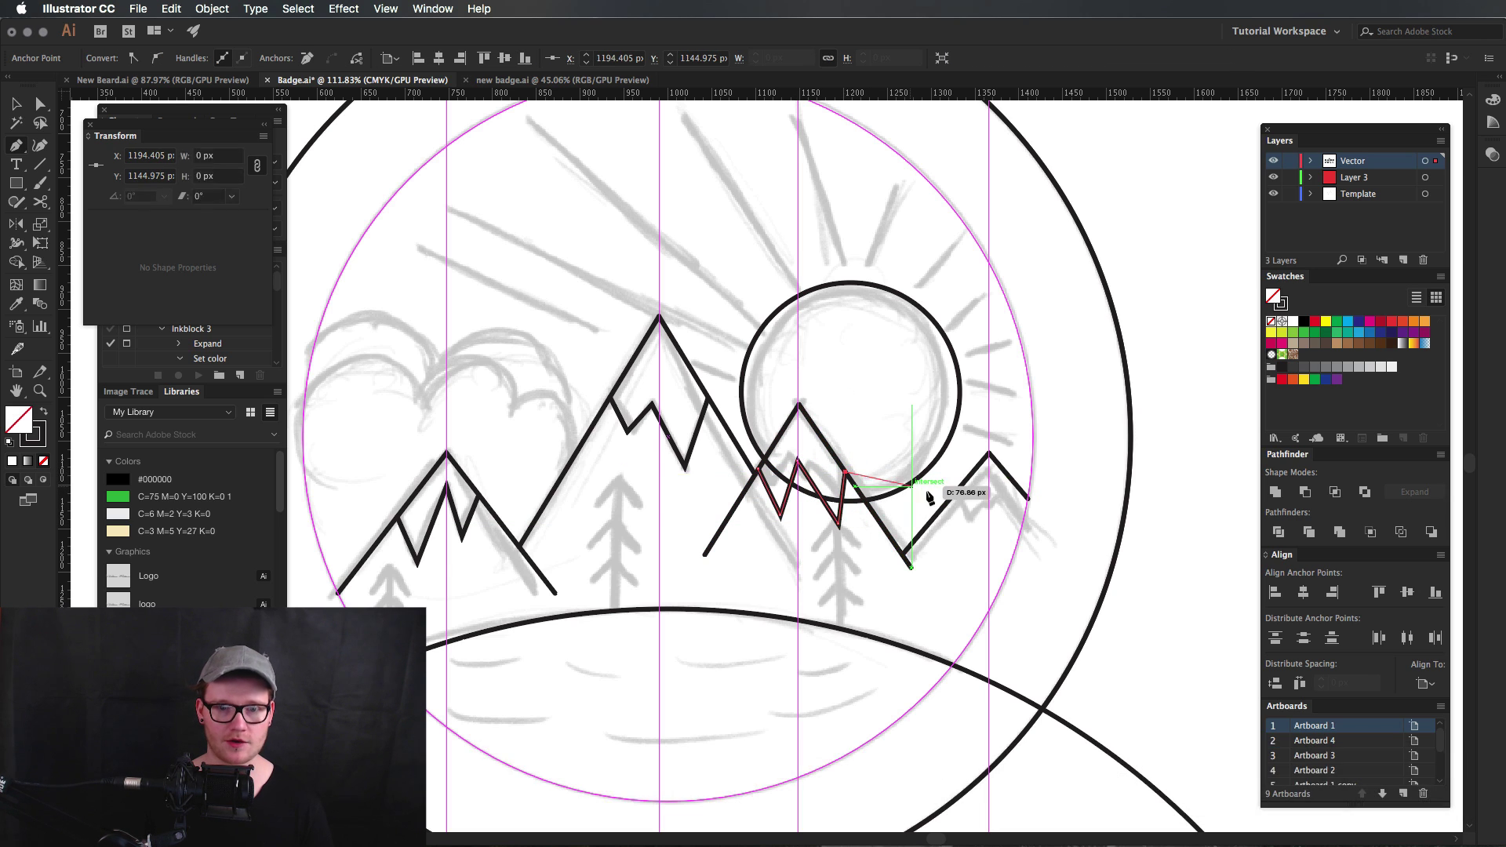
{"action": "scroll", "coordinate": [848, 475], "scroll_direction": "right", "scroll_amount": 5}
{"action": "scroll", "coordinate": [847, 475], "scroll_direction": "down", "scroll_amount": 1}
{"action": "left_click", "coordinate": [819, 464], "text": "super"}
Draw the rightmost mountain's snow line from its left slope, with one downward point, across to its right slope.
{"action": "left_click", "coordinate": [816, 461]}
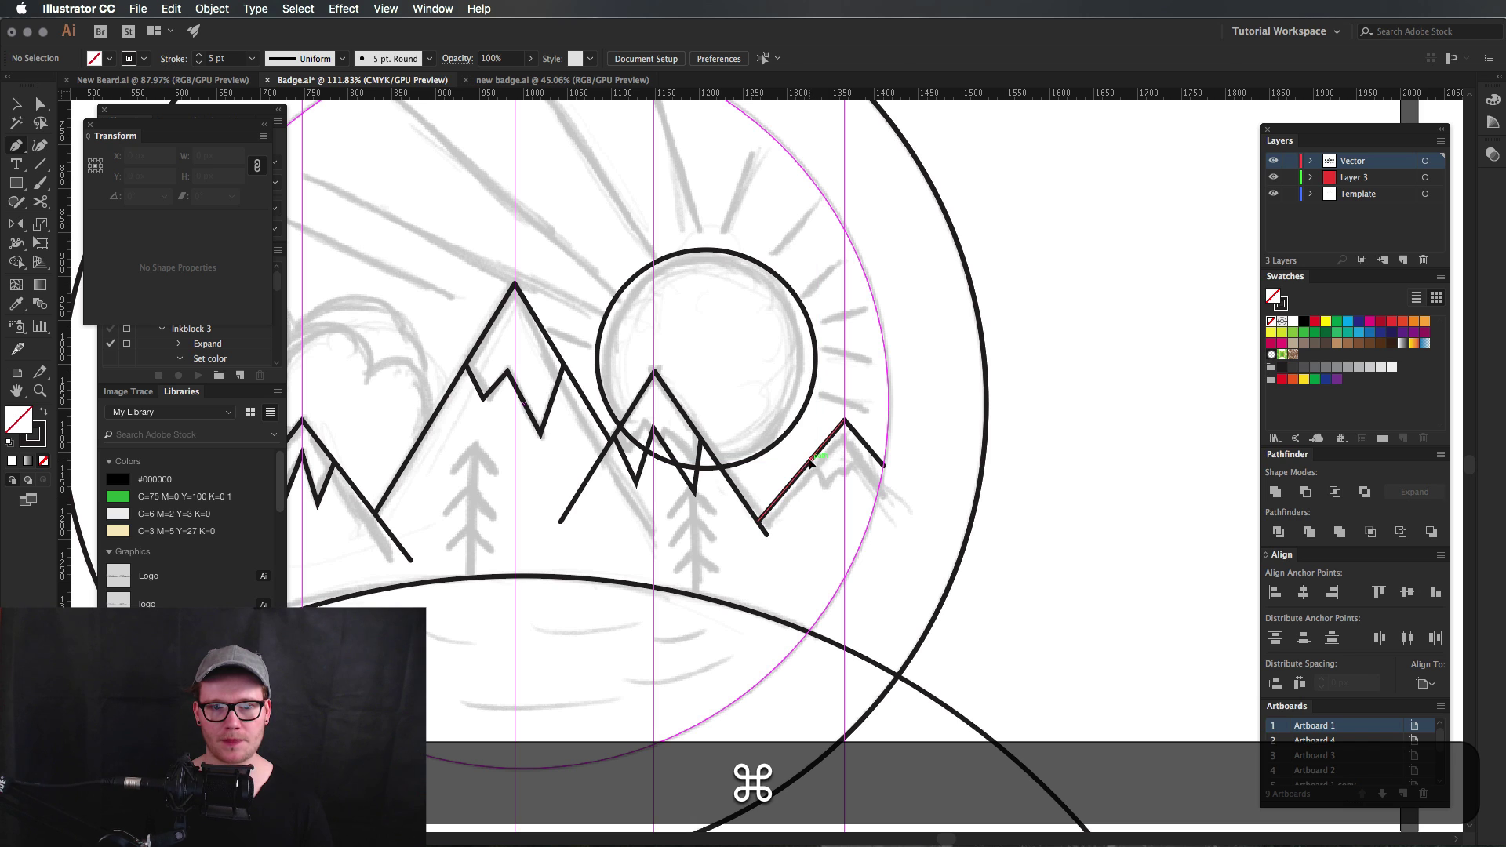
{"action": "left_click", "coordinate": [826, 502]}
{"action": "left_click", "coordinate": [848, 459]}
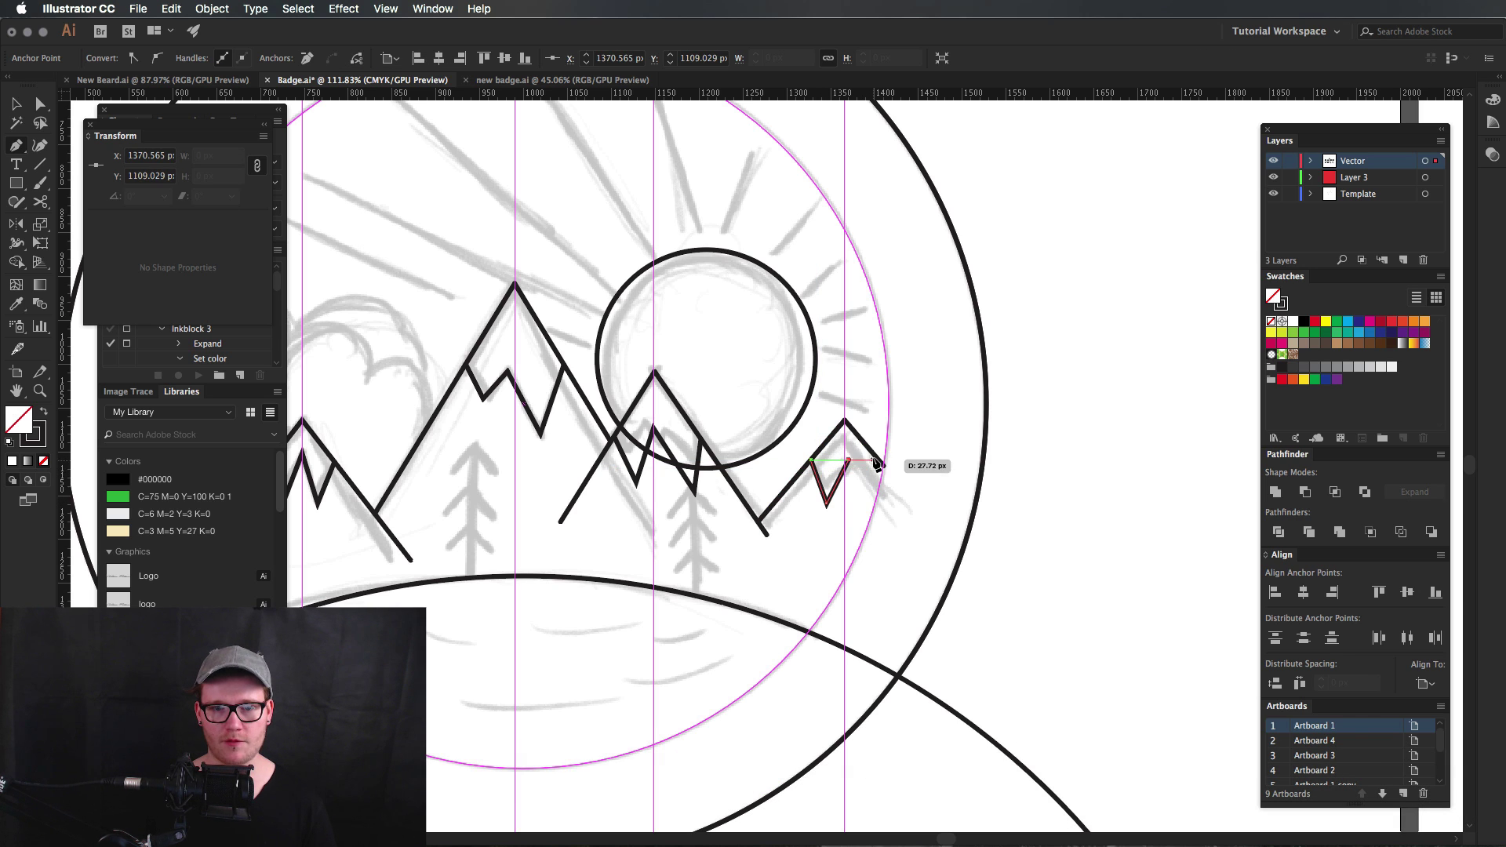
{"action": "left_click", "coordinate": [875, 456]}
{"action": "key", "text": "v"}
{"action": "left_click", "coordinate": [826, 521]}
Examine the whole badge, its sketched clouds and the golden-ratio circle template beside it.
{"action": "key", "text": "z"}
{"action": "left_click_drag", "start_coordinate": [779, 536], "coordinate": [542, 599]}
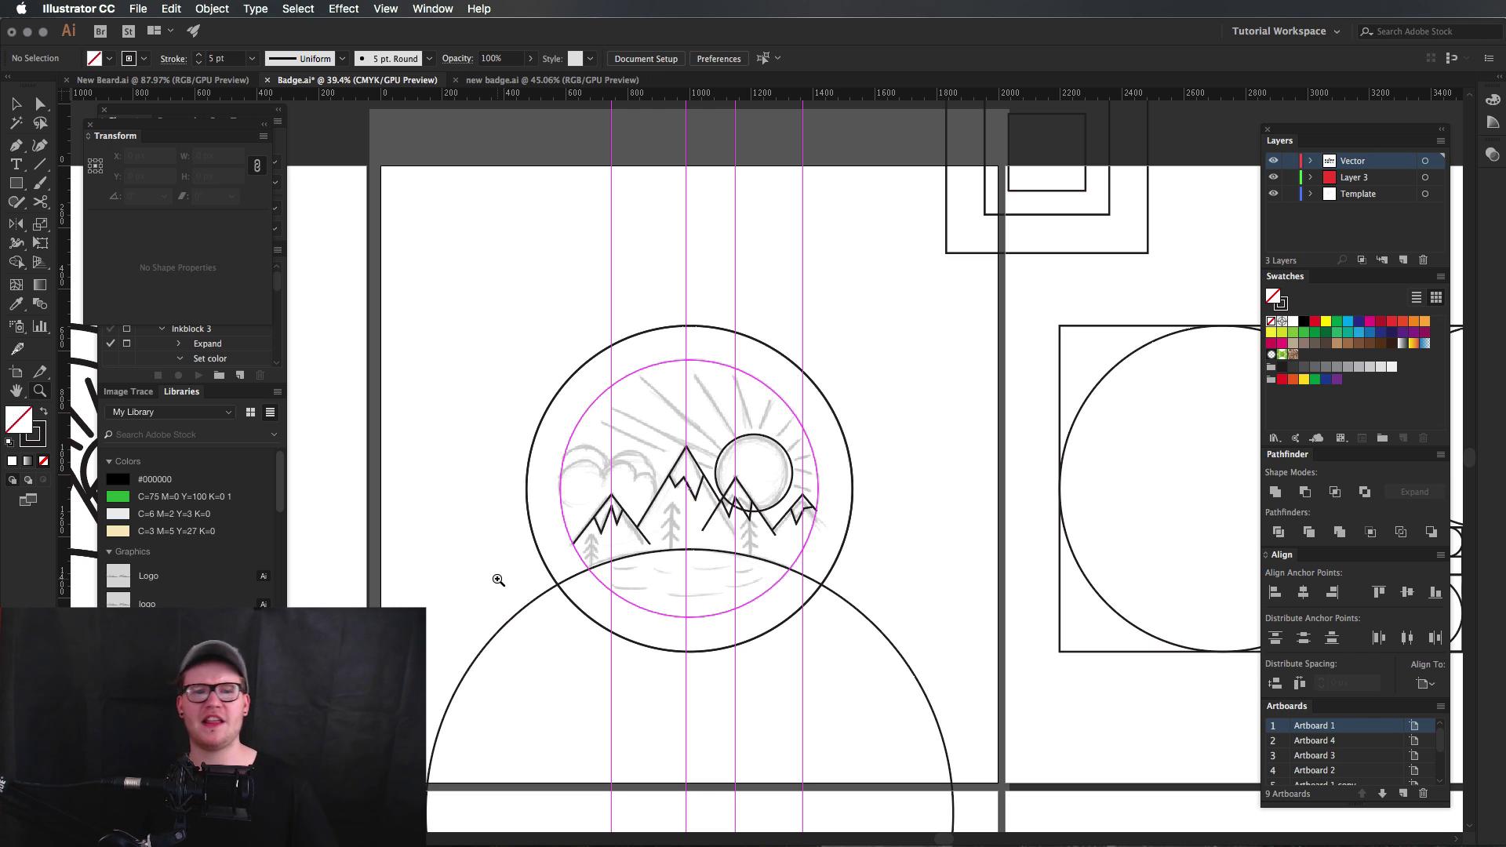
{"action": "key", "text": "z"}
{"action": "left_click_drag", "start_coordinate": [591, 497], "coordinate": [743, 503]}
{"action": "key", "text": "space"}
{"action": "left_click_drag", "start_coordinate": [727, 452], "coordinate": [515, 435]}
{"action": "key", "text": "z"}
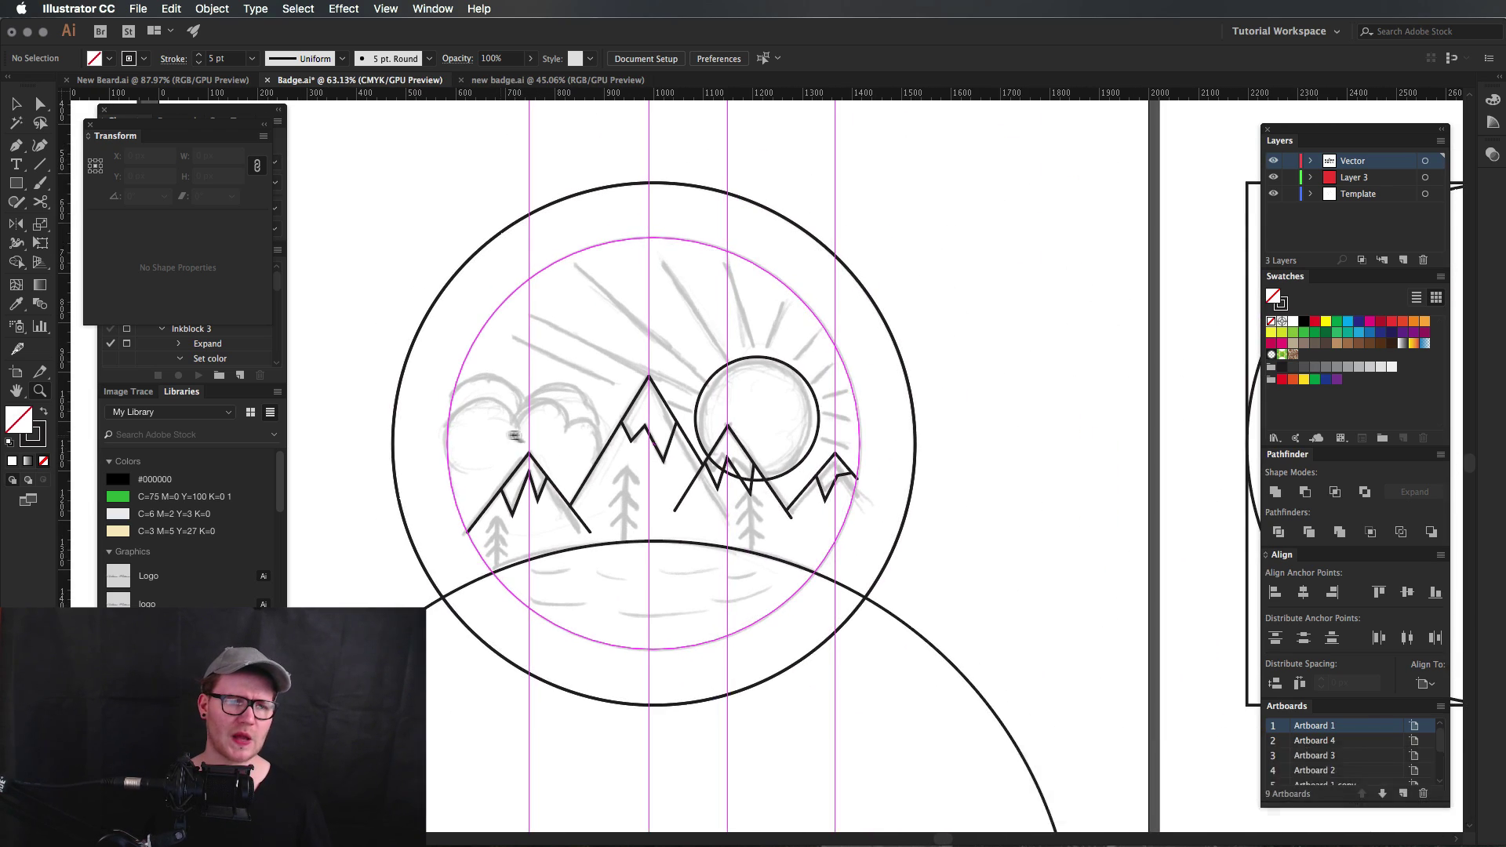
{"action": "key", "text": "space"}
{"action": "left_click_drag", "start_coordinate": [614, 449], "coordinate": [474, 422]}
{"action": "left_click_drag", "start_coordinate": [707, 450], "coordinate": [590, 477]}
{"action": "key", "text": "z"}
{"action": "key", "text": "space"}
{"action": "left_click_drag", "start_coordinate": [606, 476], "coordinate": [533, 483]}
{"action": "key", "text": "v"}
{"action": "key", "text": "space"}
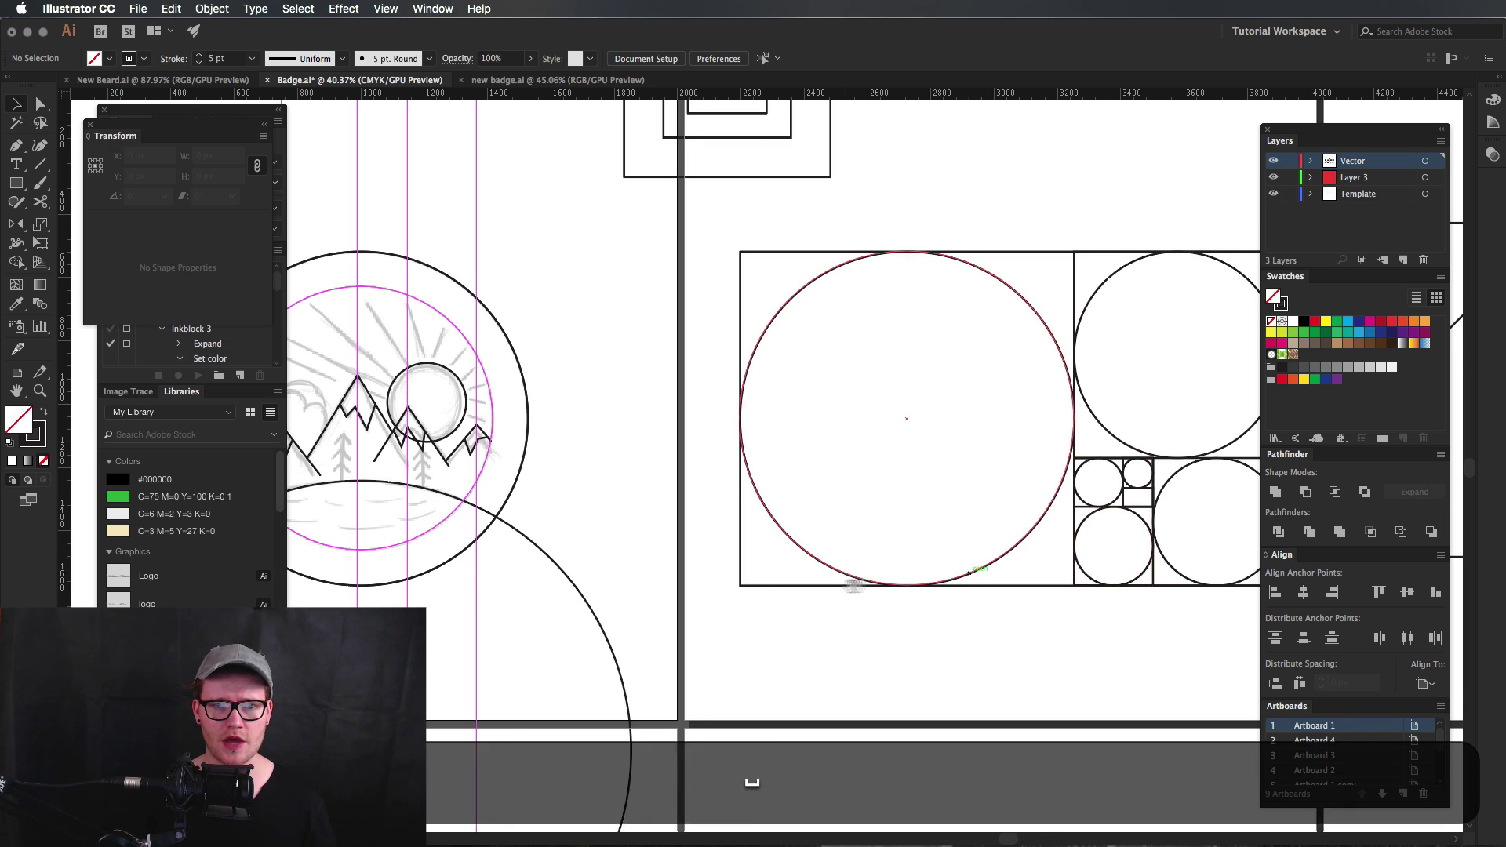
{"action": "left_click_drag", "start_coordinate": [1080, 520], "coordinate": [1228, 490]}
{"action": "key", "text": "alt"}
{"action": "left_click_drag", "start_coordinate": [1233, 552], "coordinate": [384, 418]}
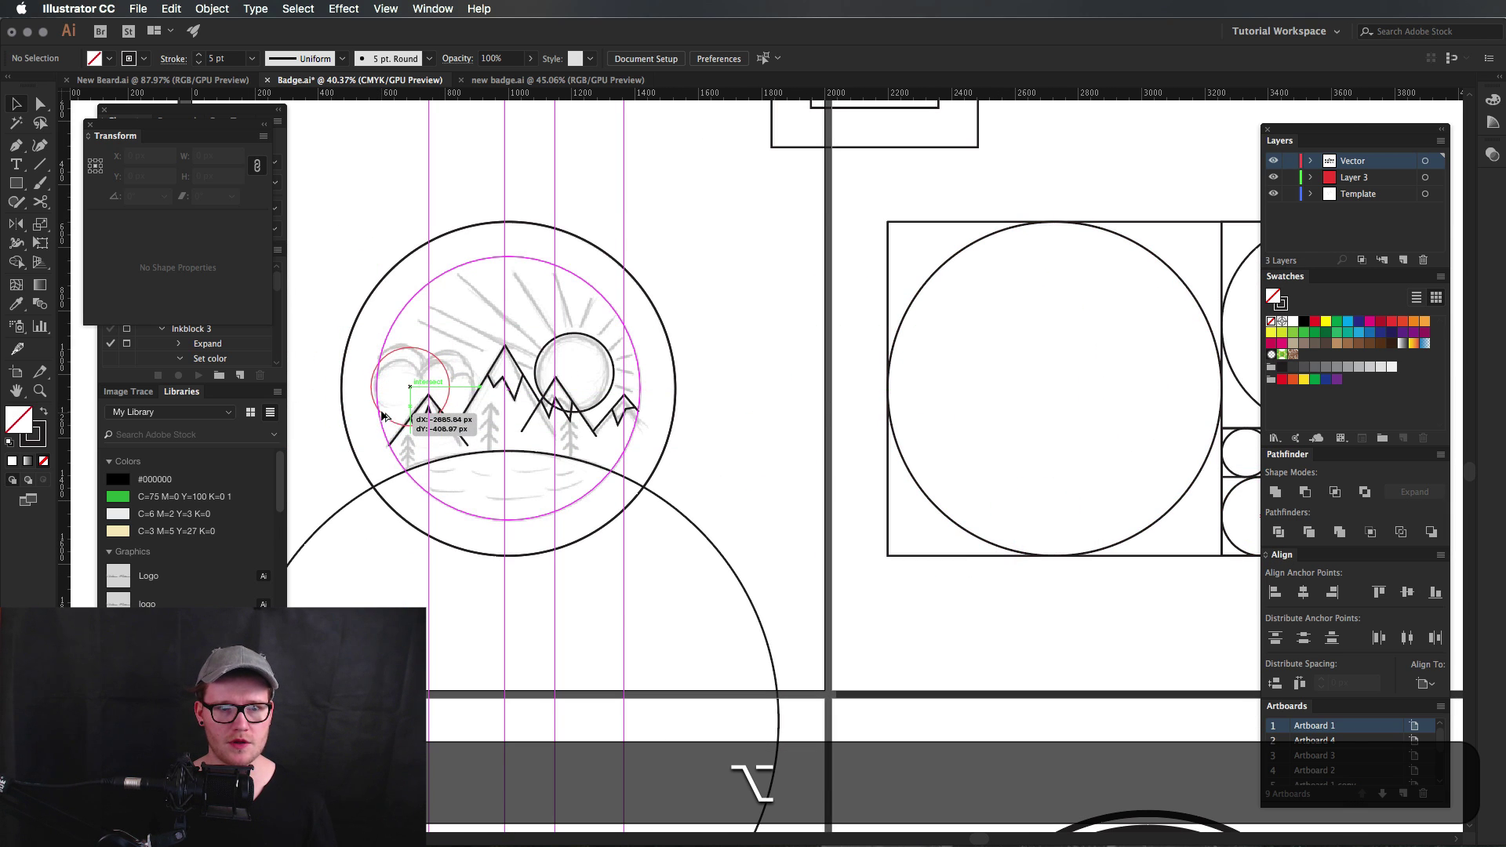
{"action": "key", "text": "alt+super+z"}
Place three overlapping copies of the second-smallest golden-ratio circle side by side over the sketched clouds.
{"action": "key", "text": "alt"}
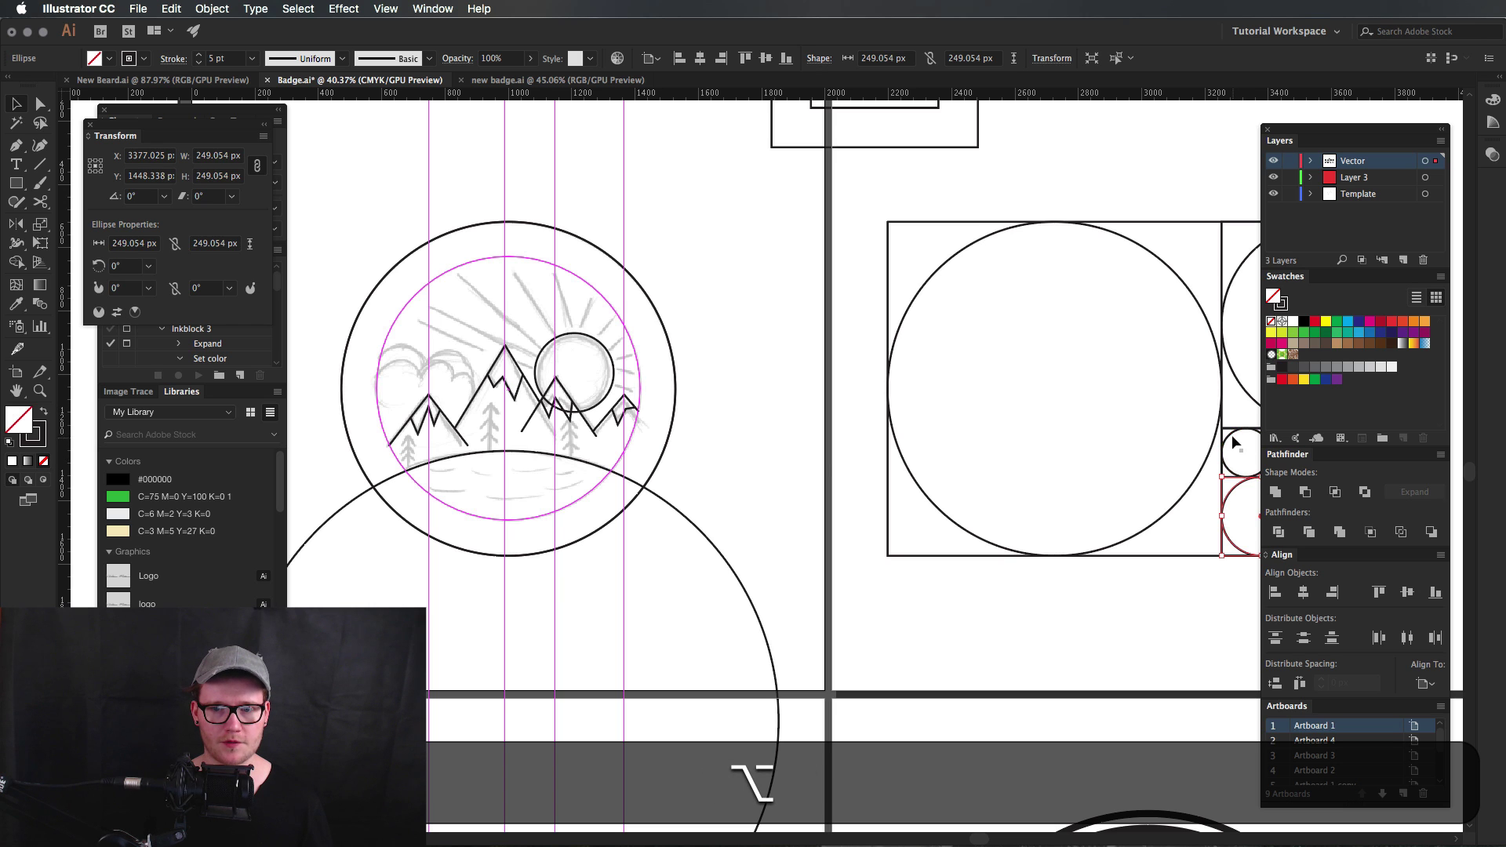
{"action": "left_click_drag", "start_coordinate": [1237, 437], "coordinate": [653, 495]}
{"action": "key", "text": "z"}
{"action": "key", "text": "space"}
{"action": "key", "text": "v"}
{"action": "left_click_drag", "start_coordinate": [544, 386], "coordinate": [784, 422]}
{"action": "key", "text": "space"}
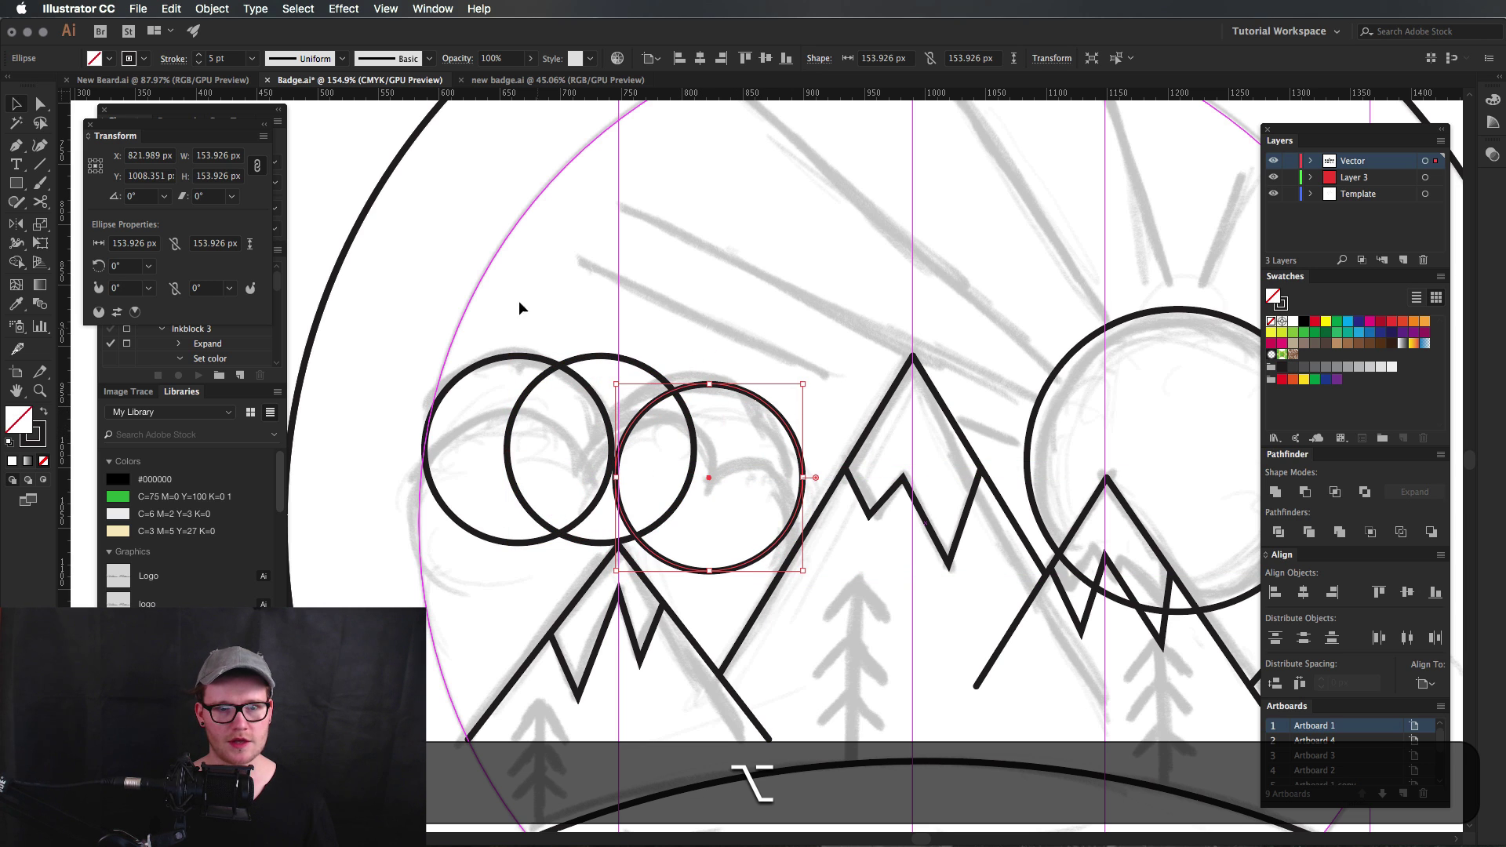
Merge the three overlapping circles into a single cloud outline with the Shape Builder.
{"action": "left_click_drag", "start_coordinate": [521, 308], "coordinate": [743, 417]}
{"action": "key", "text": "shift+m"}
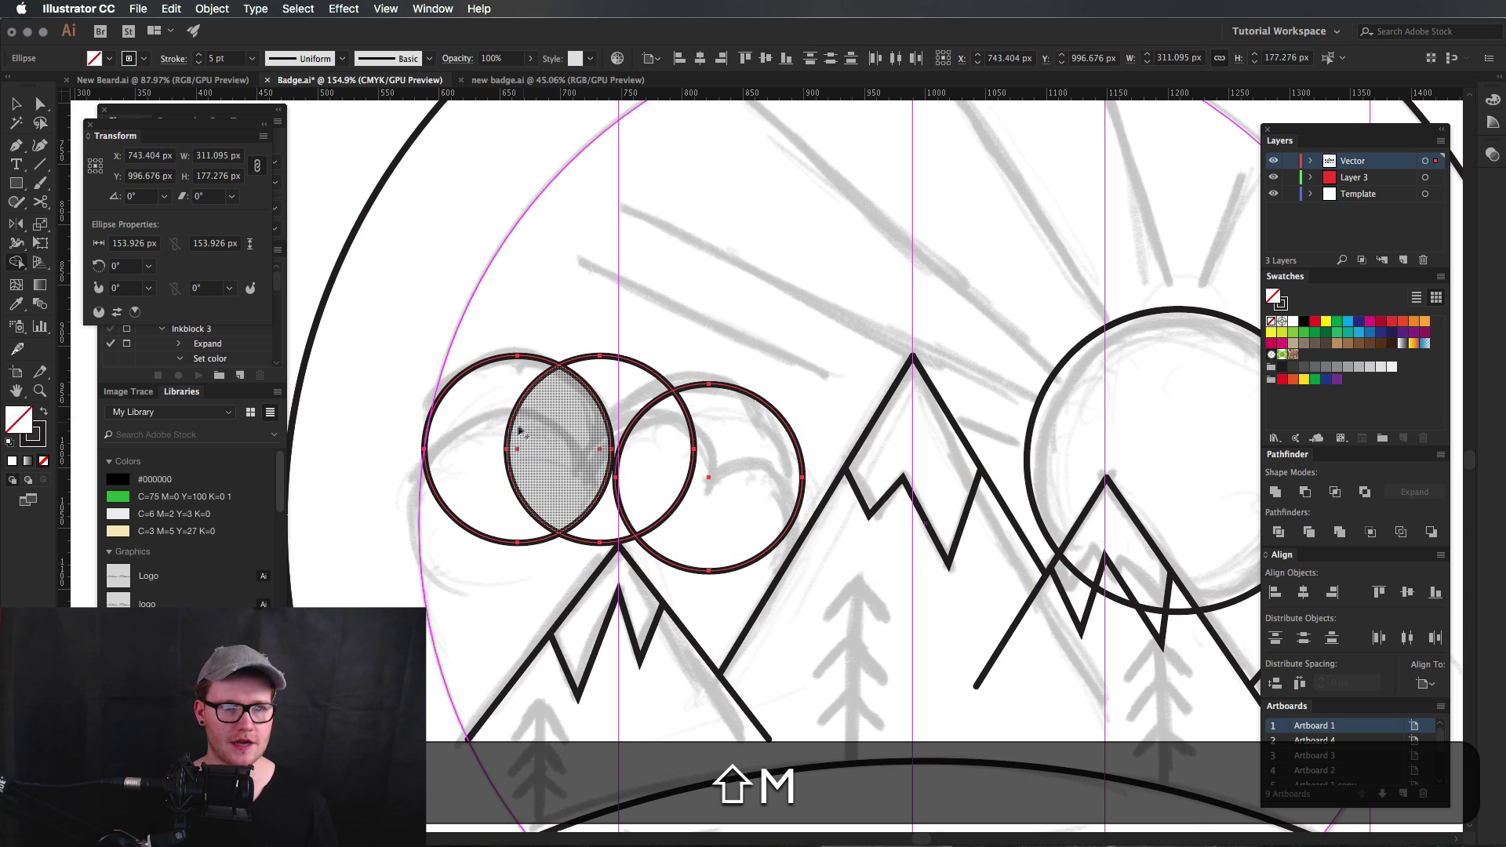
{"action": "left_click_drag", "start_coordinate": [459, 452], "coordinate": [718, 514]}
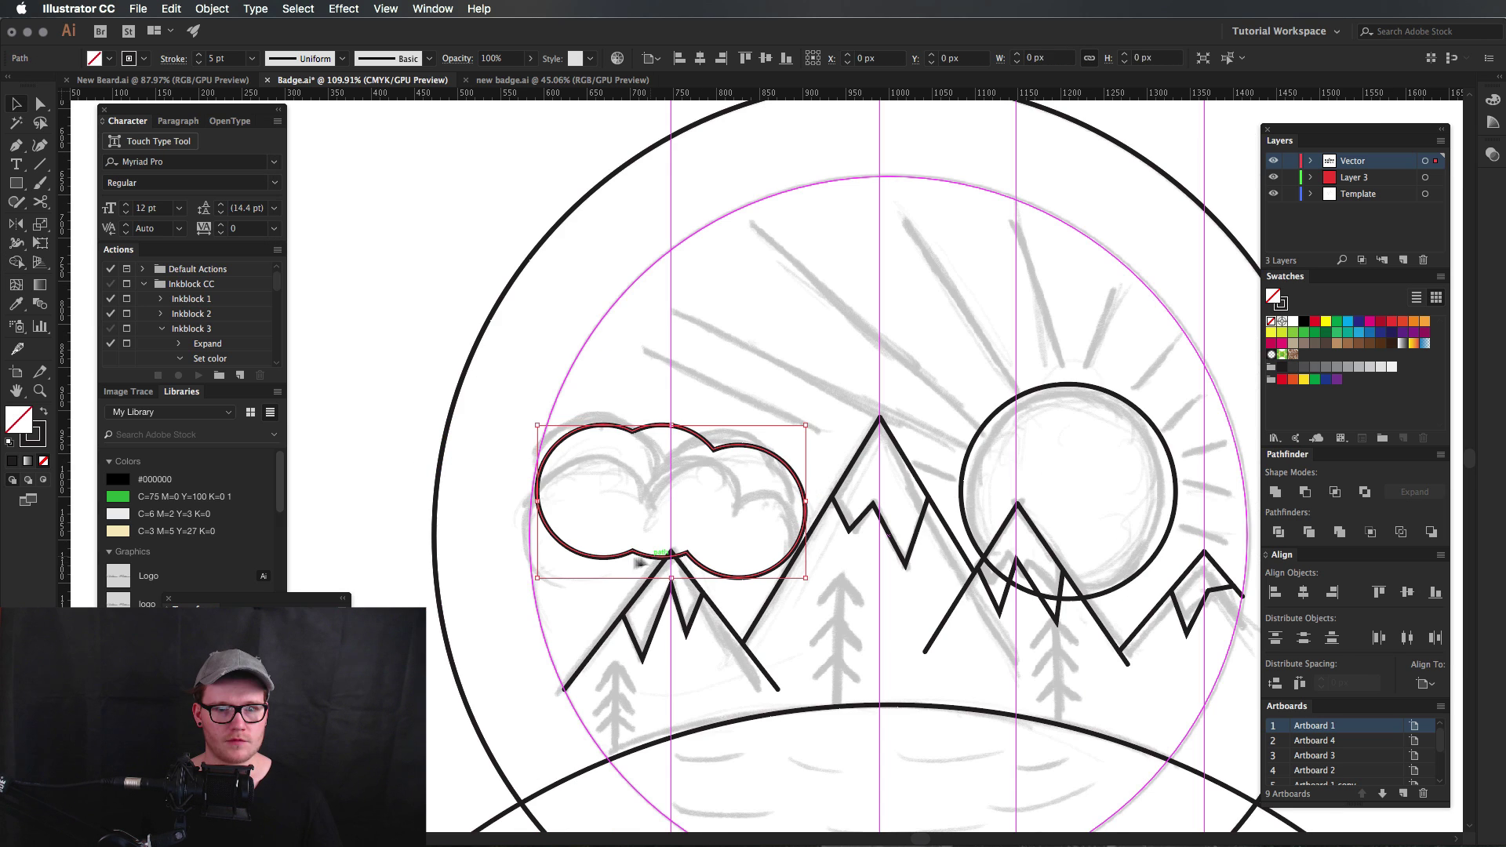
{"action": "left_click", "coordinate": [573, 576]}
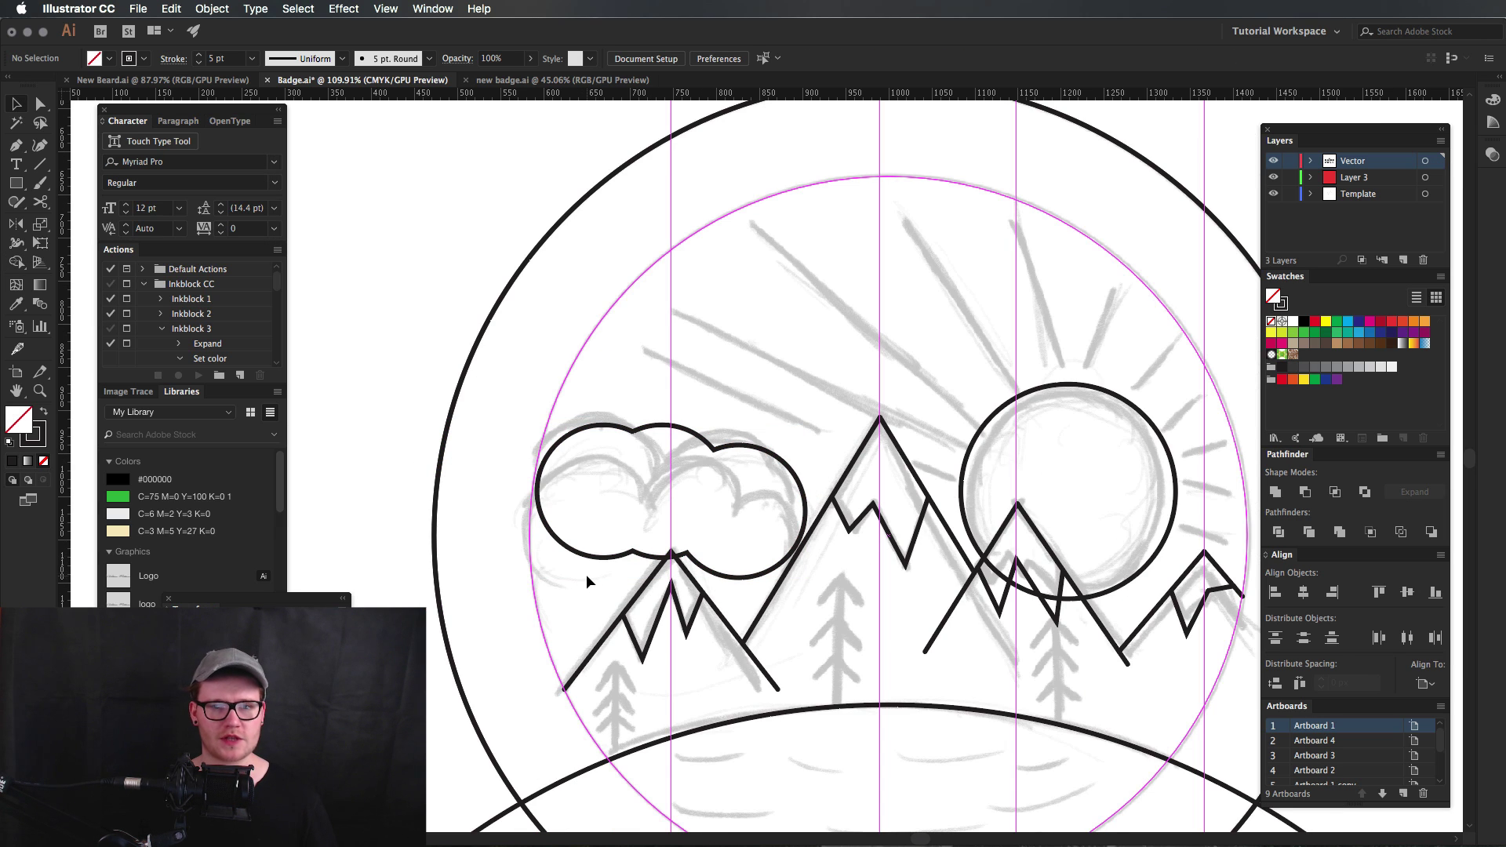
Cut the cloud outline at its left edge and lower right curve, and delete the lower part.
{"action": "key", "text": "z"}
{"action": "left_click", "coordinate": [590, 554]}
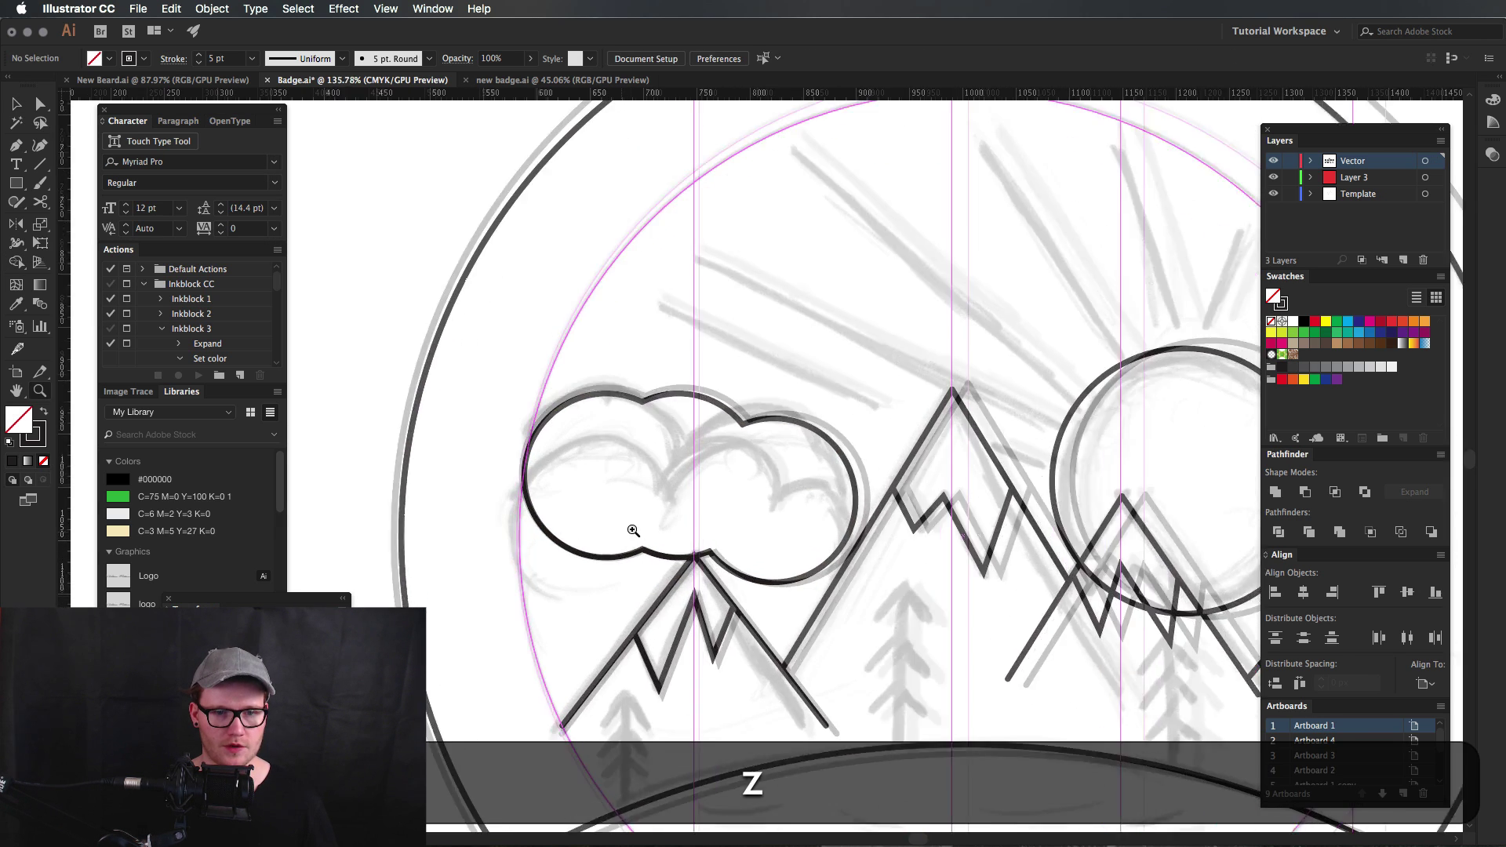
{"action": "left_click", "coordinate": [590, 555]}
{"action": "key", "text": "c"}
{"action": "left_click", "coordinate": [501, 423], "text": "super"}
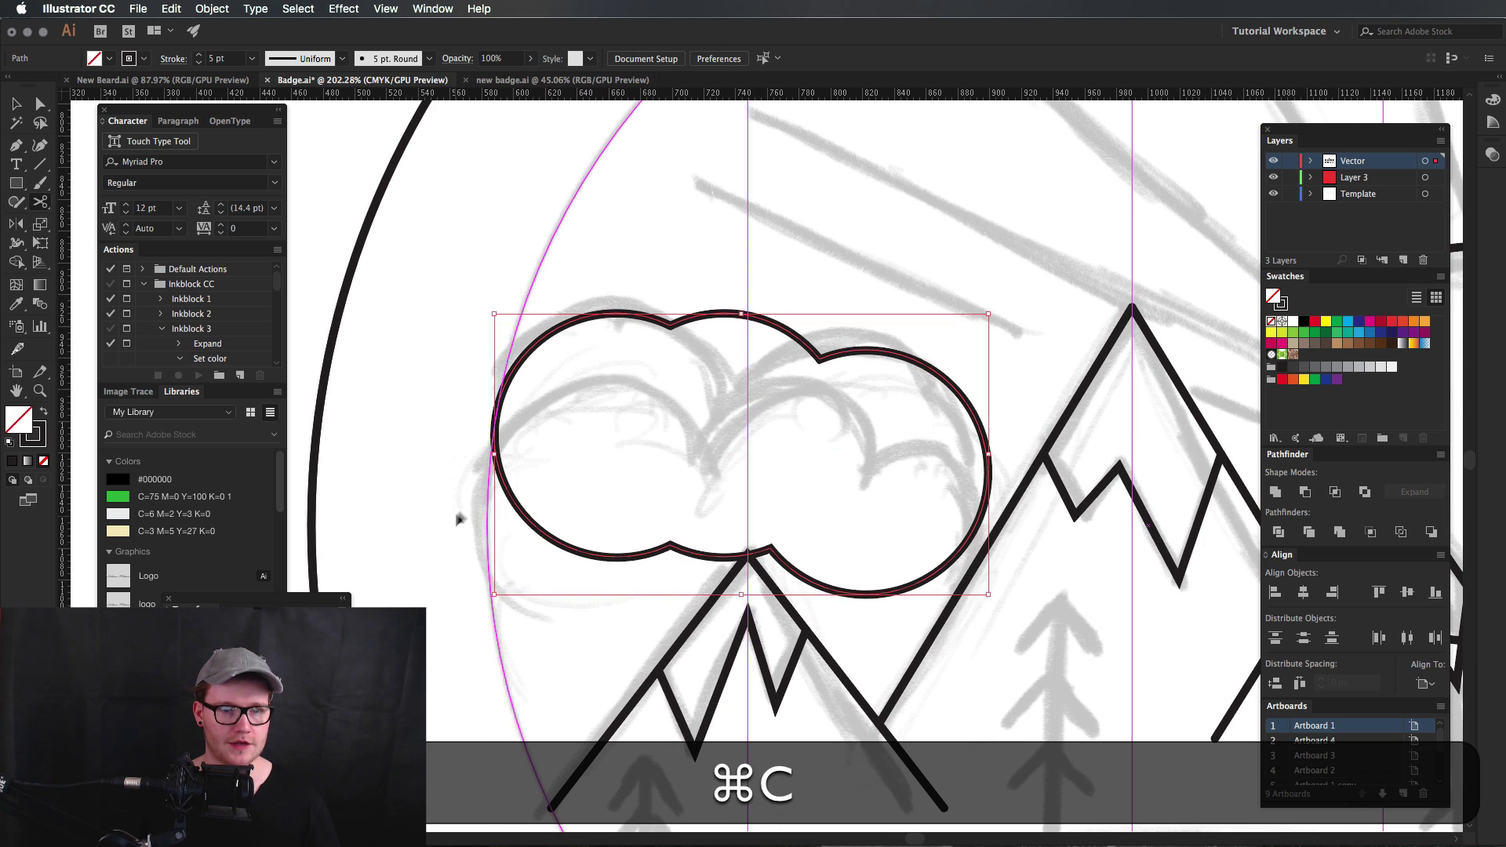
{"action": "left_click", "coordinate": [497, 434]}
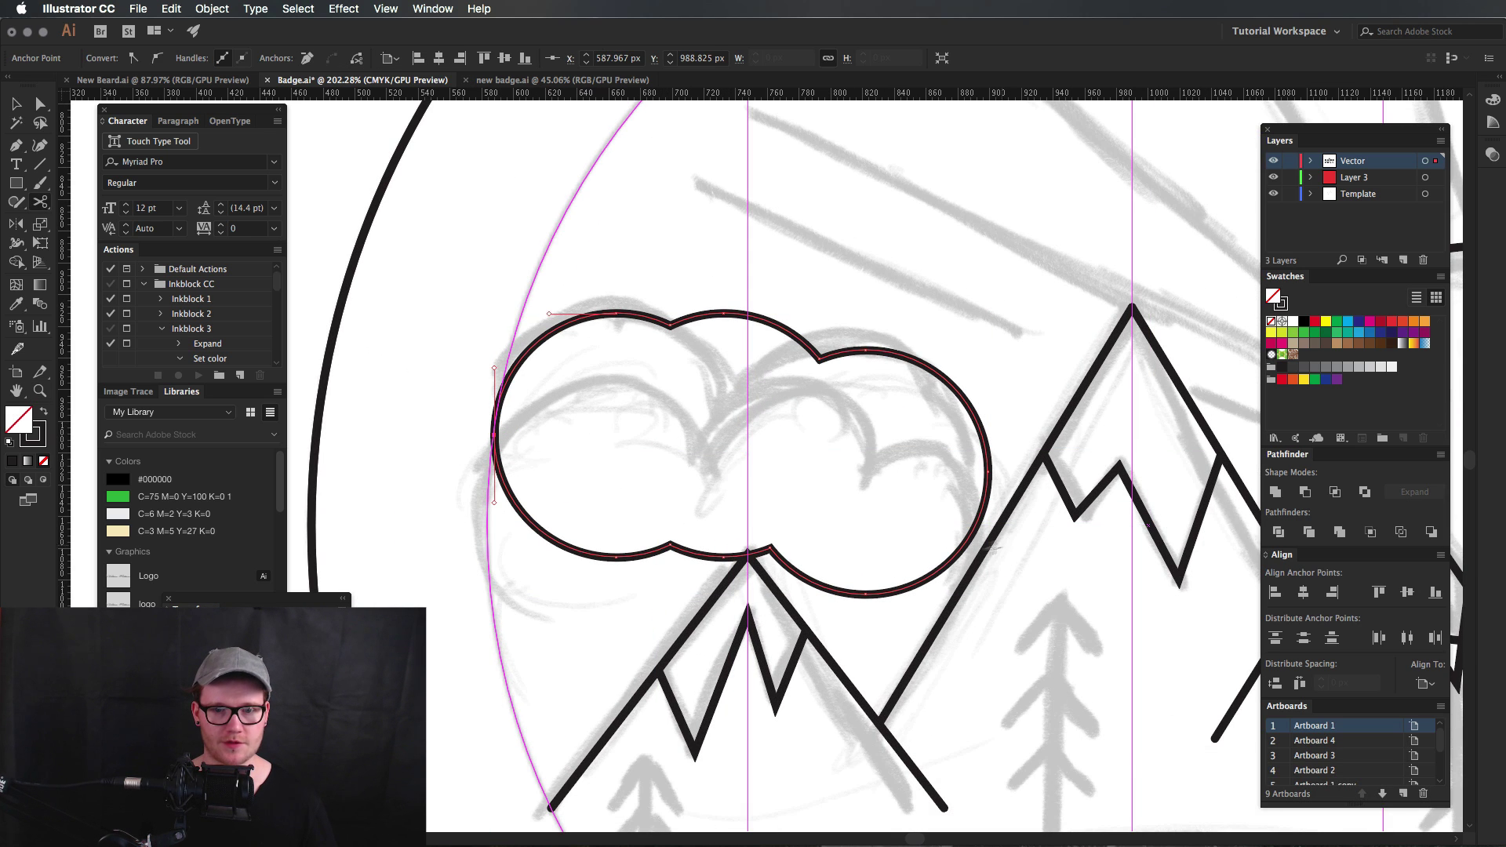
{"action": "left_click", "coordinate": [959, 551]}
{"action": "key", "text": "v"}
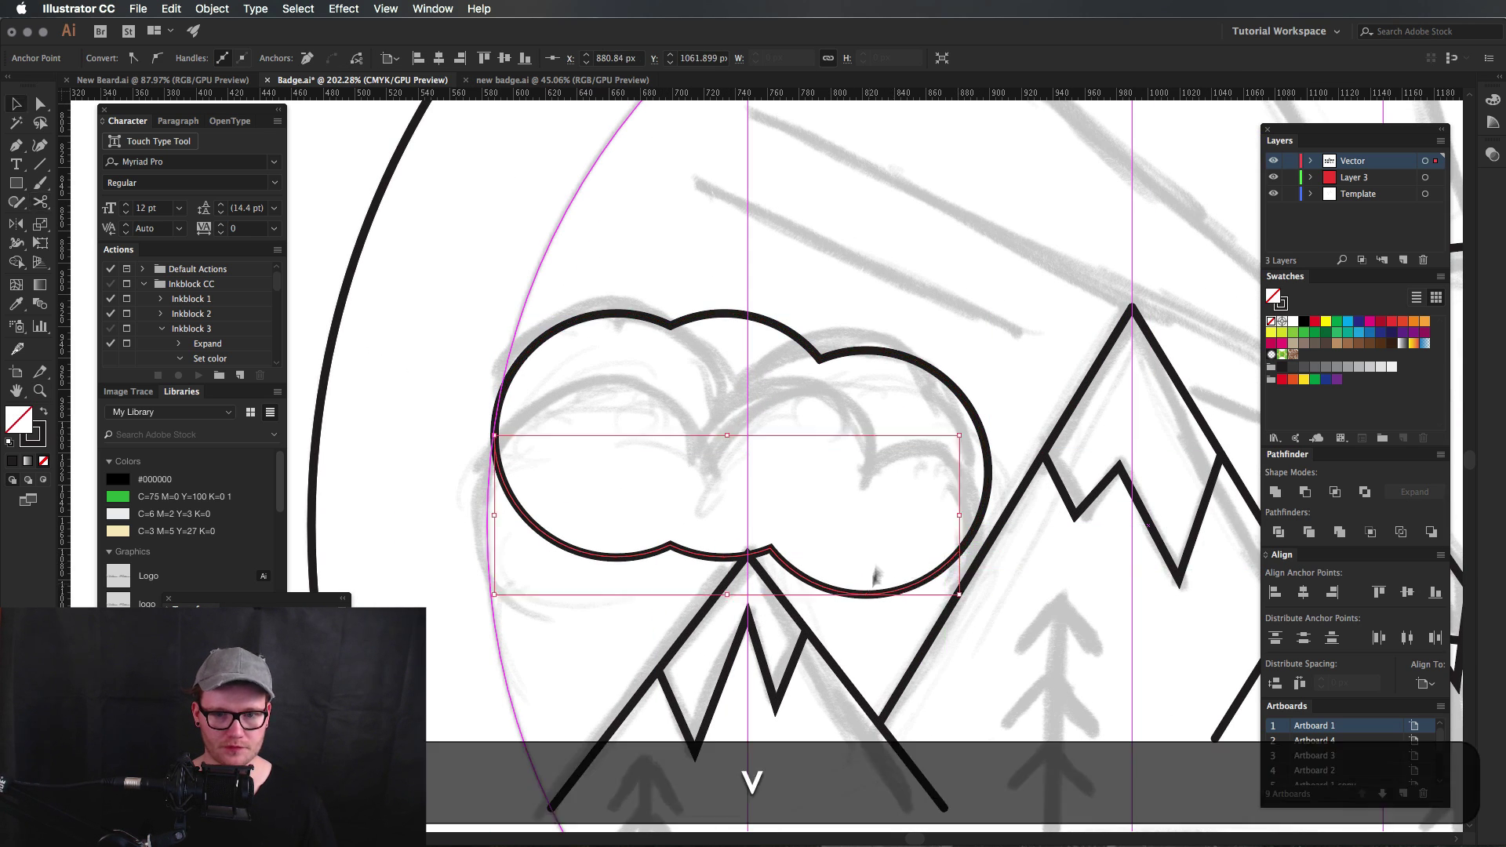
{"action": "left_click", "coordinate": [874, 580]}
{"action": "left_click", "coordinate": [876, 604]}
{"action": "key", "text": "BackSpace"}
Scale the cloud's top line up proportionally to about 341 by 164 px so it crosses the tallest mountain's left slope.
{"action": "left_click", "coordinate": [930, 375]}
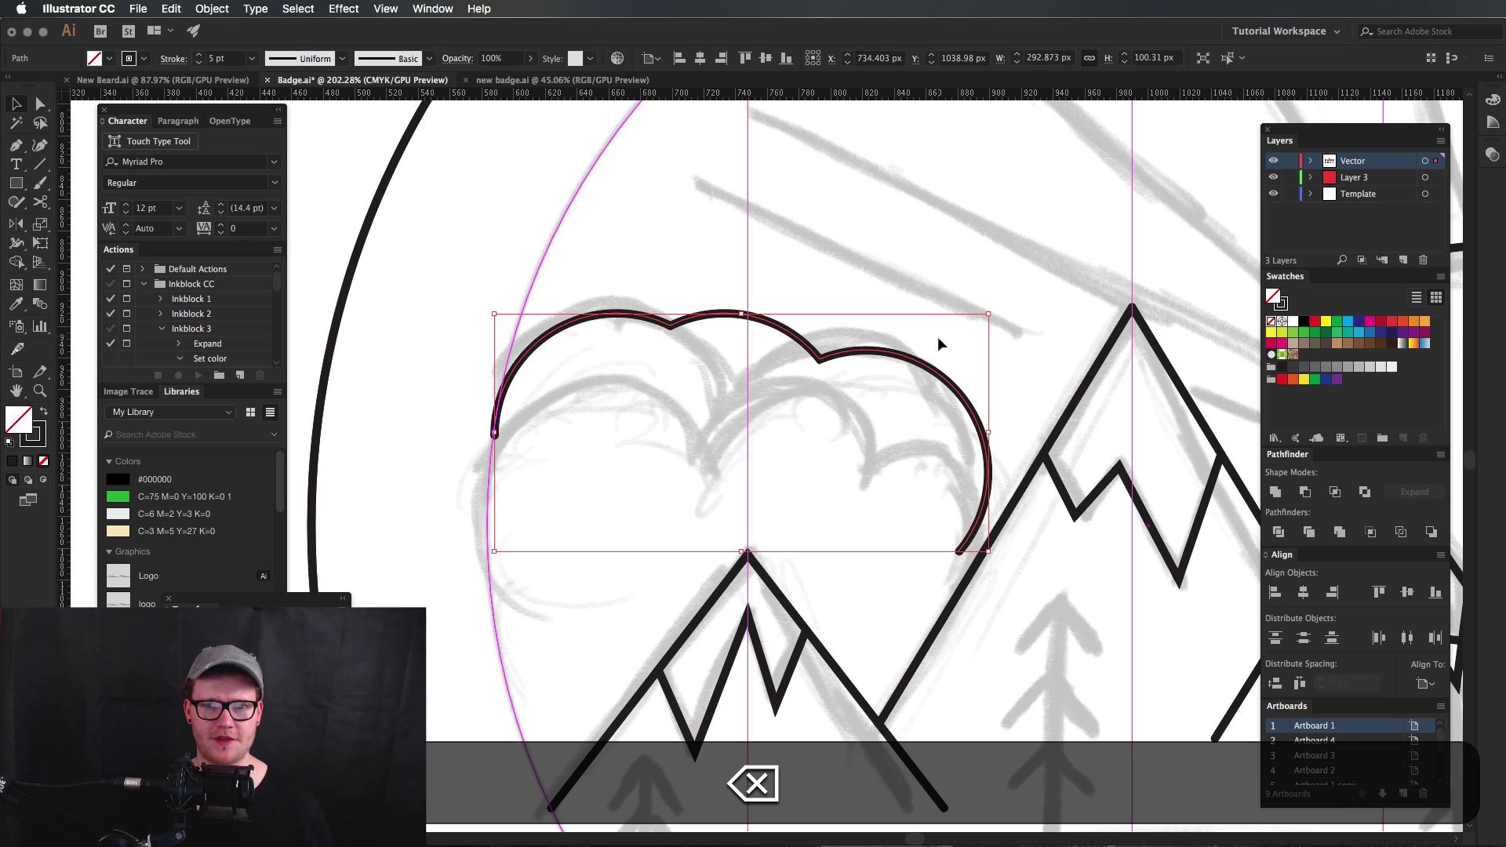
{"action": "left_click_drag", "start_coordinate": [987, 551], "coordinate": [1037, 592]}
{"action": "left_click", "coordinate": [944, 619]}
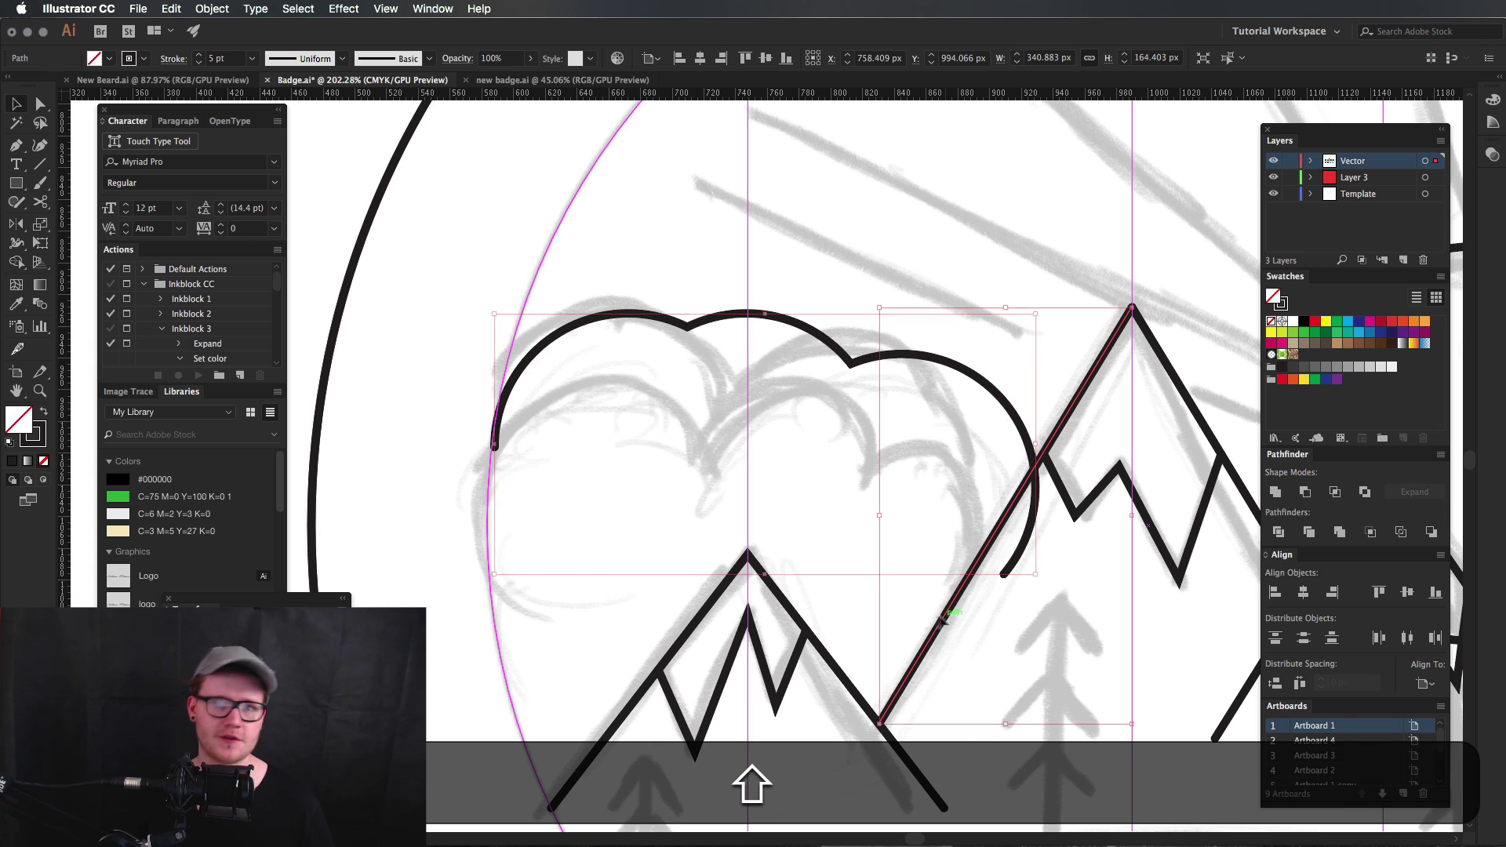
Duplicate the cloud line straight down to form a second cloud contour just above the leftmost mountain's peak.
{"action": "key", "text": "z"}
{"action": "left_click_drag", "start_coordinate": [867, 558], "coordinate": [669, 539]}
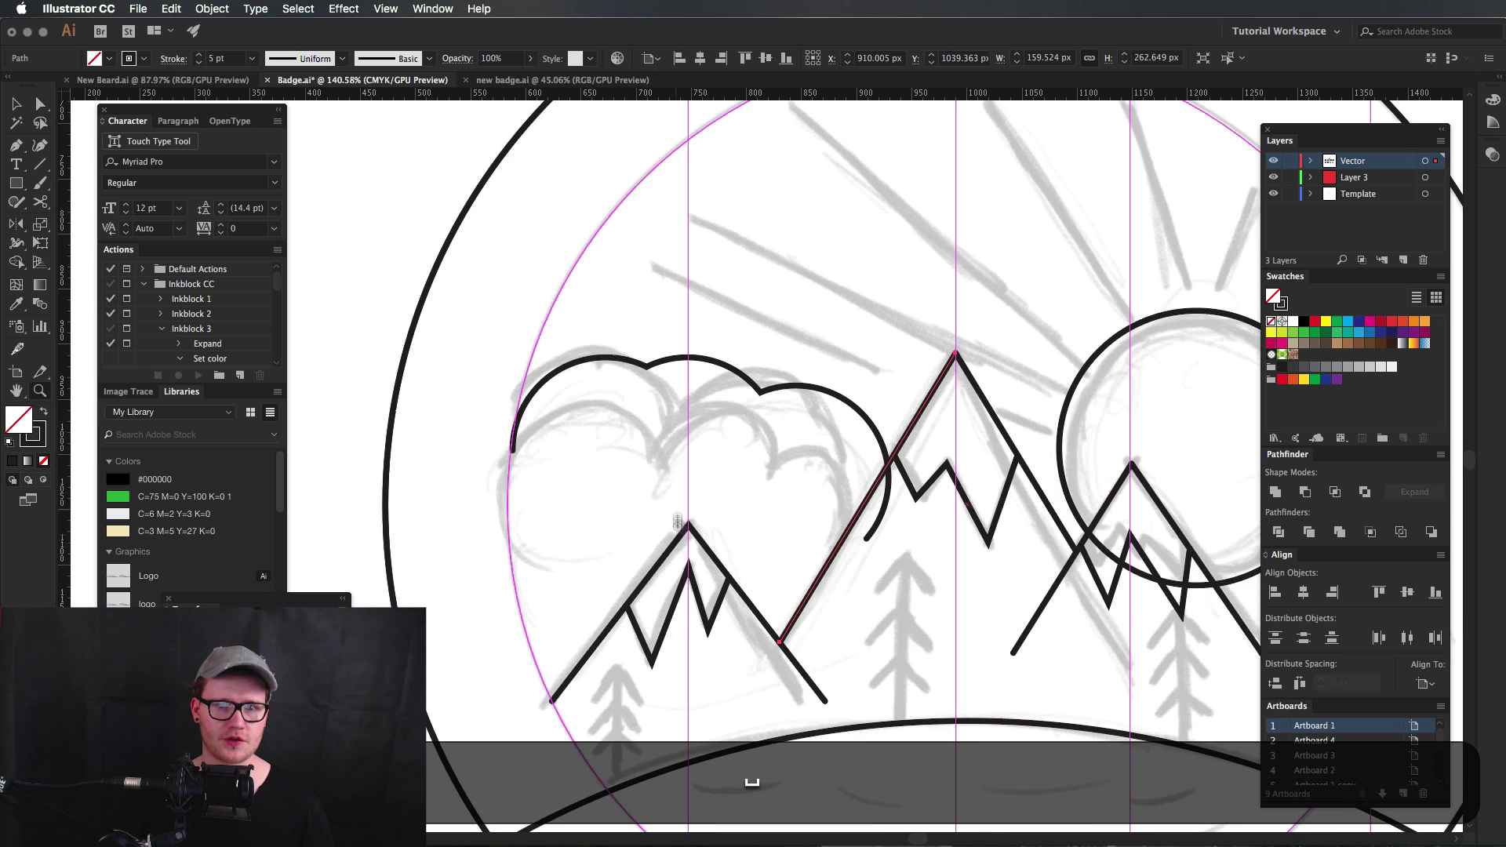
{"action": "key", "text": "v"}
{"action": "left_click", "coordinate": [725, 408]}
{"action": "left_click_drag", "start_coordinate": [759, 393], "coordinate": [750, 480]}
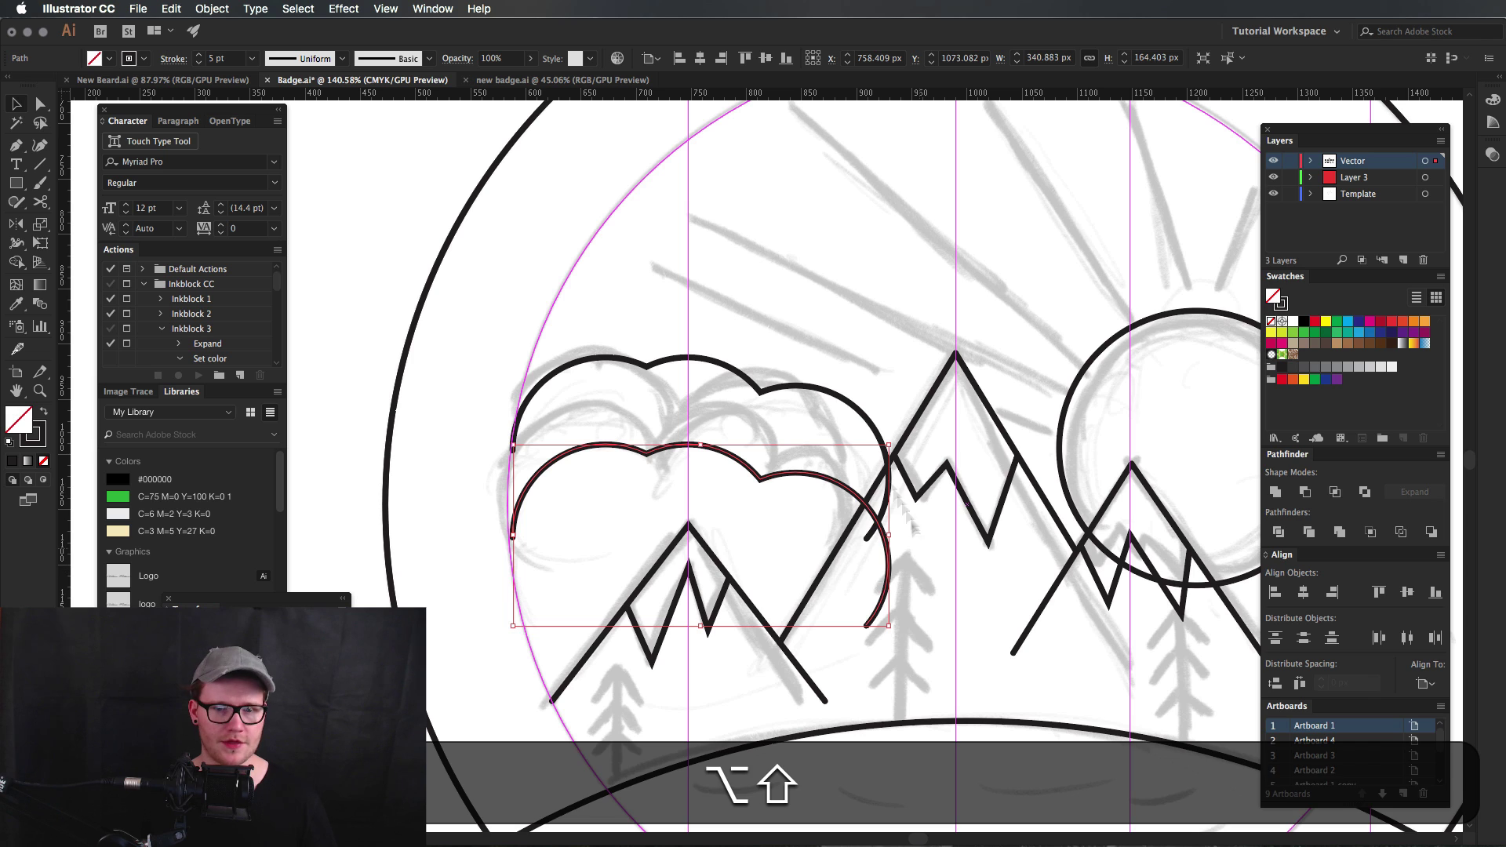
Trim the ends of both cloud lines that extend past the tallest mountain's left slope with the Shape Builder.
{"action": "left_click", "coordinate": [890, 536], "text": "shift"}
{"action": "key", "text": "shift+m"}
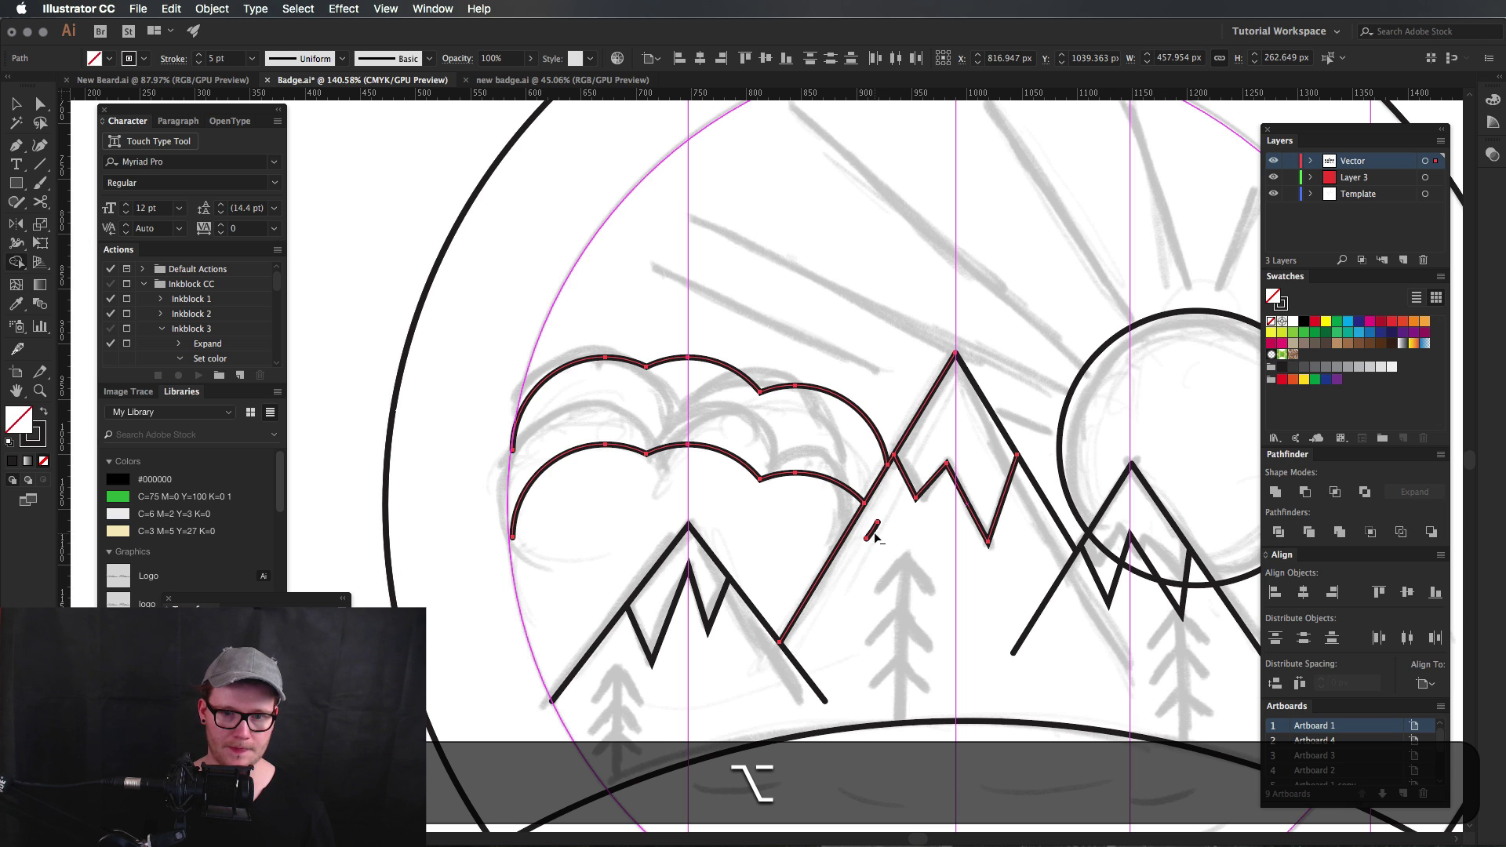
{"action": "key", "text": "alt+v"}
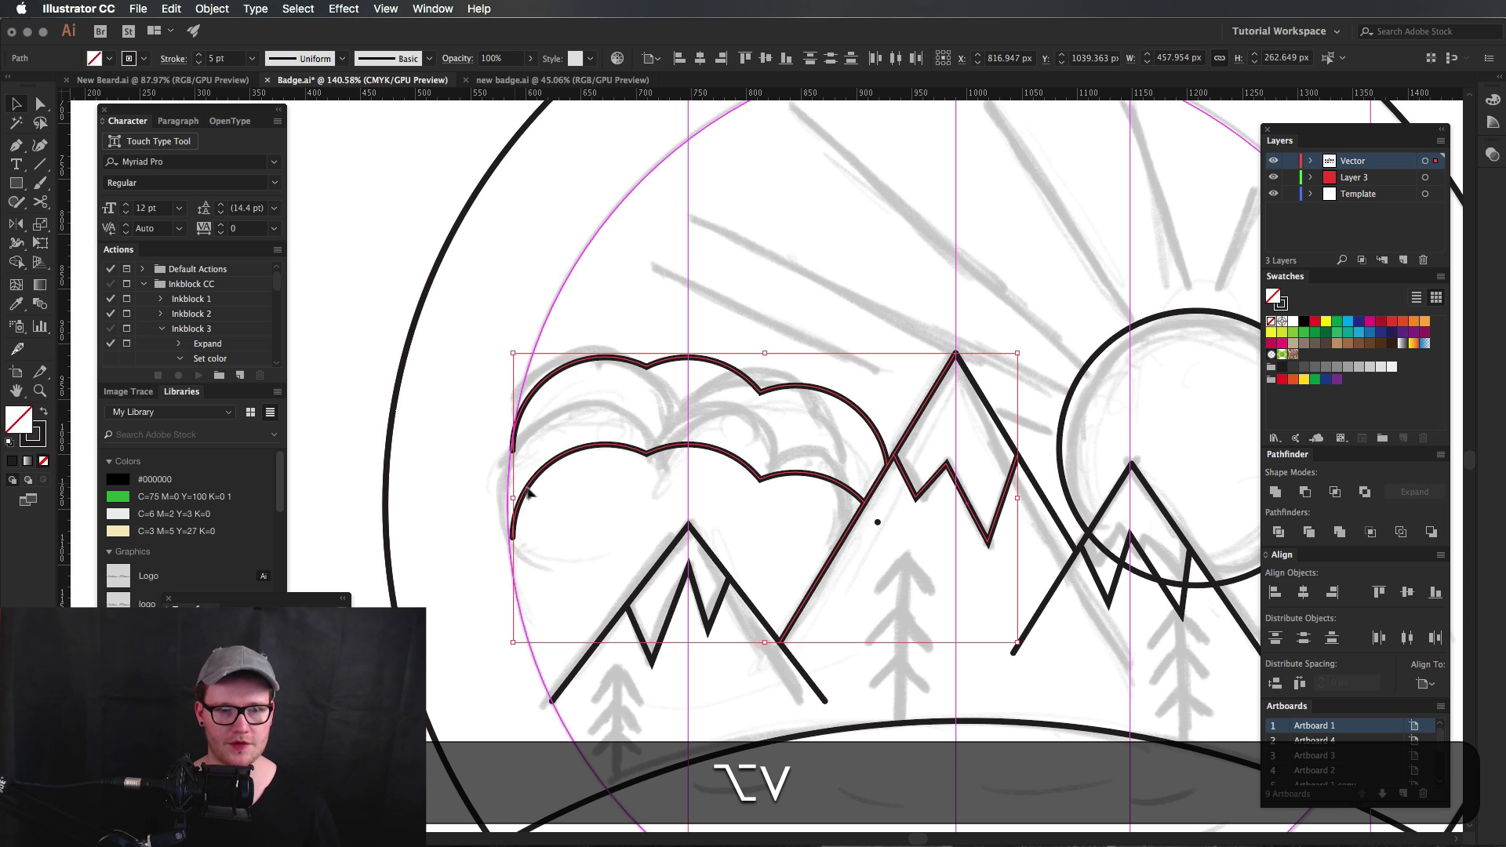
{"action": "left_click", "coordinate": [544, 519]}
{"action": "key", "text": "z"}
{"action": "left_click_drag", "start_coordinate": [714, 484], "coordinate": [455, 520]}
{"action": "key", "text": "space"}
{"action": "key", "text": "z"}
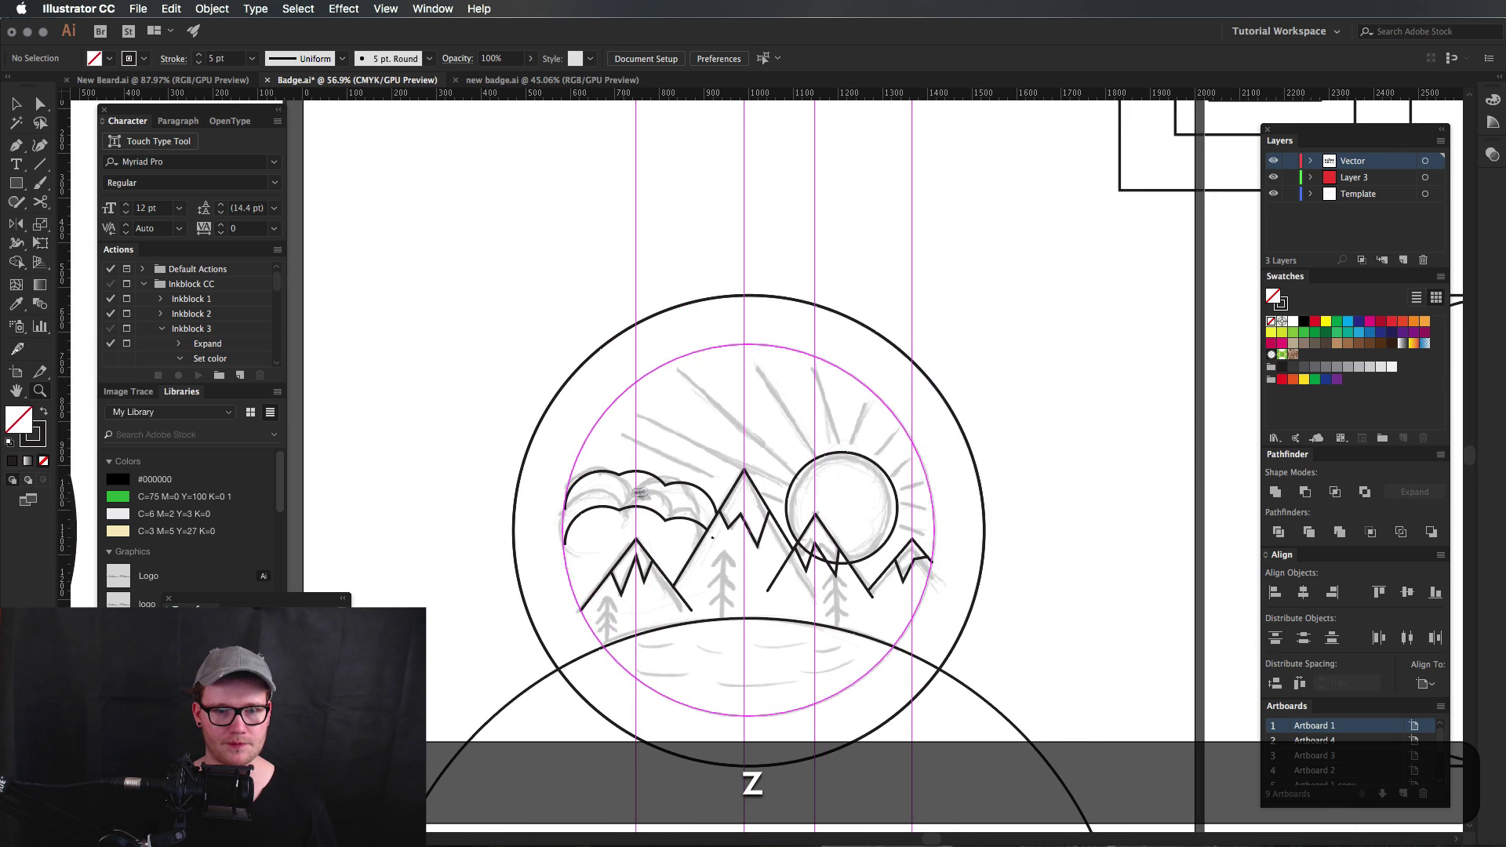
{"action": "key", "text": "space"}
{"action": "left_click_drag", "start_coordinate": [628, 501], "coordinate": [684, 475]}
{"action": "key", "text": "z"}
{"action": "key", "text": "space"}
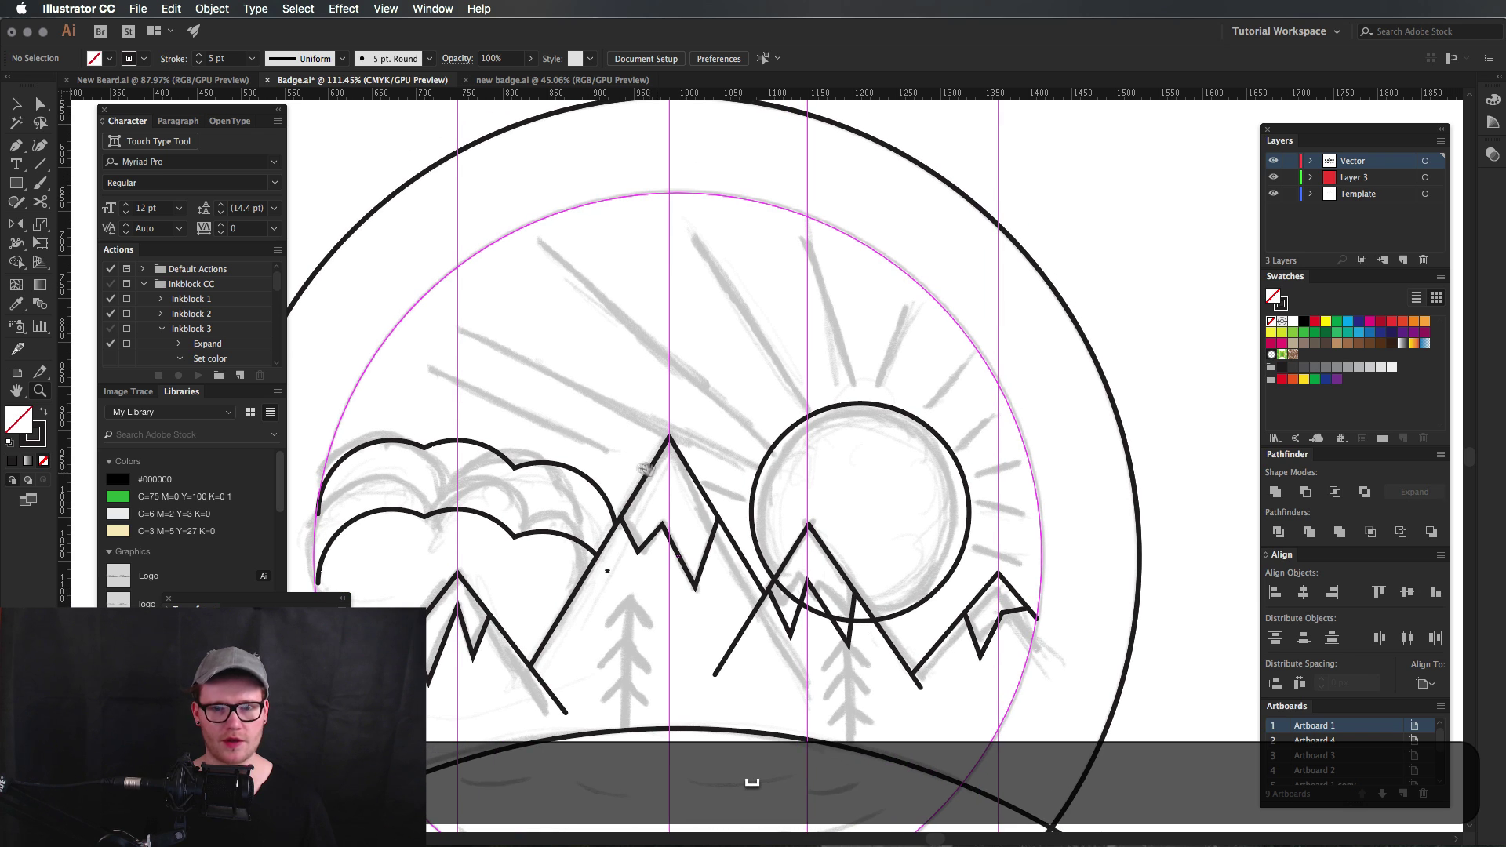
{"action": "key", "text": "backslash"}
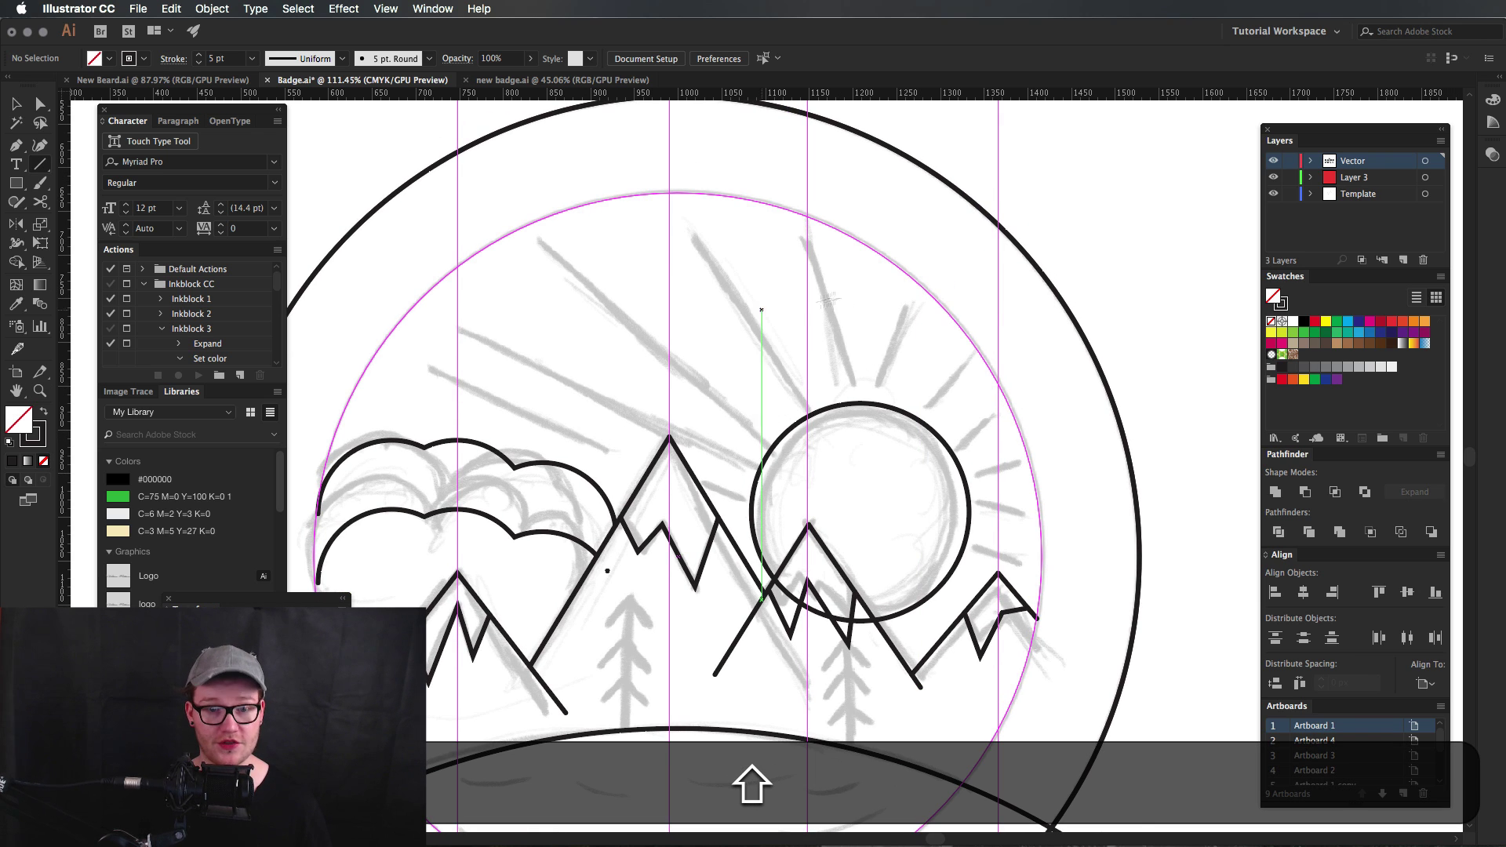
Copy the outer badge circle in place, scale the copy concentrically to about 760 px, and convert it into a guide.
{"action": "key", "text": "z"}
{"action": "left_click", "coordinate": [838, 325], "text": "alt"}
{"action": "key", "text": "v"}
{"action": "left_click", "coordinate": [885, 247]}
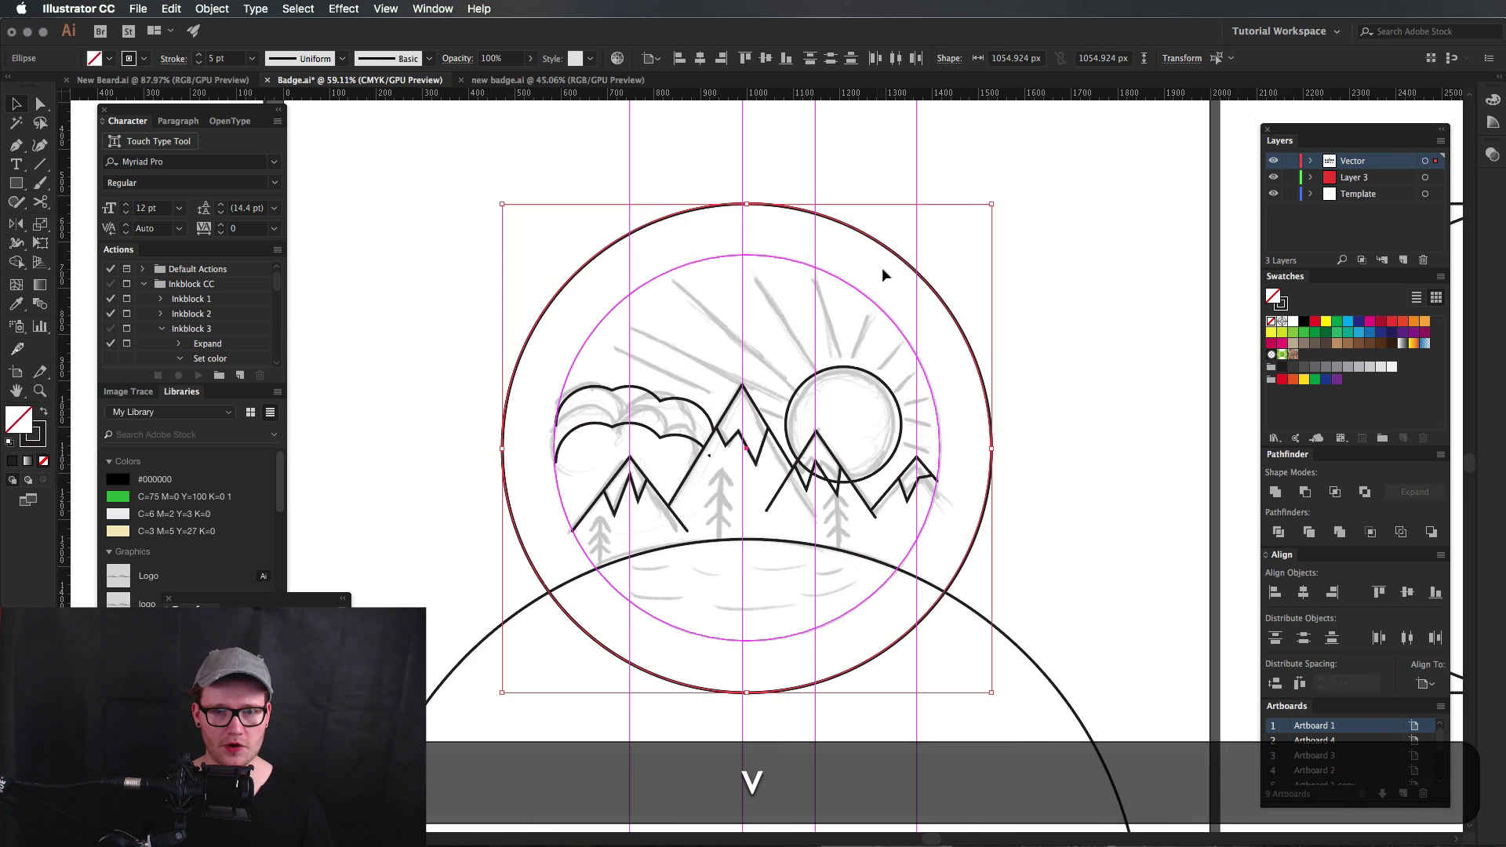
{"action": "key", "text": "super+c"}
{"action": "key", "text": "super+f"}
{"action": "left_click_drag", "start_coordinate": [992, 204], "coordinate": [936, 274]}
{"action": "key", "text": "z"}
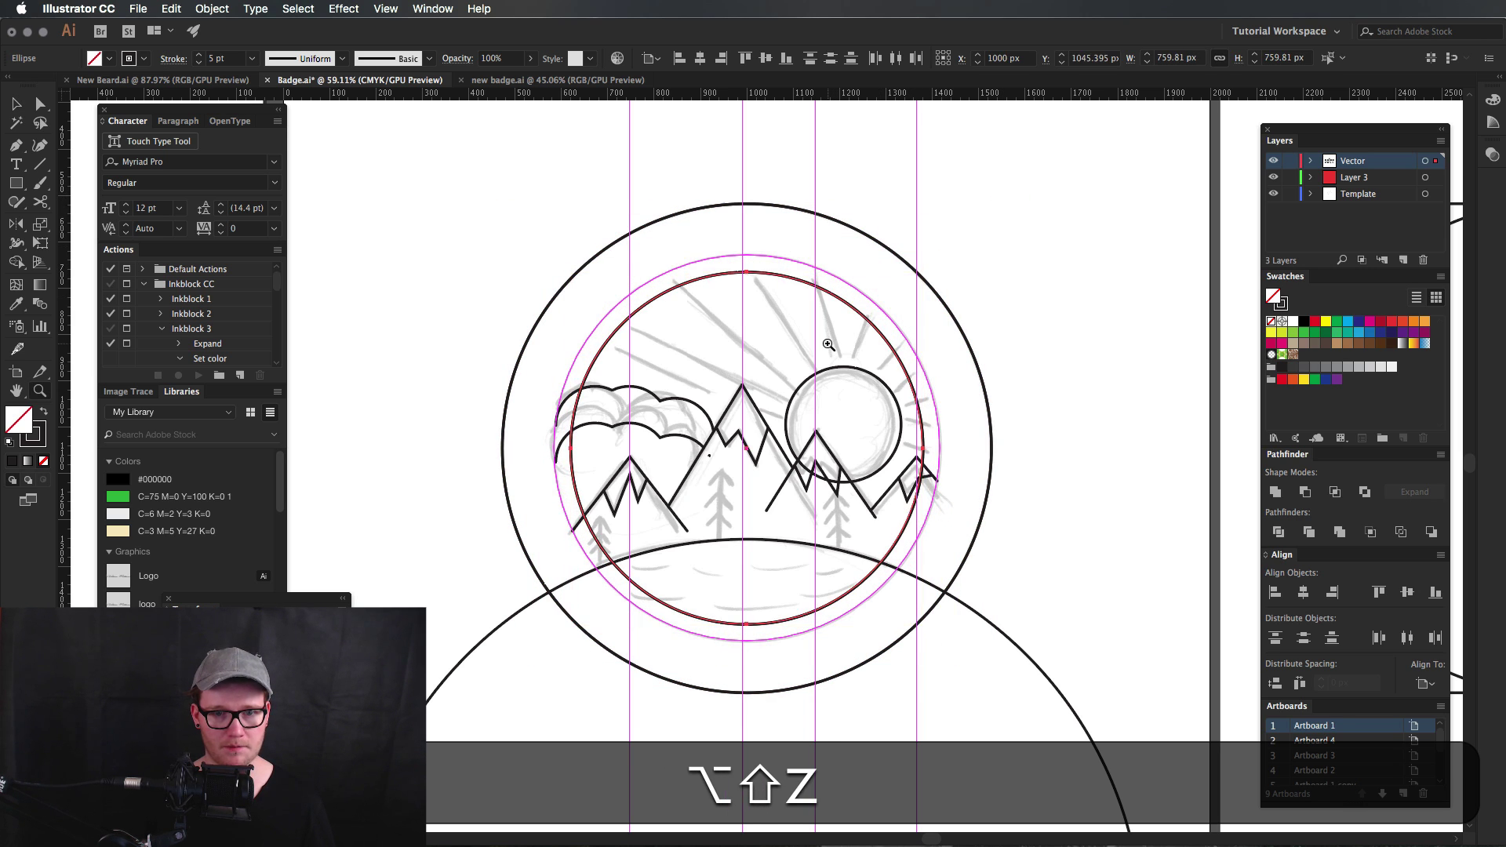
{"action": "key", "text": "super+5"}
Copy the sun circle in place, enlarge the copy slightly from its center, and turn it into a guide around the sun.
{"action": "key", "text": "z"}
{"action": "left_click_drag", "start_coordinate": [829, 341], "coordinate": [981, 343]}
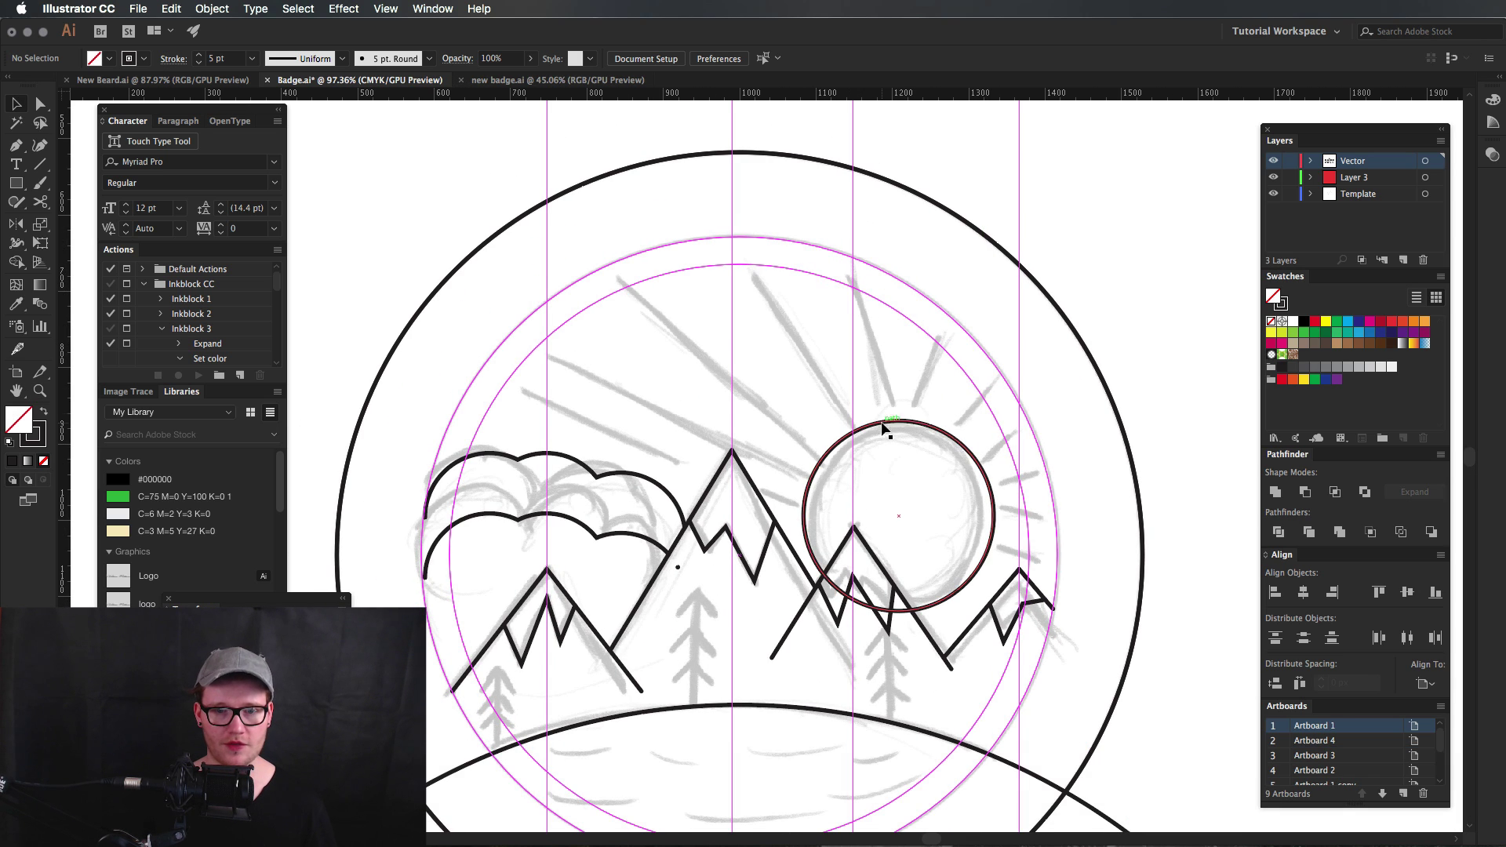
{"action": "left_click", "coordinate": [886, 456]}
{"action": "key", "text": "super+c"}
{"action": "key", "text": "super+f"}
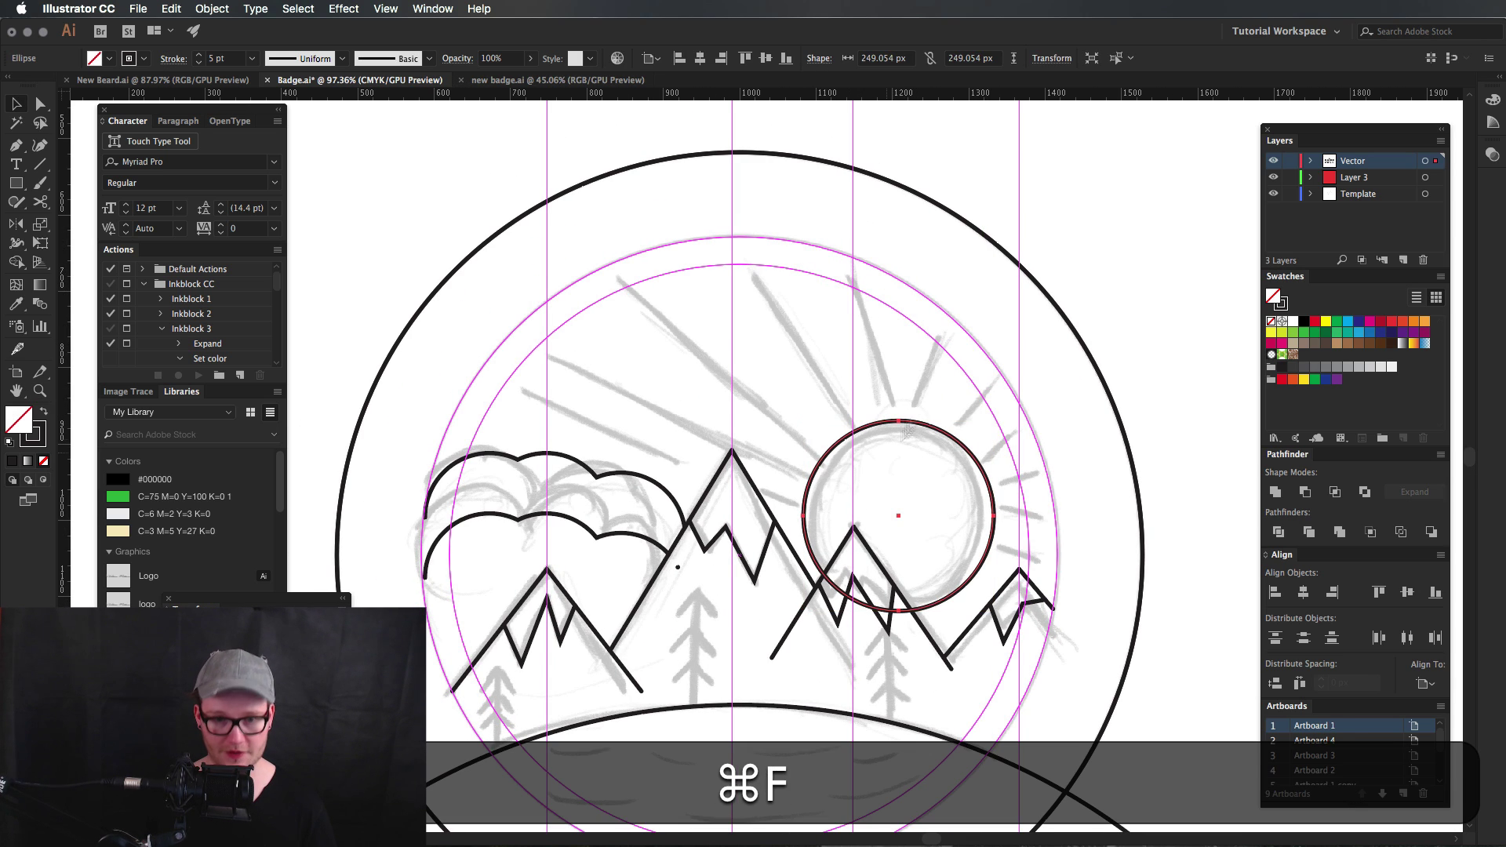
{"action": "left_click_drag", "start_coordinate": [992, 420], "coordinate": [1012, 406]}
{"action": "key", "text": "super+z"}
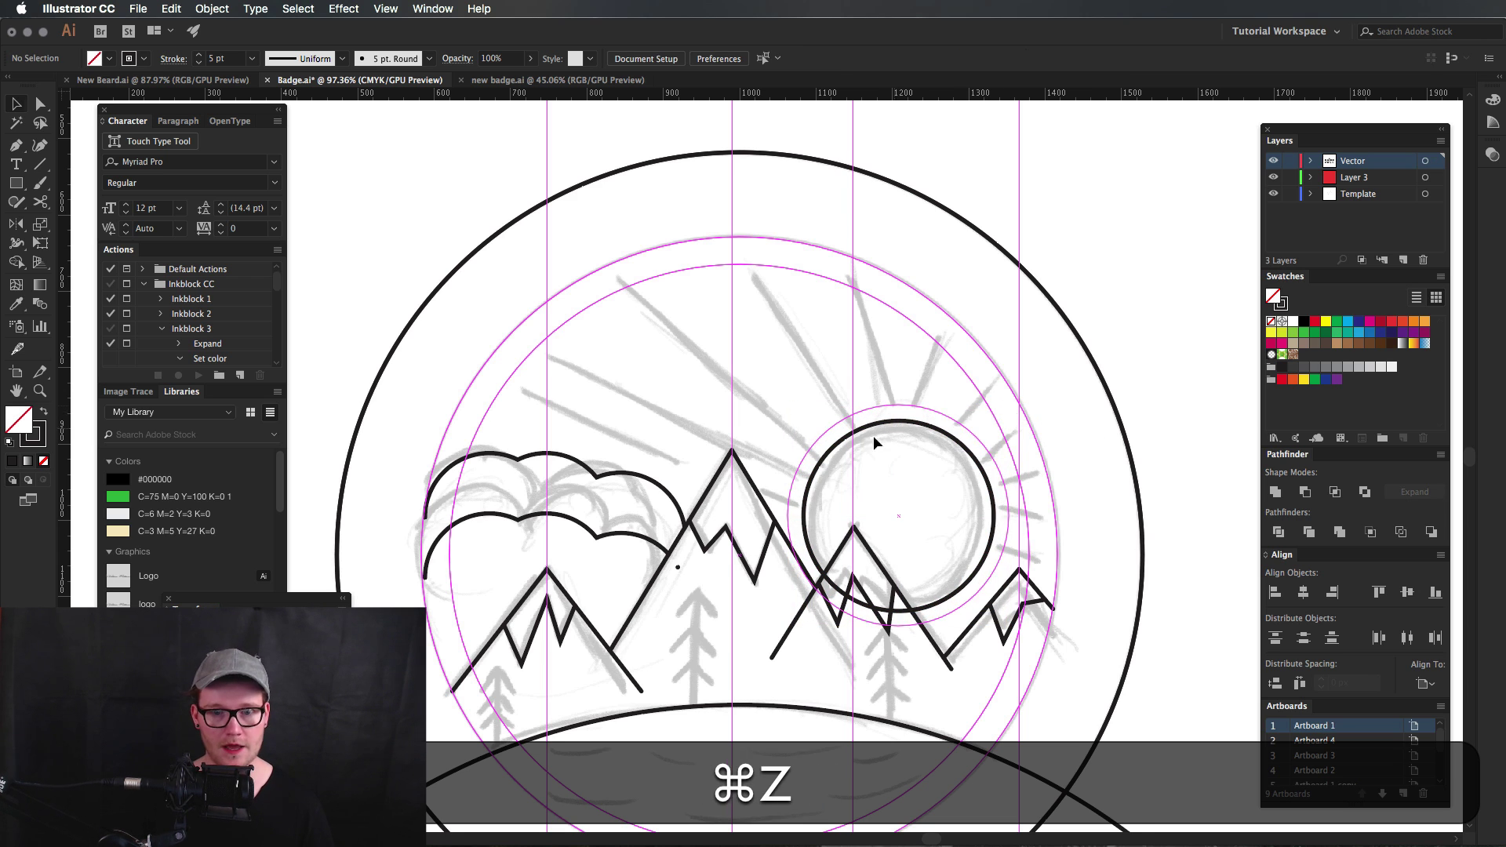
Draw a vertical line about 116 px long from the sun's guide circle upward, centered over the sun.
{"action": "key", "text": "z"}
{"action": "left_click", "coordinate": [884, 439]}
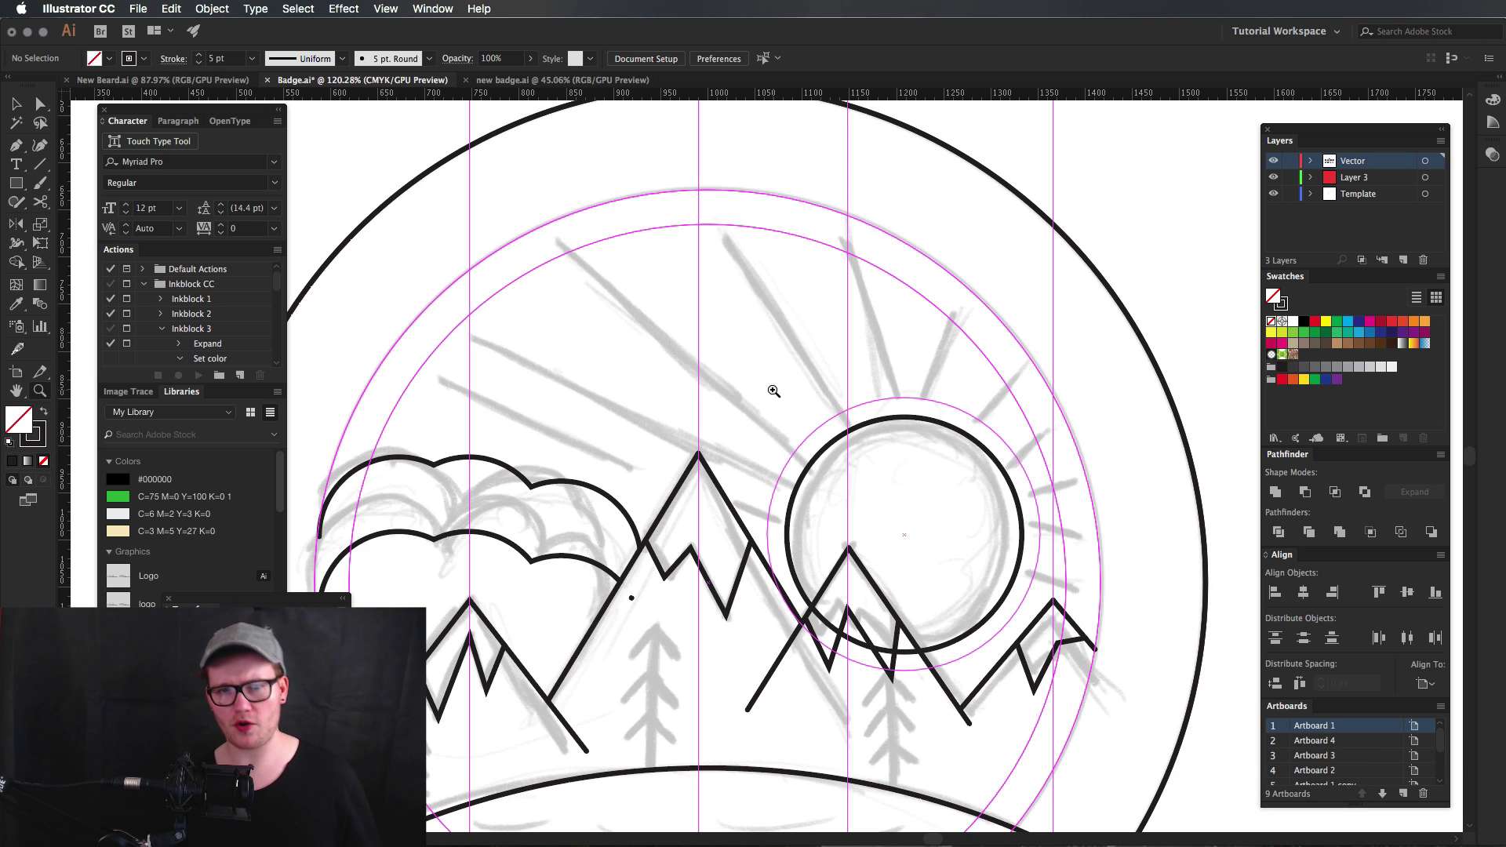
{"action": "key", "text": "backslash"}
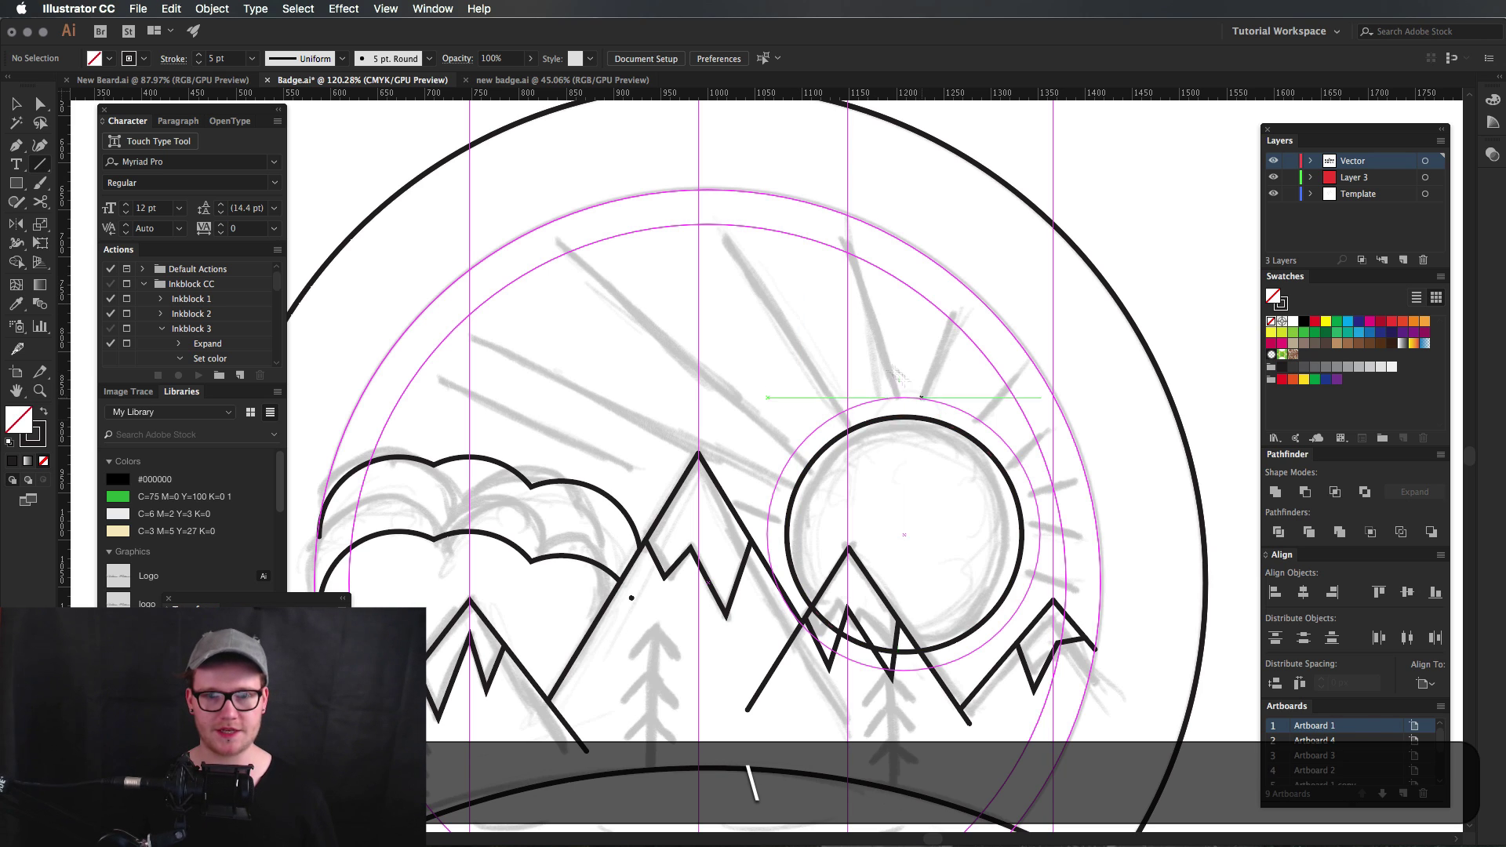
{"action": "left_click_drag", "start_coordinate": [909, 634], "coordinate": [914, 284]}
{"action": "key", "text": "v"}
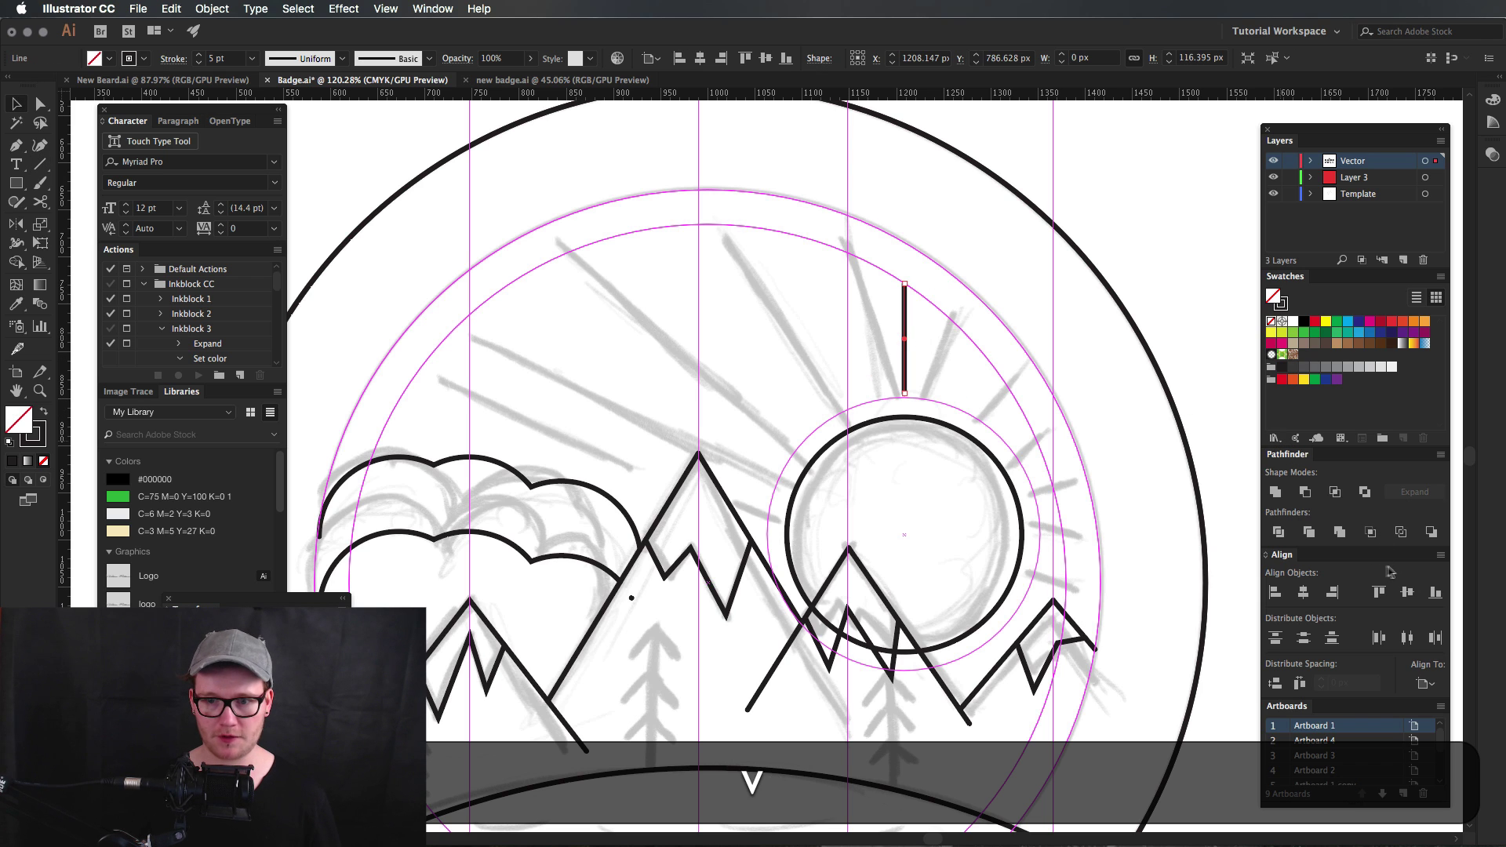
{"action": "key", "text": "shift"}
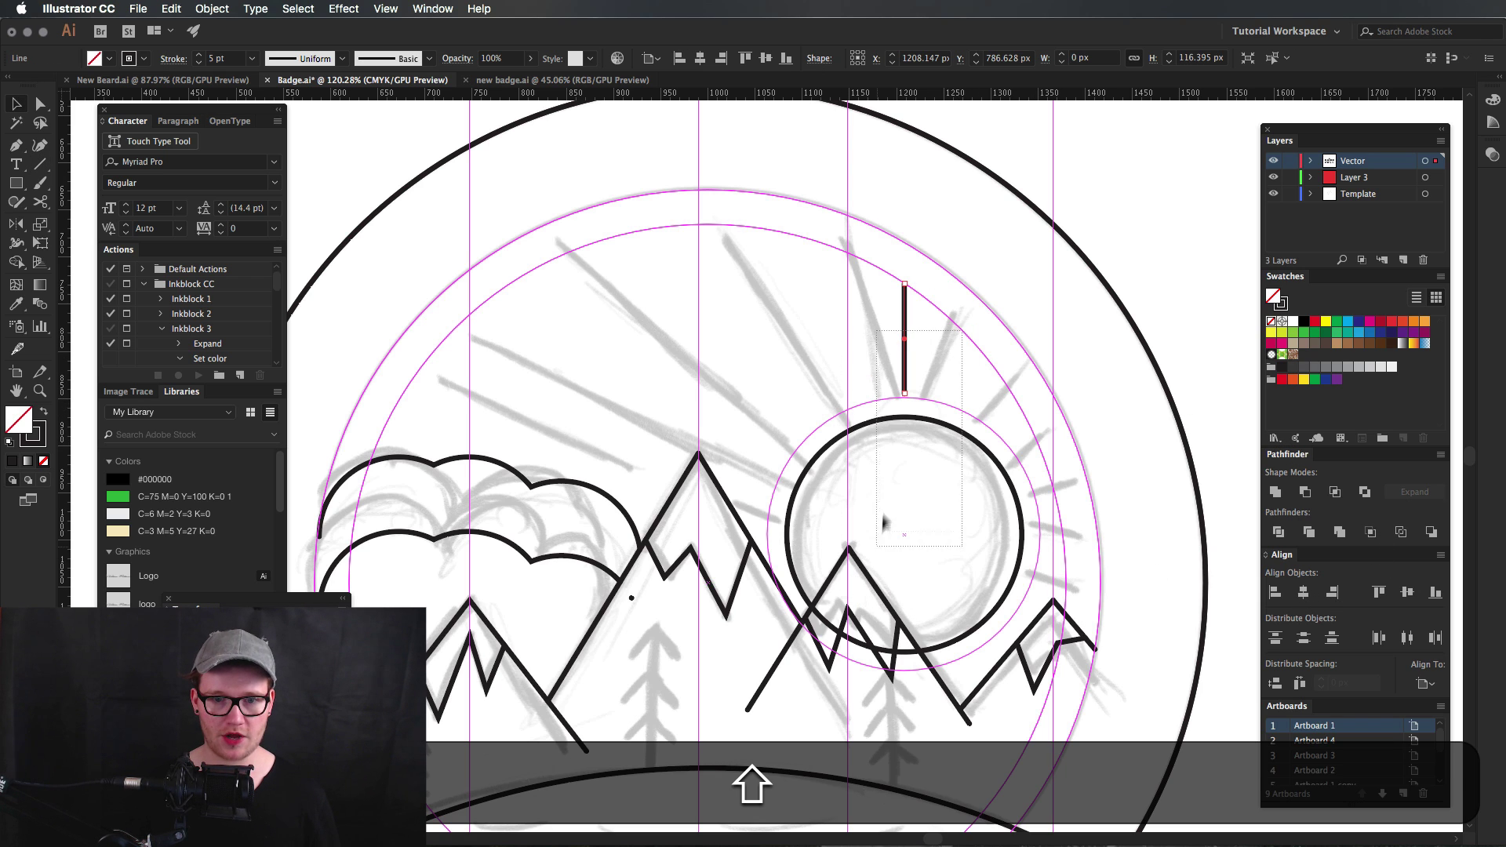
{"action": "left_click", "coordinate": [904, 421], "text": "shift"}
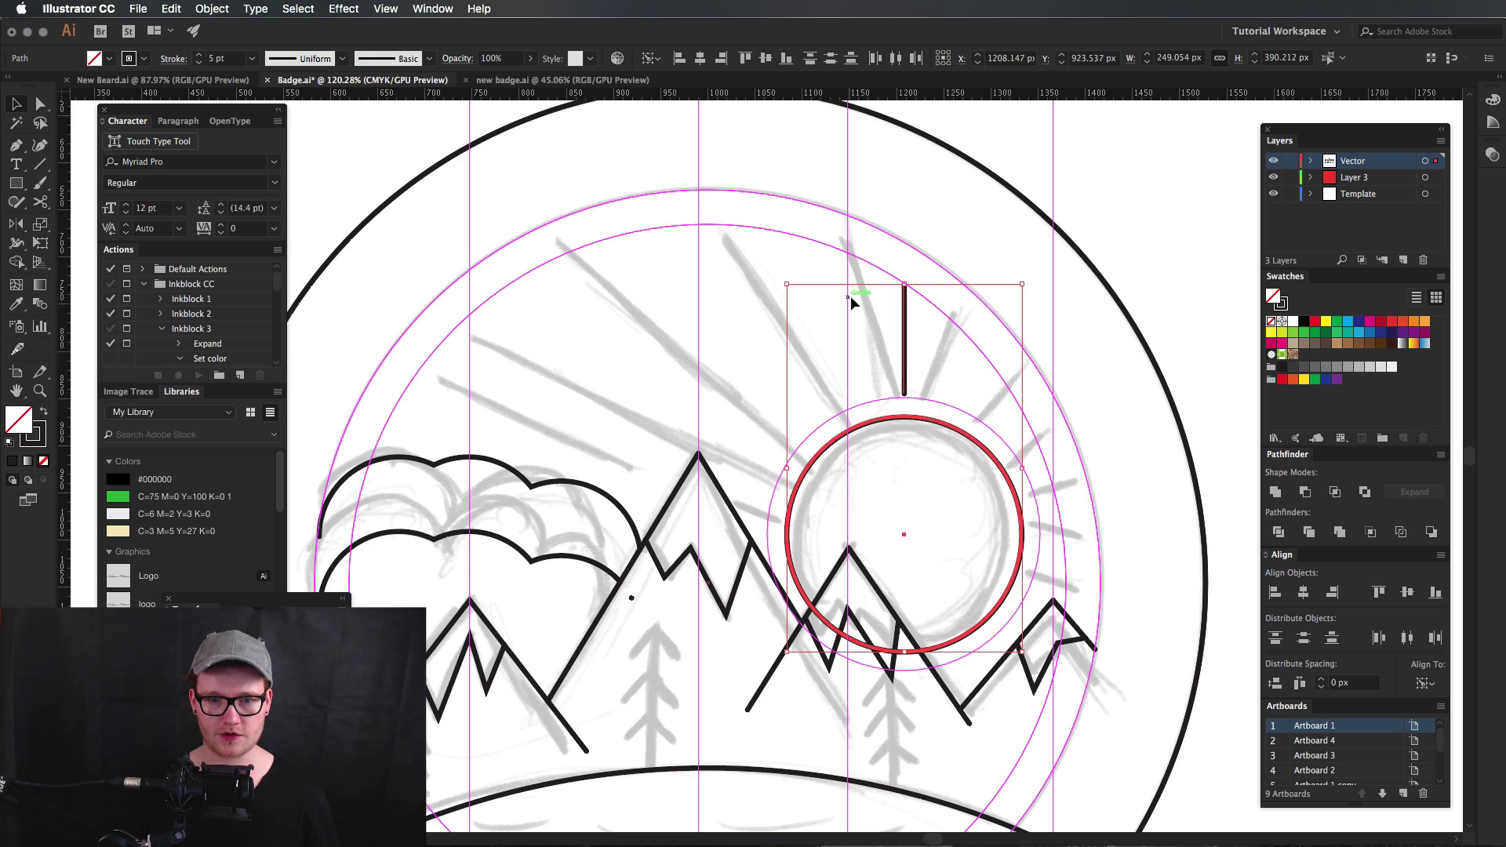
Rotate copies of the vertical ray around the sun's center to form a full ring of sixteen evenly spaced rays.
{"action": "left_click", "coordinate": [910, 349]}
{"action": "key", "text": "super+d"}
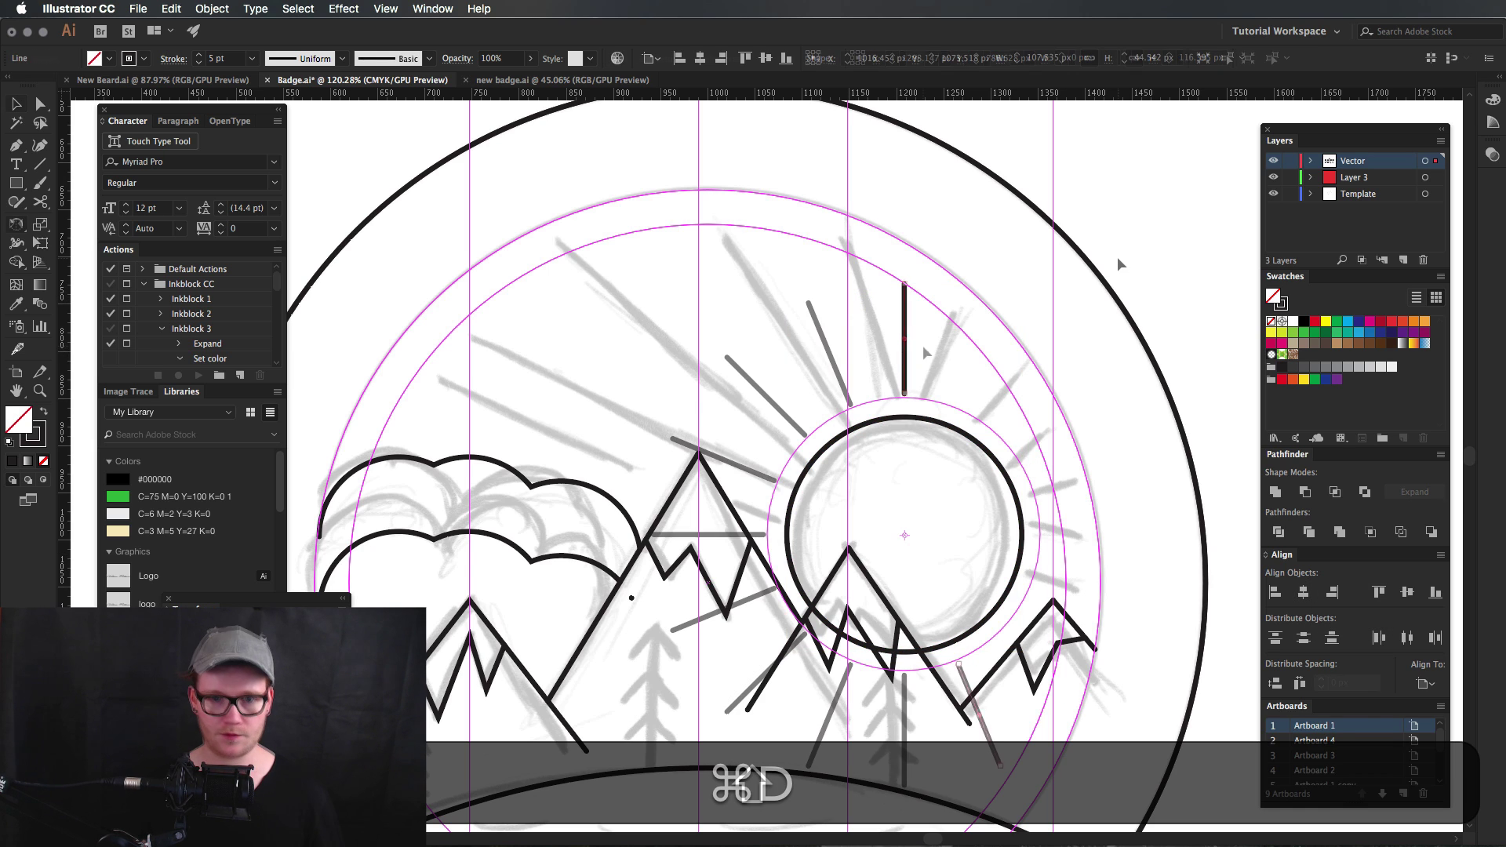
{"action": "key", "text": "super+d"}
{"action": "key", "text": "super+d"}
{"action": "key", "text": "super+d"}
{"action": "key", "text": "super+d"}
{"action": "key", "text": "super+d"}
{"action": "key", "text": "super+v"}
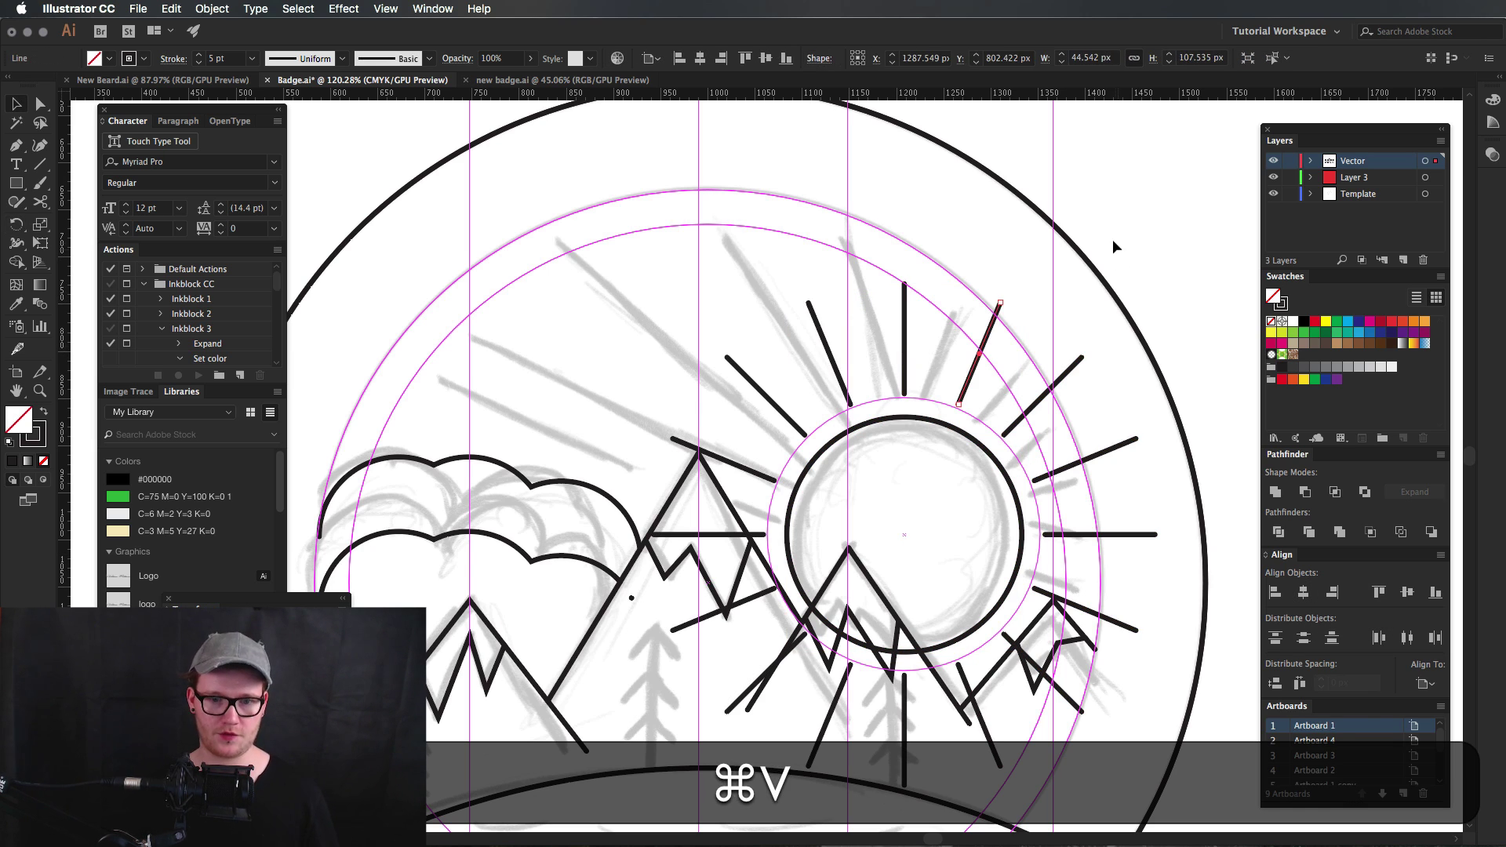
Select all the rays around the sun, group them, and convert them into guides.
{"action": "scroll", "coordinate": [1042, 339], "scroll_direction": "down", "scroll_amount": 3}
{"action": "key", "text": "v"}
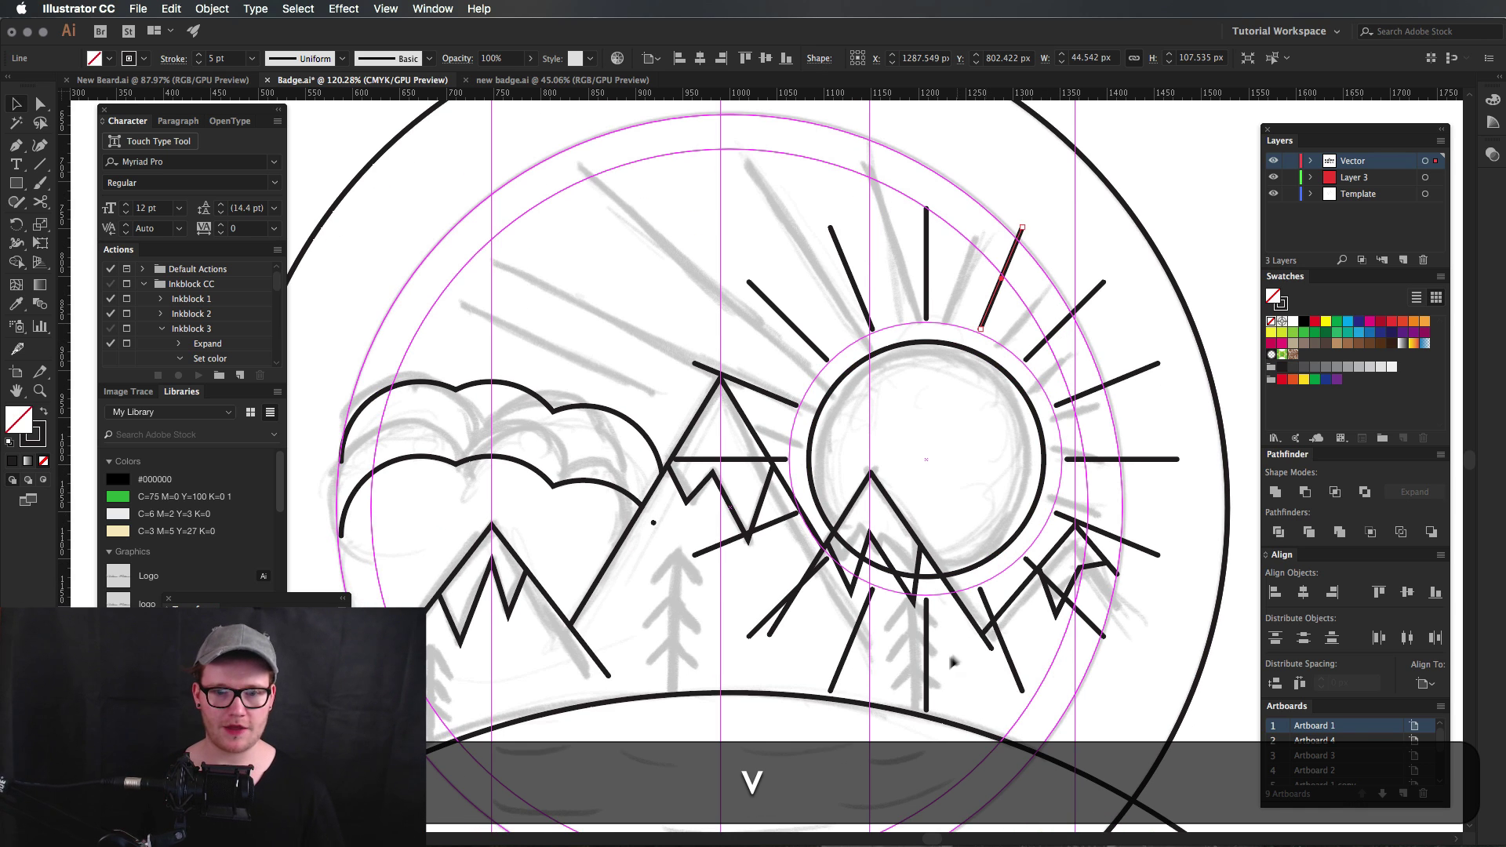
{"action": "left_click", "coordinate": [852, 634], "text": "shift"}
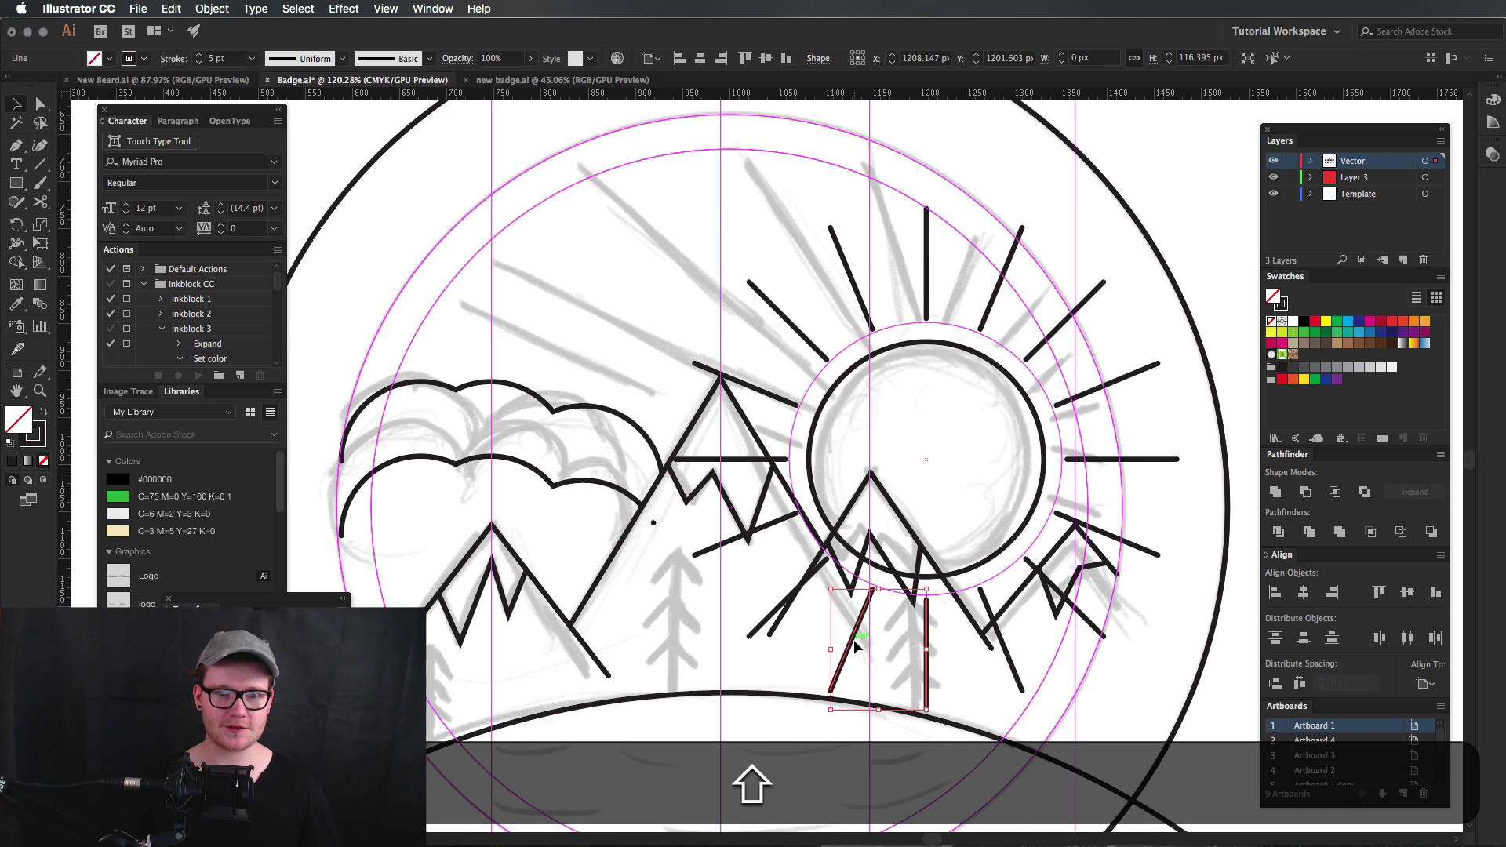
{"action": "left_click", "coordinate": [771, 620], "text": "shift"}
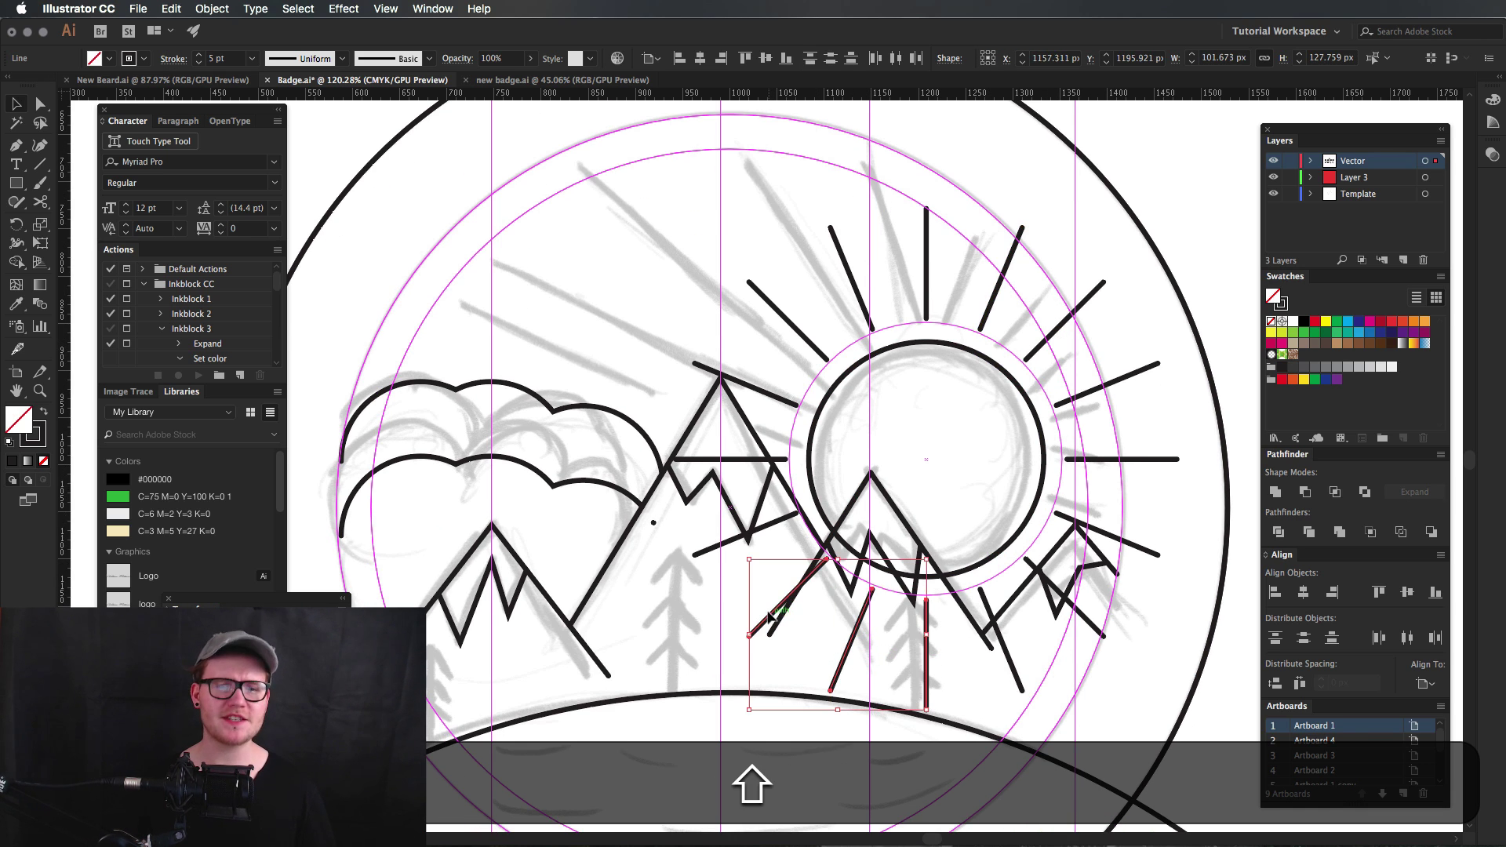
{"action": "left_click", "coordinate": [741, 540], "text": "shift"}
{"action": "left_click", "coordinate": [737, 459], "text": "shift"}
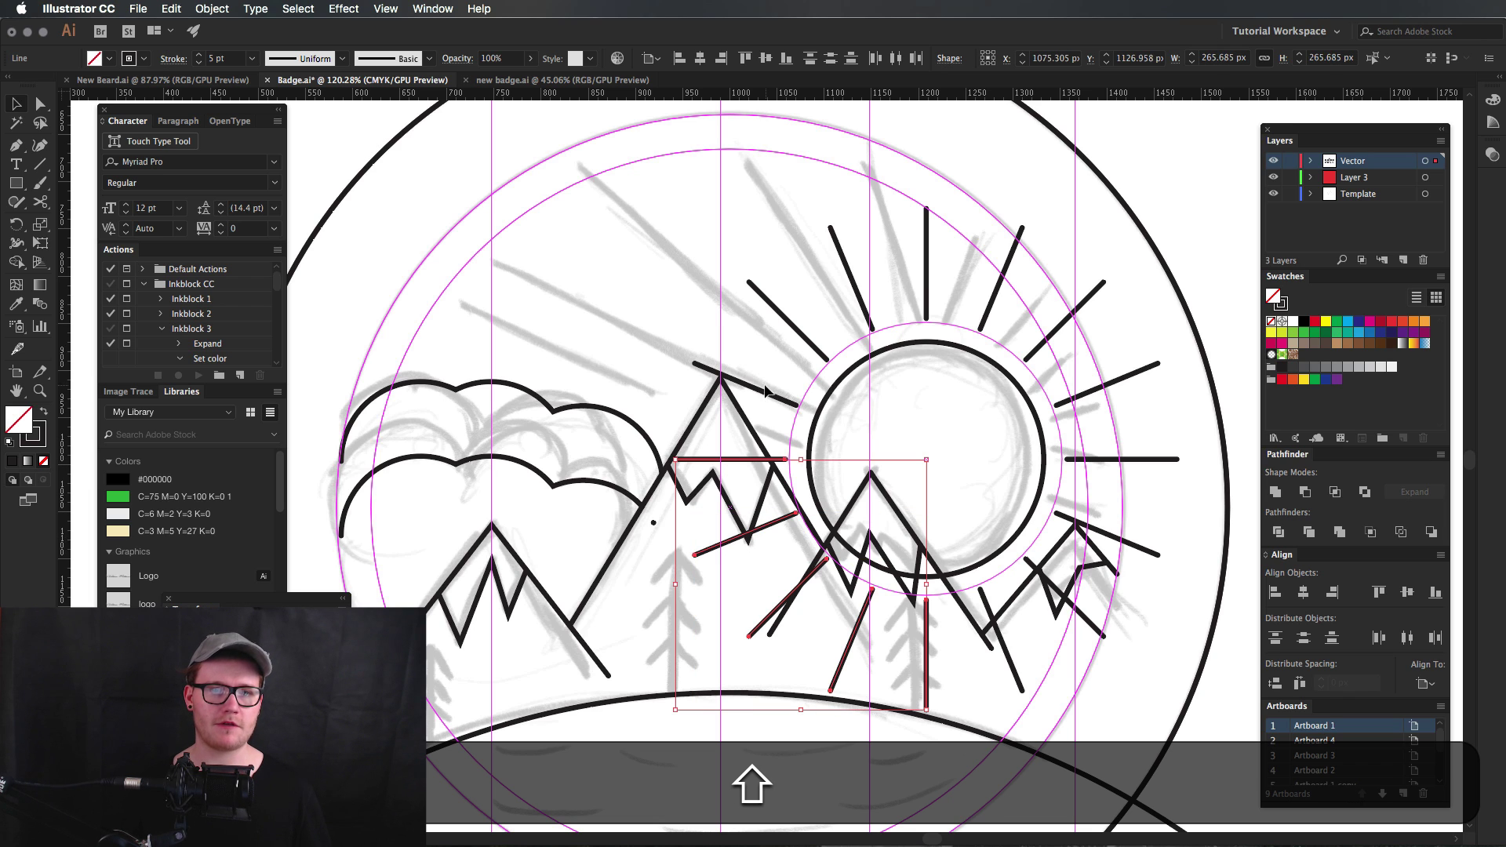
{"action": "left_click", "coordinate": [773, 395], "text": "shift"}
{"action": "left_click", "coordinate": [802, 335], "text": "shift"}
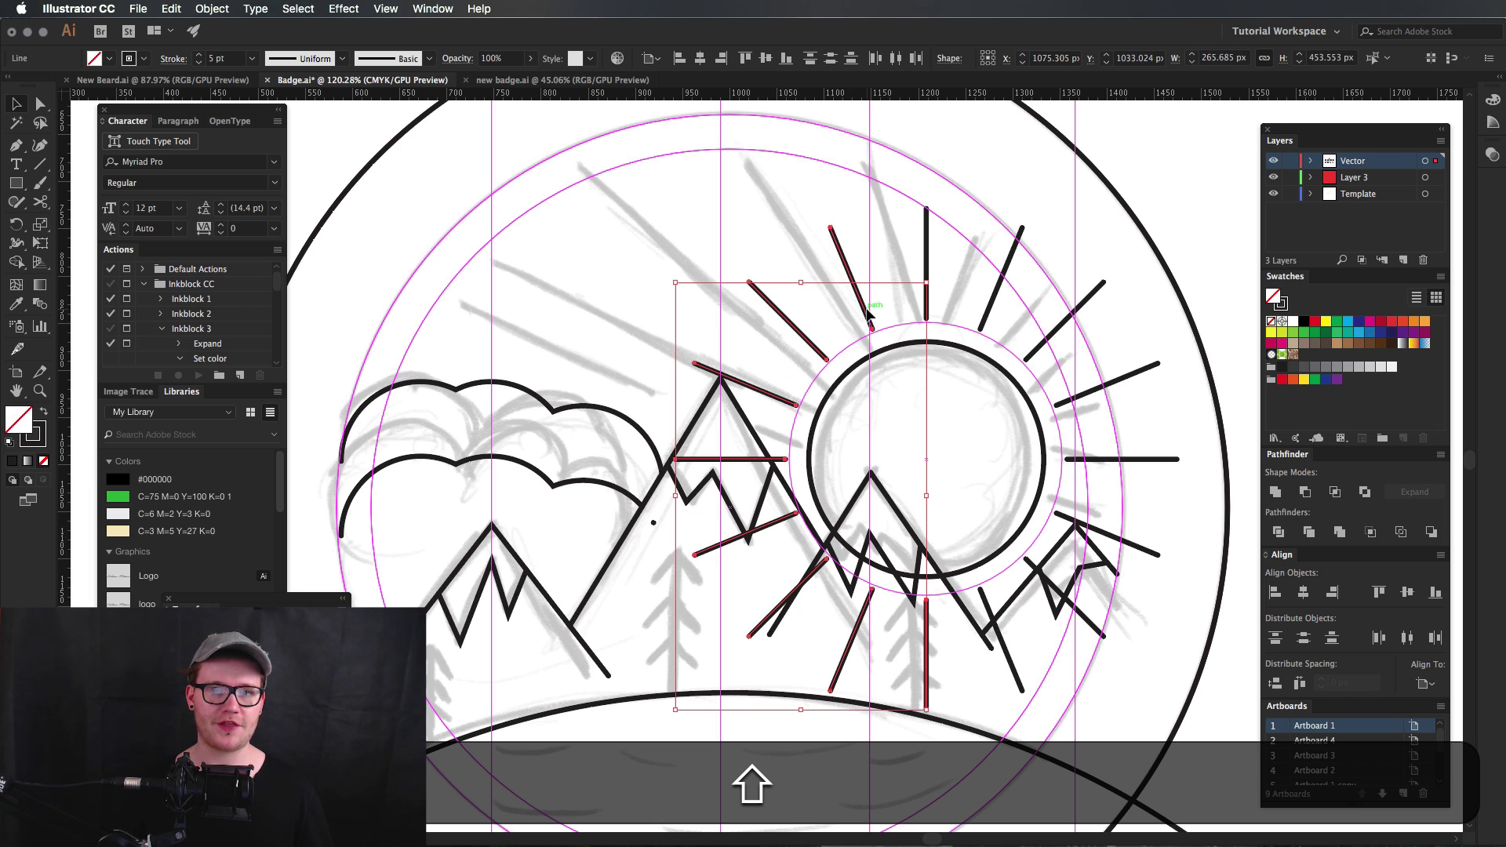
{"action": "left_click", "coordinate": [869, 314], "text": "shift"}
{"action": "left_click_drag", "start_coordinate": [928, 297], "coordinate": [932, 297]}
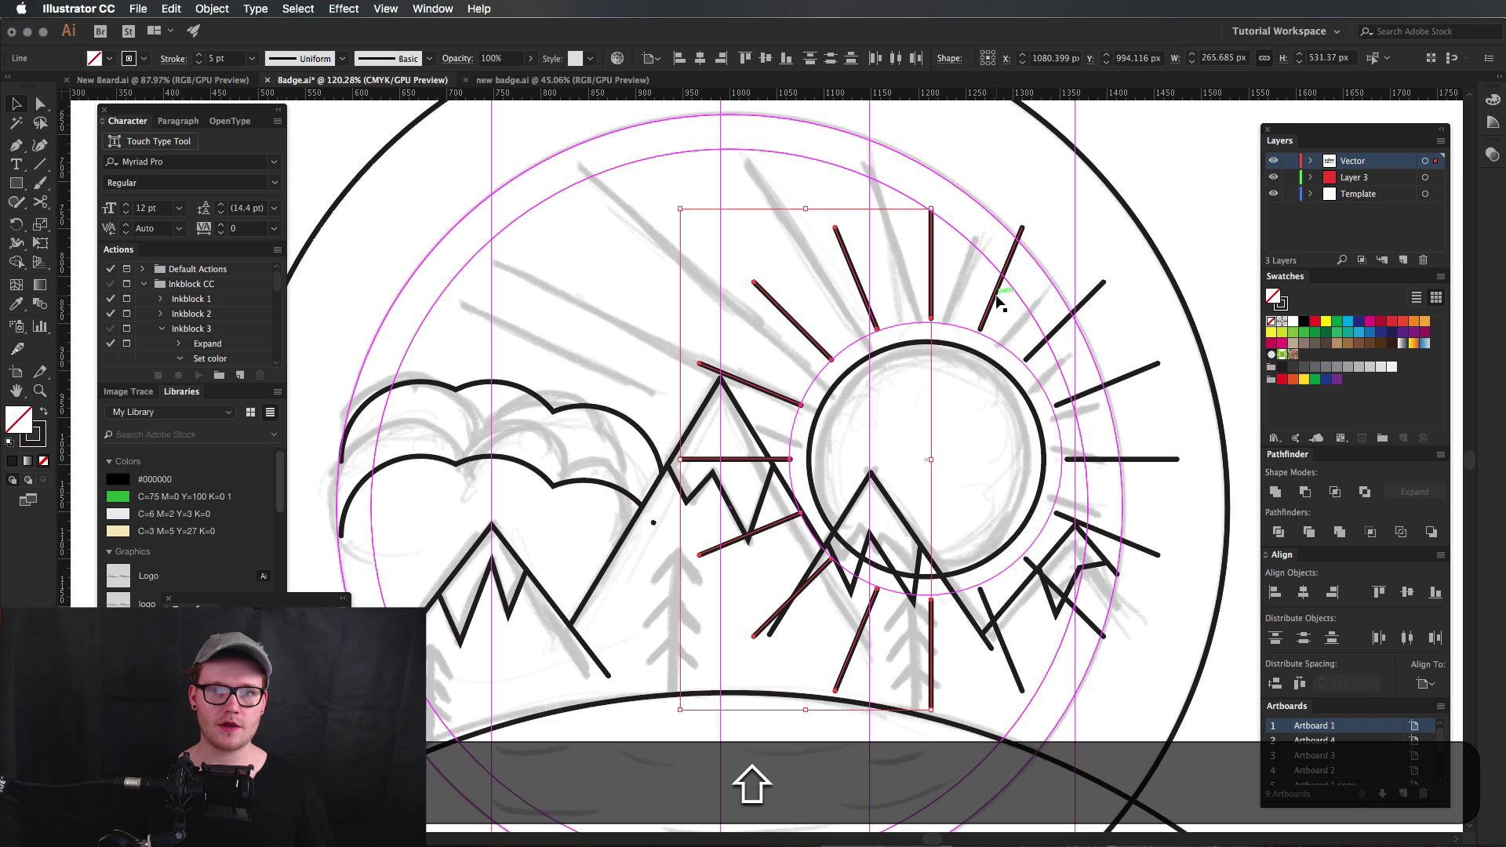
{"action": "key", "text": "super+shift+z"}
{"action": "left_click", "coordinate": [995, 303], "text": "shift"}
{"action": "left_click", "coordinate": [1044, 342], "text": "shift"}
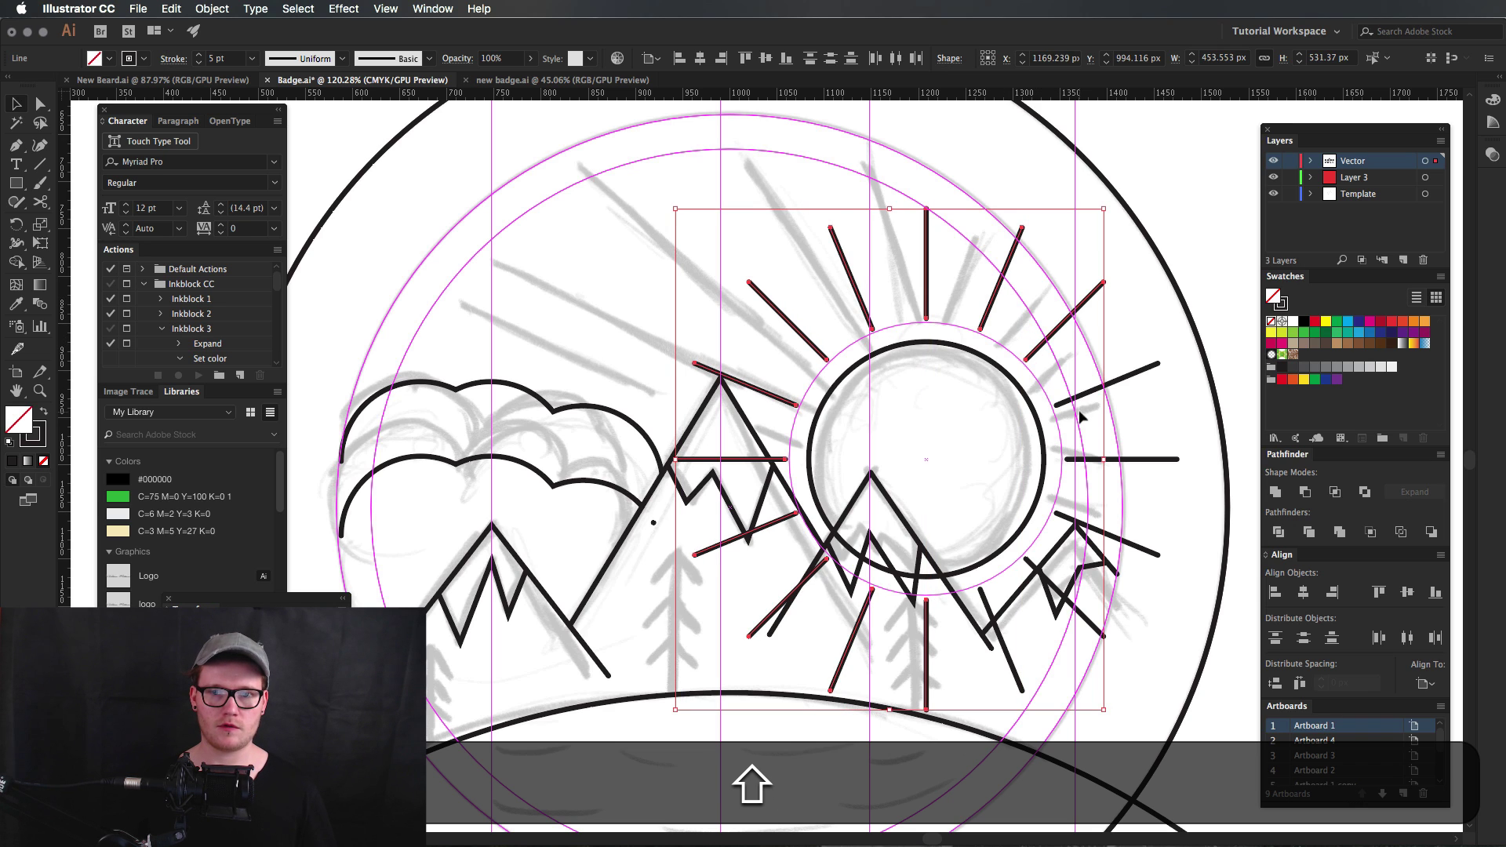
{"action": "left_click", "coordinate": [1085, 399], "text": "shift"}
{"action": "left_click", "coordinate": [1106, 462], "text": "shift"}
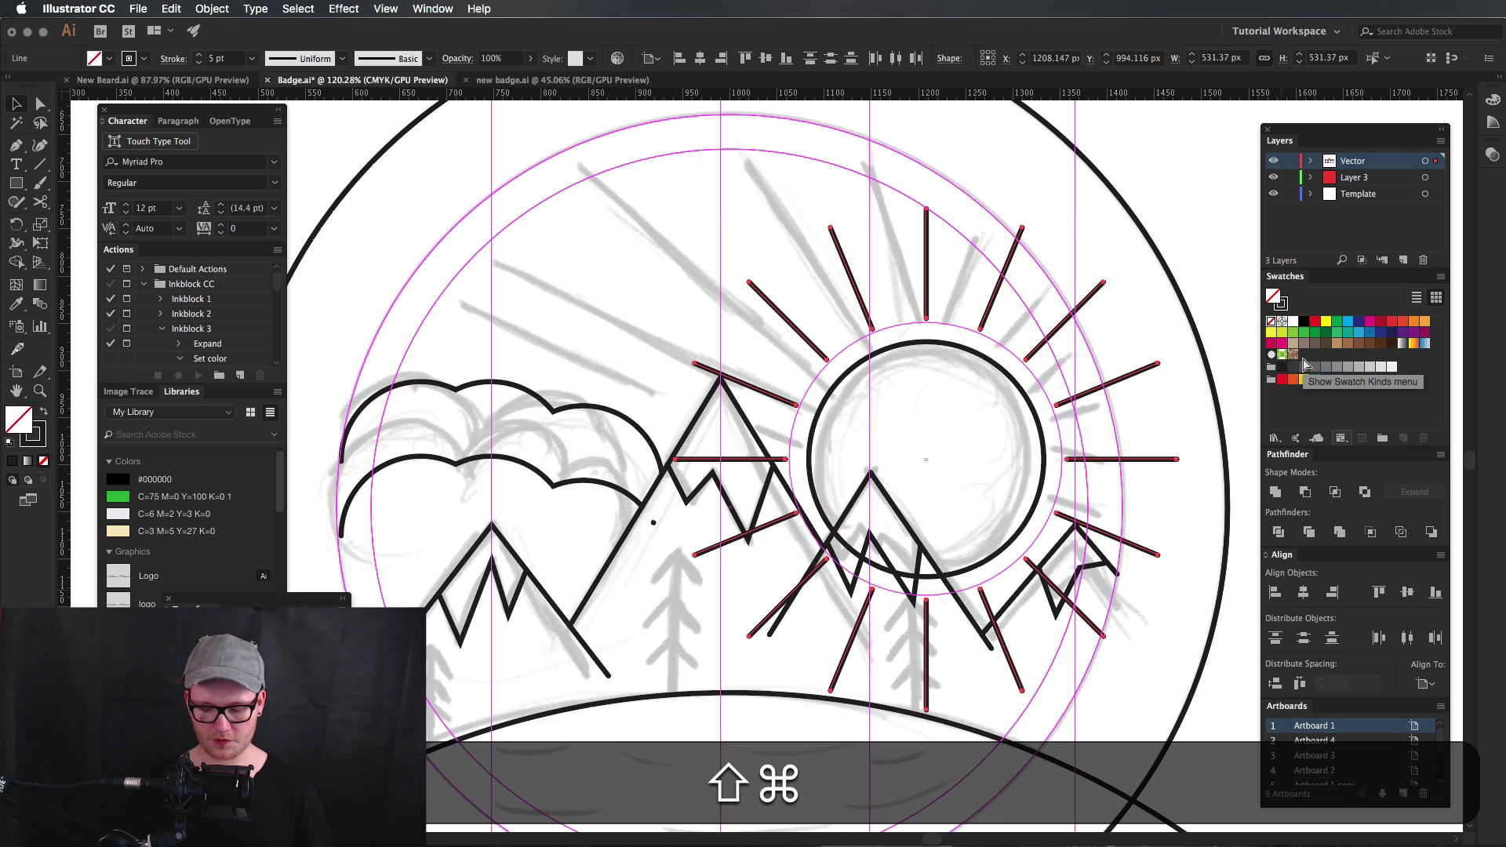
{"action": "key", "text": "super+g"}
{"action": "key", "text": "super+5"}
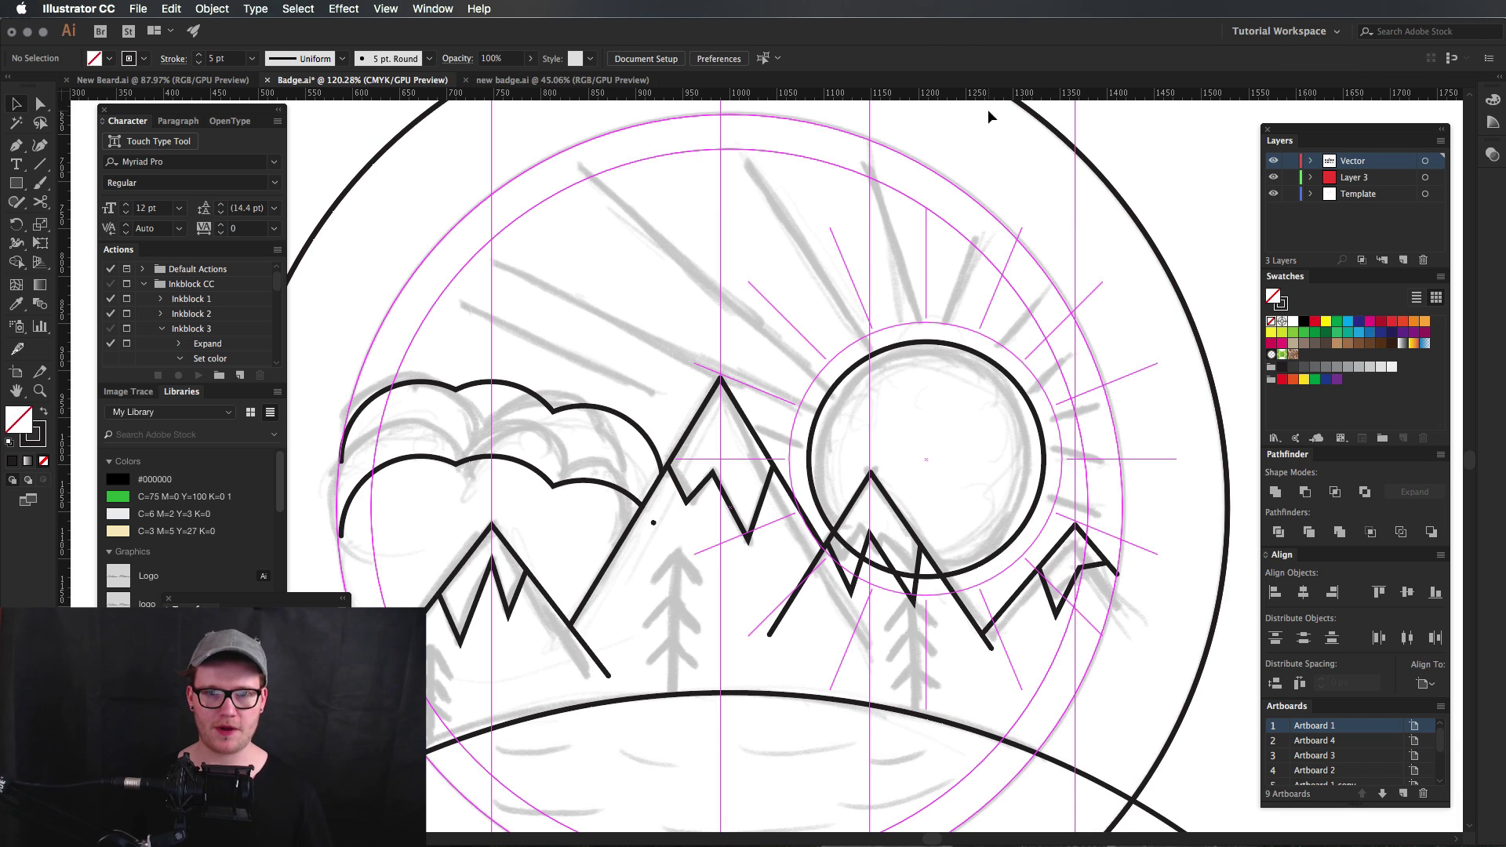
Draw four long sun rays along the vertical and three upper-left ray directions, from the sun's guide circle to the inner badge guide.
{"action": "key", "text": "backslash"}
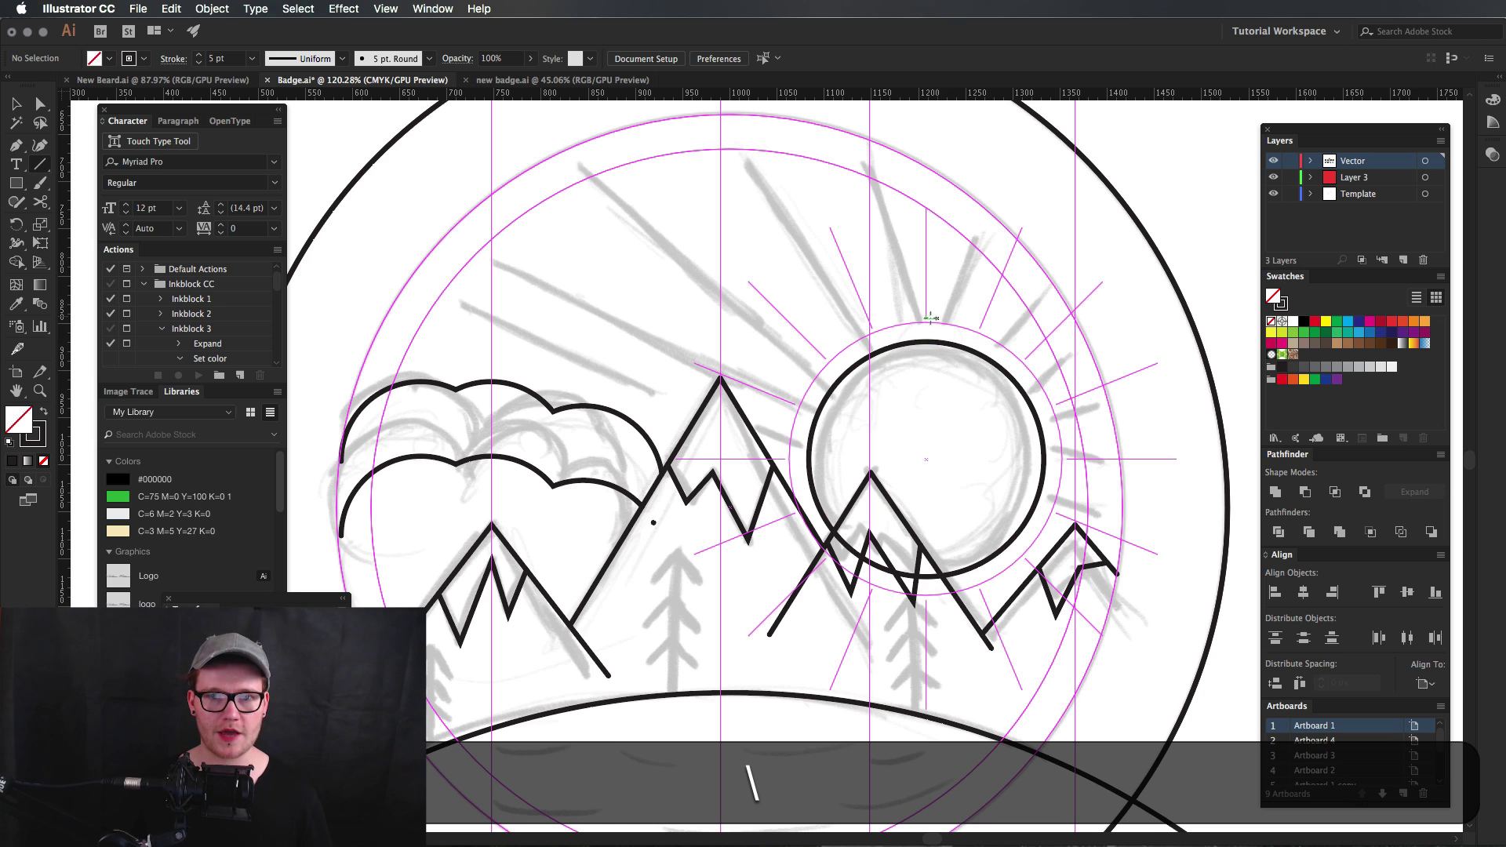
{"action": "left_click_drag", "start_coordinate": [926, 322], "coordinate": [926, 209]}
{"action": "mouse_move", "coordinate": [871, 322]}
{"action": "left_mouse_down"}
{"action": "mouse_move", "coordinate": [820, 164]}
{"action": "mouse_move", "coordinate": [800, 156]}
{"action": "left_mouse_up"}
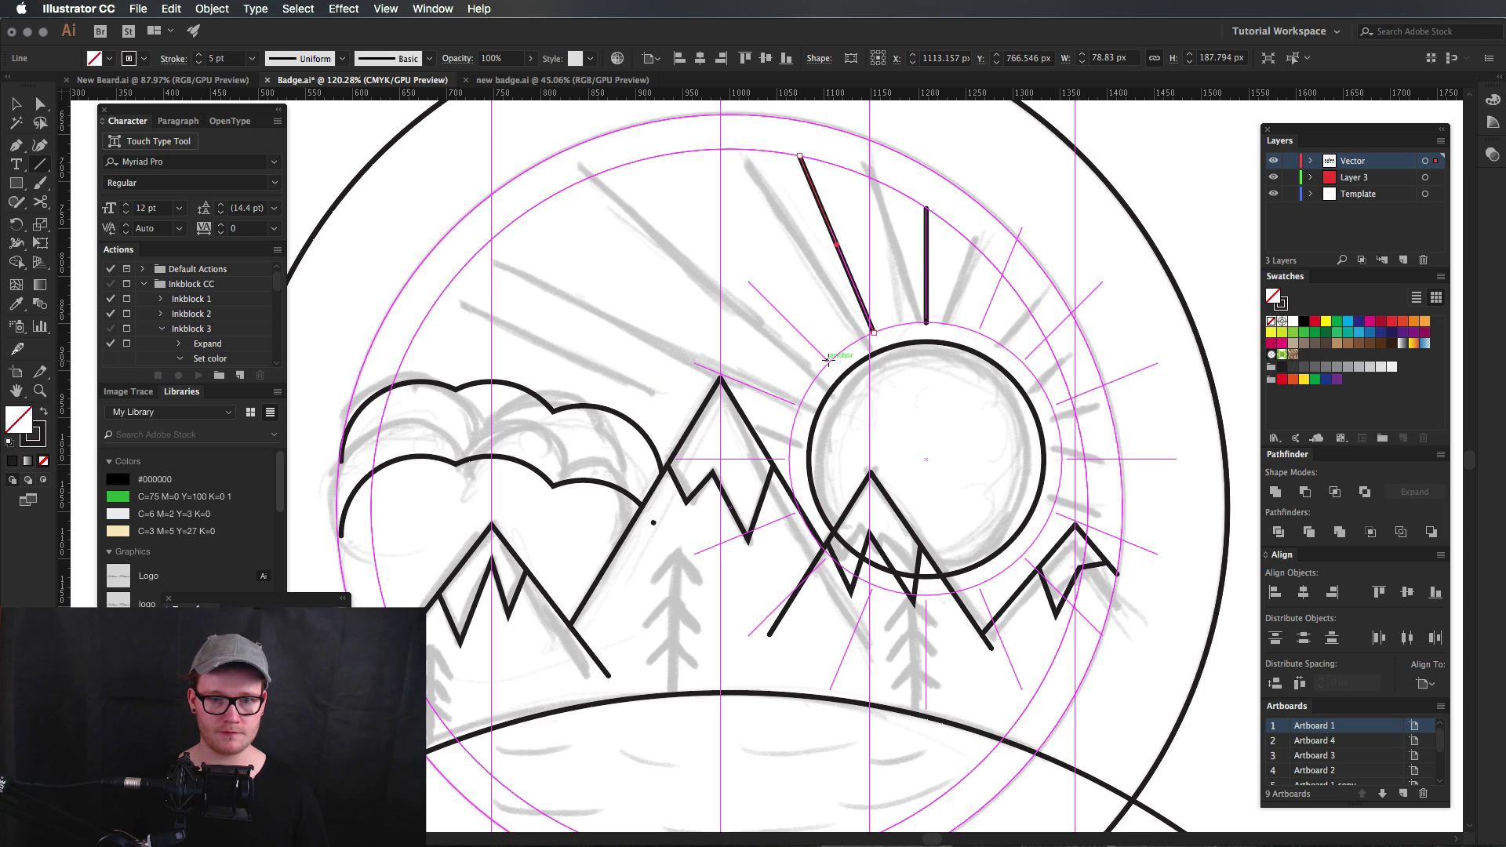
{"action": "key", "text": "super+z"}
{"action": "mouse_move", "coordinate": [828, 364]}
{"action": "left_mouse_down"}
{"action": "mouse_move", "coordinate": [753, 292]}
{"action": "mouse_move", "coordinate": [751, 269]}
{"action": "left_mouse_up"}
{"action": "left_click_drag", "start_coordinate": [828, 363], "coordinate": [631, 162]}
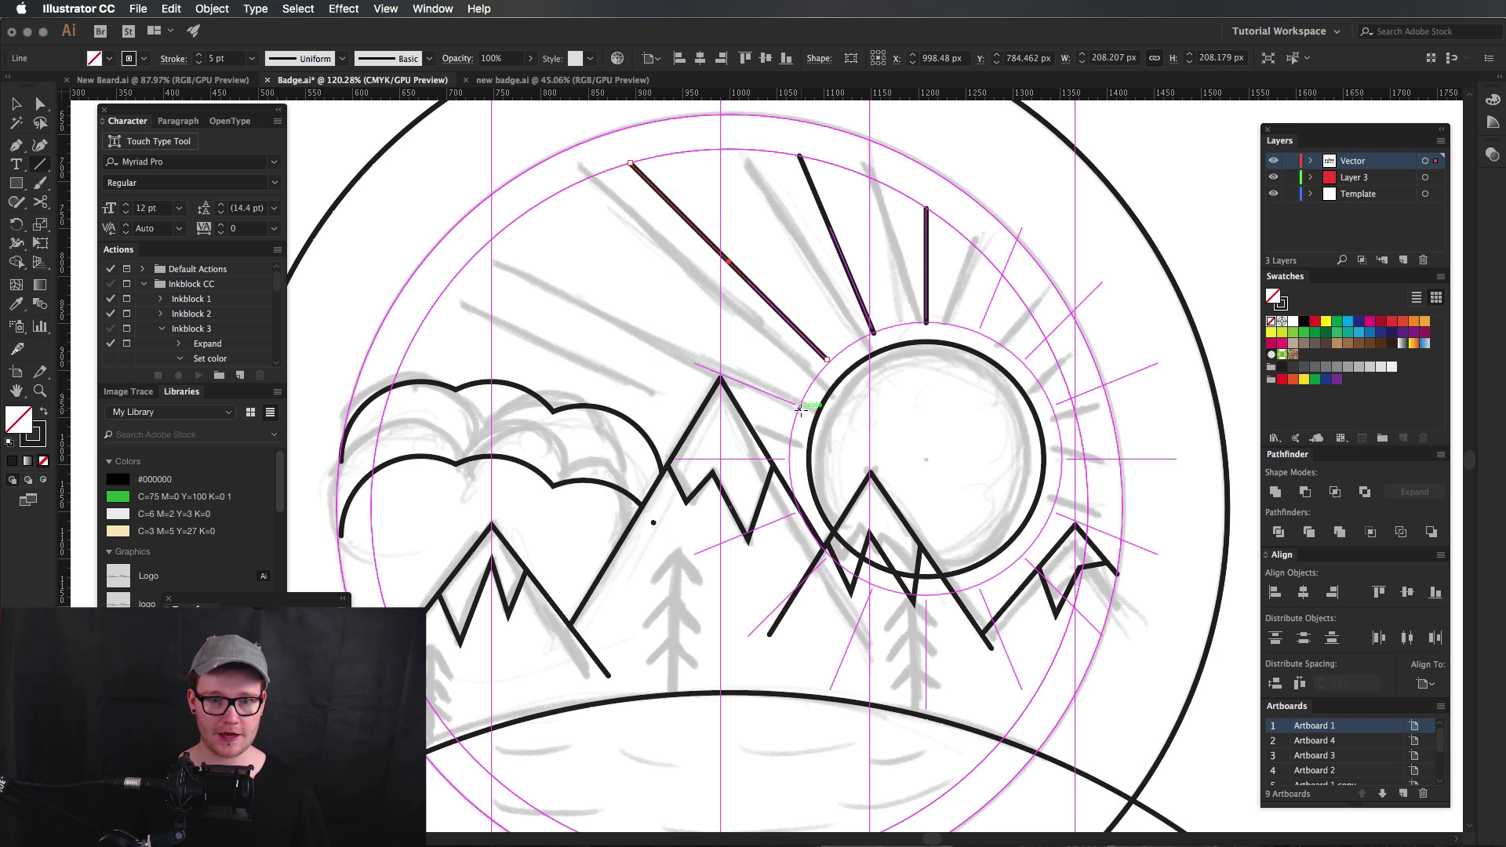
{"action": "left_click_drag", "start_coordinate": [799, 406], "coordinate": [469, 267]}
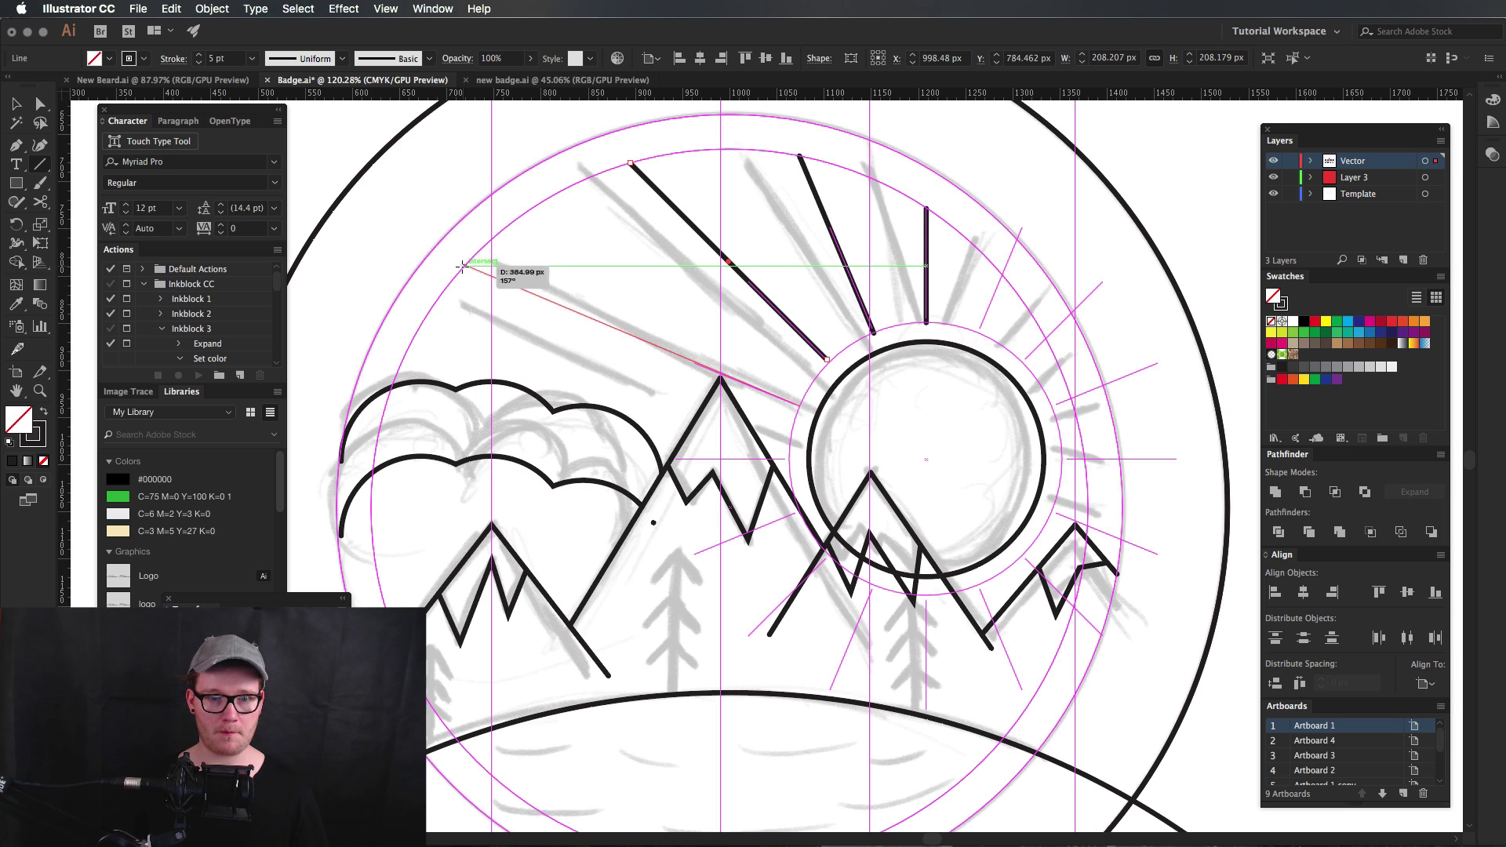
{"action": "left_click_drag", "start_coordinate": [465, 265], "coordinate": [465, 265]}
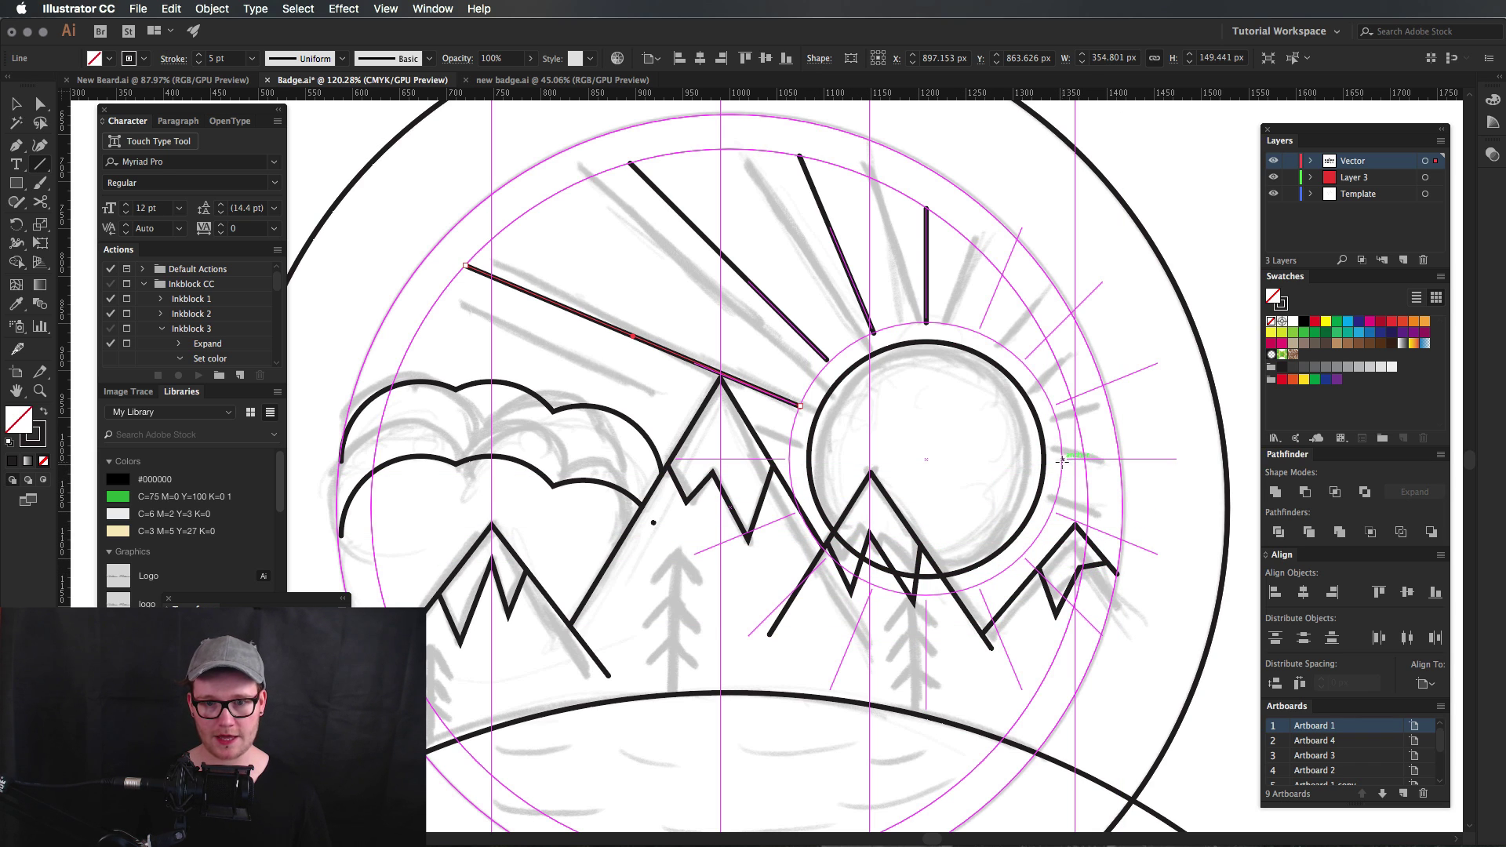
Draw four short sun rays along the guides right of the sun, from a horizontal one about 42 px long up to the one beside the vertical.
{"action": "mouse_move", "coordinate": [1062, 460]}
{"action": "left_mouse_down"}
{"action": "mouse_move", "coordinate": [1147, 460]}
{"action": "mouse_move", "coordinate": [1104, 460]}
{"action": "left_mouse_up"}
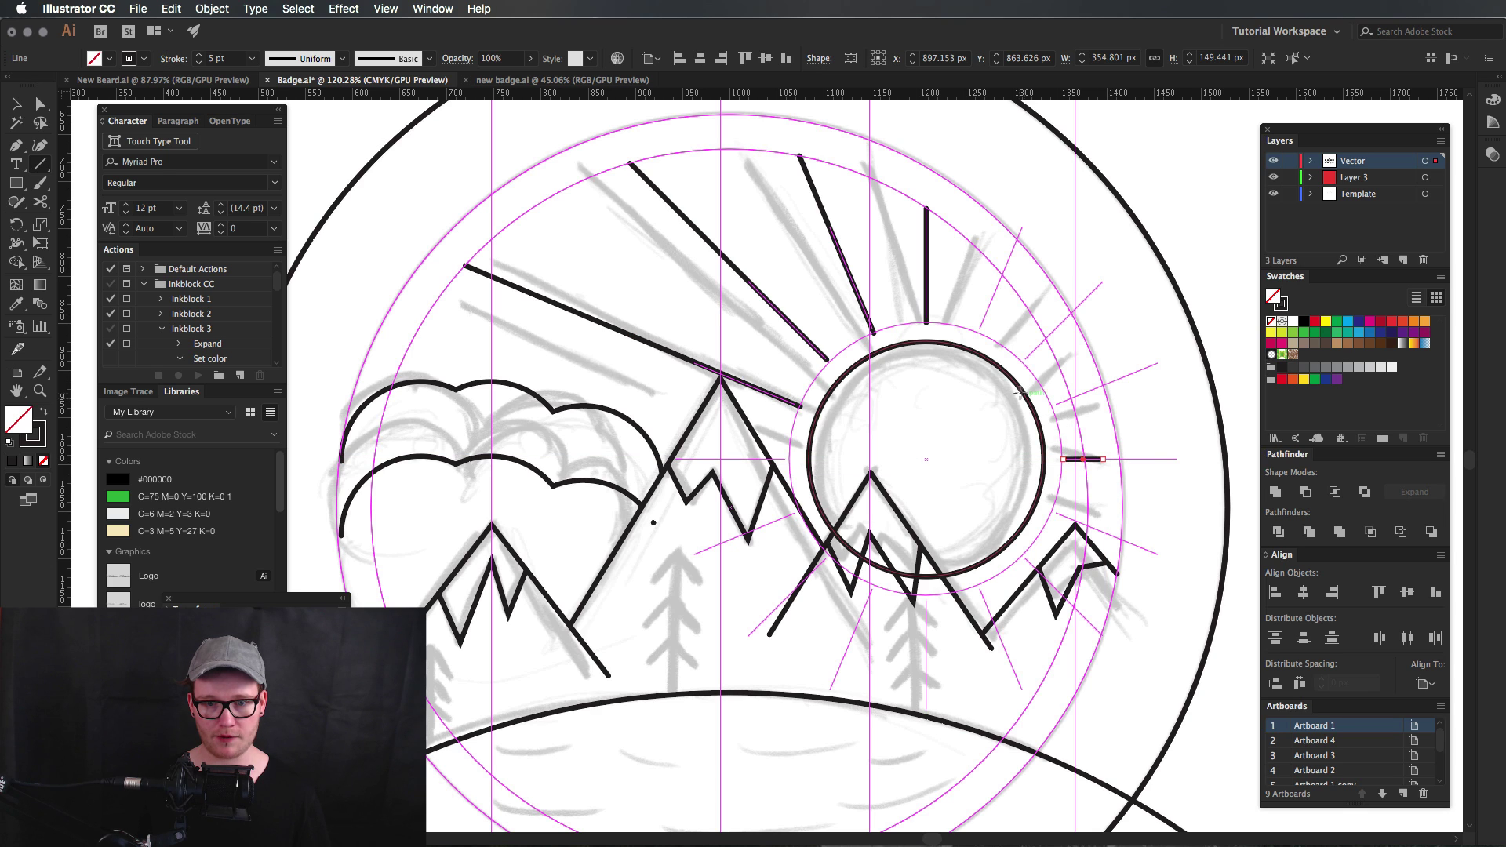
{"action": "key", "text": "super+z"}
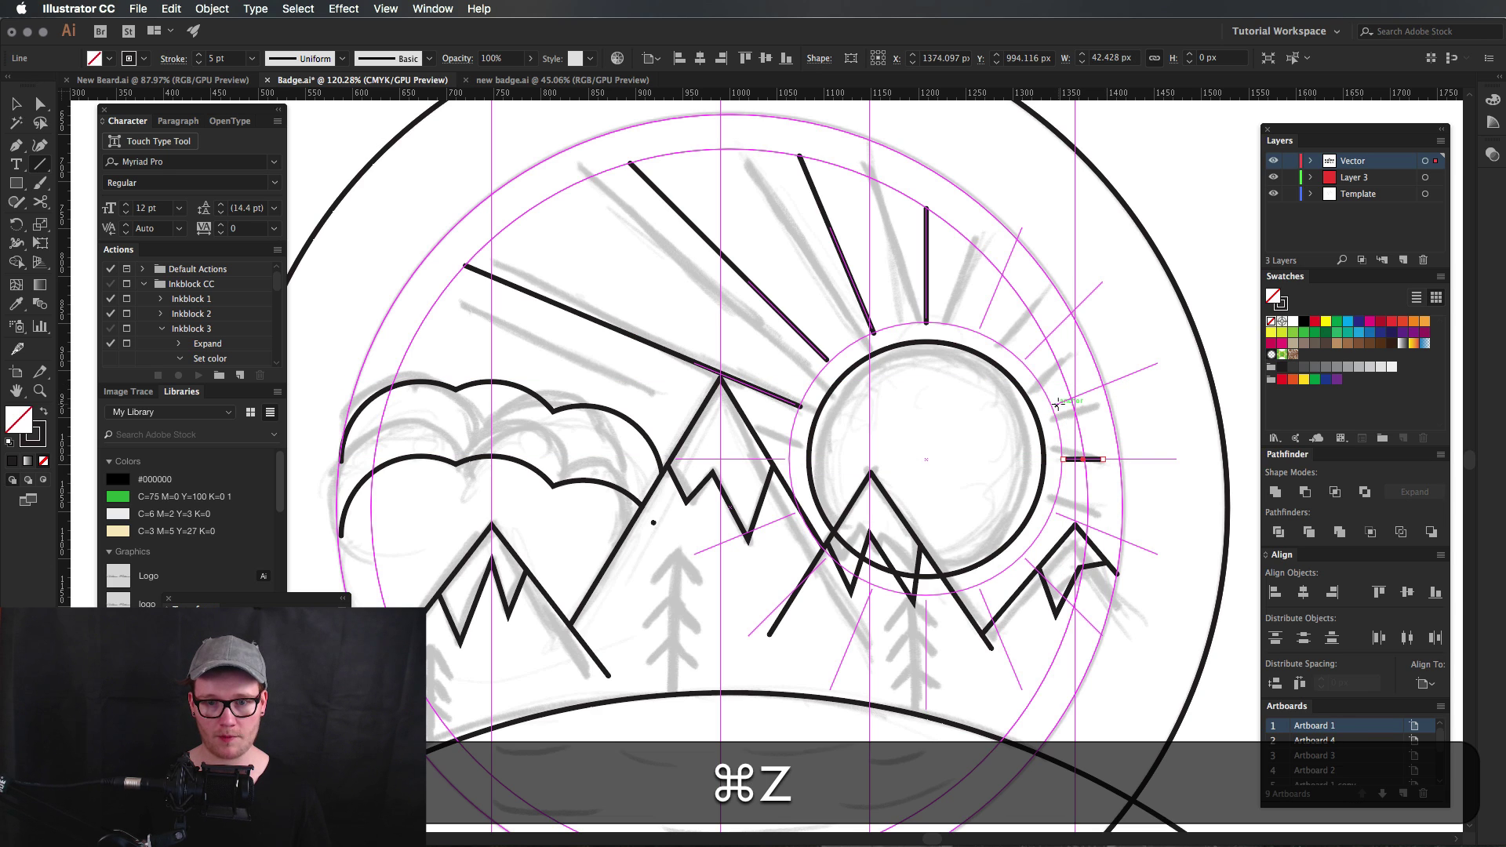
{"action": "left_click_drag", "start_coordinate": [1051, 407], "coordinate": [1105, 386]}
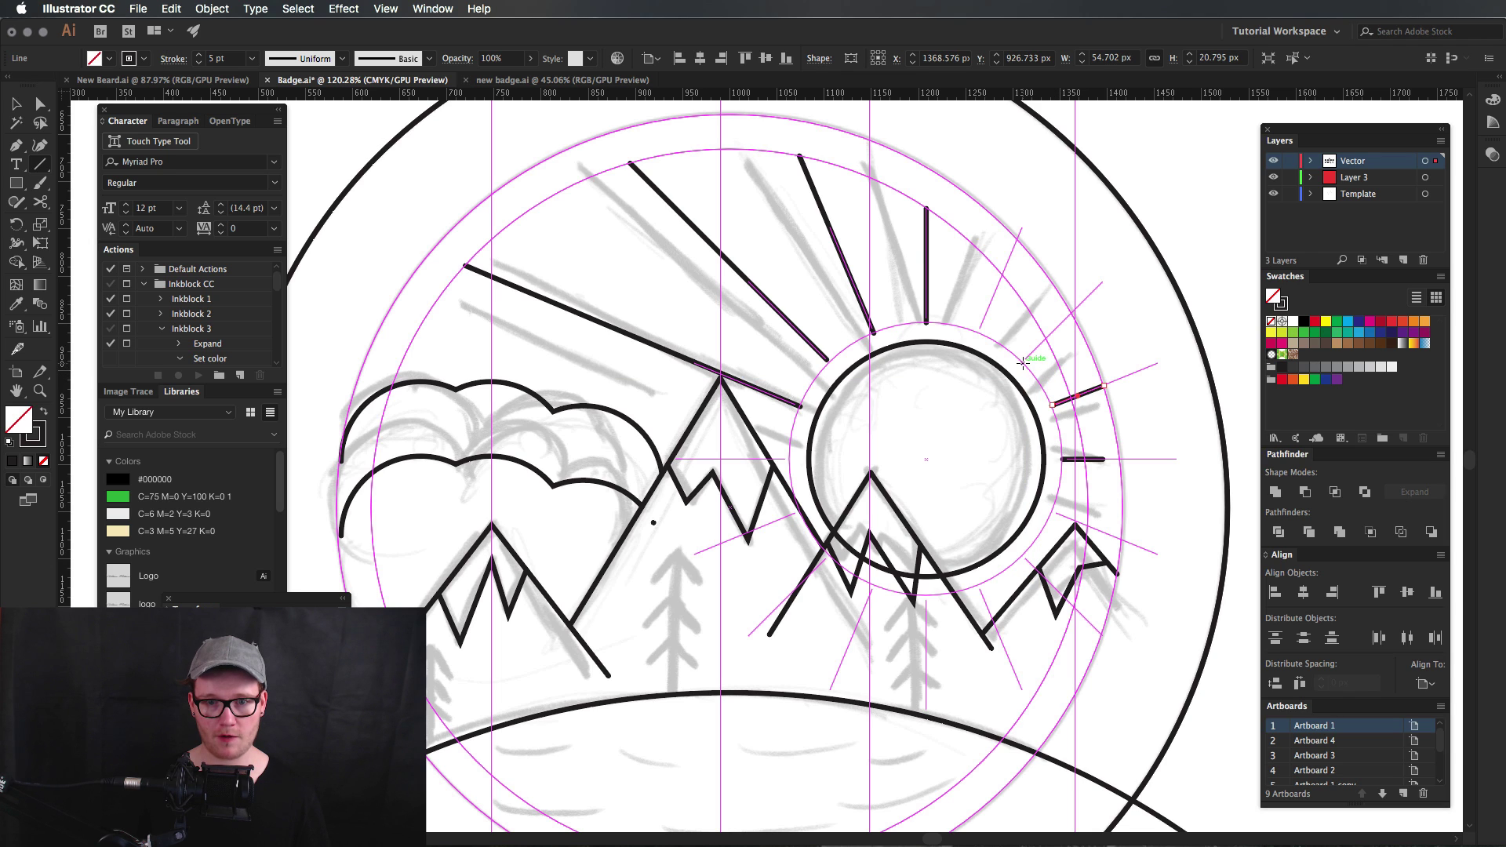
{"action": "mouse_move", "coordinate": [1023, 363]}
{"action": "left_mouse_down"}
{"action": "mouse_move", "coordinate": [1074, 314]}
{"action": "mouse_move", "coordinate": [1003, 275]}
{"action": "left_mouse_up"}
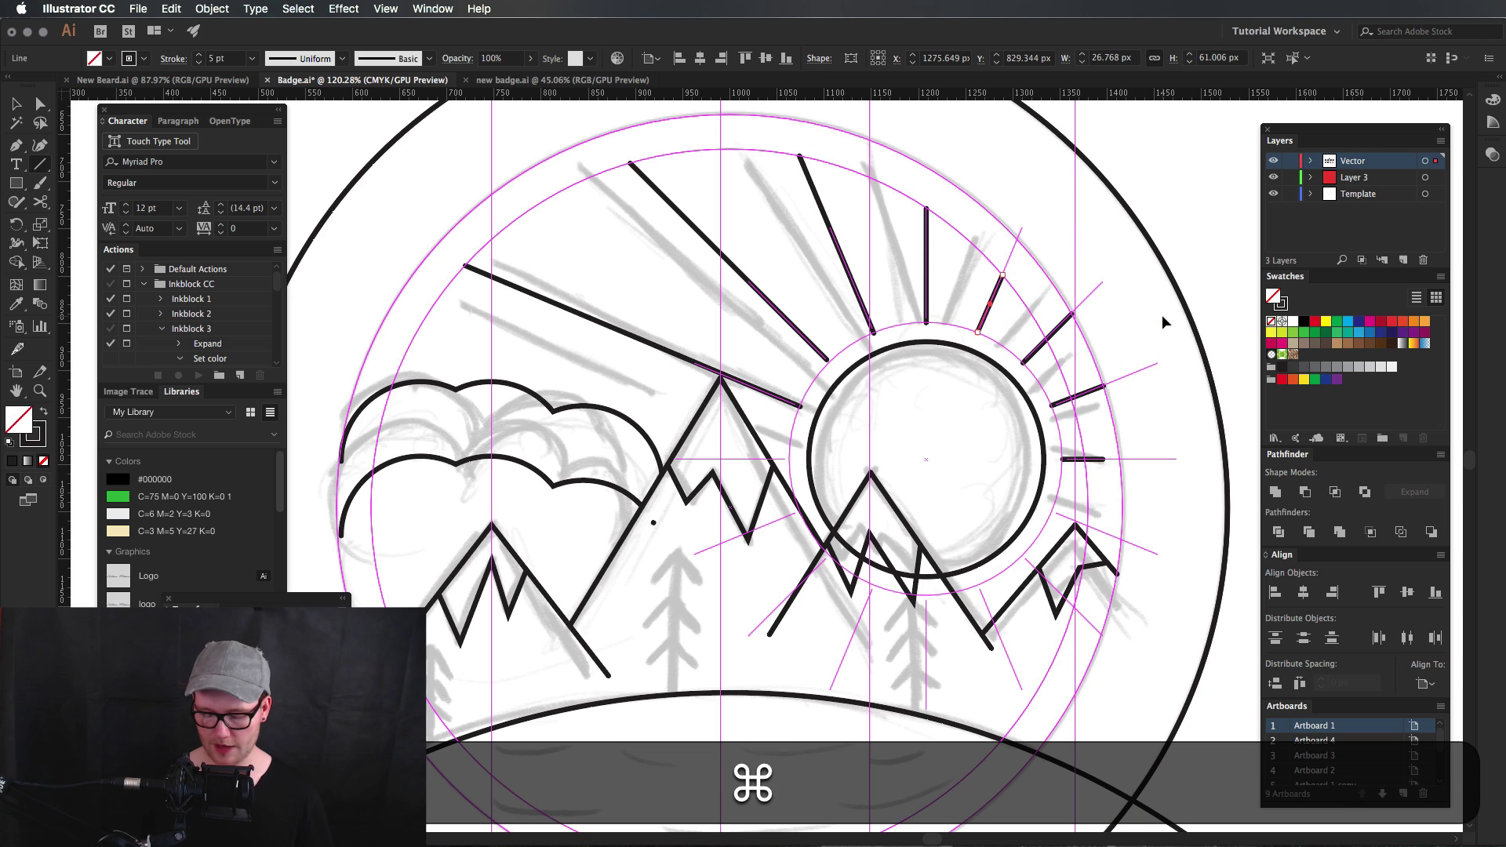
Hide the guides and shorten the diagonal short ray at the sun's upper right by pulling in its outer end.
{"action": "key", "text": "super+semicolon"}
{"action": "key", "text": "v"}
{"action": "key", "text": "z"}
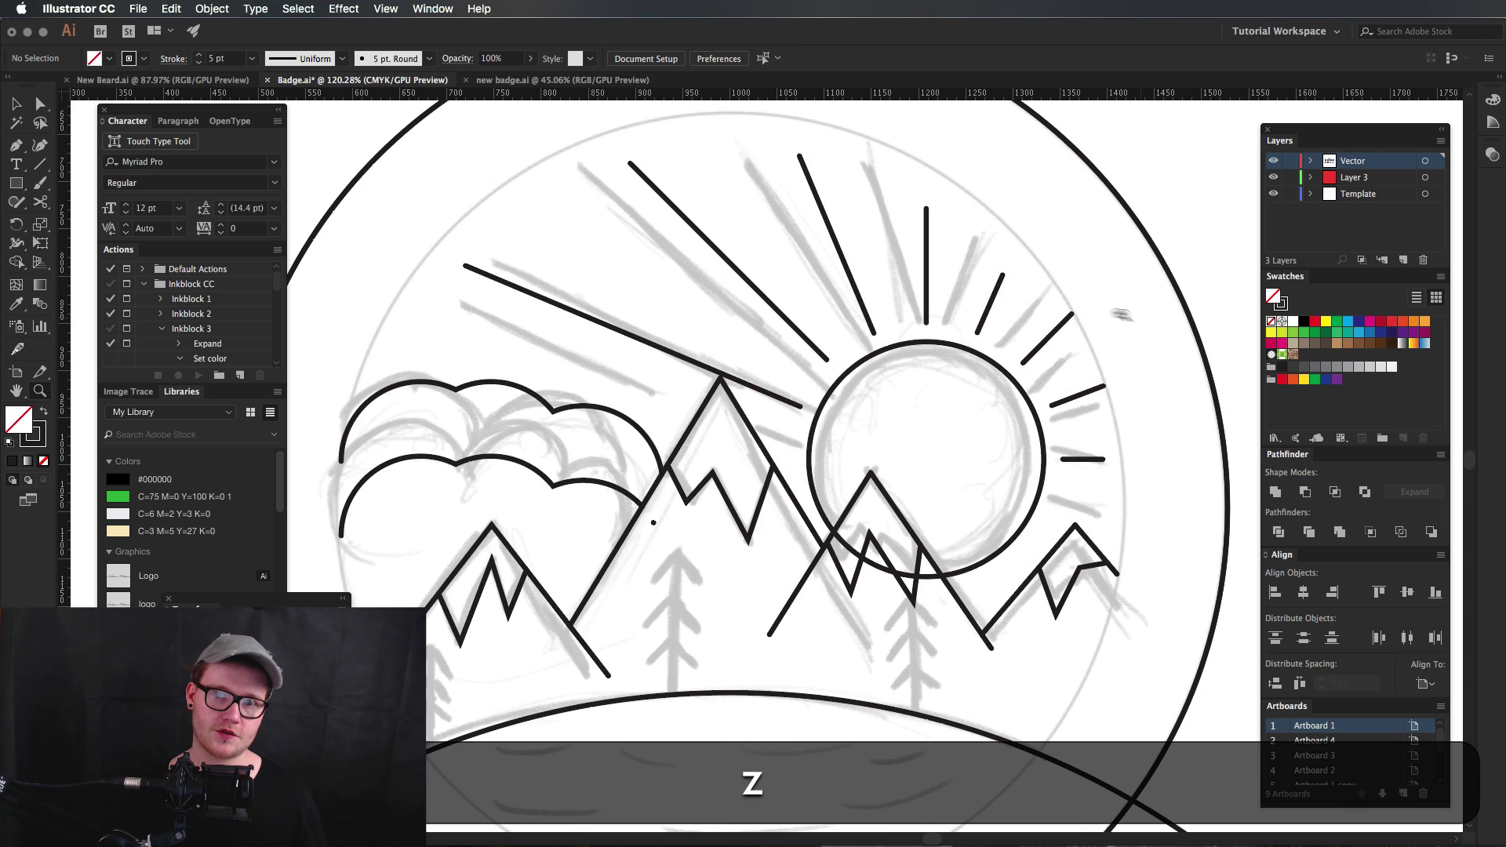
{"action": "key", "text": "a"}
{"action": "left_click", "coordinate": [1071, 314]}
{"action": "left_click_drag", "start_coordinate": [1071, 314], "coordinate": [1060, 326]}
{"action": "left_click", "coordinate": [1154, 331]}
{"action": "key", "text": "z"}
{"action": "left_click_drag", "start_coordinate": [1151, 333], "coordinate": [1062, 368]}
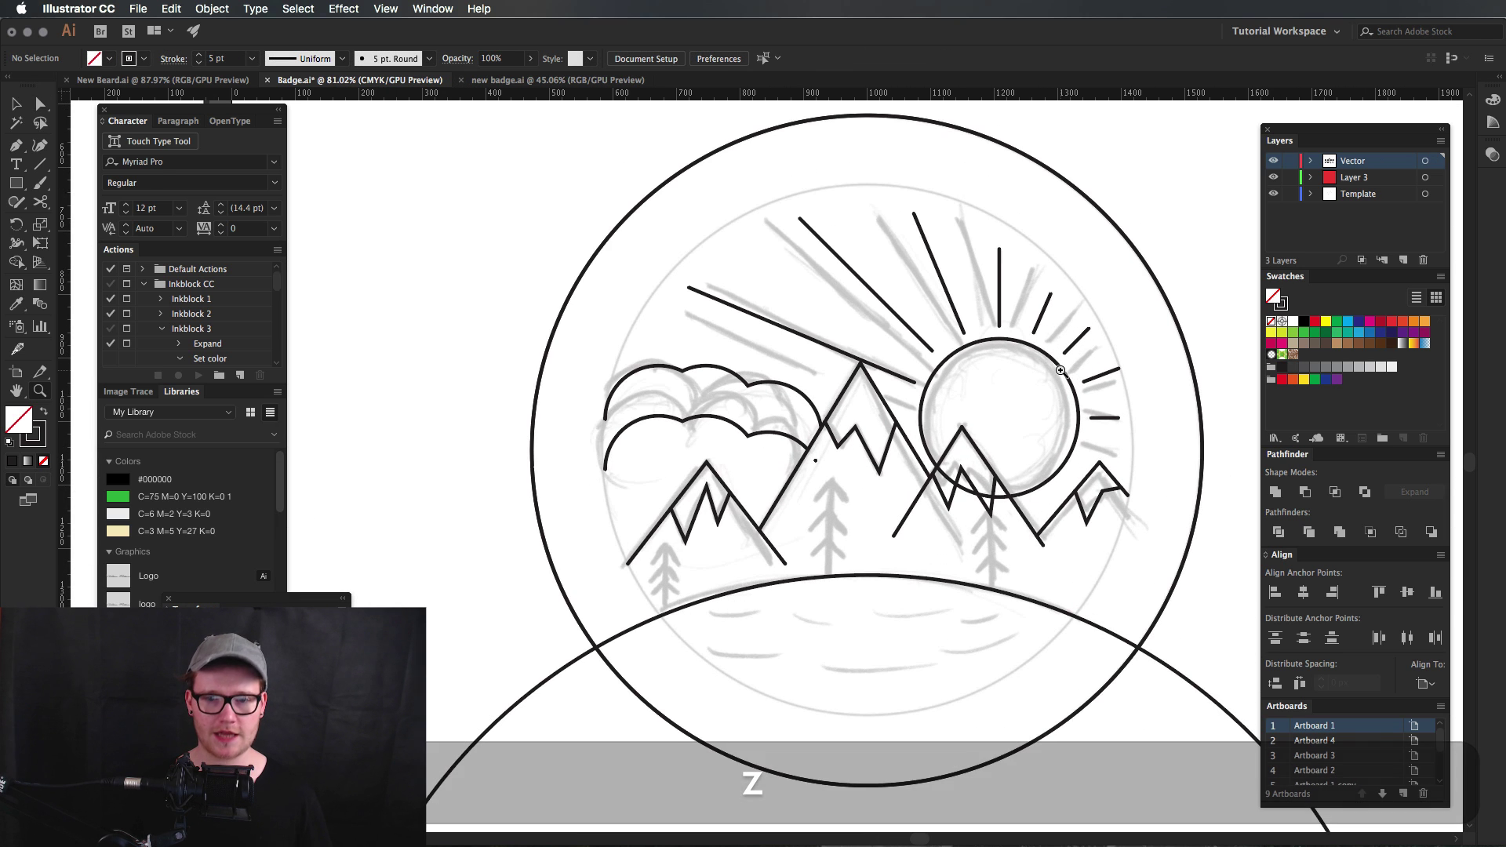
Duplicate the outer badge circle in place and scale the copy about its center to about 833 px, matching the sketched inner circle.
{"action": "key", "text": "l"}
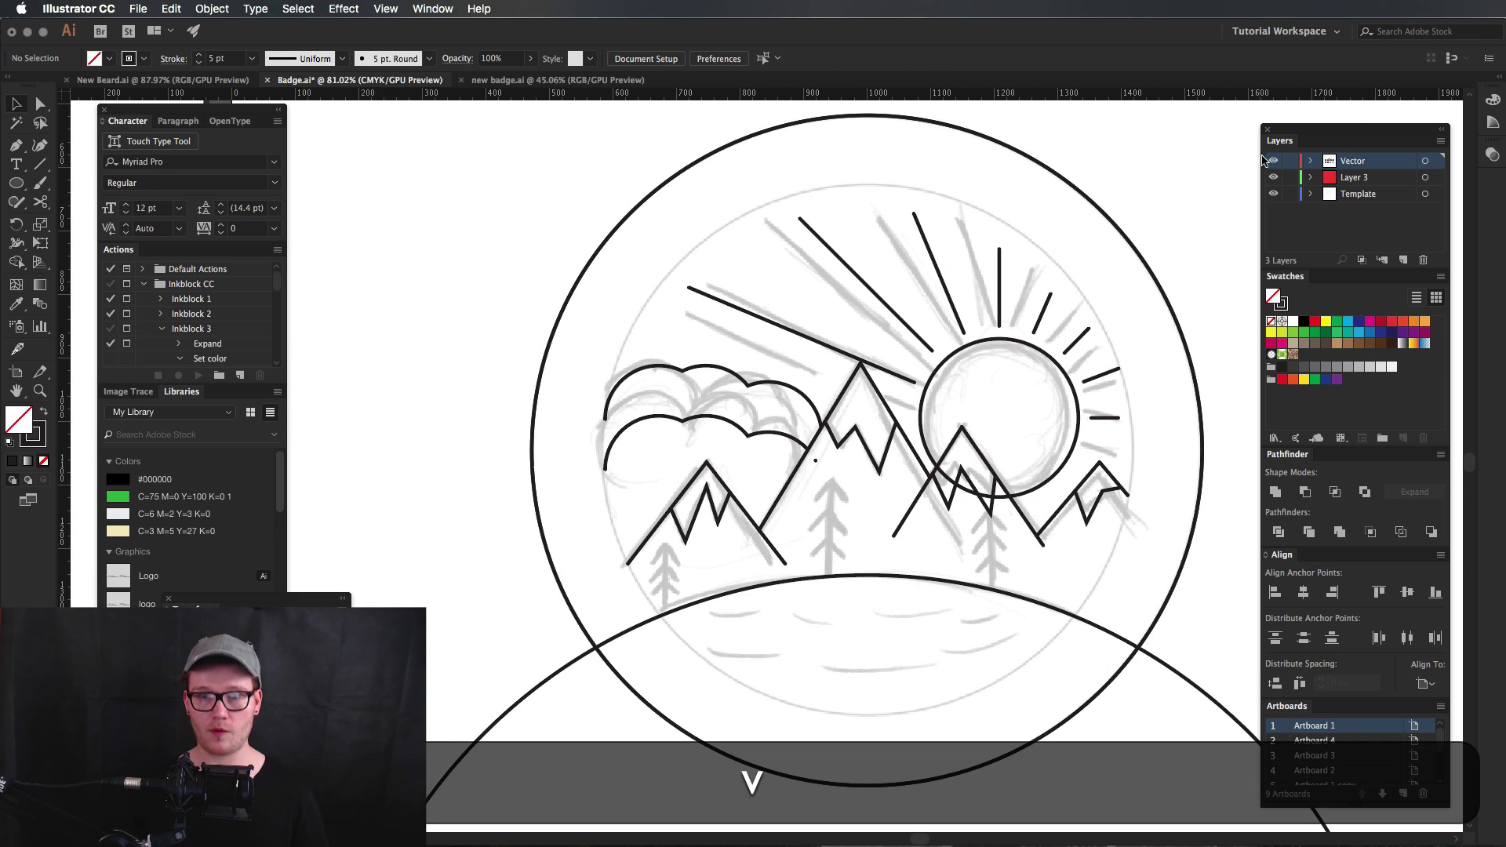
{"action": "left_click", "coordinate": [1133, 245]}
{"action": "key", "text": "super+c"}
{"action": "key", "text": "super+f"}
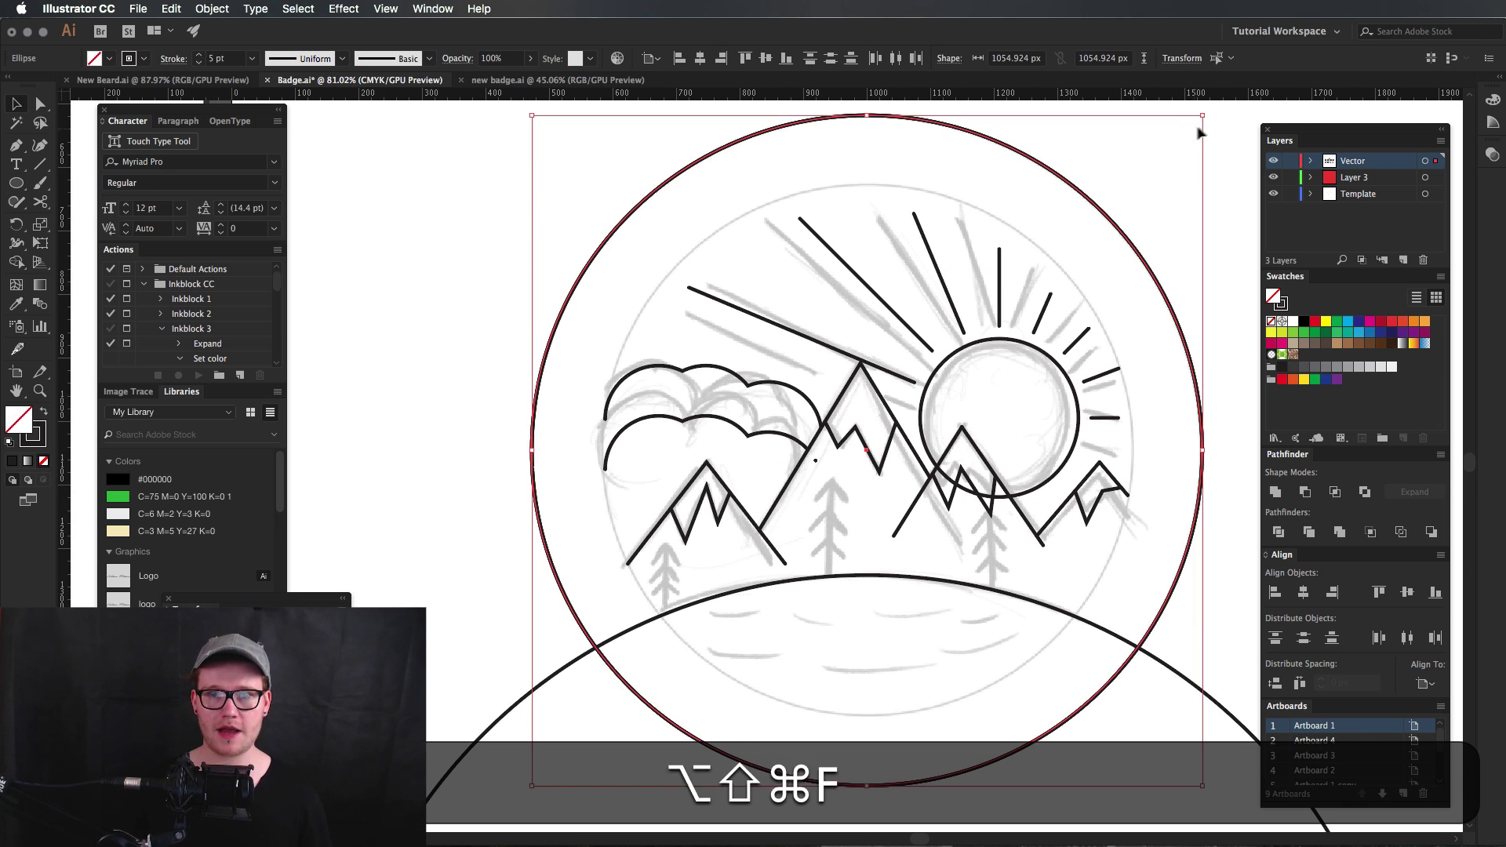
{"action": "left_click_drag", "start_coordinate": [1204, 118], "coordinate": [1150, 189]}
{"action": "key", "text": "z"}
{"action": "left_click_drag", "start_coordinate": [725, 596], "coordinate": [838, 582]}
{"action": "key", "text": "space"}
{"action": "left_click_drag", "start_coordinate": [838, 580], "coordinate": [779, 642]}
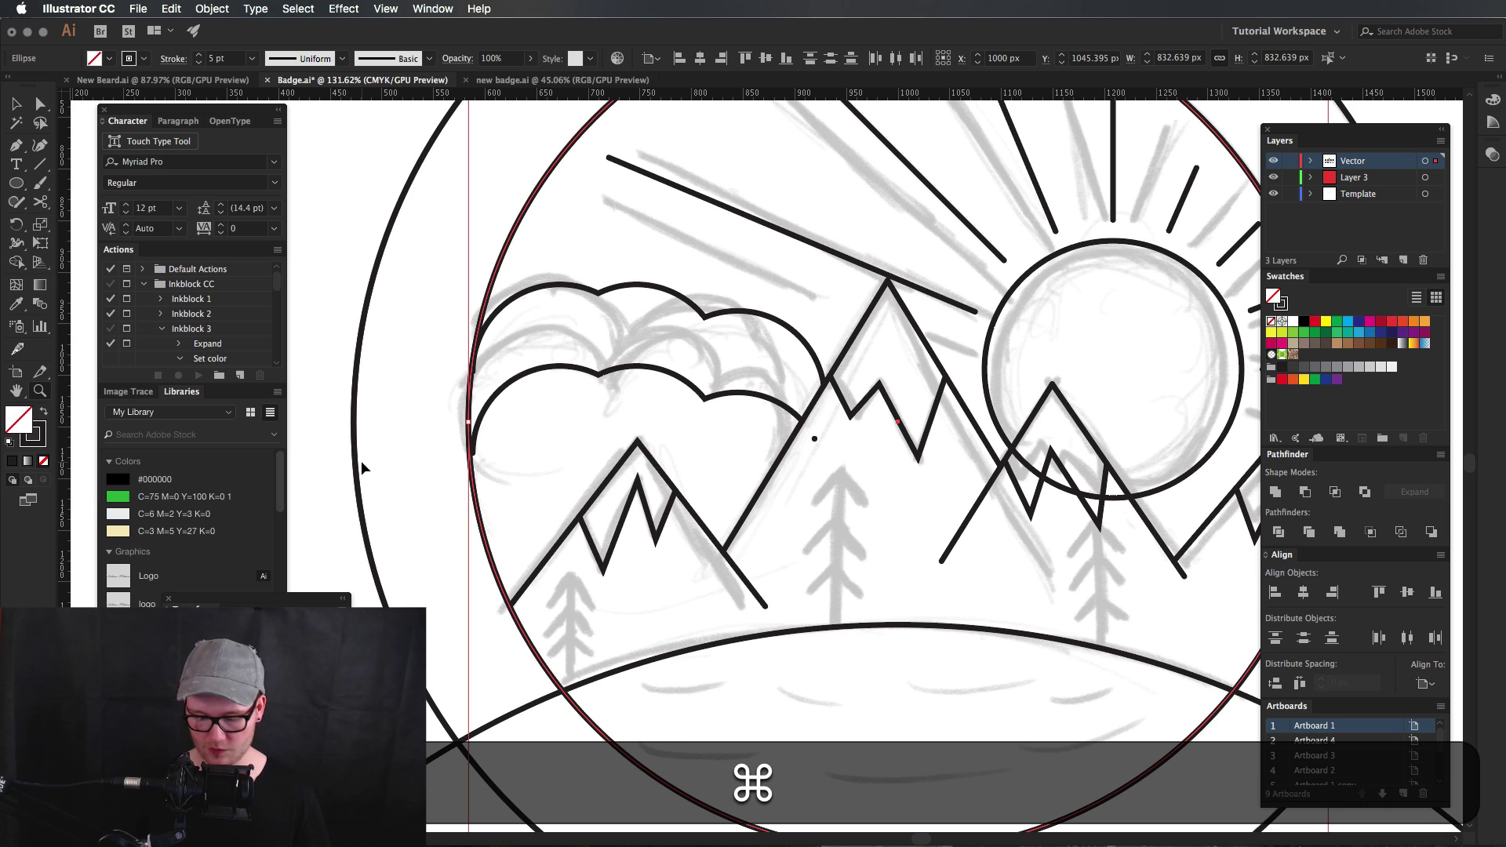
Show the guides again and draw a vertical tree trunk on the center guide between the main mountain and the hill.
{"action": "key", "text": "super+semicolon"}
{"action": "left_click", "coordinate": [940, 622]}
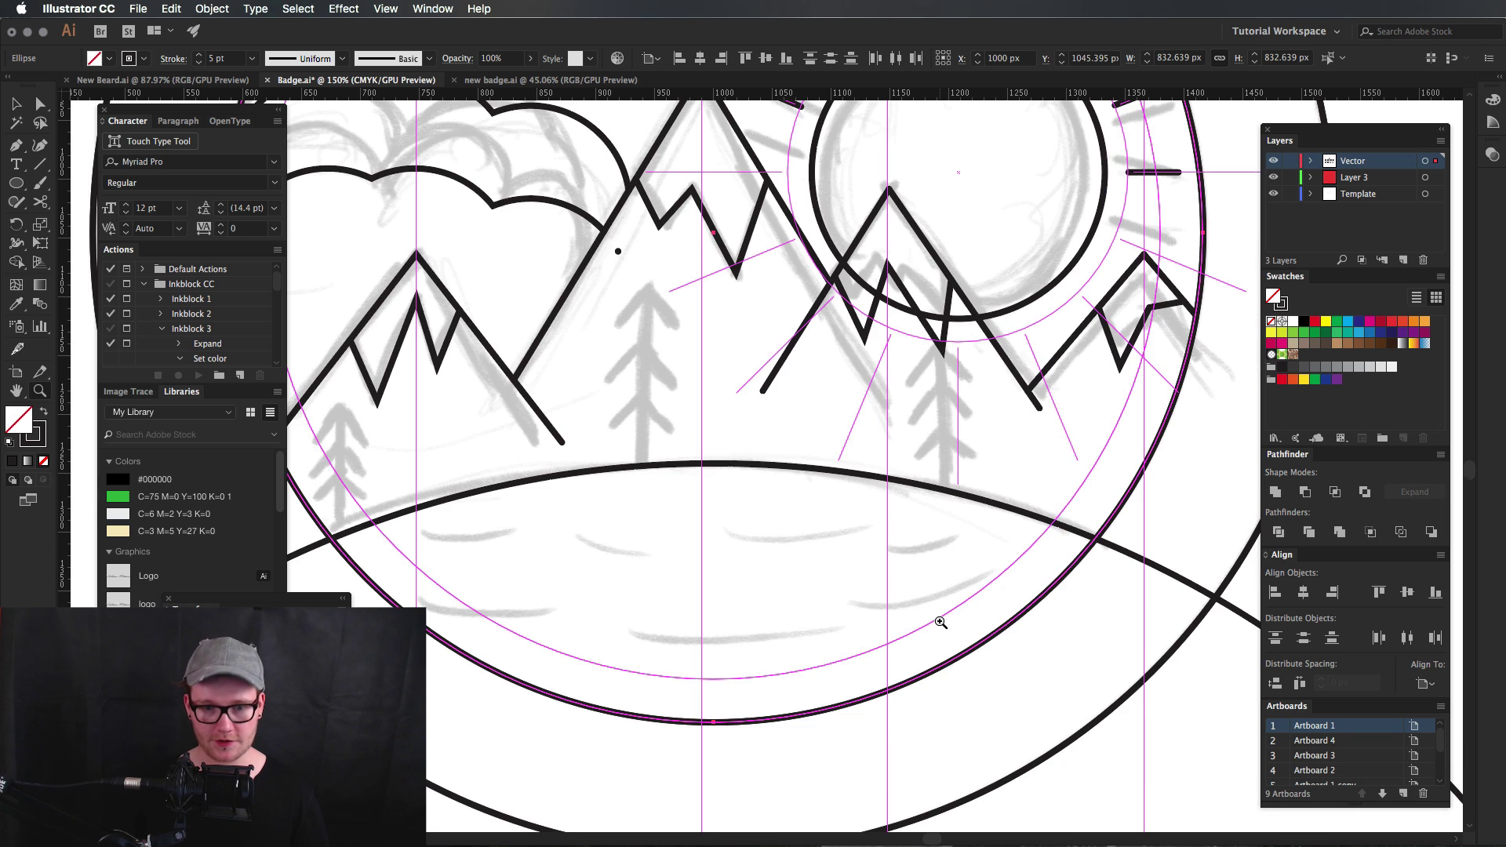
{"action": "key", "text": "space"}
{"action": "left_click_drag", "start_coordinate": [879, 543], "coordinate": [961, 636]}
{"action": "key", "text": "p"}
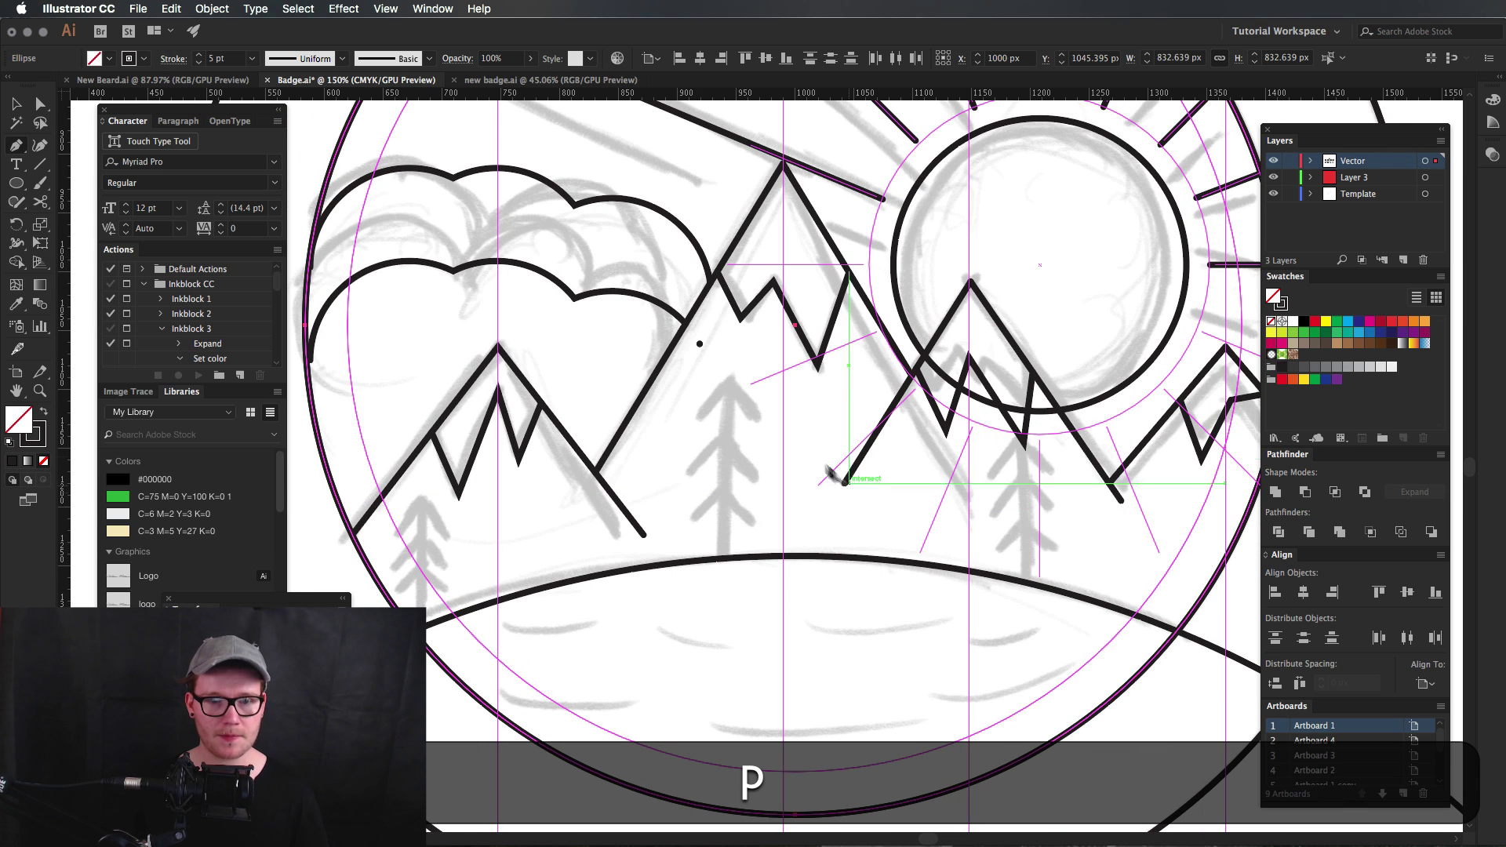
{"action": "left_click", "coordinate": [784, 441]}
{"action": "left_click", "coordinate": [783, 540], "text": "shift"}
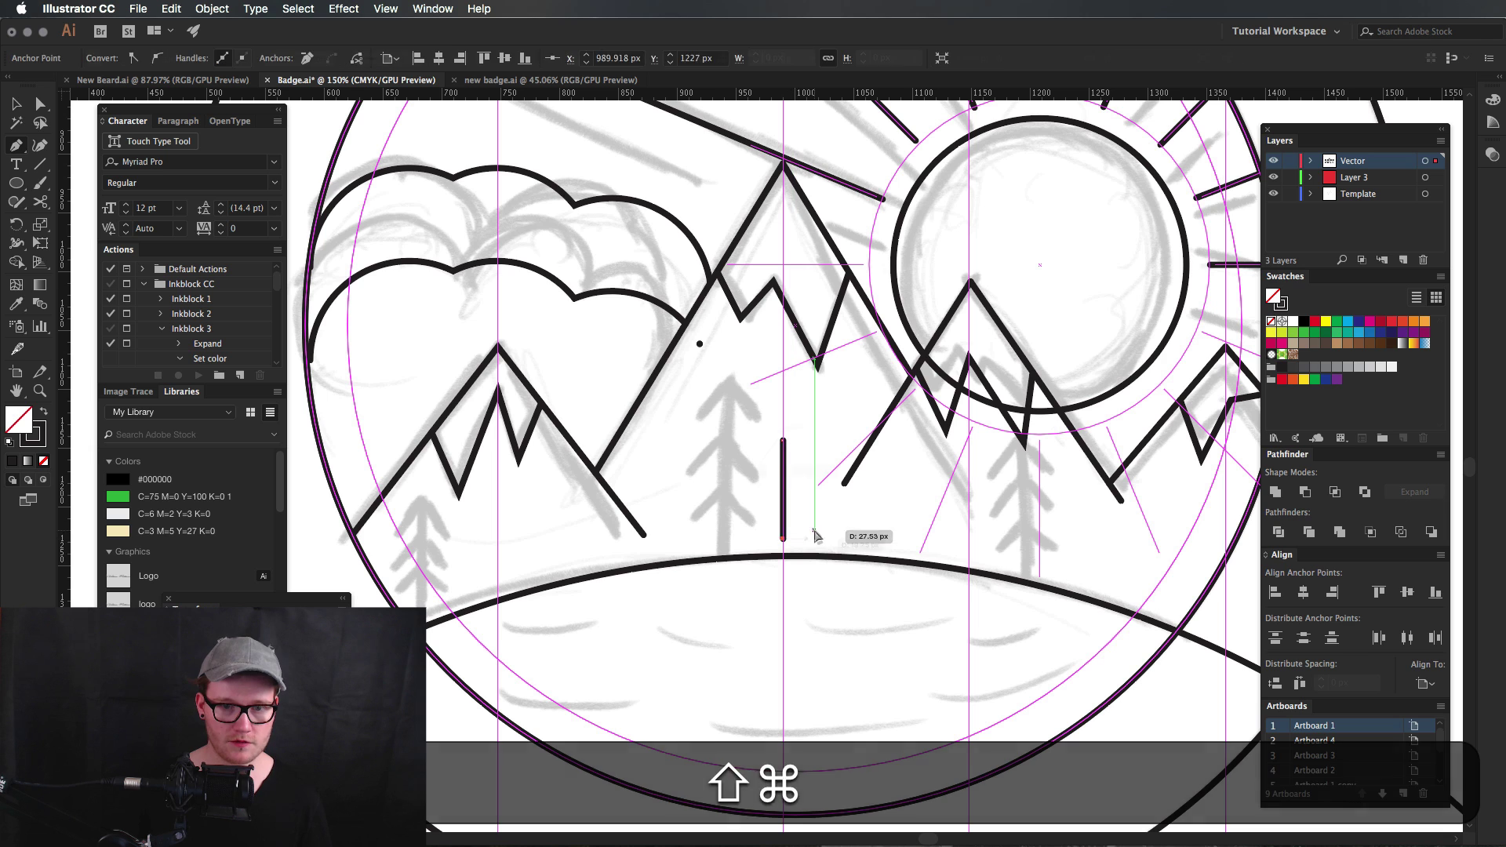
{"action": "left_click", "coordinate": [815, 535], "text": "super"}
Draw a slanted branch from the top of the trunk down to its left, about 22 px wide and 31 px high.
{"action": "left_click", "coordinate": [783, 431]}
{"action": "left_click", "coordinate": [757, 469]}
{"action": "key", "text": "v"}
{"action": "left_click", "coordinate": [763, 492]}
{"action": "key", "text": "z"}
{"action": "left_click", "coordinate": [741, 481]}
{"action": "left_click_drag", "start_coordinate": [811, 474], "coordinate": [822, 495]}
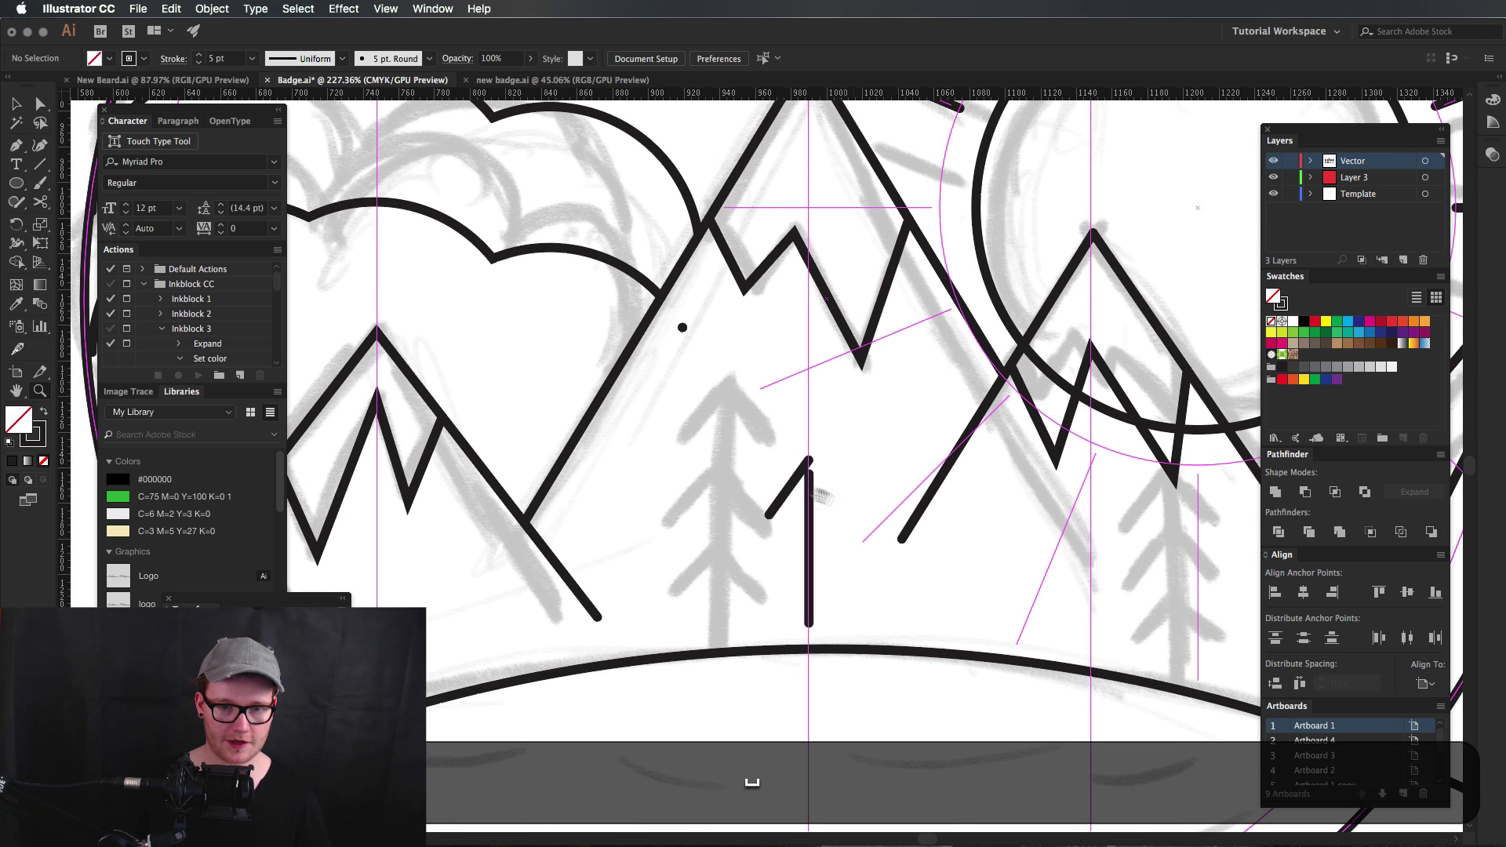
Reflect a copy of the branch across a vertical axis at the trunk's top and join both halves at the tip.
{"action": "left_click", "coordinate": [784, 503]}
{"action": "key", "text": "o"}
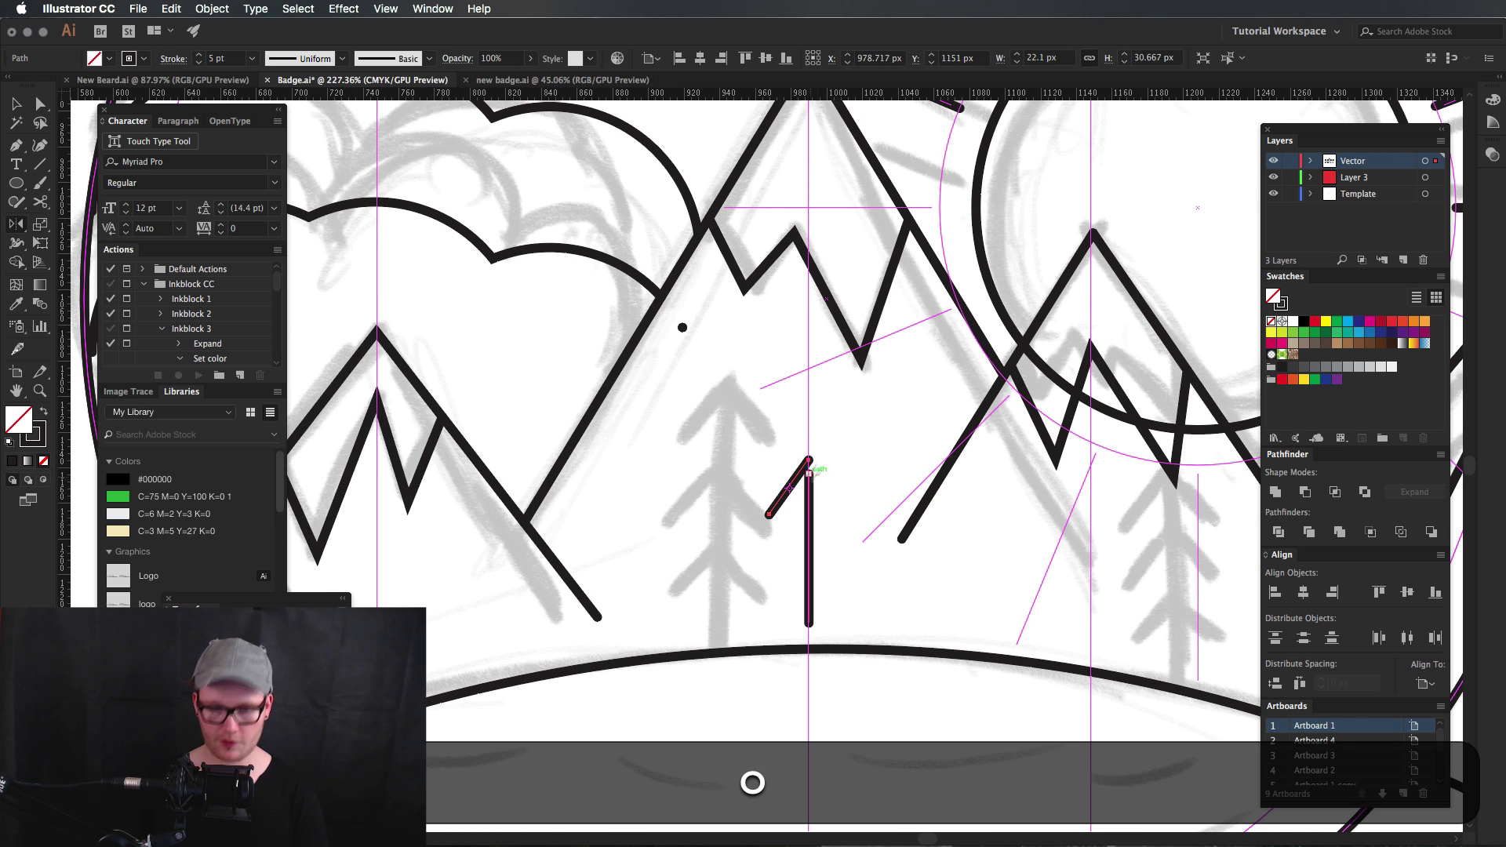
{"action": "left_click", "coordinate": [808, 460], "text": "alt"}
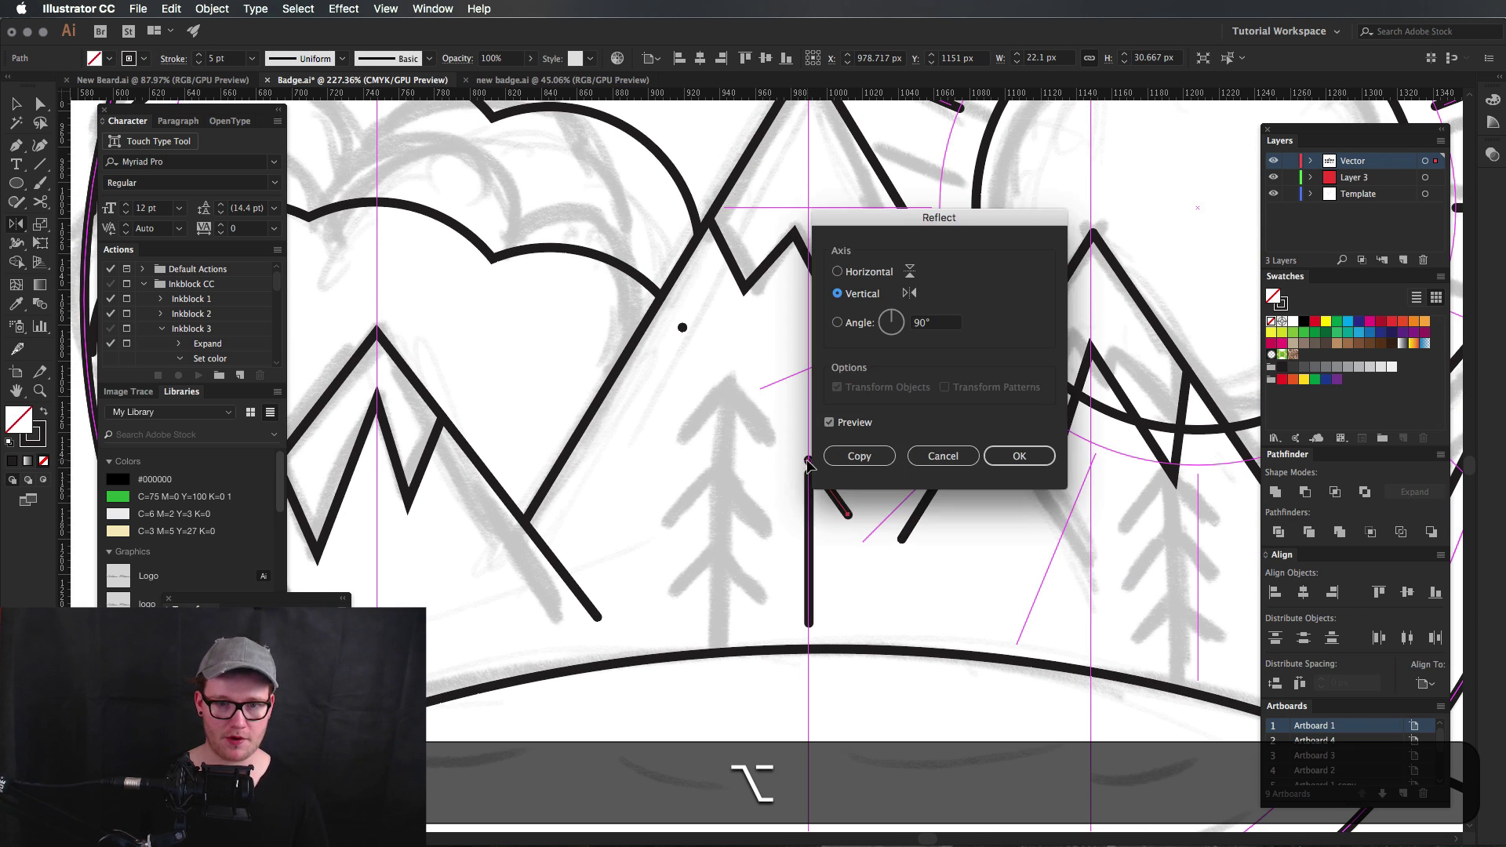
{"action": "left_click", "coordinate": [851, 466]}
{"action": "key", "text": "a"}
{"action": "left_click_drag", "start_coordinate": [817, 446], "coordinate": [802, 470]}
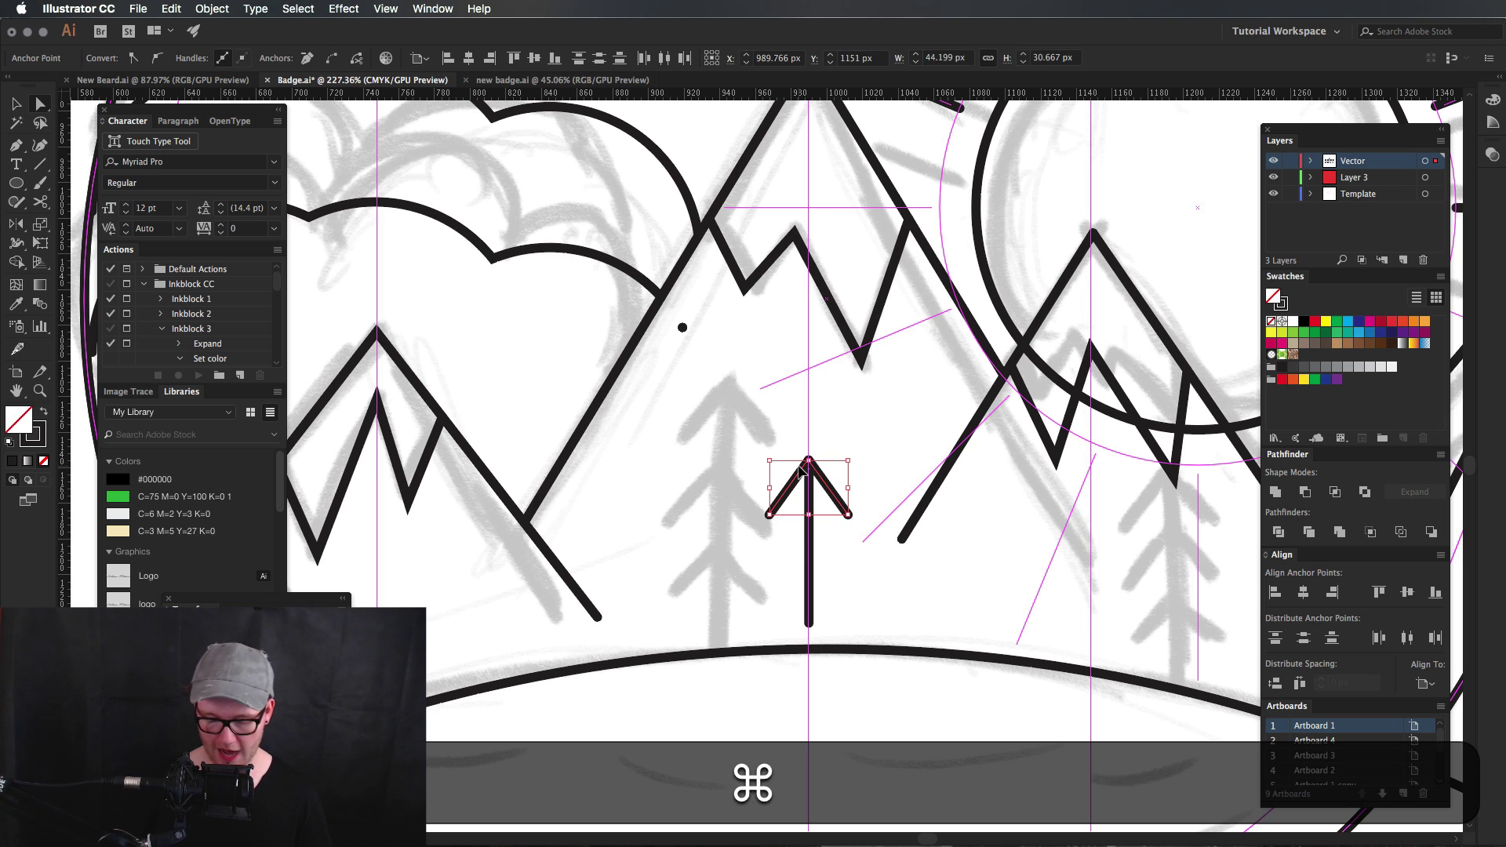
{"action": "key", "text": "super+j"}
Nudge the joined branch pair down slightly and stack two copies of it along the trunk to complete the tree.
{"action": "key", "text": "v"}
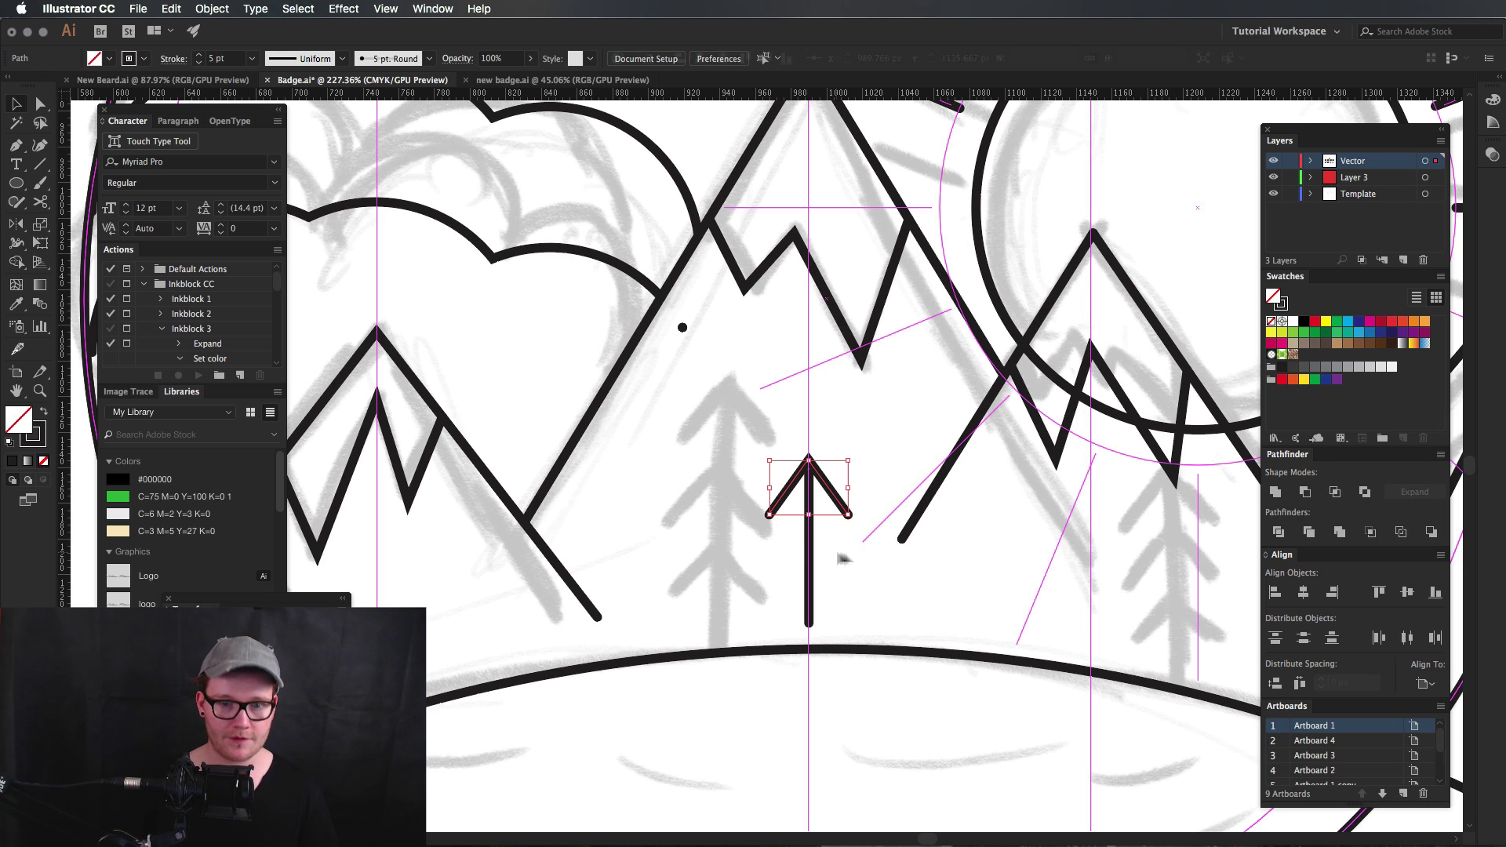
{"action": "key", "text": "Down"}
{"action": "key", "text": "Down"}
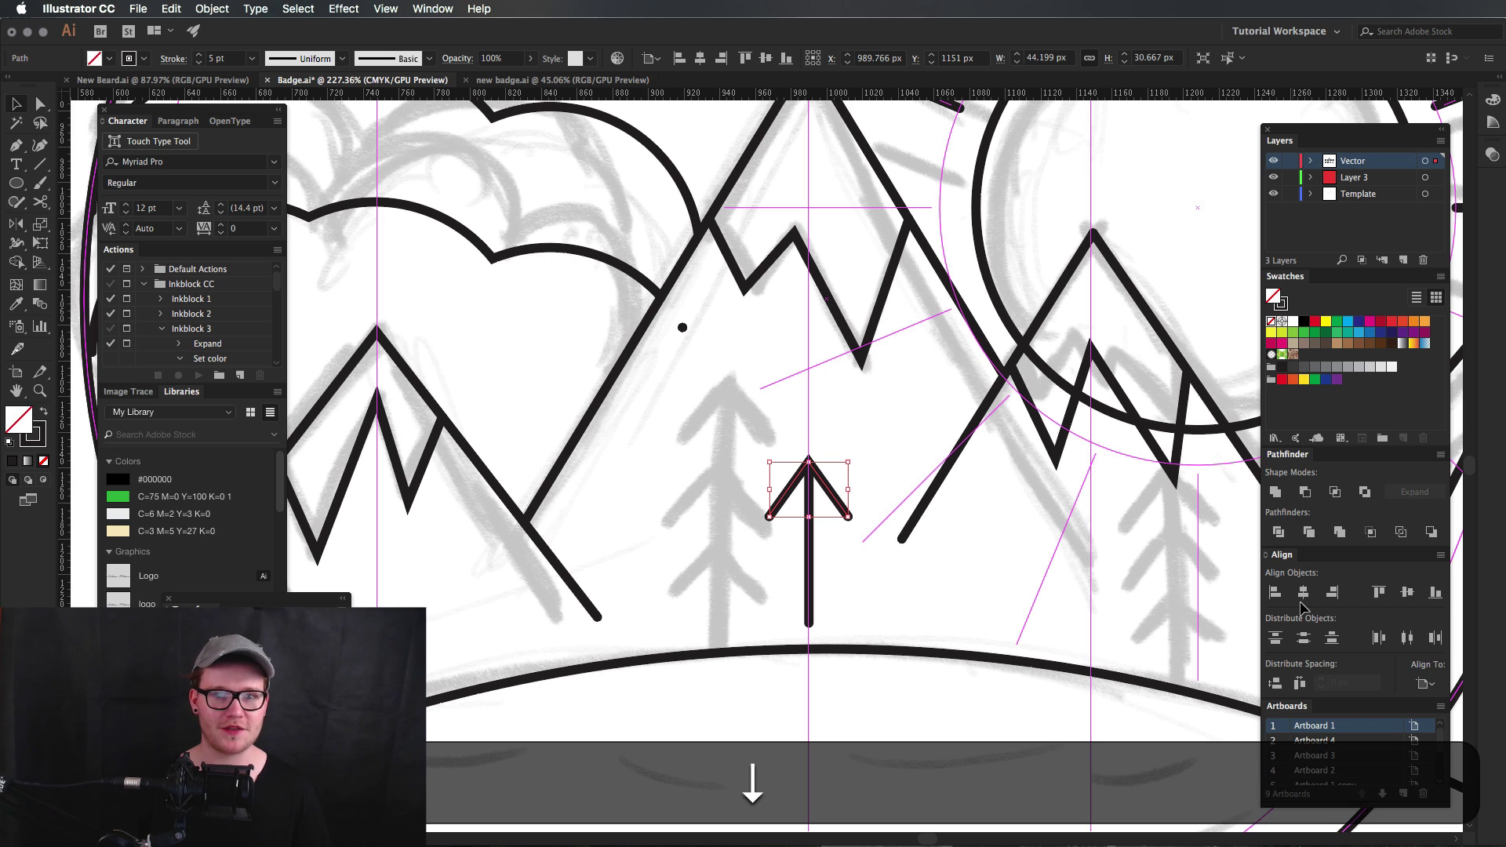
{"action": "left_click", "coordinate": [1026, 506]}
{"action": "key", "text": "space"}
{"action": "key", "text": "v"}
{"action": "left_click_drag", "start_coordinate": [878, 555], "coordinate": [898, 623]}
{"action": "left_click", "coordinate": [926, 617]}
{"action": "left_click_drag", "start_coordinate": [796, 531], "coordinate": [797, 532]}
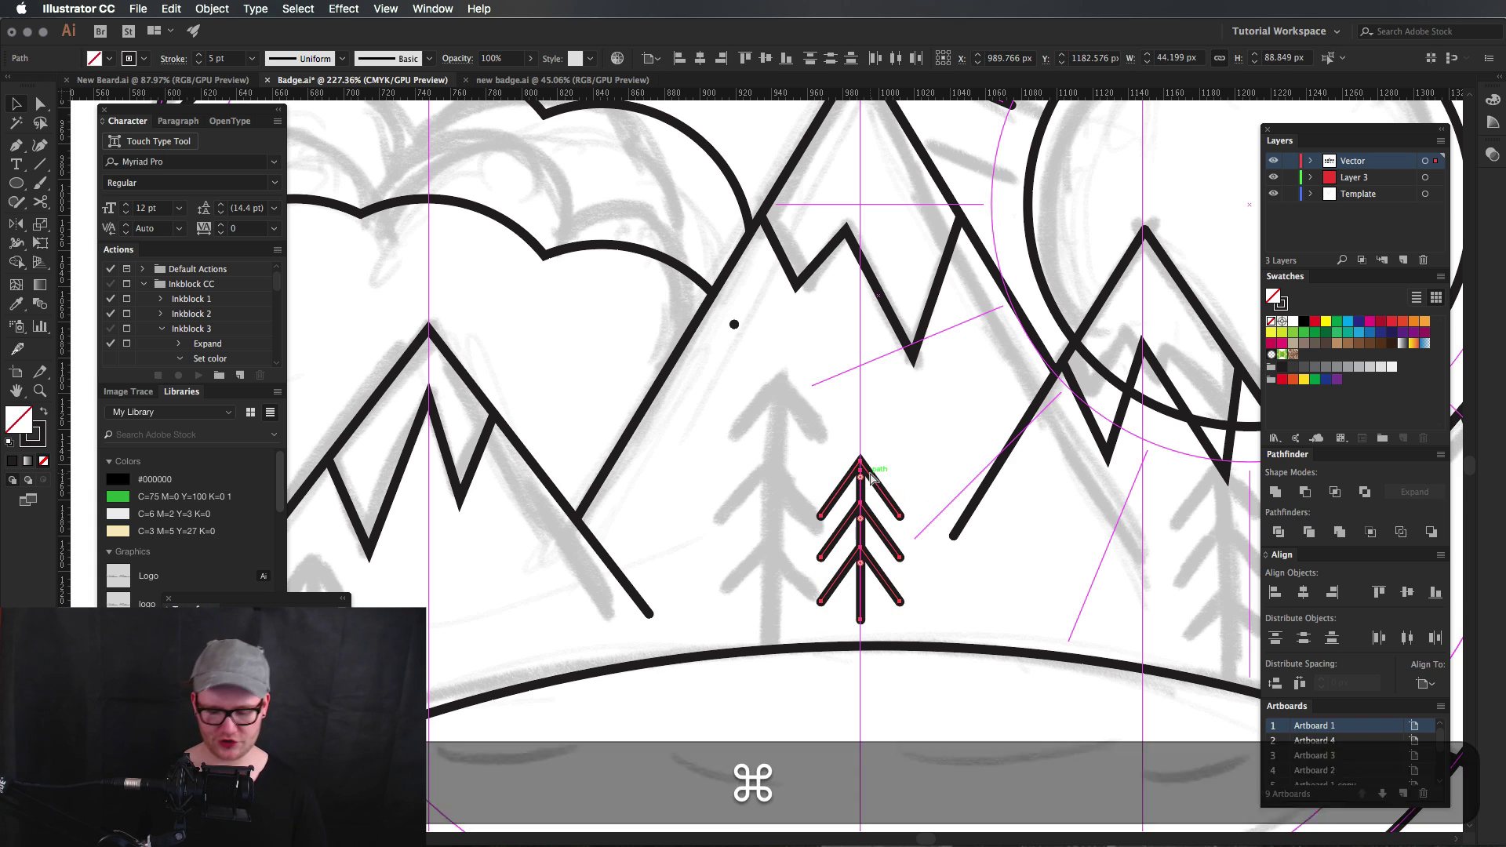
Group the tree's trunk and branches and scale the group up slightly around its center.
{"action": "key", "text": "super+g"}
{"action": "left_click_drag", "start_coordinate": [903, 462], "coordinate": [912, 450]}
{"action": "left_click", "coordinate": [918, 451]}
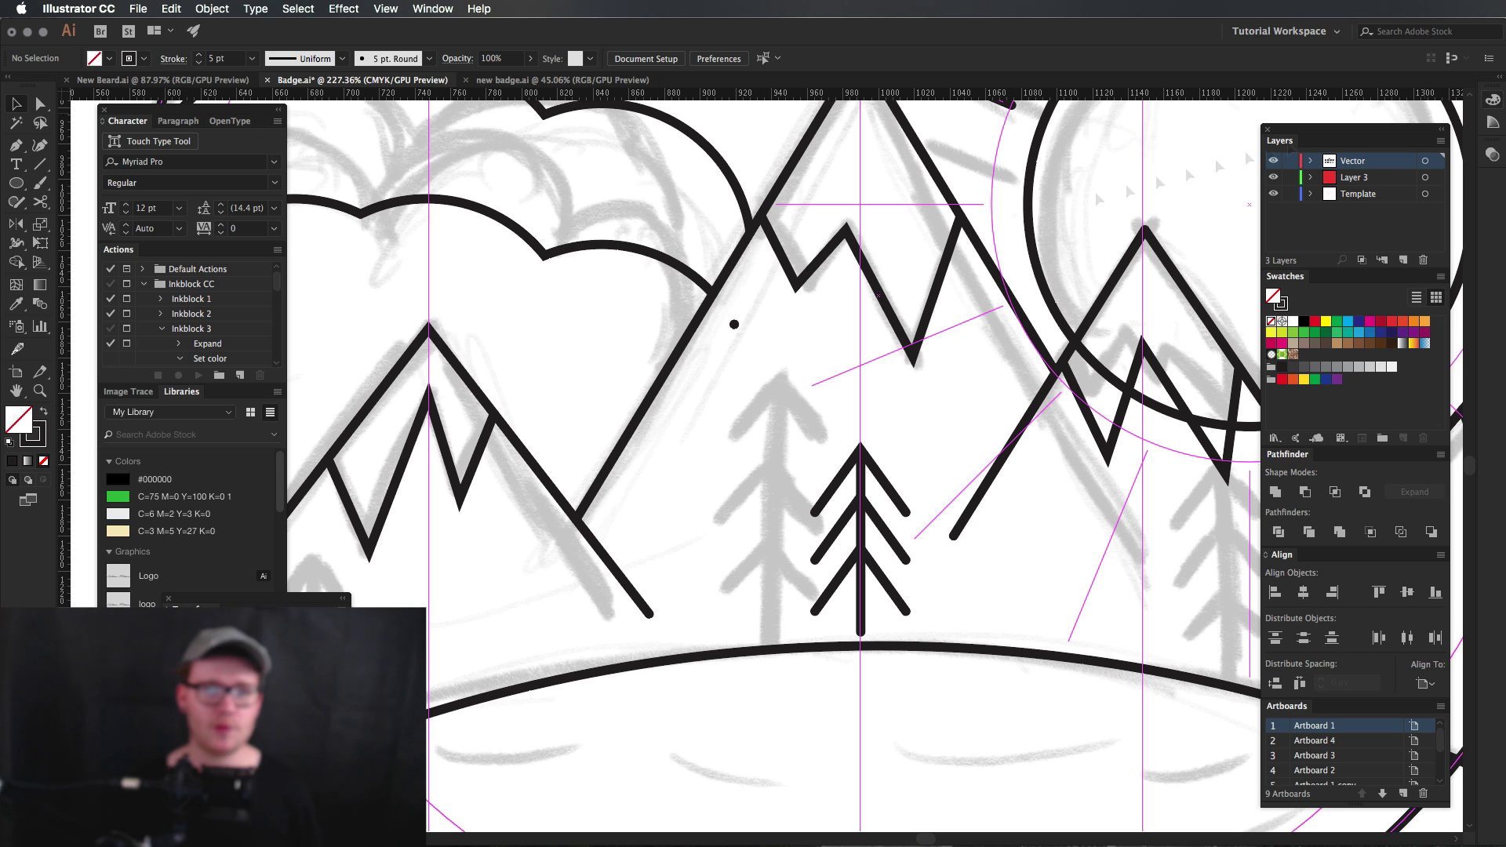
Delete the stray dot inside the central mountain.
{"action": "left_click", "coordinate": [734, 324]}
{"action": "key", "text": "super+BackSpace"}
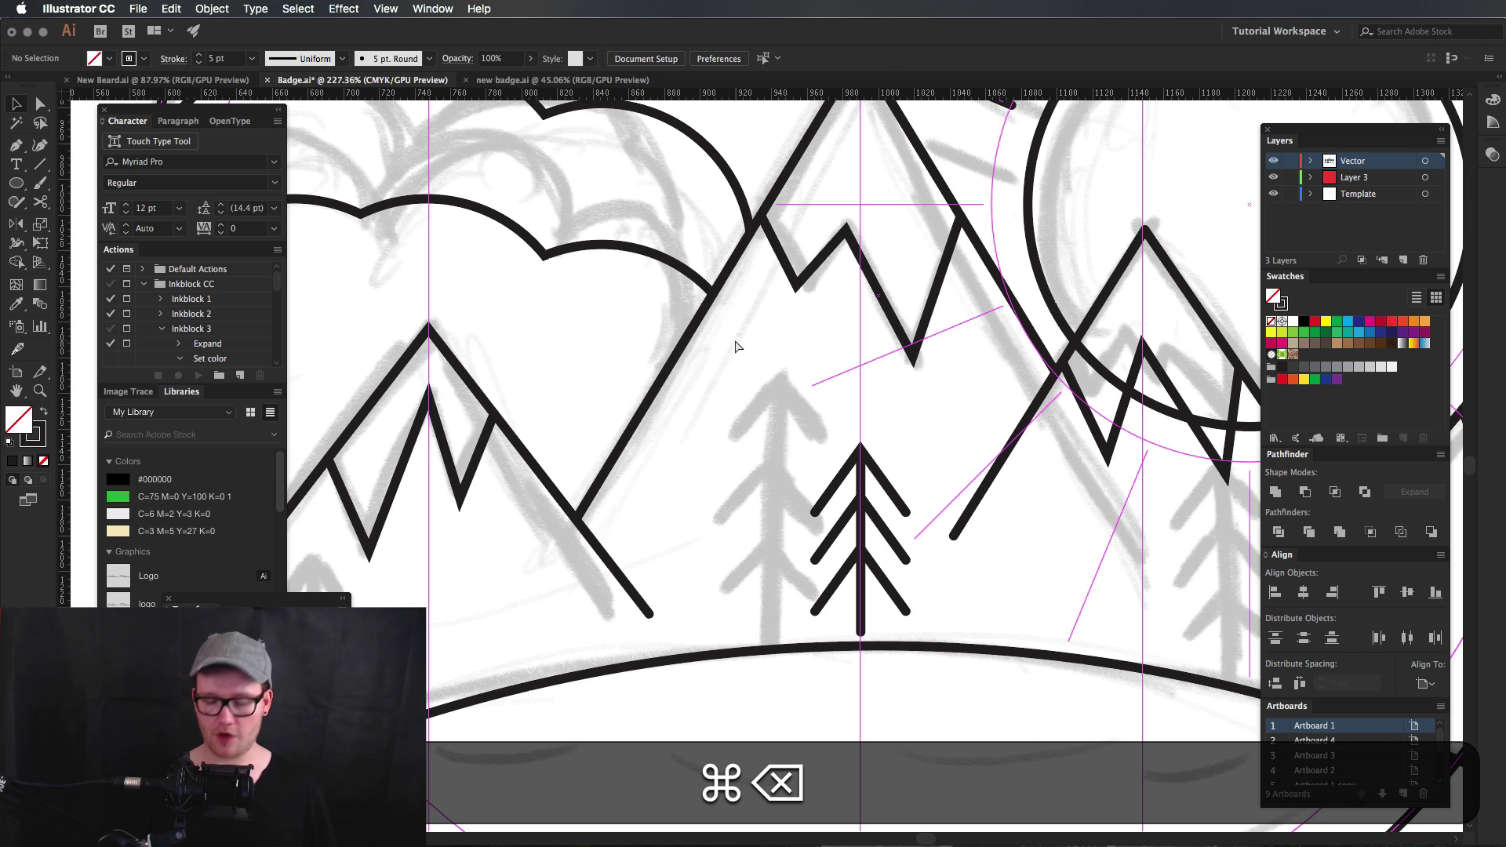
{"action": "key", "text": "super+minus"}
{"action": "key", "text": "super+minus"}
{"action": "key", "text": "super+minus"}
{"action": "key", "text": "super+minus"}
{"action": "key", "text": "super+minus"}
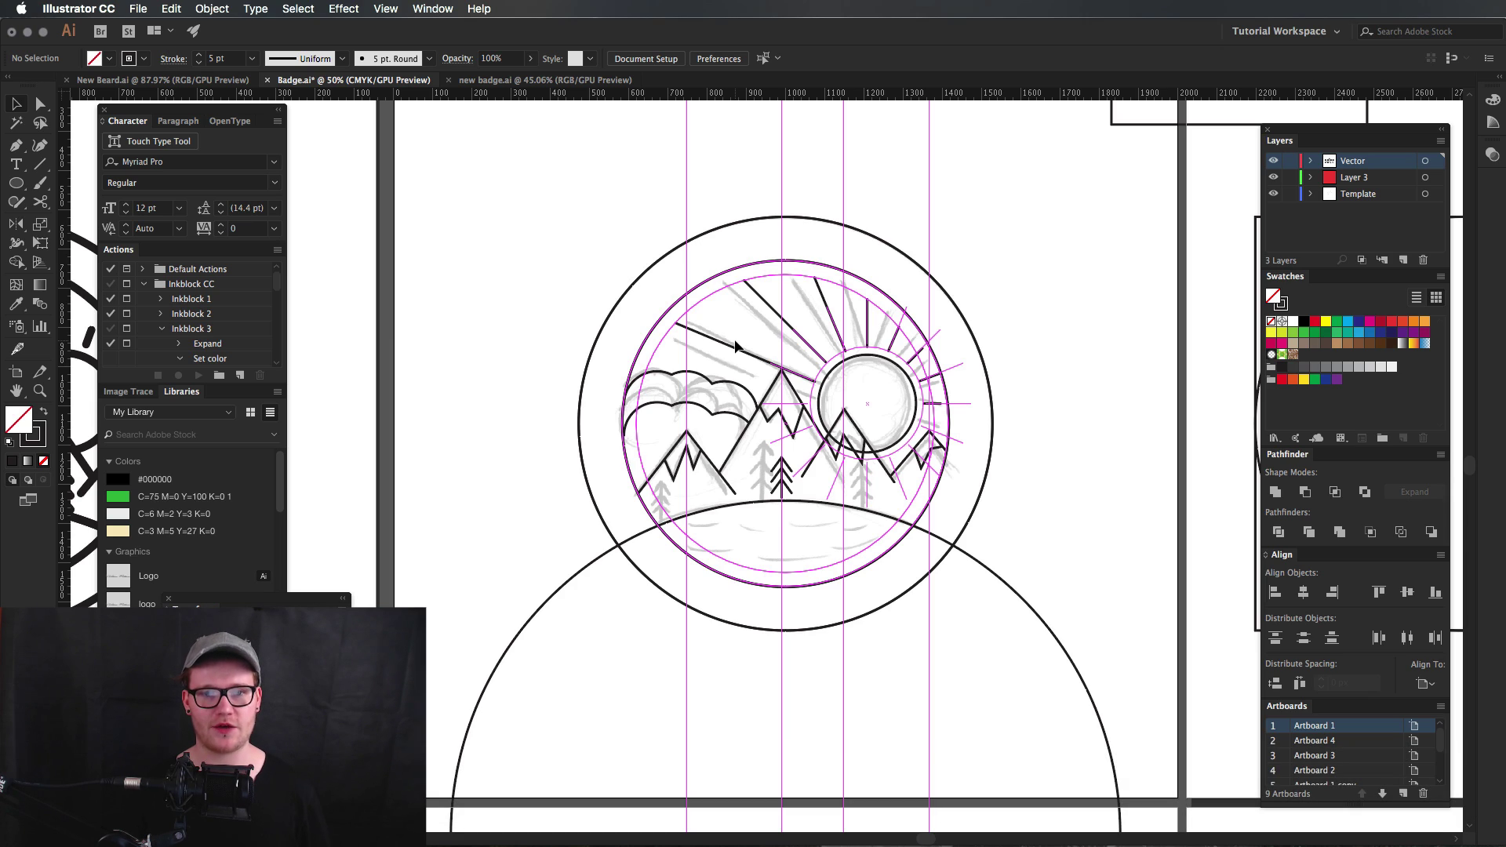
Switch to the new badge.ai document and examine the finished white-on-red badge and its rough-edged variant.
{"action": "key", "text": "super+grave"}
{"action": "key", "text": "super+grave"}
{"action": "key", "text": "super+grave"}
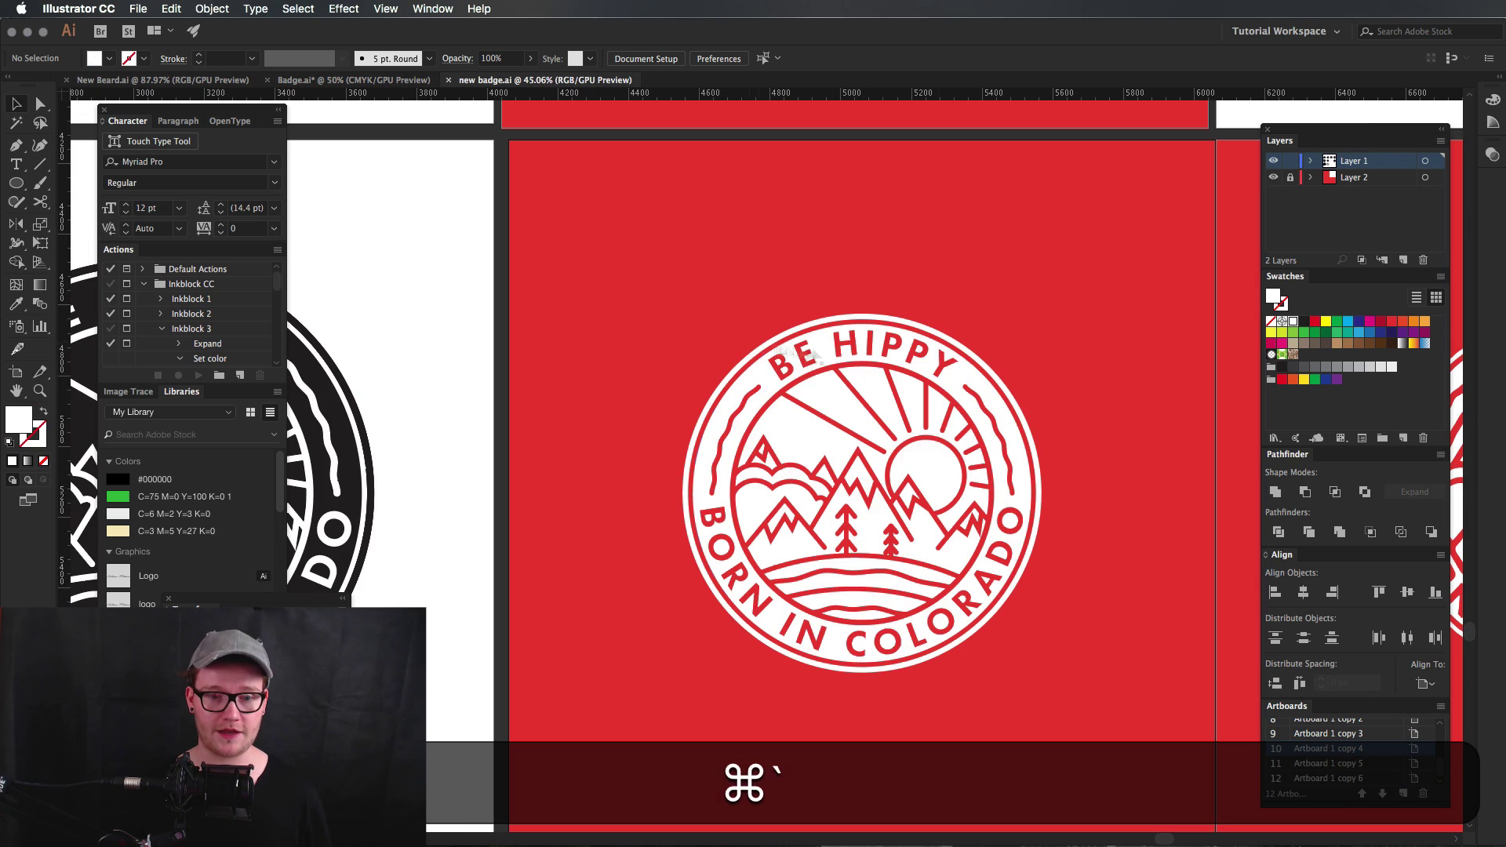
{"action": "left_click", "coordinate": [947, 427]}
{"action": "key", "text": "super+z"}
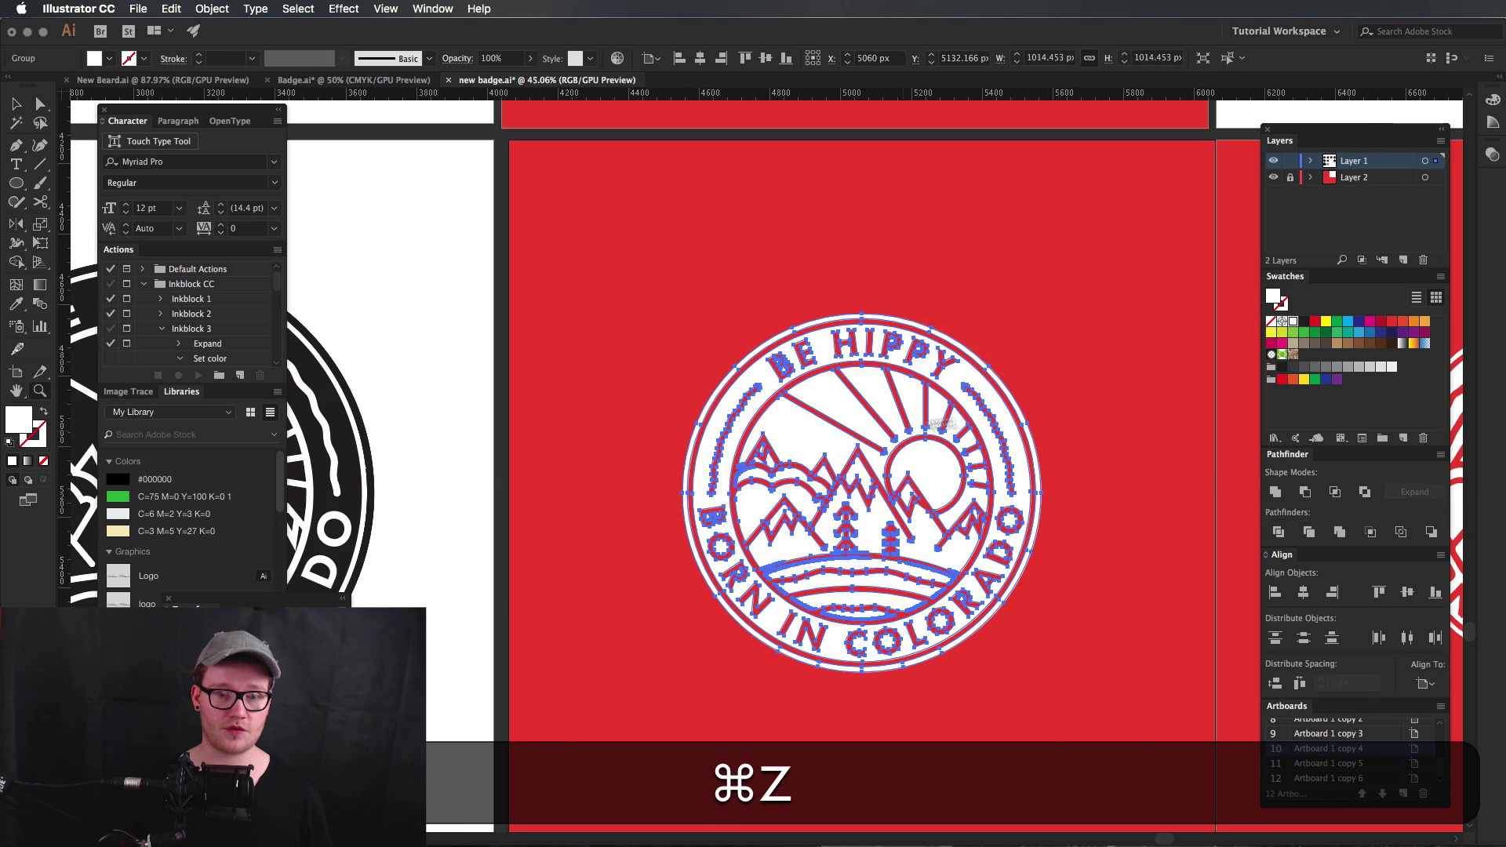
{"action": "left_click", "coordinate": [1181, 358], "text": "super"}
{"action": "left_click_drag", "start_coordinate": [802, 353], "coordinate": [671, 322]}
{"action": "key", "text": "v"}
{"action": "left_click", "coordinate": [875, 322]}
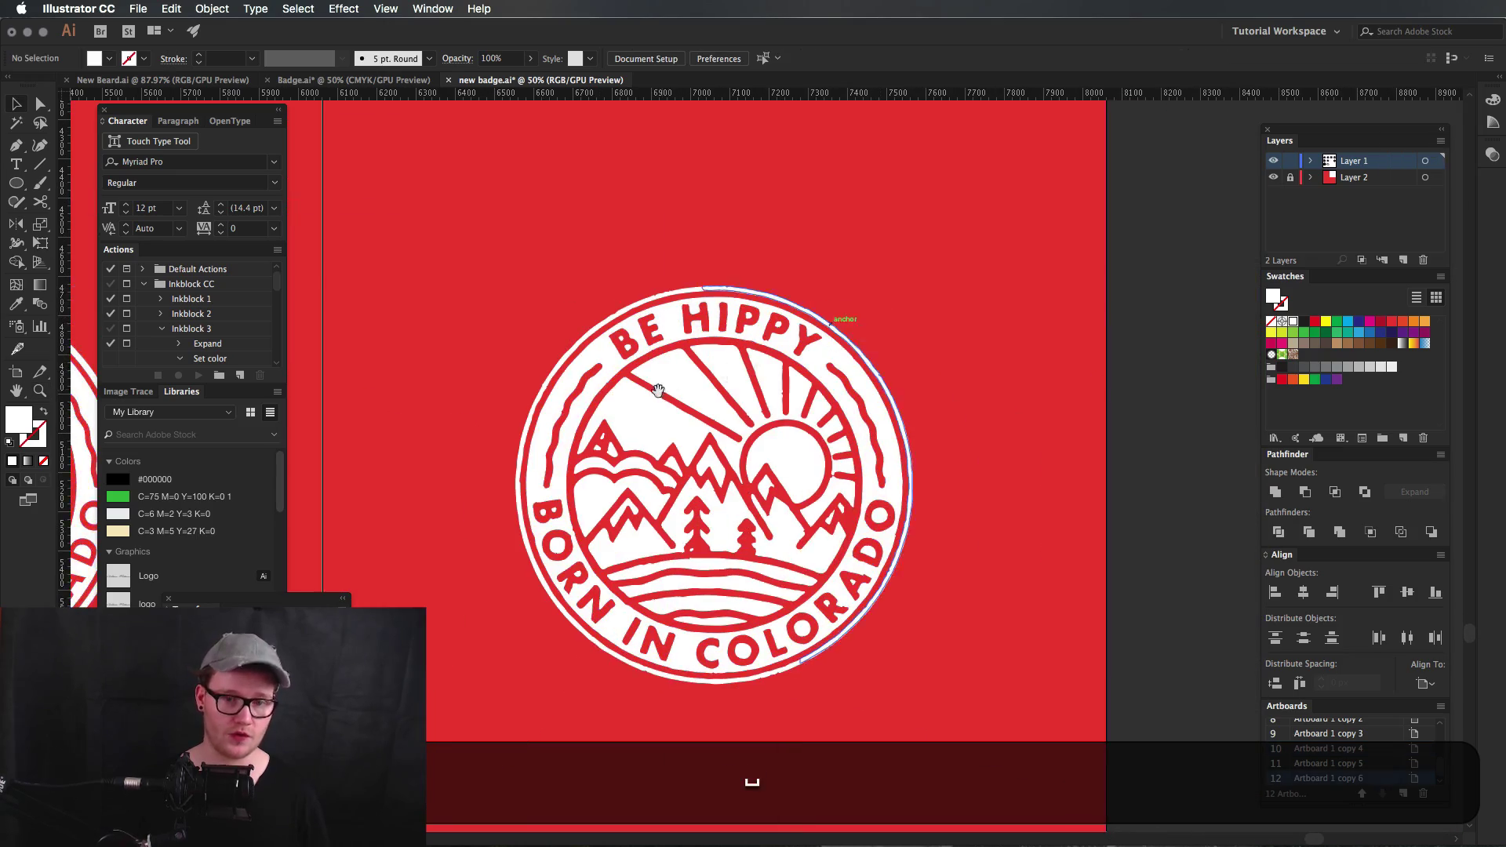
{"action": "left_click_drag", "start_coordinate": [619, 433], "coordinate": [737, 390]}
{"action": "key", "text": "v"}
{"action": "key", "text": "z"}
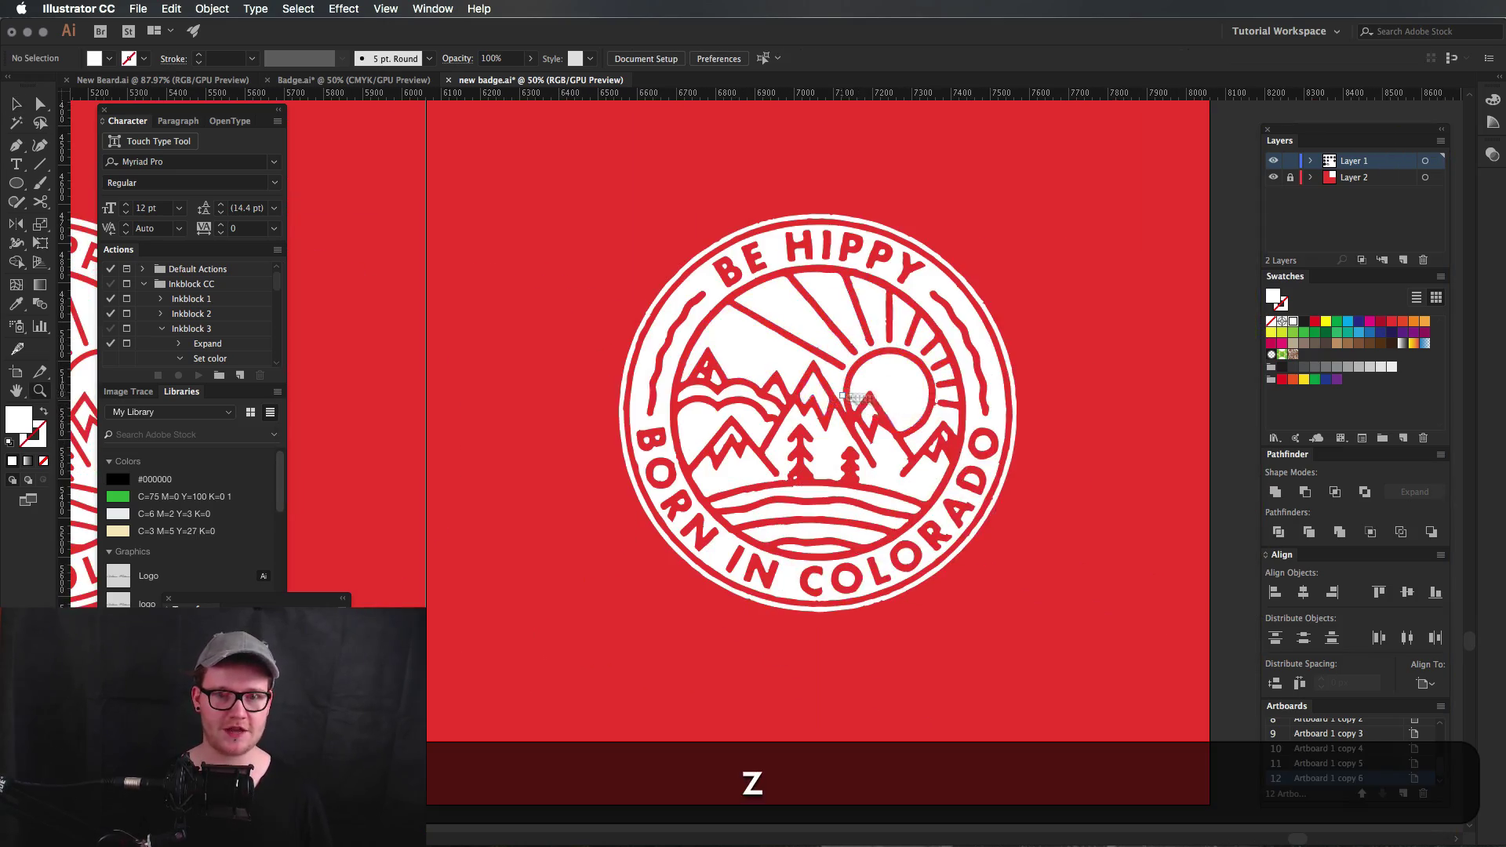
Compare the rough-edged badge with the clean version, examining the mountains, trees and hill lines up close.
{"action": "left_click", "coordinate": [855, 399]}
{"action": "key", "text": "v"}
{"action": "key", "text": "z"}
{"action": "left_click_drag", "start_coordinate": [773, 482], "coordinate": [773, 543]}
{"action": "key", "text": "v"}
{"action": "key", "text": "super+z"}
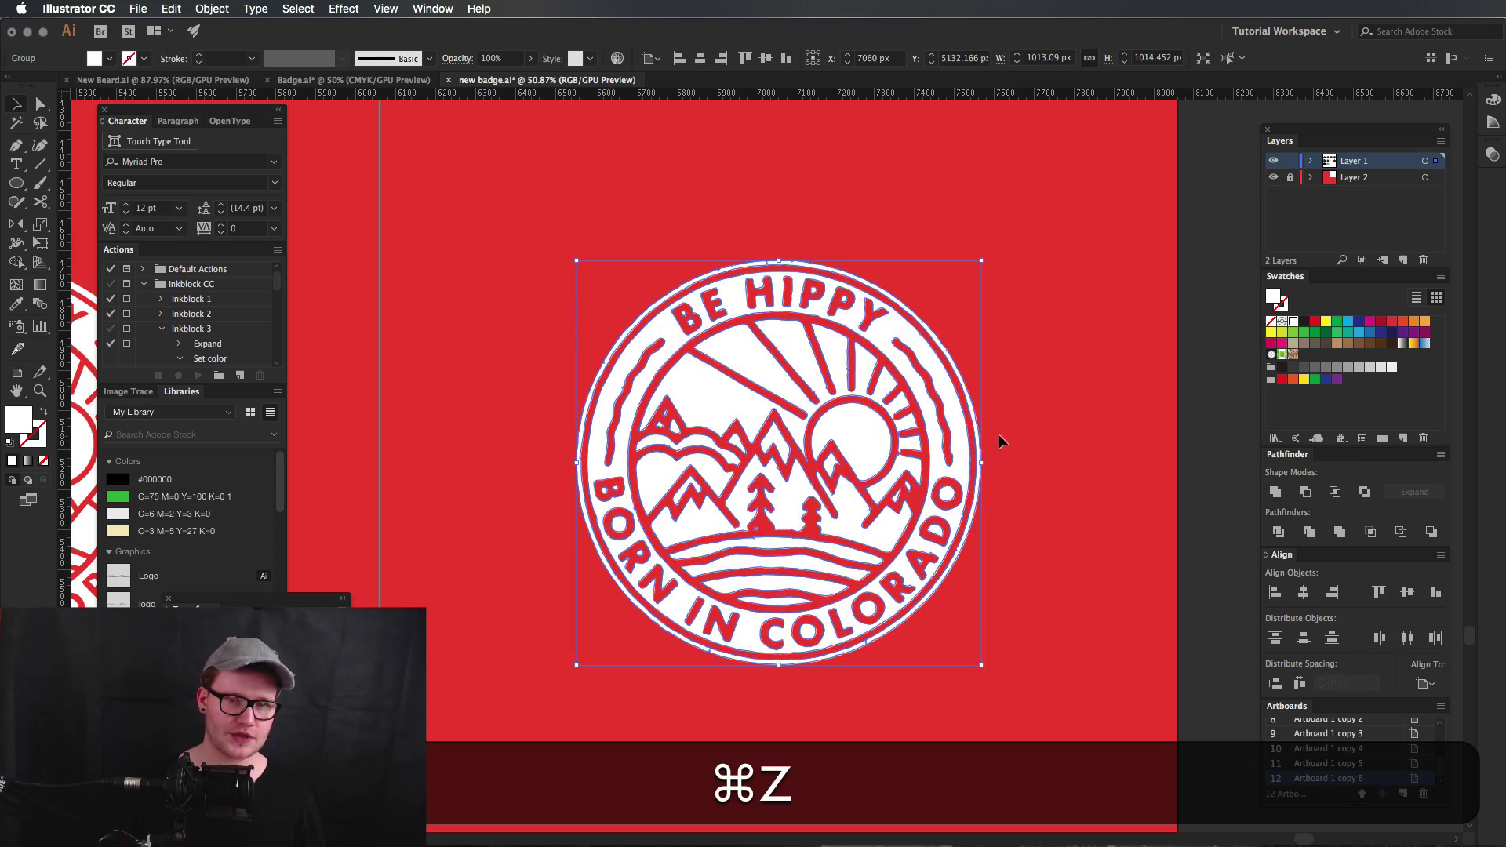
{"action": "left_click", "coordinate": [1027, 438]}
{"action": "key", "text": "z"}
{"action": "left_click_drag", "start_coordinate": [855, 449], "coordinate": [817, 466]}
{"action": "key", "text": "space"}
{"action": "left_click_drag", "start_coordinate": [686, 488], "coordinate": [1089, 585]}
{"action": "left_click_drag", "start_coordinate": [663, 531], "coordinate": [1111, 470]}
{"action": "key", "text": "z"}
{"action": "left_click_drag", "start_coordinate": [984, 457], "coordinate": [801, 329]}
{"action": "key", "text": "v"}
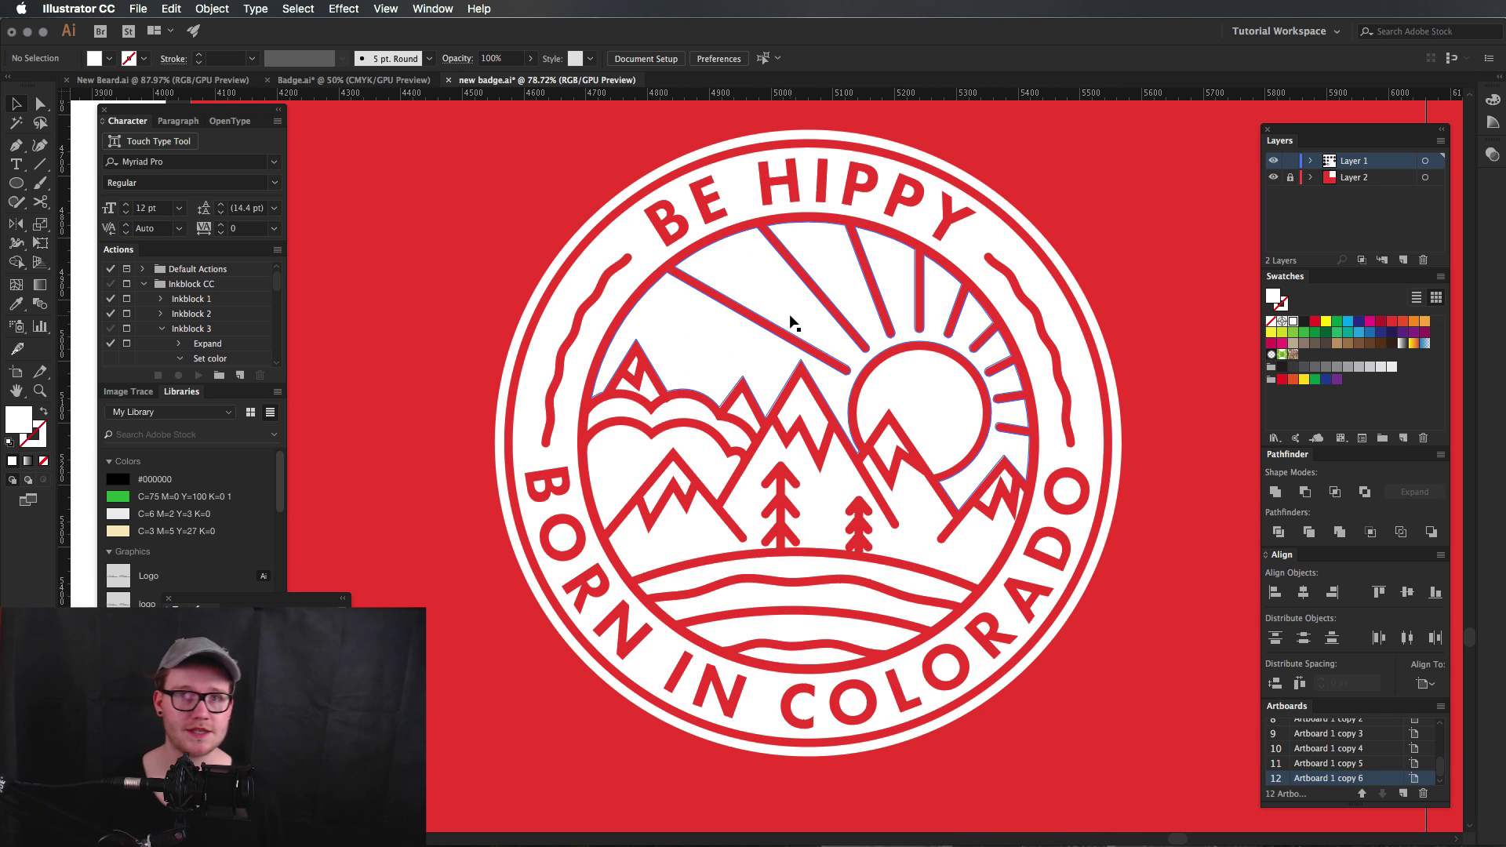
Return to the Badge.ai document, select the whole badge and use Shape Builder to remove the hill circle's parts outside the inner circle.
{"action": "left_click", "coordinate": [314, 80]}
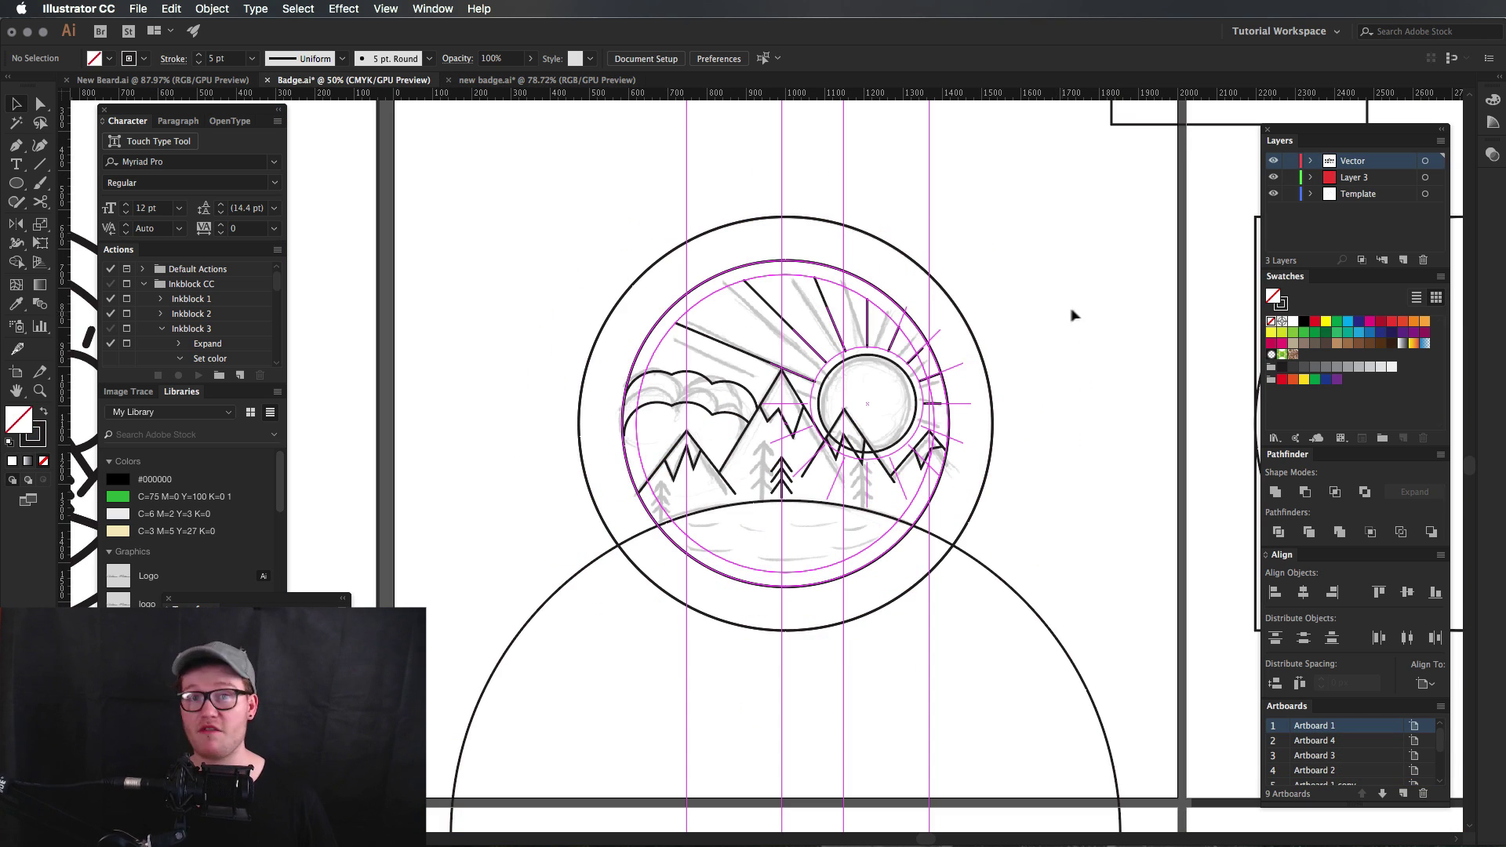
{"action": "key", "text": "c"}
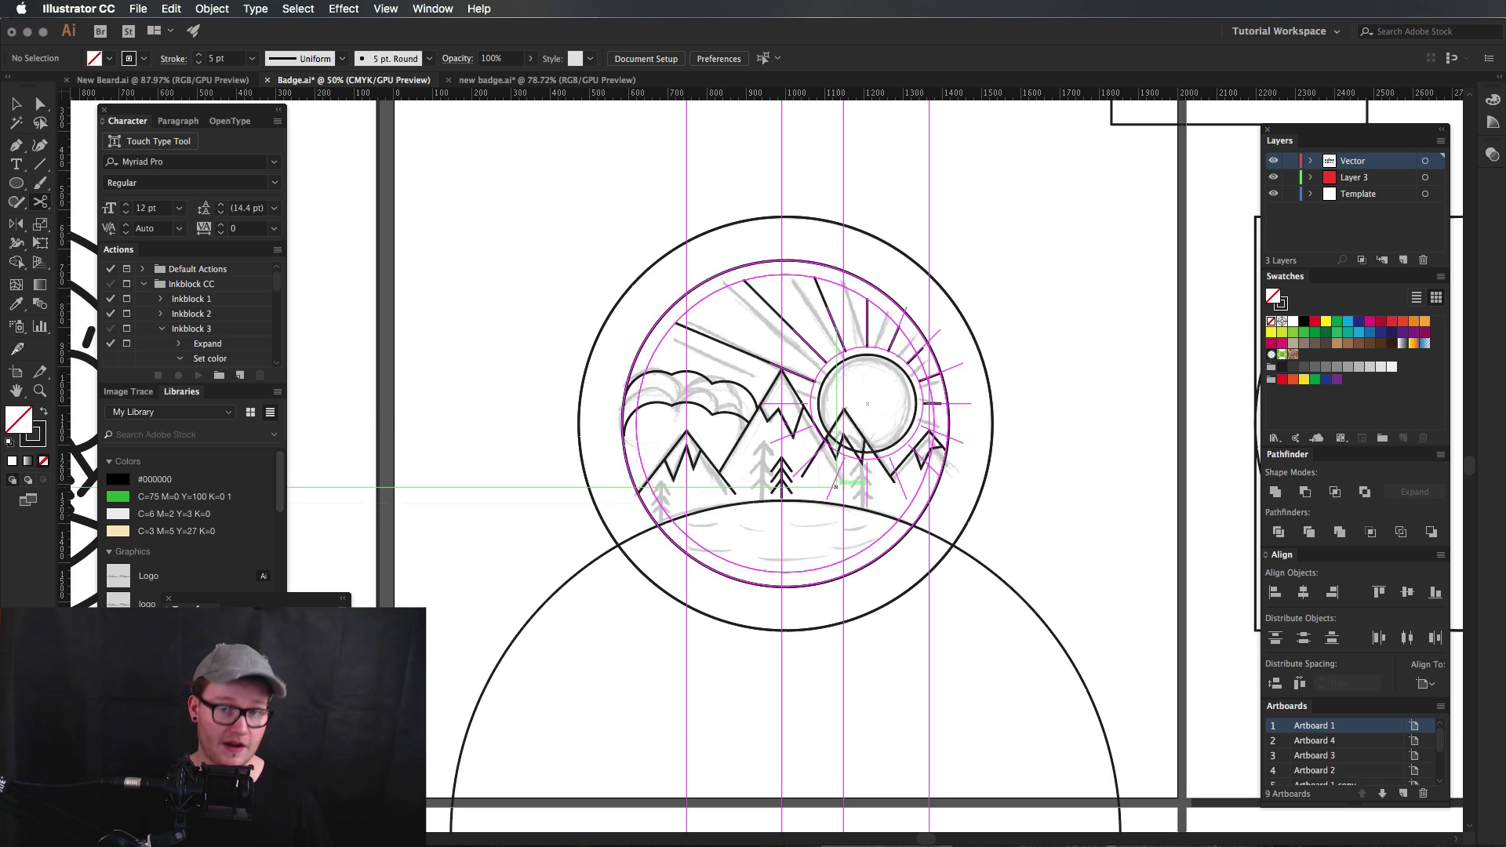
{"action": "key", "text": "z"}
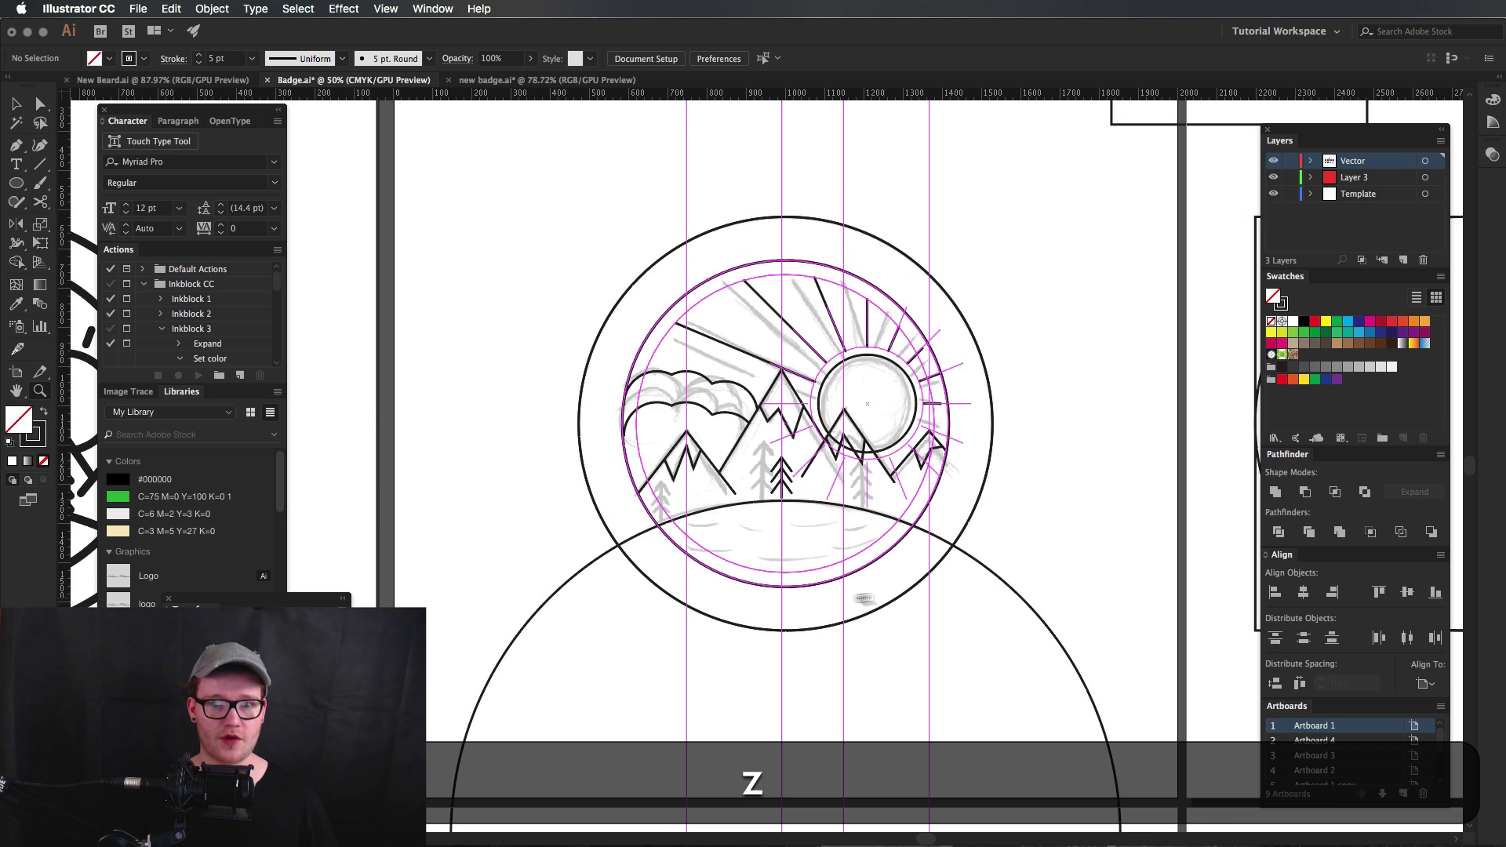
{"action": "left_click_drag", "start_coordinate": [863, 598], "coordinate": [774, 635]}
{"action": "key", "text": "v"}
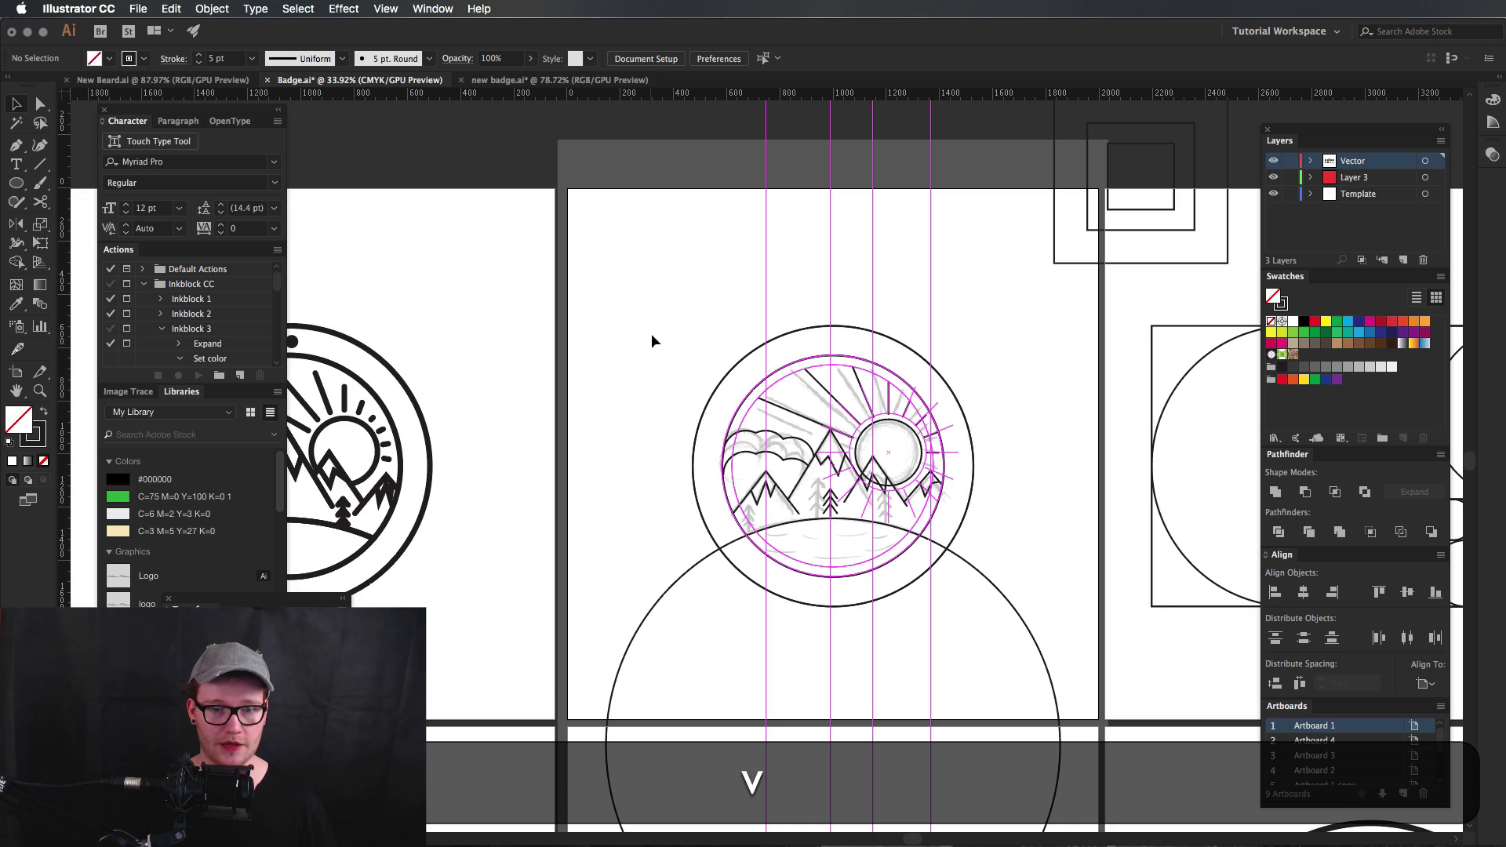
{"action": "left_click_drag", "start_coordinate": [651, 341], "coordinate": [968, 665]}
{"action": "key", "text": "shift+m"}
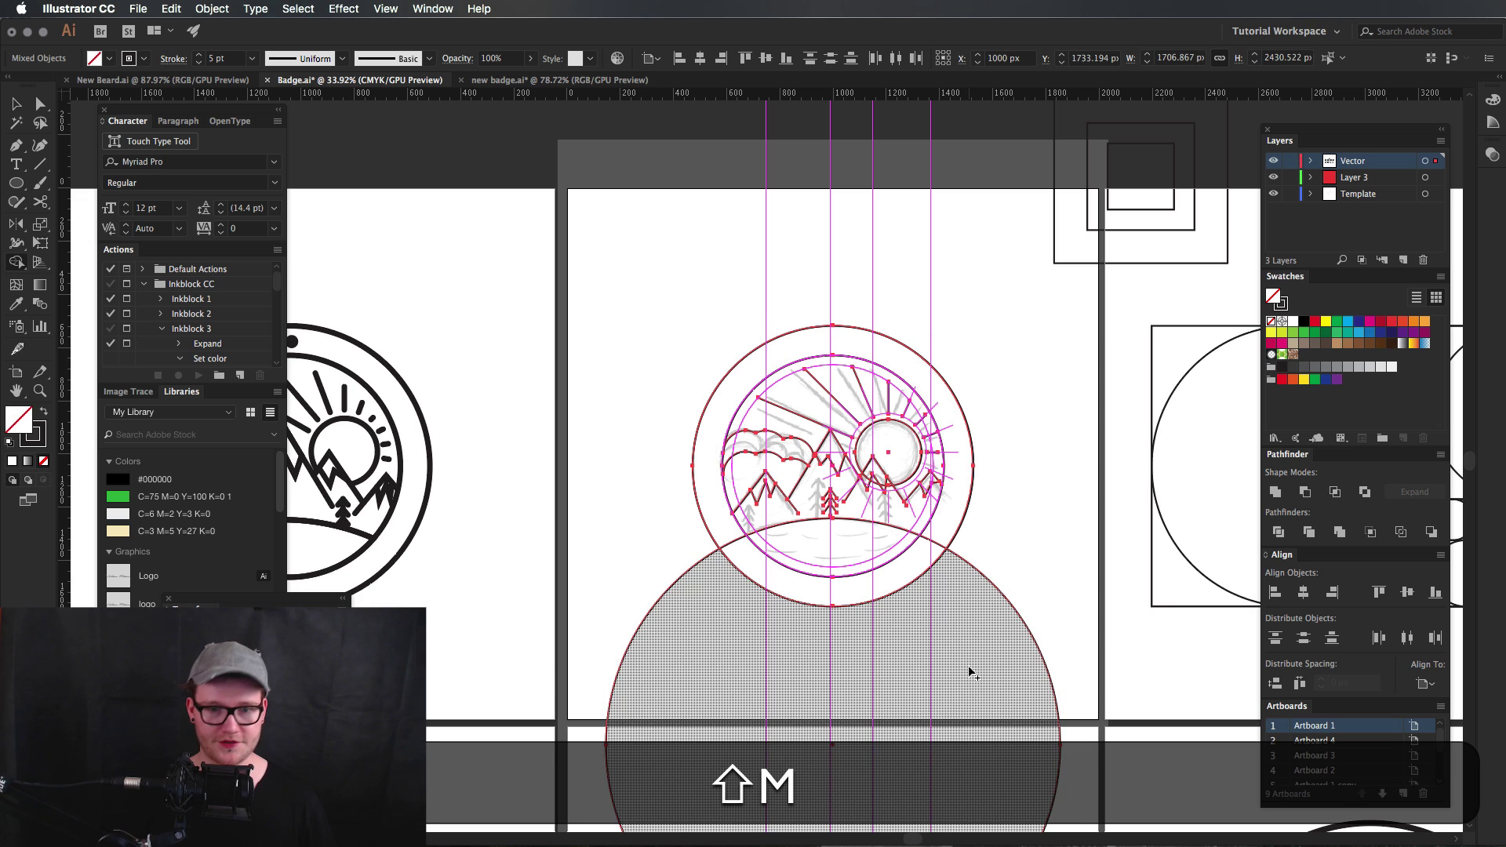
{"action": "left_click_drag", "start_coordinate": [1028, 607], "coordinate": [646, 604]}
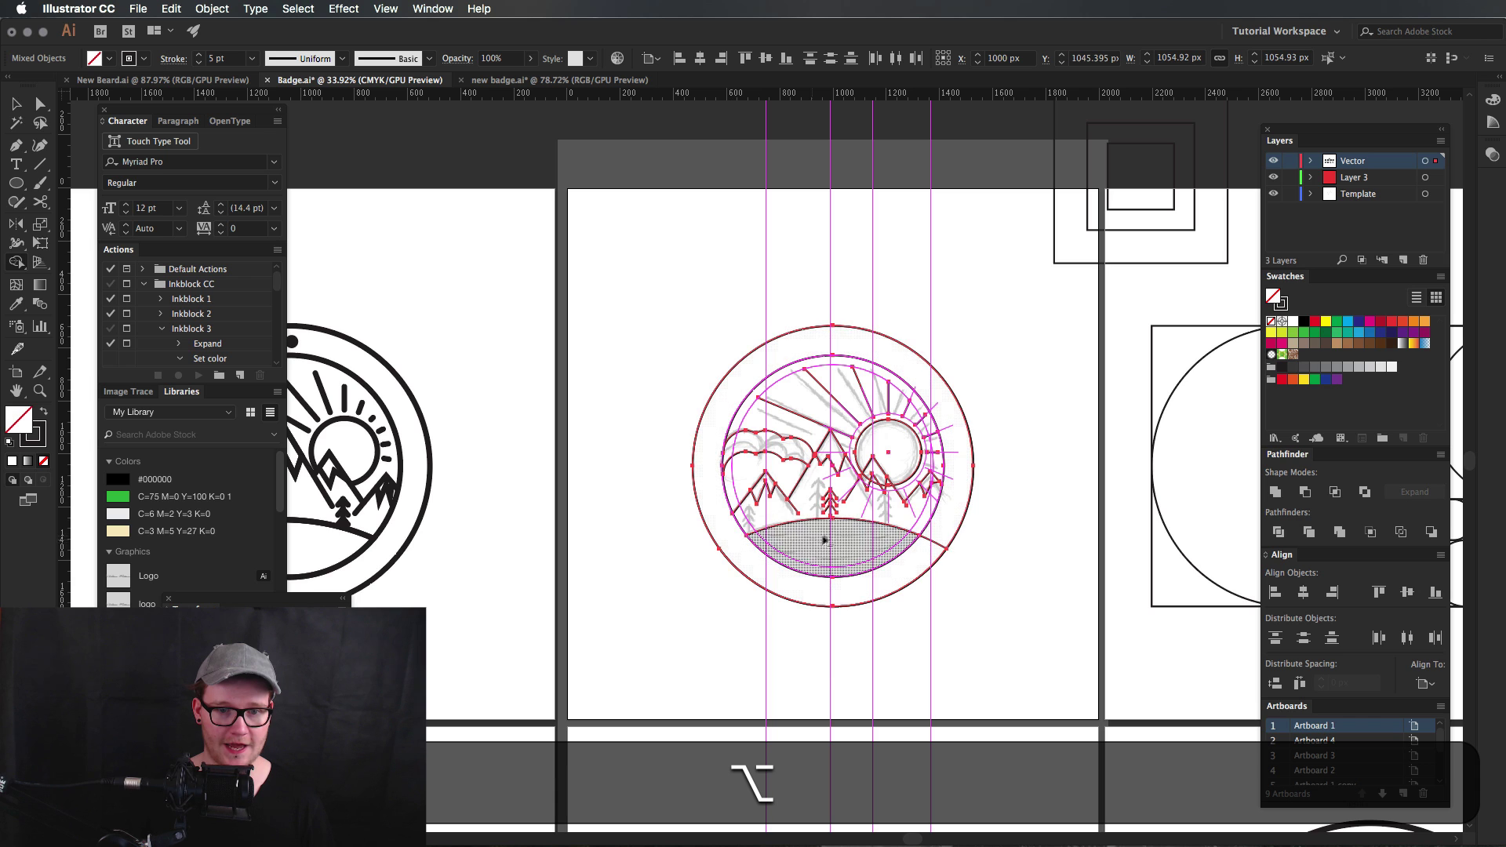
{"action": "left_click", "coordinate": [824, 540], "text": "alt"}
{"action": "left_click", "coordinate": [934, 543], "text": "alt"}
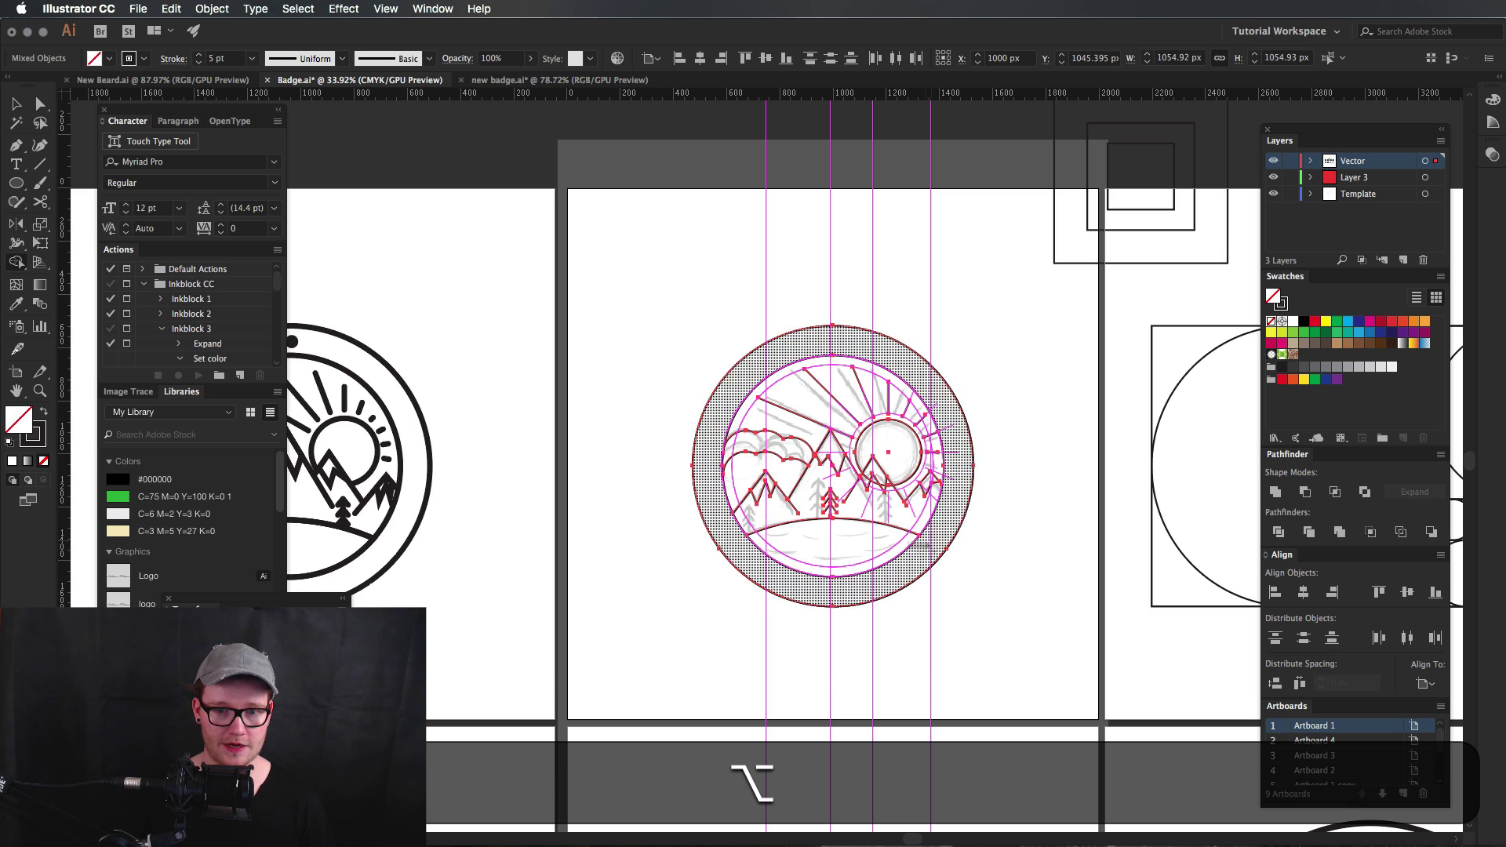
Copy the hill line straight down into the area just below the original.
{"action": "key", "text": "z"}
{"action": "left_click_drag", "start_coordinate": [865, 540], "coordinate": [1176, 542]}
{"action": "key", "text": "shift+m"}
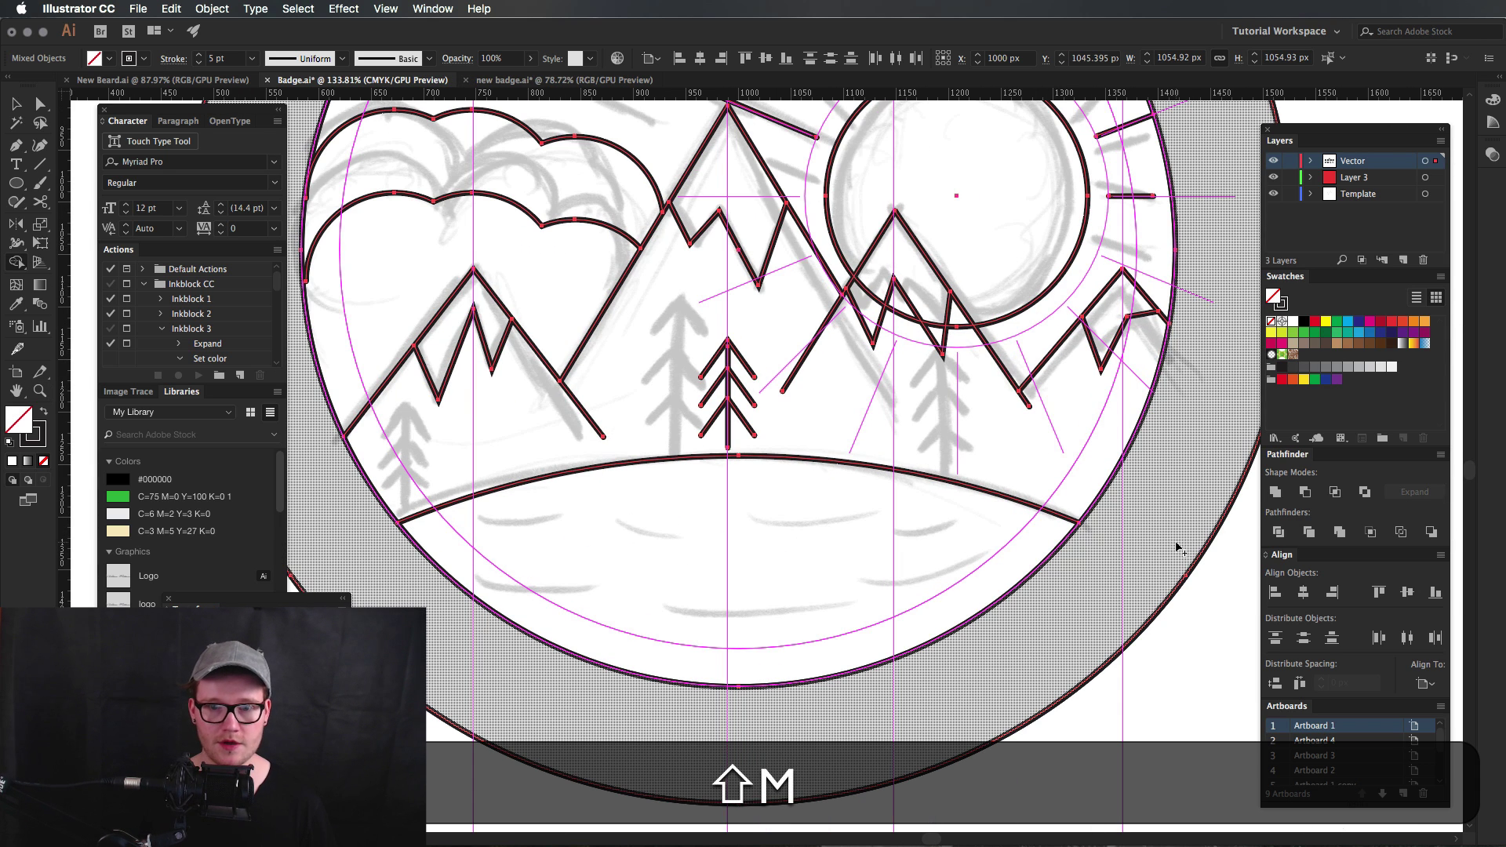
{"action": "scroll", "coordinate": [1153, 541], "scroll_direction": "left", "scroll_amount": 3}
{"action": "scroll", "coordinate": [1154, 541], "scroll_direction": "up", "scroll_amount": 1}
{"action": "key", "text": "v"}
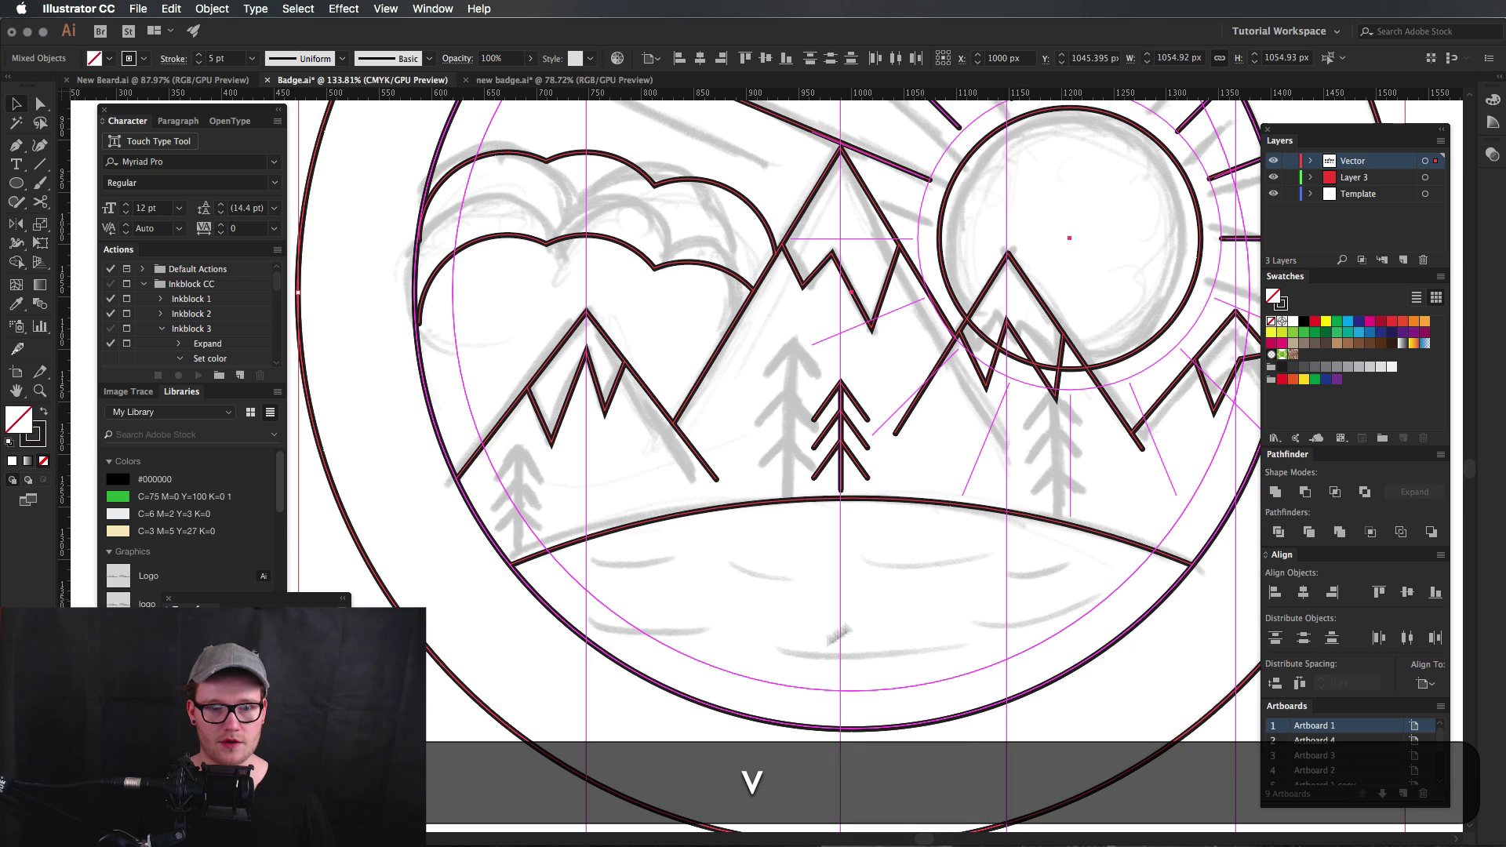
{"action": "key", "text": "z"}
{"action": "key", "text": "v"}
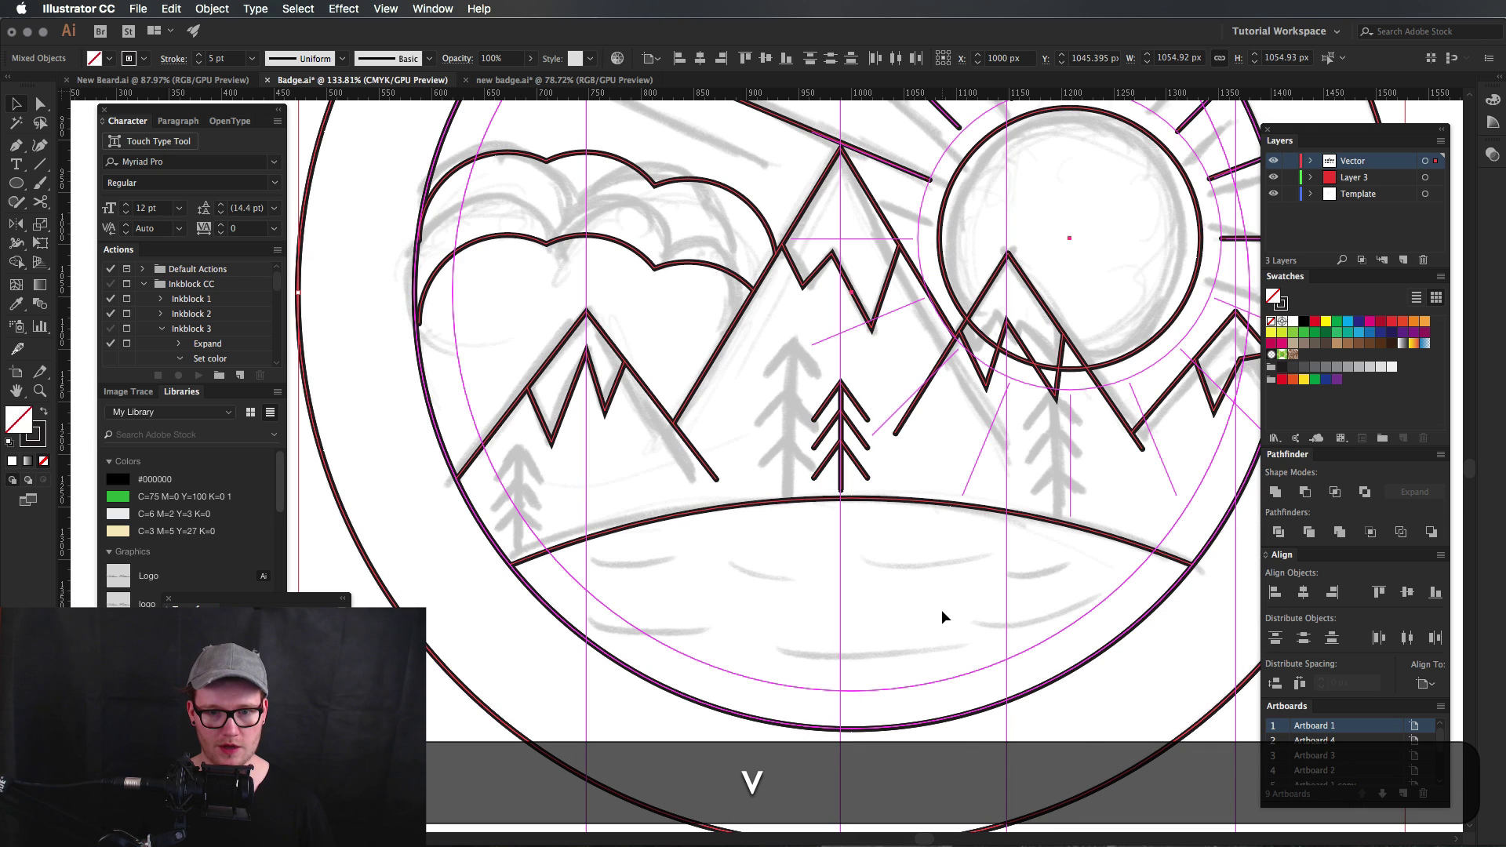
{"action": "left_click", "coordinate": [942, 609]}
{"action": "left_click_drag", "start_coordinate": [896, 506], "coordinate": [896, 557]}
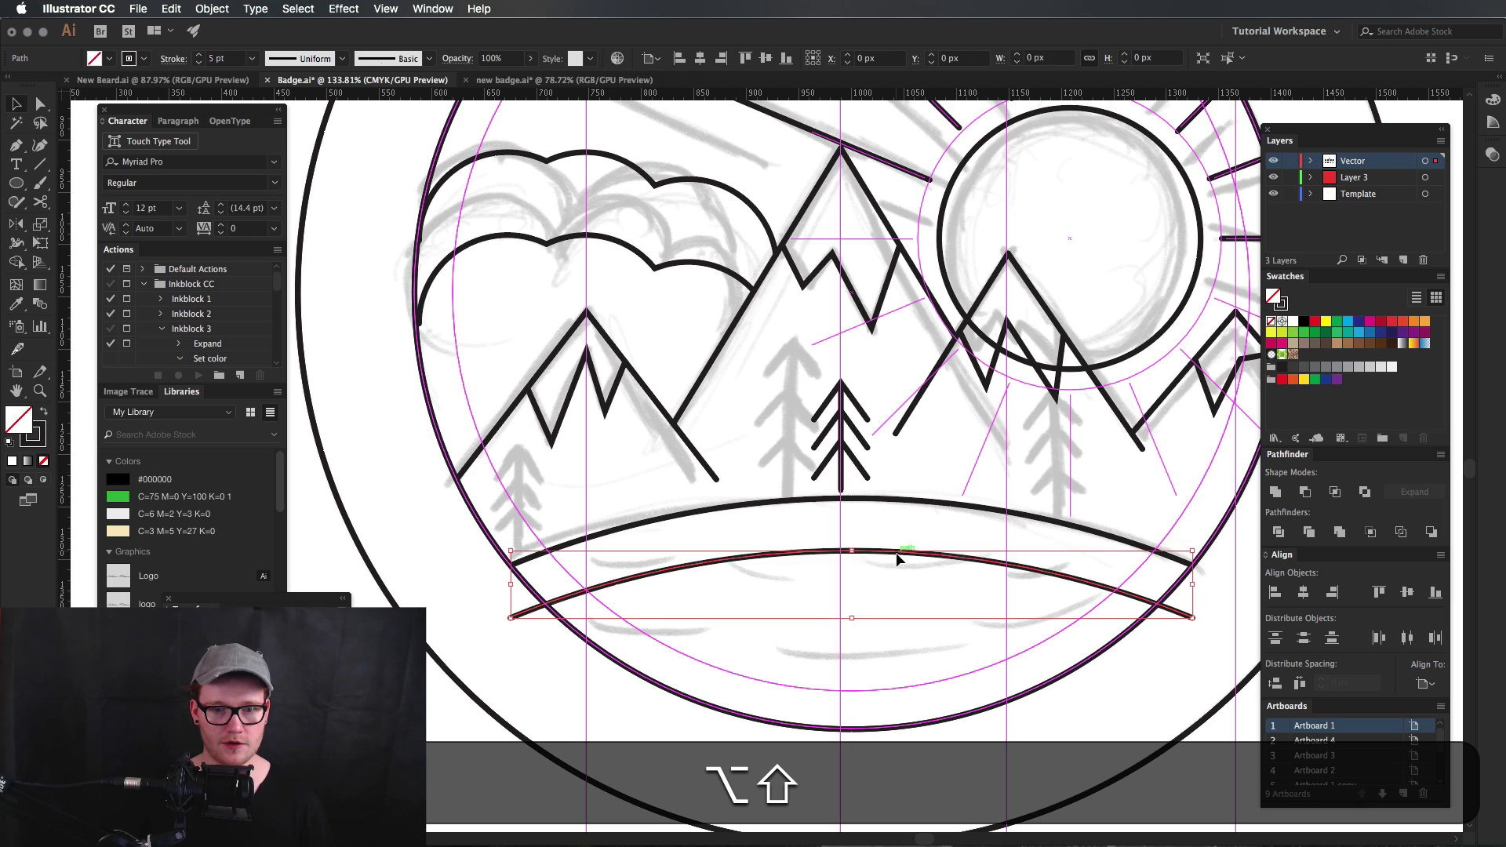
Repeat the downward copy of the hill line twice at the same spacing to complete four stacked hill lines.
{"action": "key", "text": "alt+shift+super+d"}
{"action": "key", "text": "super+d"}
{"action": "key", "text": "super+v"}
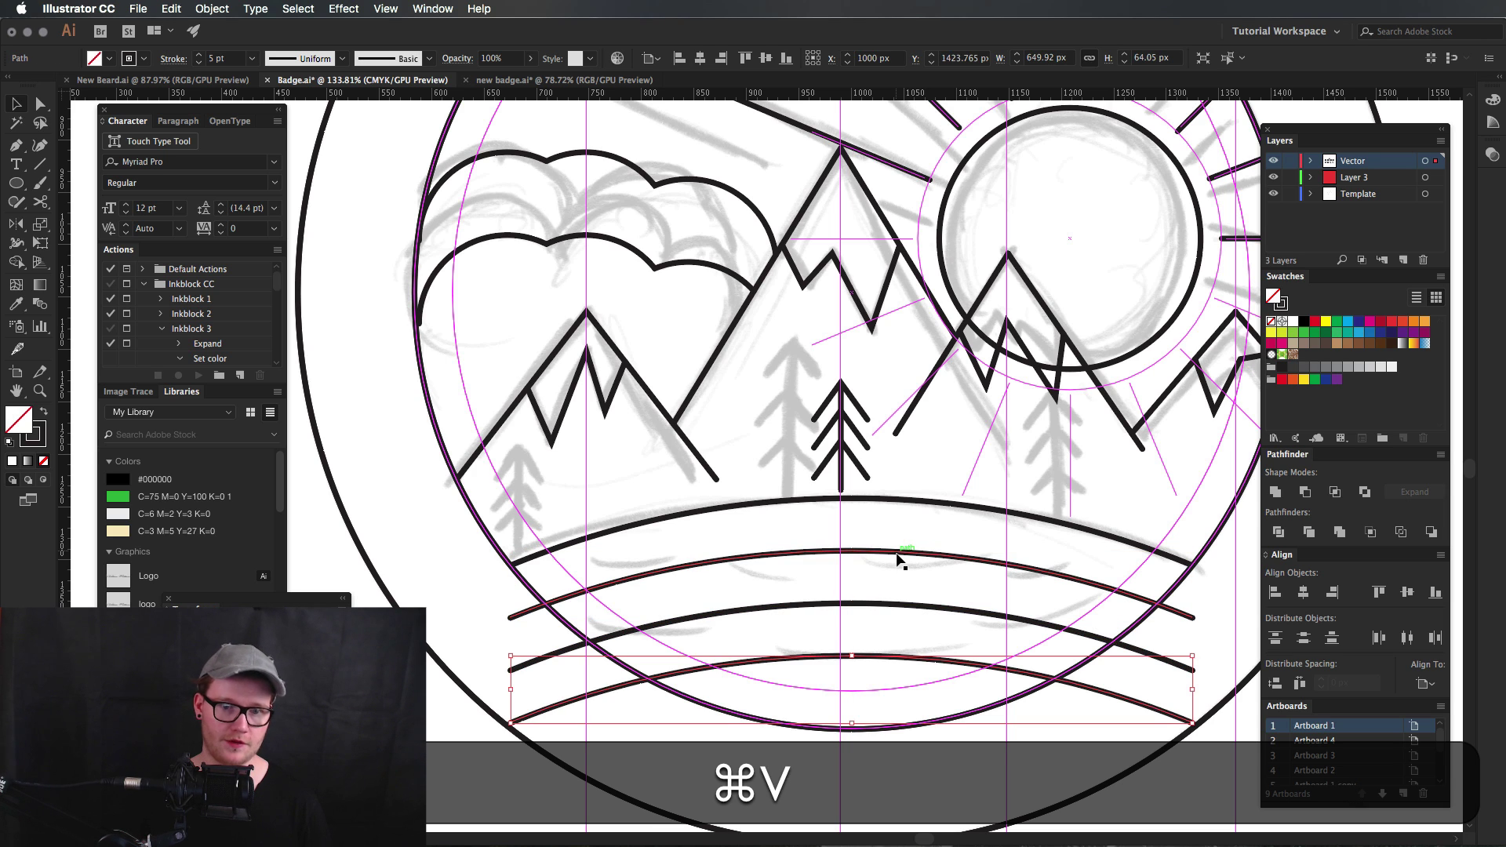
{"action": "key", "text": "v"}
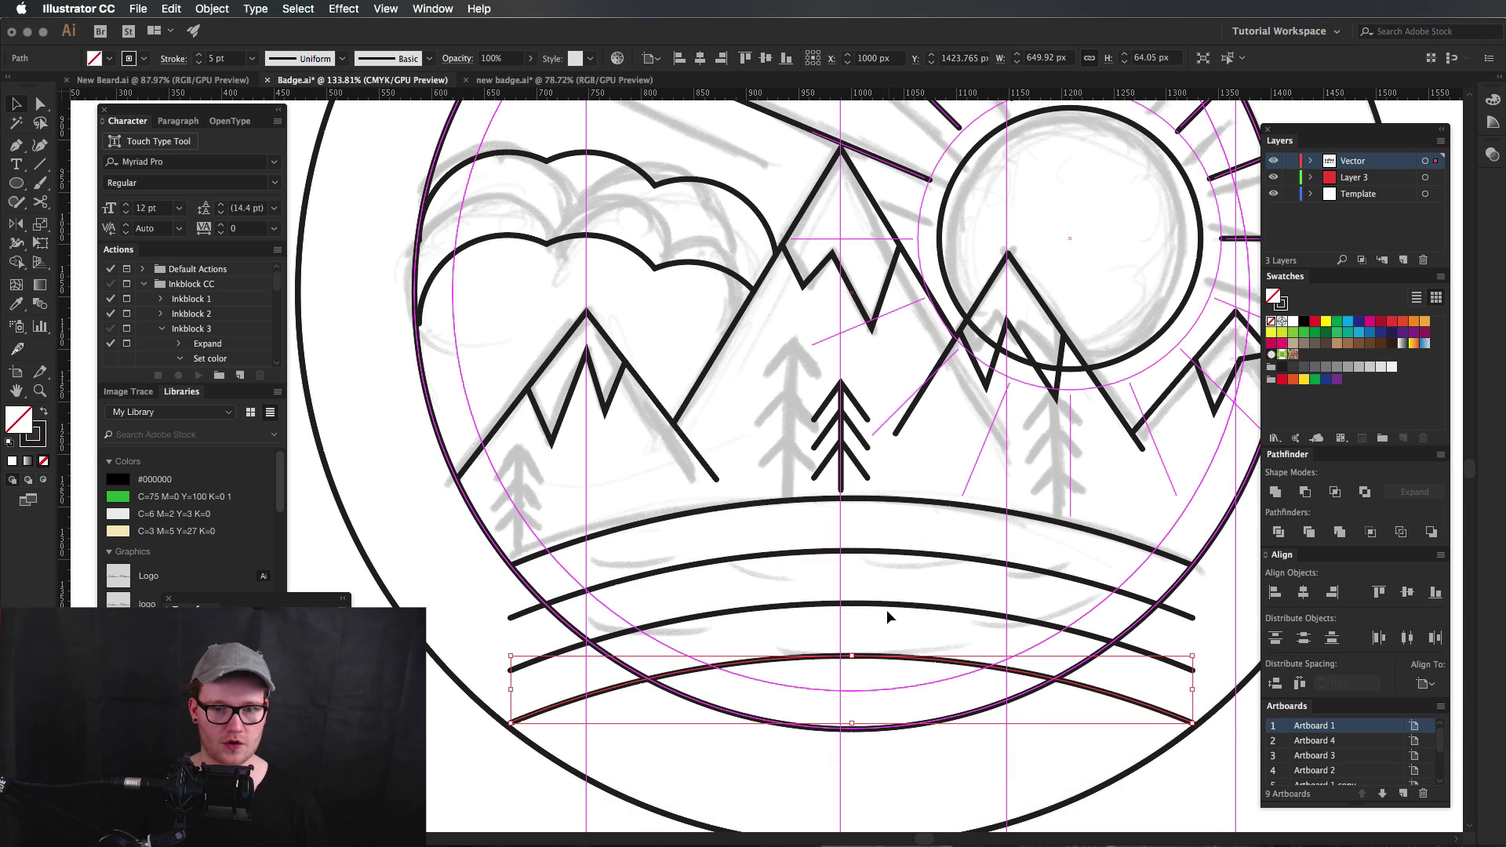
Select the hill lines with the inner circle and use Shape Builder to remove the line ends outside the circle.
{"action": "left_click_drag", "start_coordinate": [907, 537], "coordinate": [715, 656]}
{"action": "key", "text": "alt+super+["}
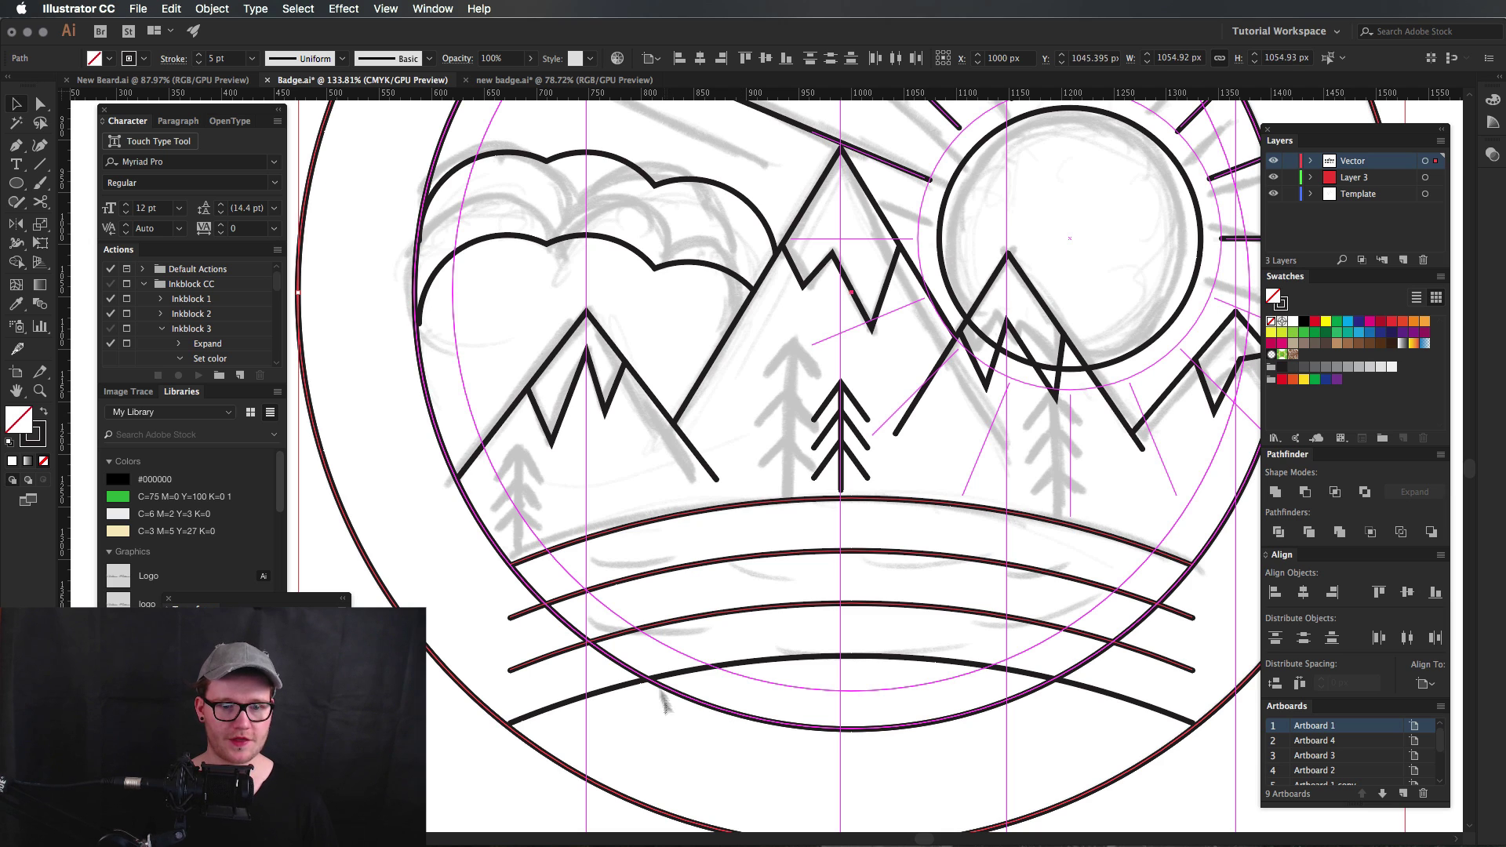
{"action": "left_click_drag", "start_coordinate": [663, 703], "coordinate": [560, 461]}
{"action": "key", "text": "shift+m"}
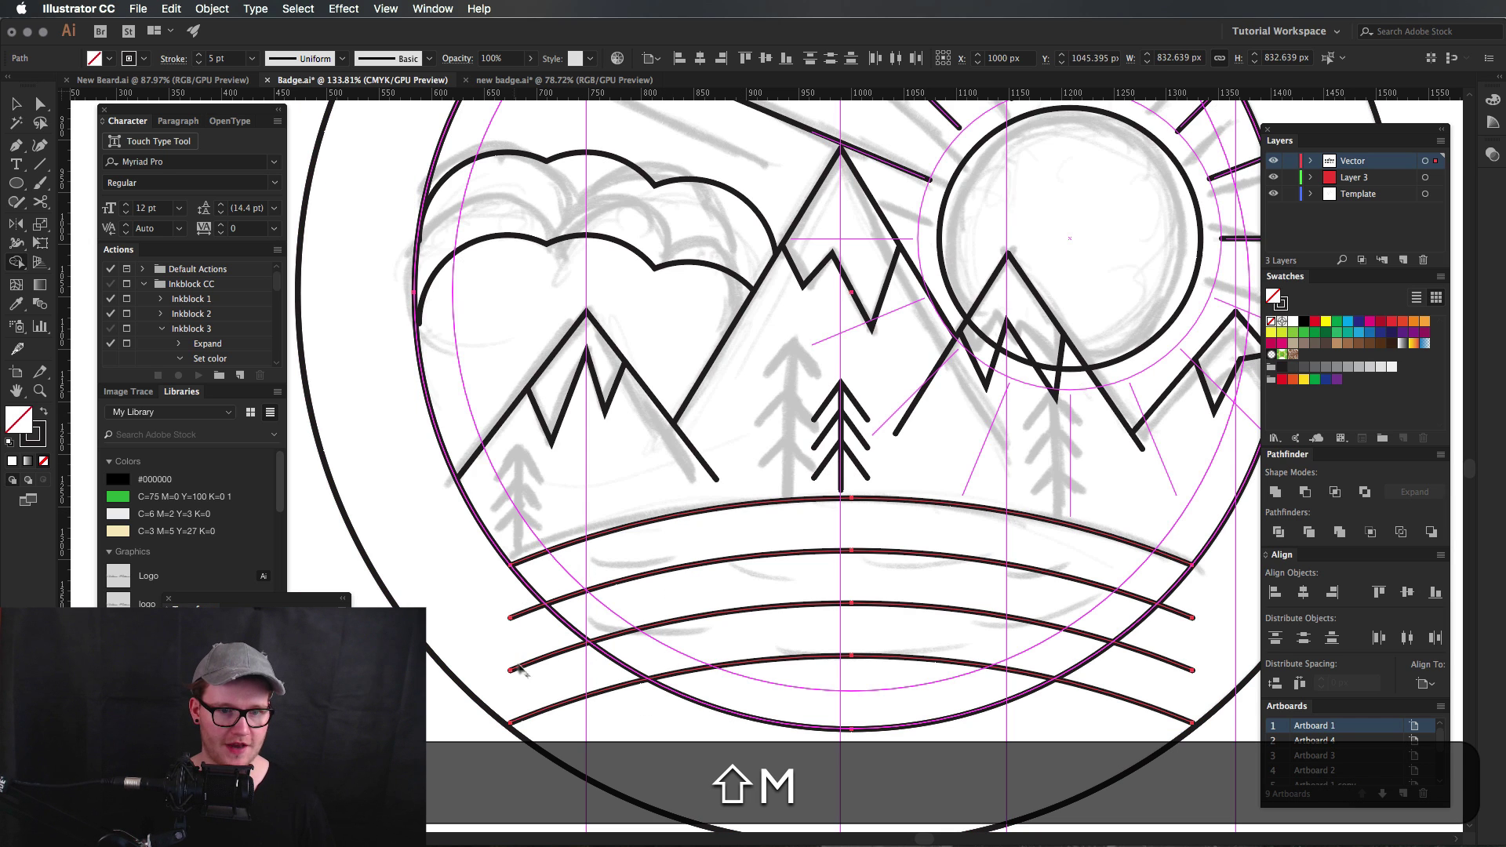
{"action": "key", "text": "alt"}
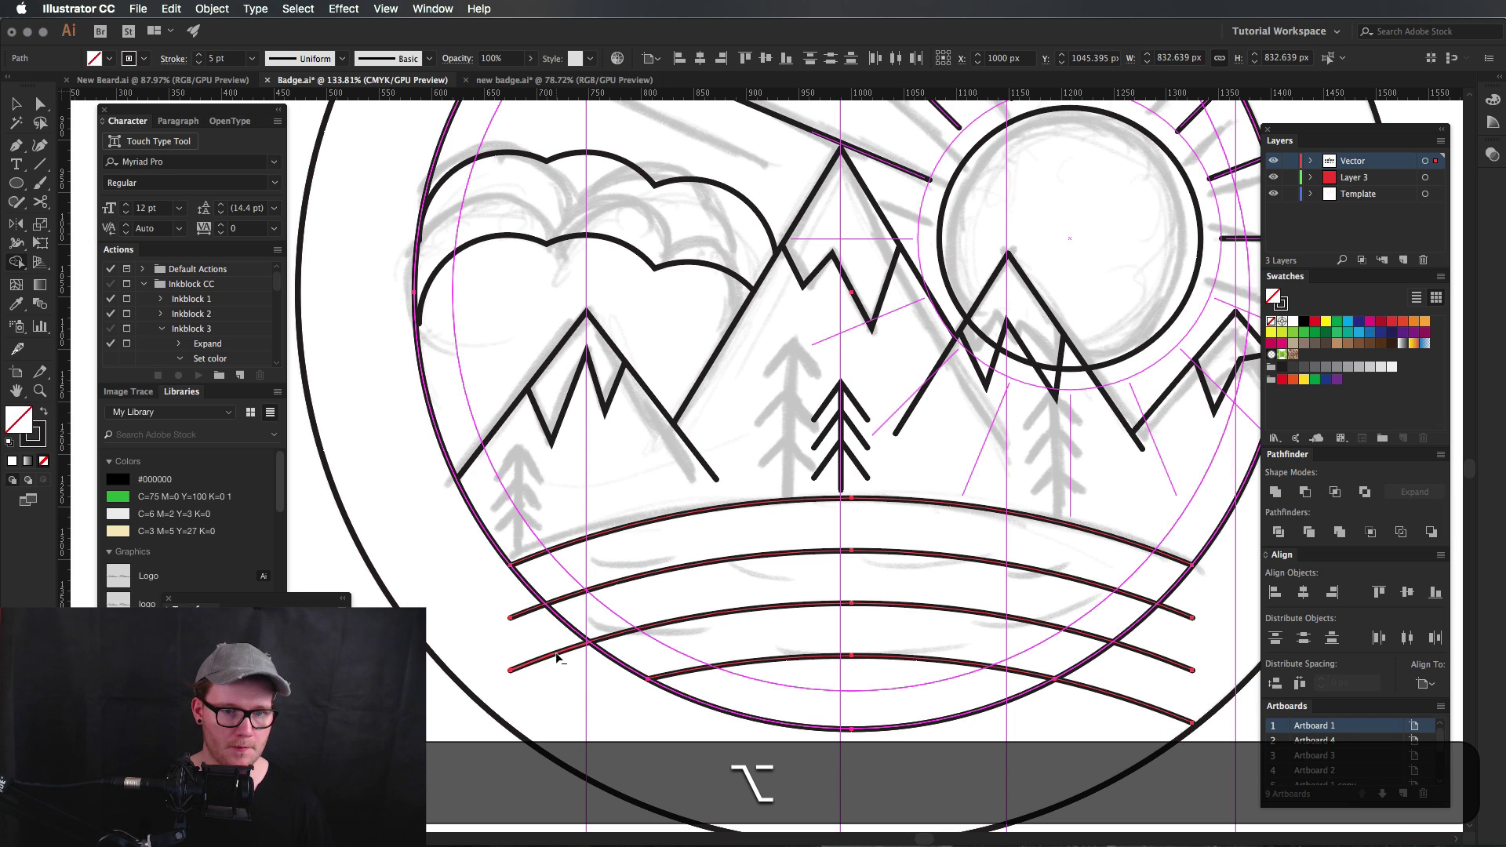
{"action": "left_click", "coordinate": [542, 616], "text": "alt"}
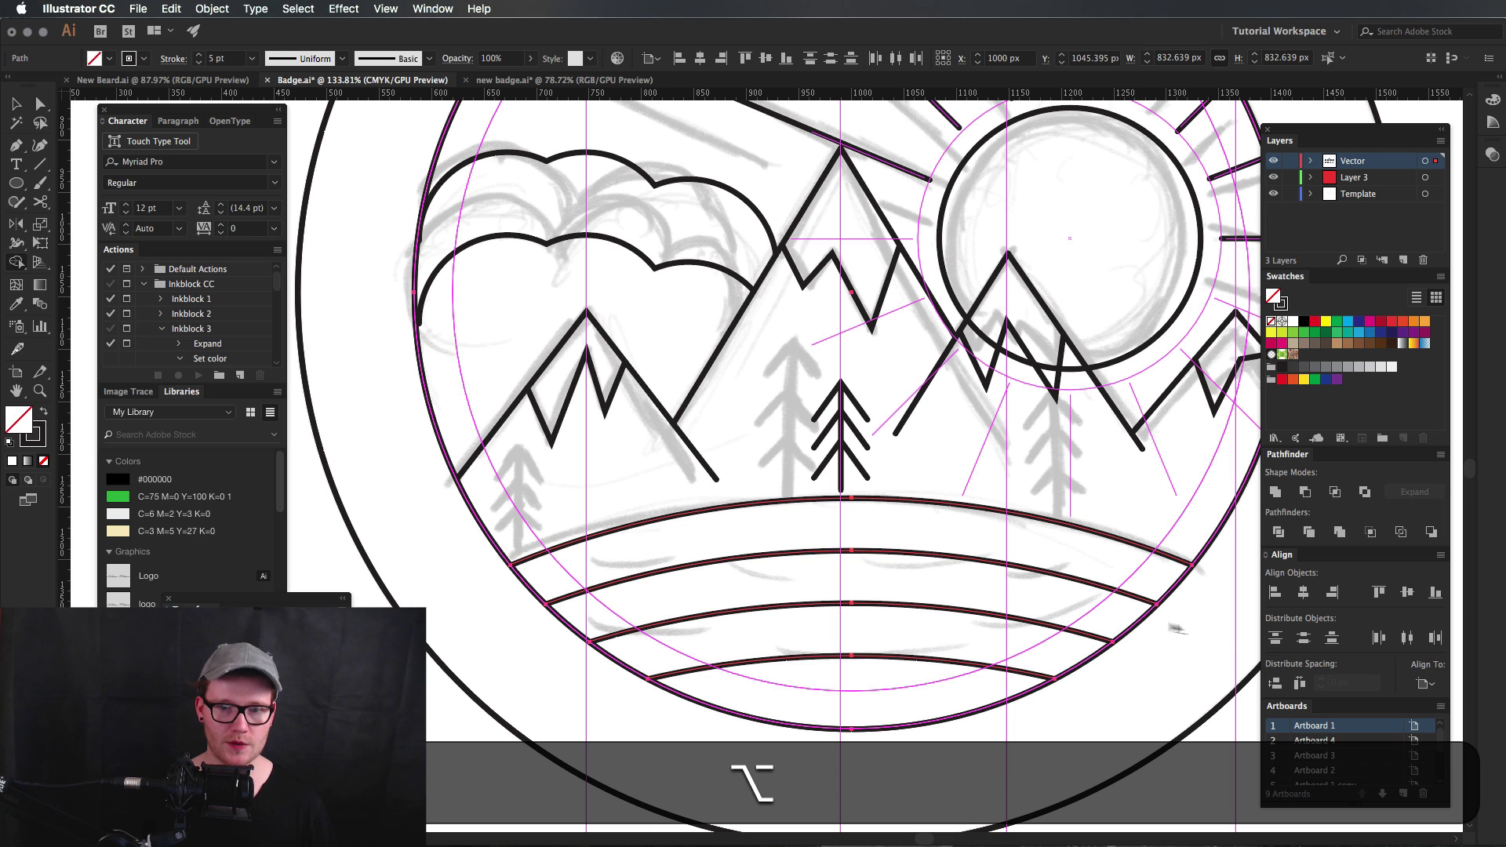
{"action": "key", "text": "v"}
{"action": "left_click", "coordinate": [977, 746]}
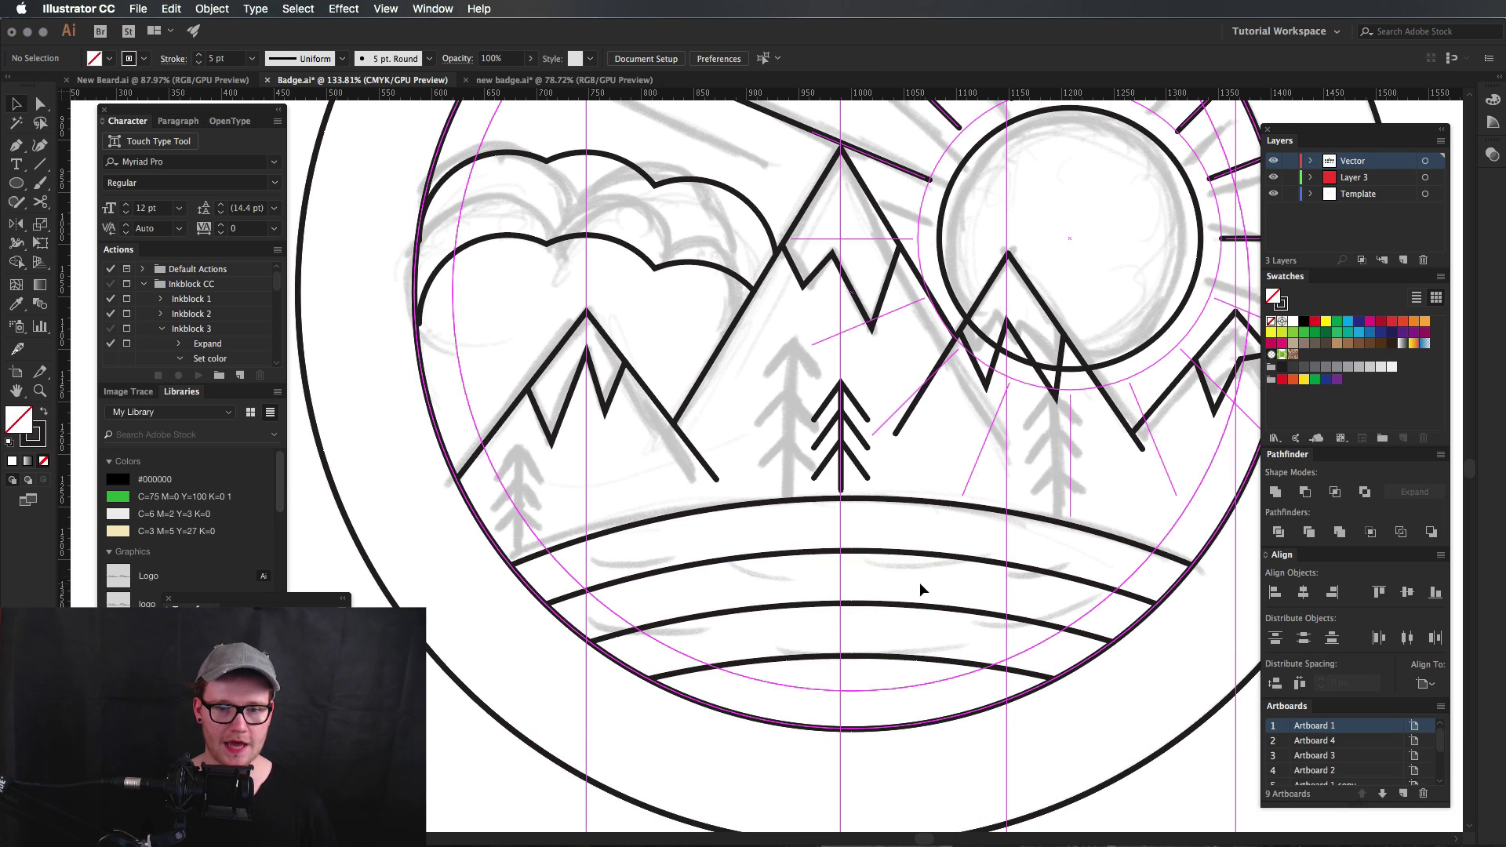
Copy the central tree onto the hill below the sun and scale the original tree up slightly.
{"action": "key", "text": "super+space"}
{"action": "left_click_drag", "start_coordinate": [917, 583], "coordinate": [821, 621]}
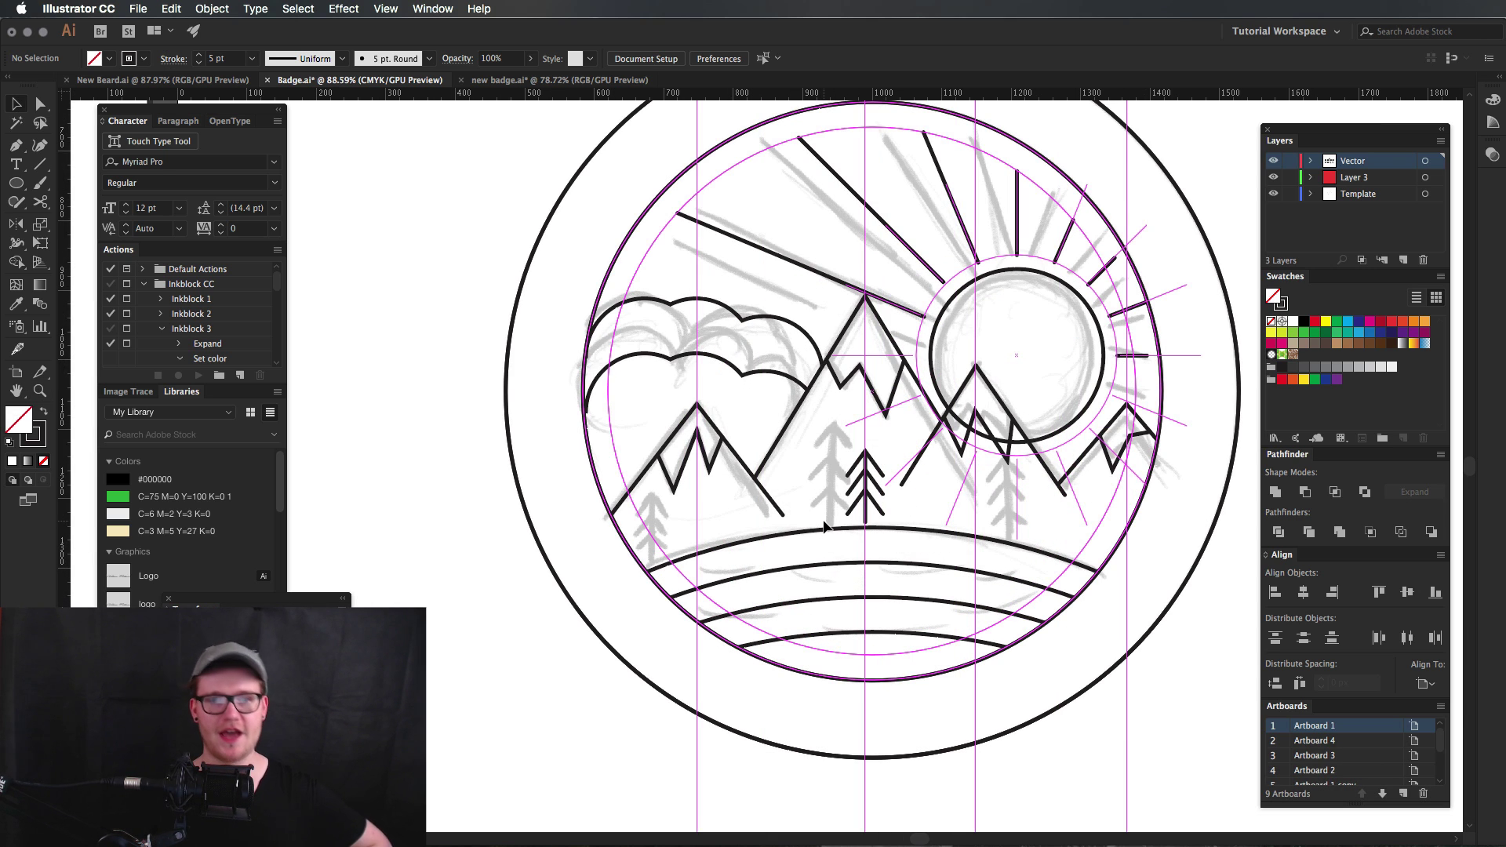
{"action": "key", "text": "v"}
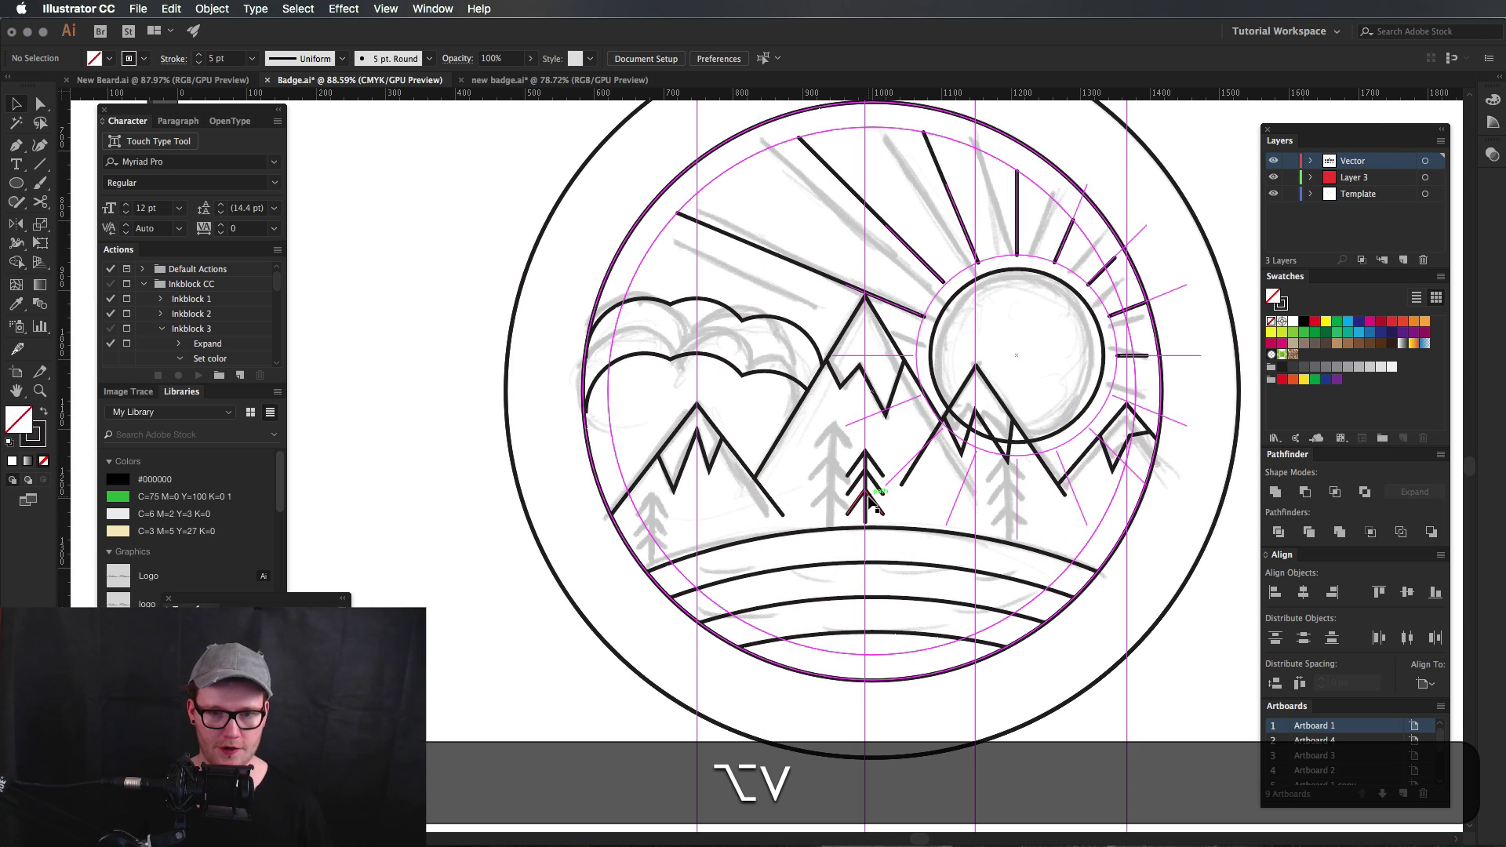
{"action": "key", "text": "alt"}
{"action": "left_click_drag", "start_coordinate": [873, 468], "coordinate": [1028, 490]}
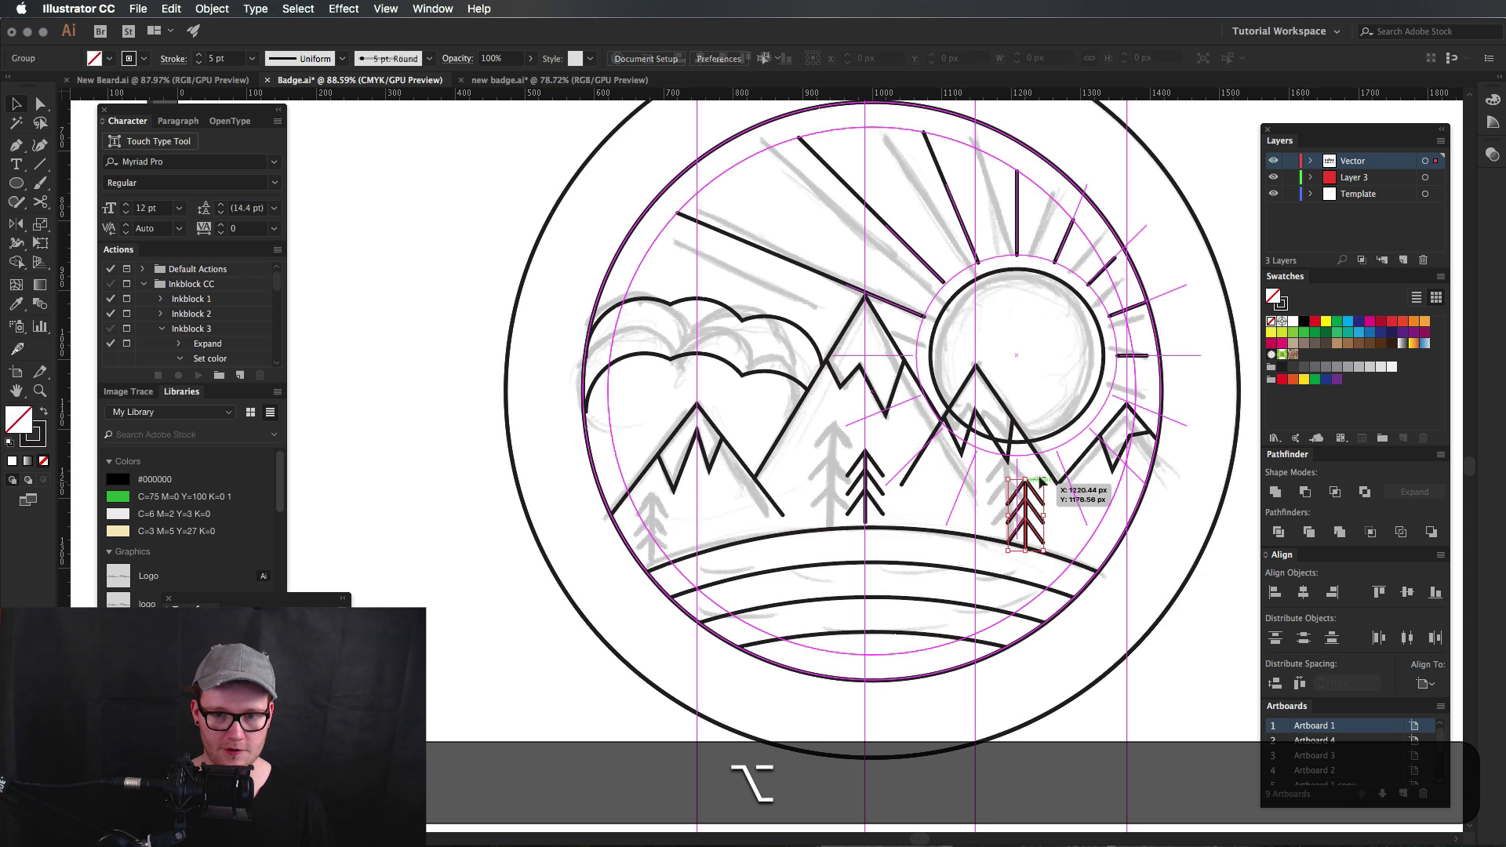
{"action": "left_click", "coordinate": [873, 461]}
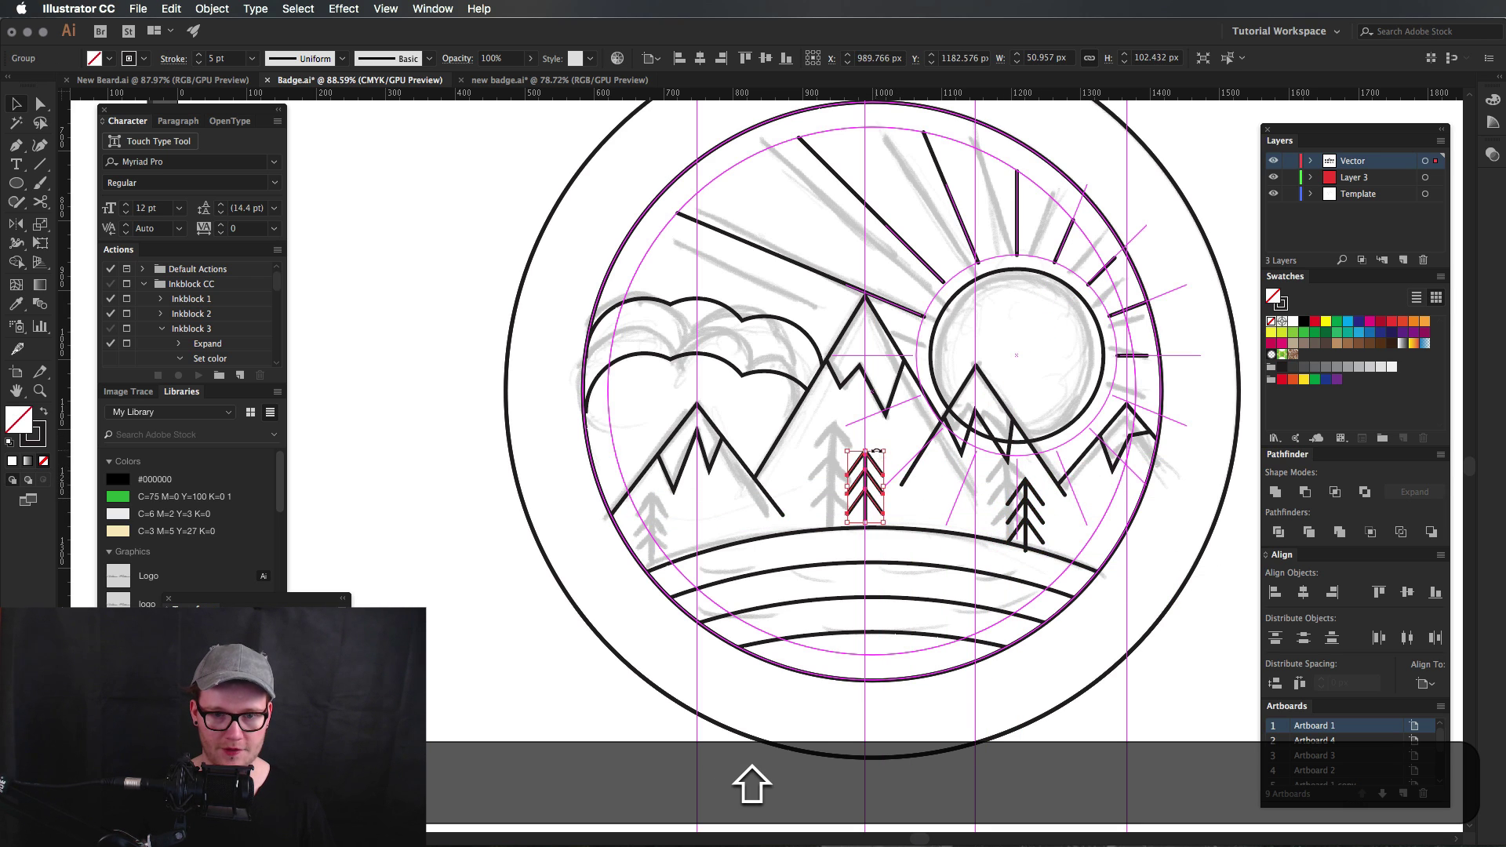
{"action": "left_click_drag", "start_coordinate": [885, 450], "coordinate": [895, 439]}
{"action": "left_click", "coordinate": [902, 431]}
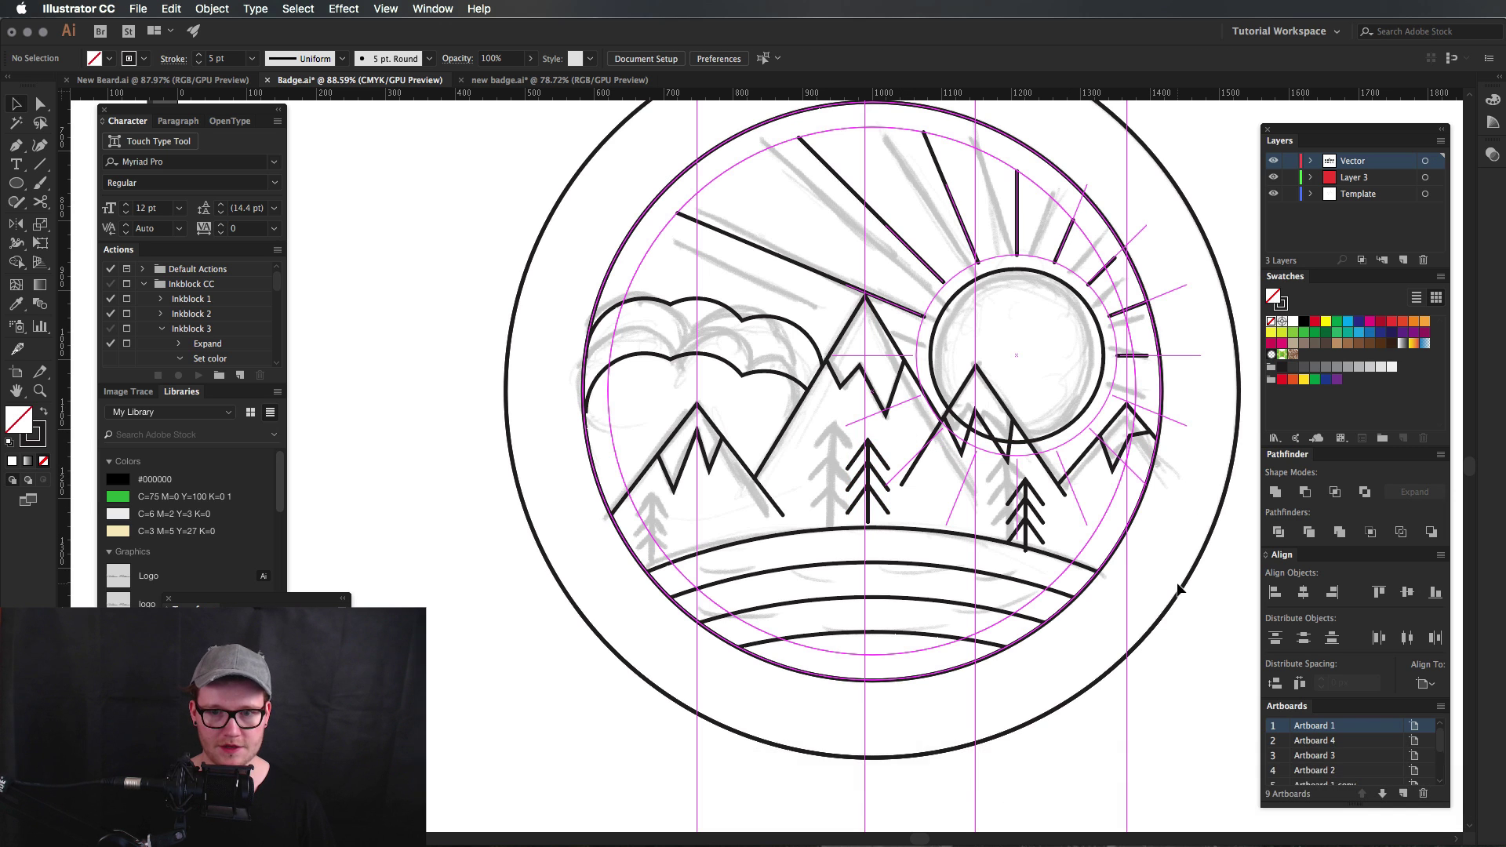
Hide the guides and the Template layer so only the vector line work shows.
{"action": "key", "text": "super+semicolon"}
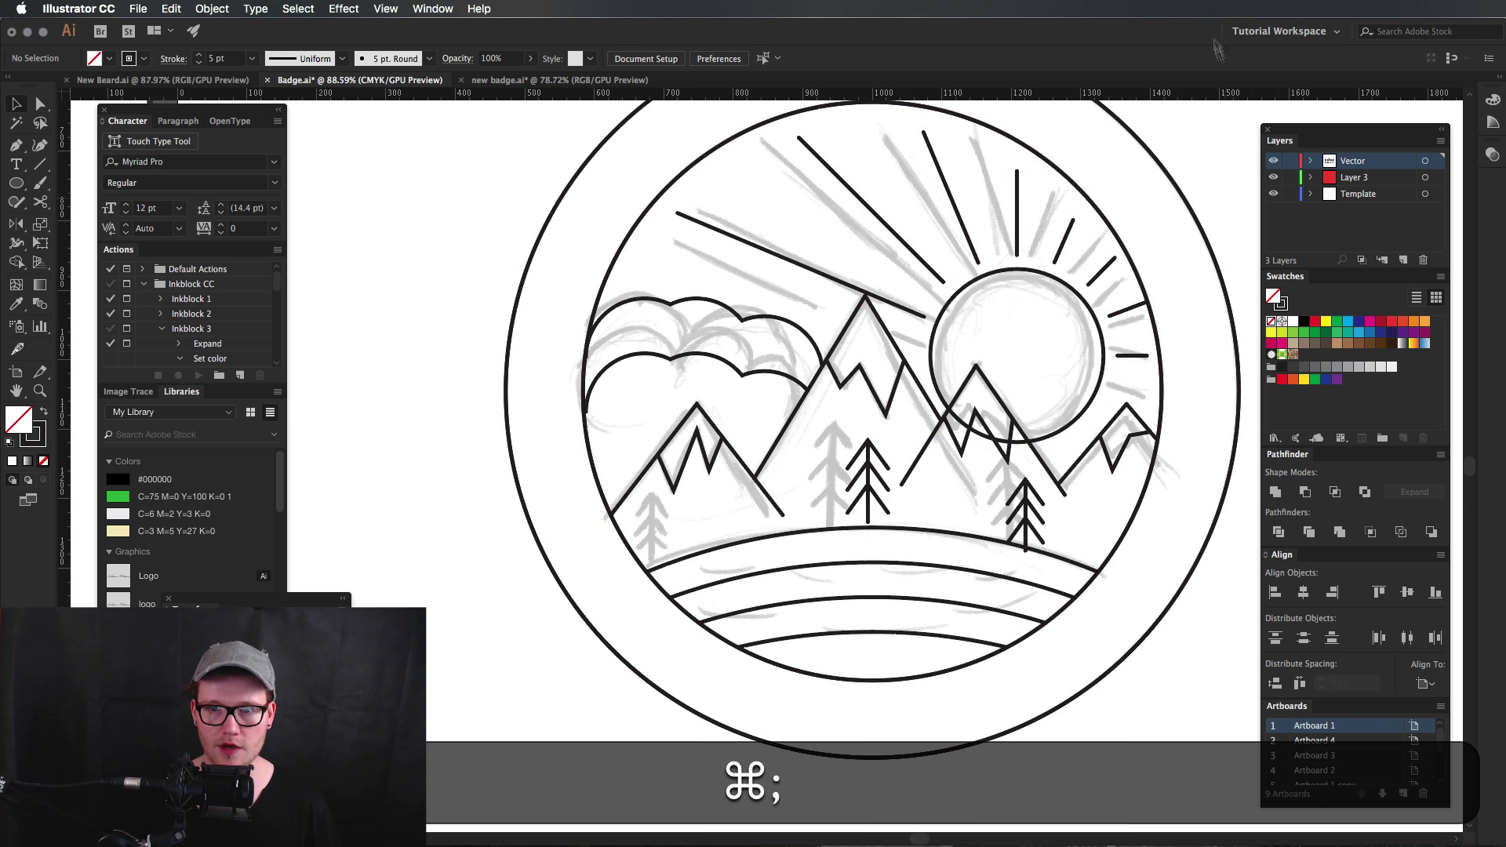
{"action": "left_click", "coordinate": [1273, 194]}
{"action": "key", "text": "z"}
{"action": "left_click_drag", "start_coordinate": [1097, 362], "coordinate": [895, 361]}
{"action": "key", "text": "space"}
{"action": "left_click_drag", "start_coordinate": [1045, 267], "coordinate": [858, 347]}
{"action": "key", "text": "z"}
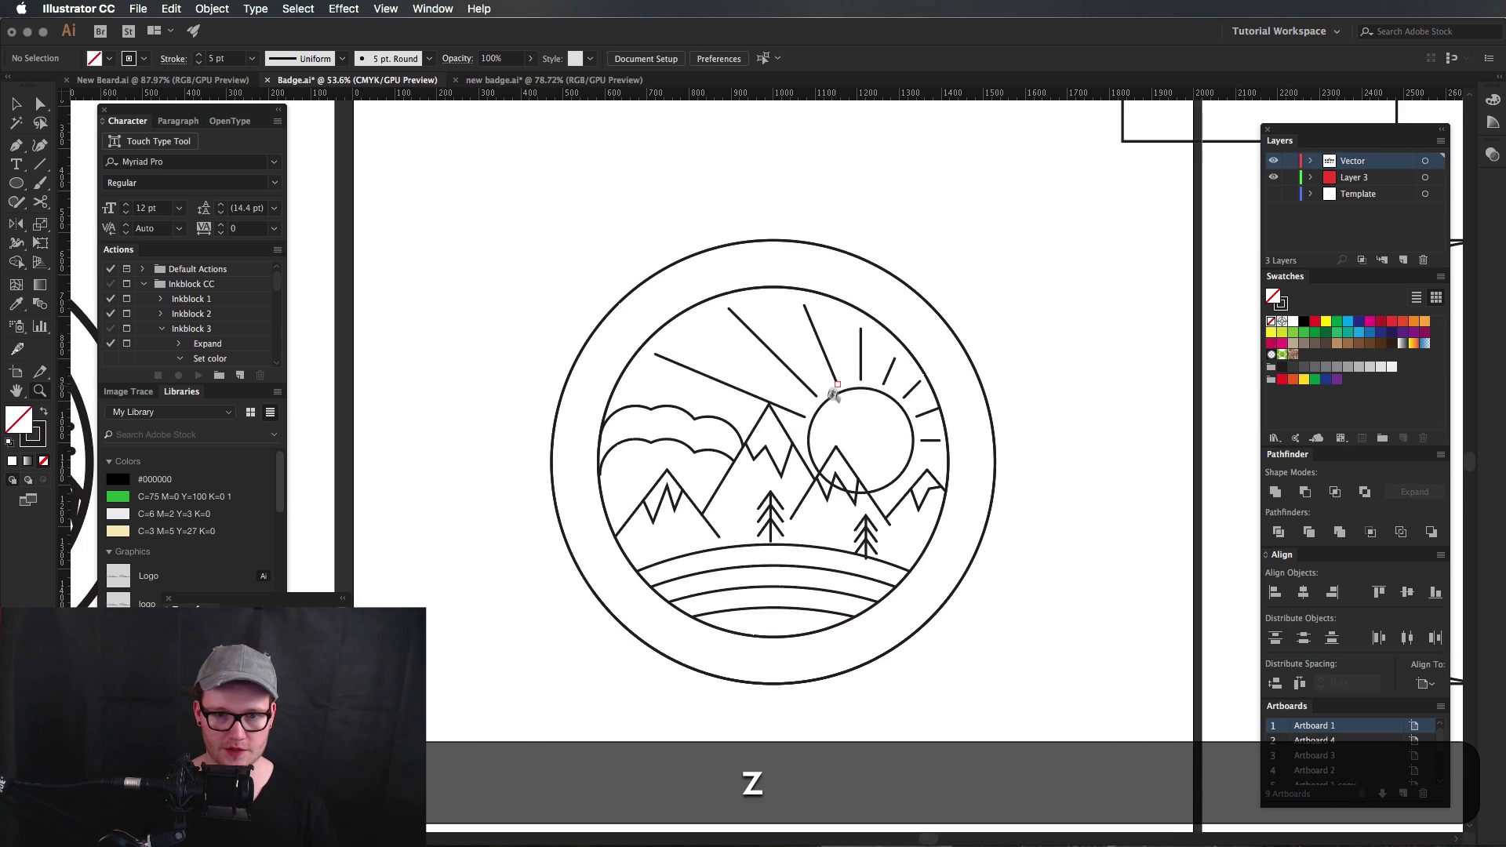
Select the scene's line work and use Shape Builder to remove the parts of the sun circle inside the mountain in front of it.
{"action": "left_click_drag", "start_coordinate": [833, 400], "coordinate": [1062, 408]}
{"action": "key", "text": "space"}
{"action": "left_click_drag", "start_coordinate": [901, 394], "coordinate": [907, 262]}
{"action": "key", "text": "shift+m"}
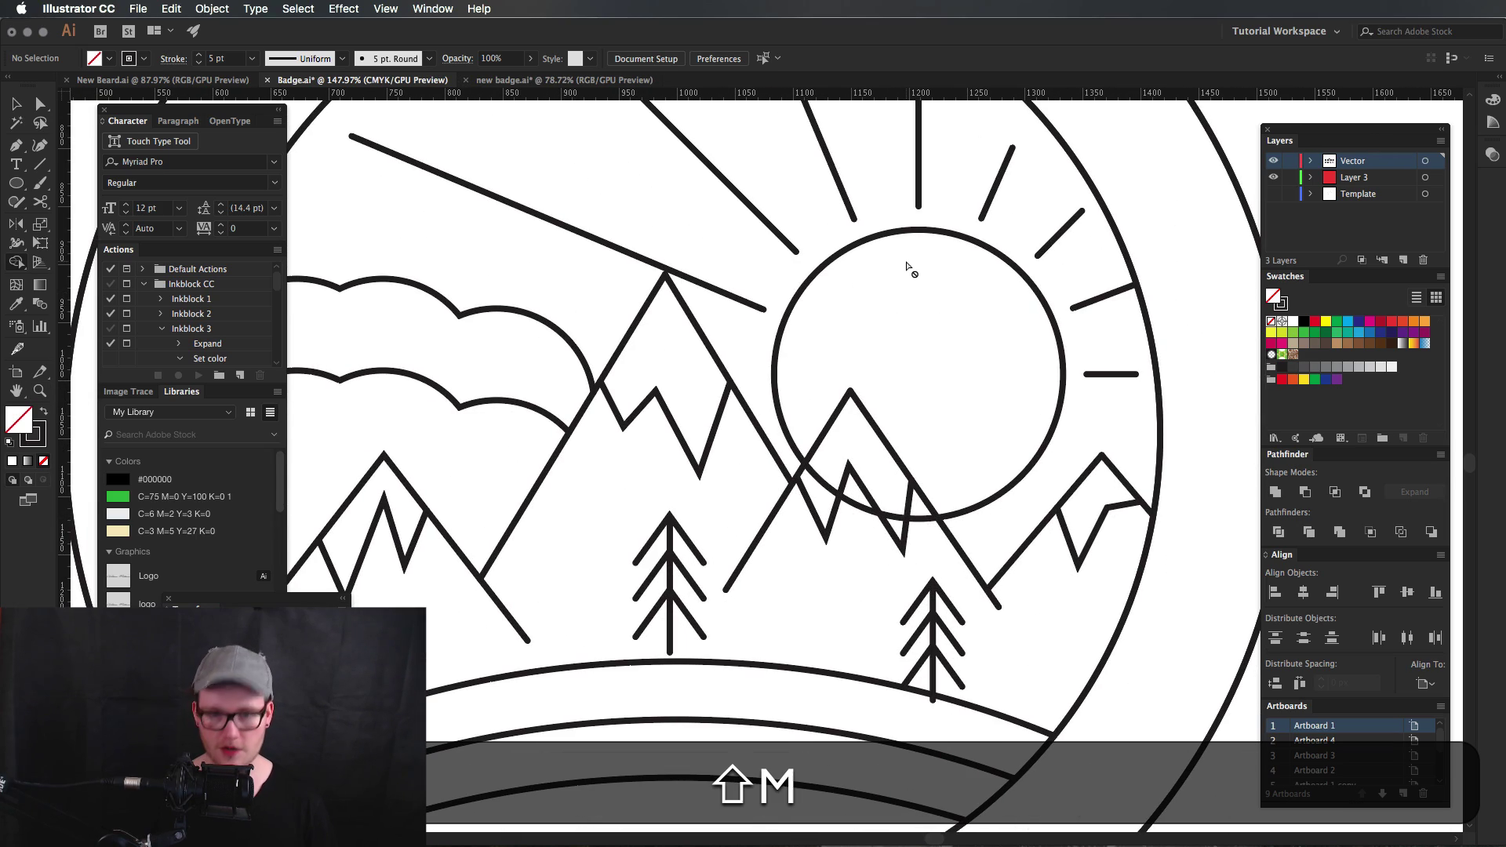
{"action": "key", "text": "v"}
{"action": "left_click_drag", "start_coordinate": [539, 153], "coordinate": [1179, 695]}
{"action": "key", "text": "shift+m"}
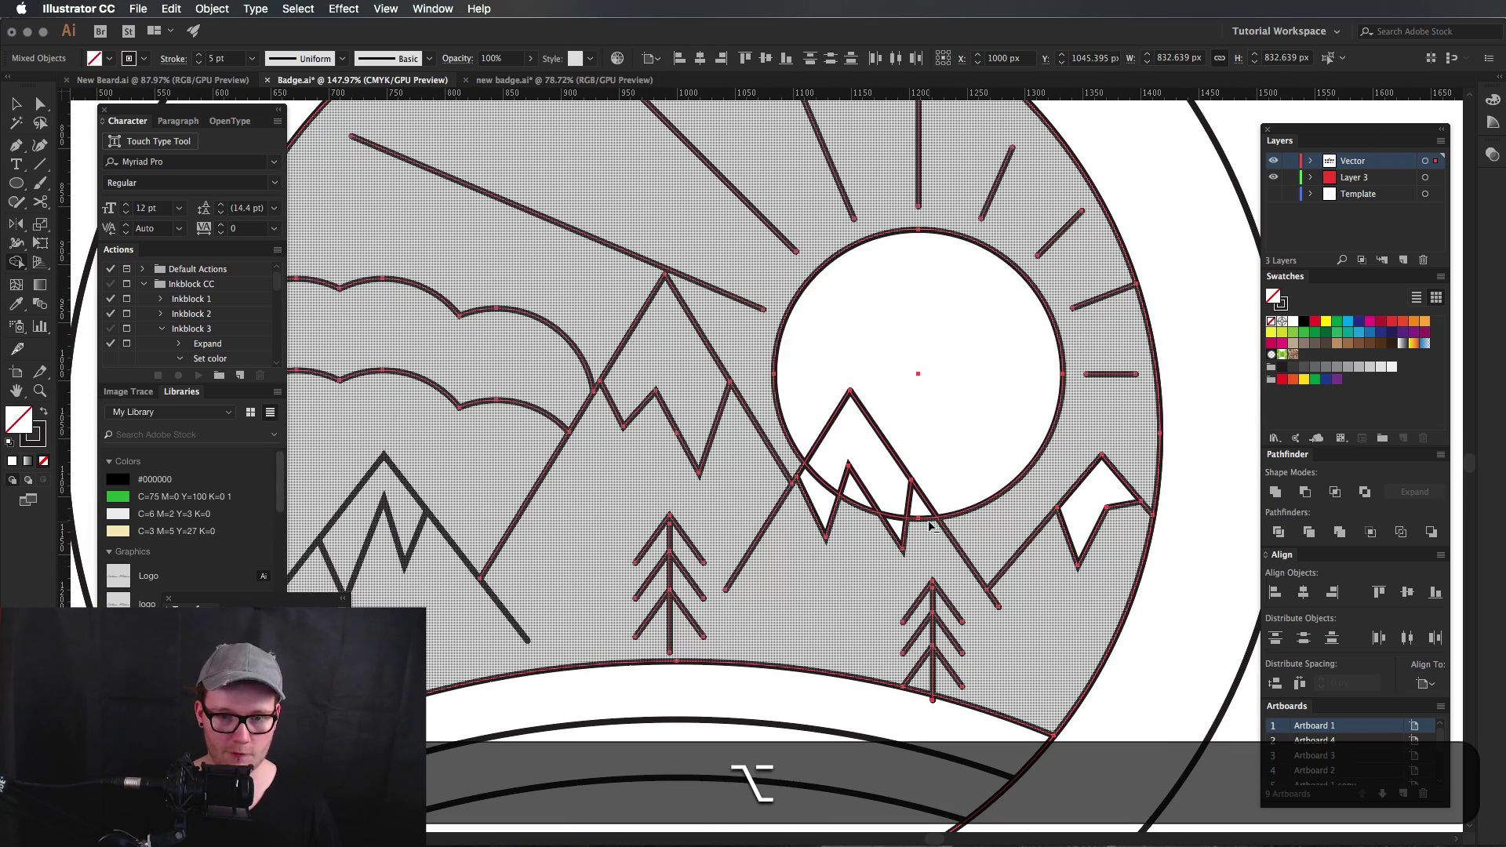
{"action": "left_click", "coordinate": [925, 526], "text": "alt"}
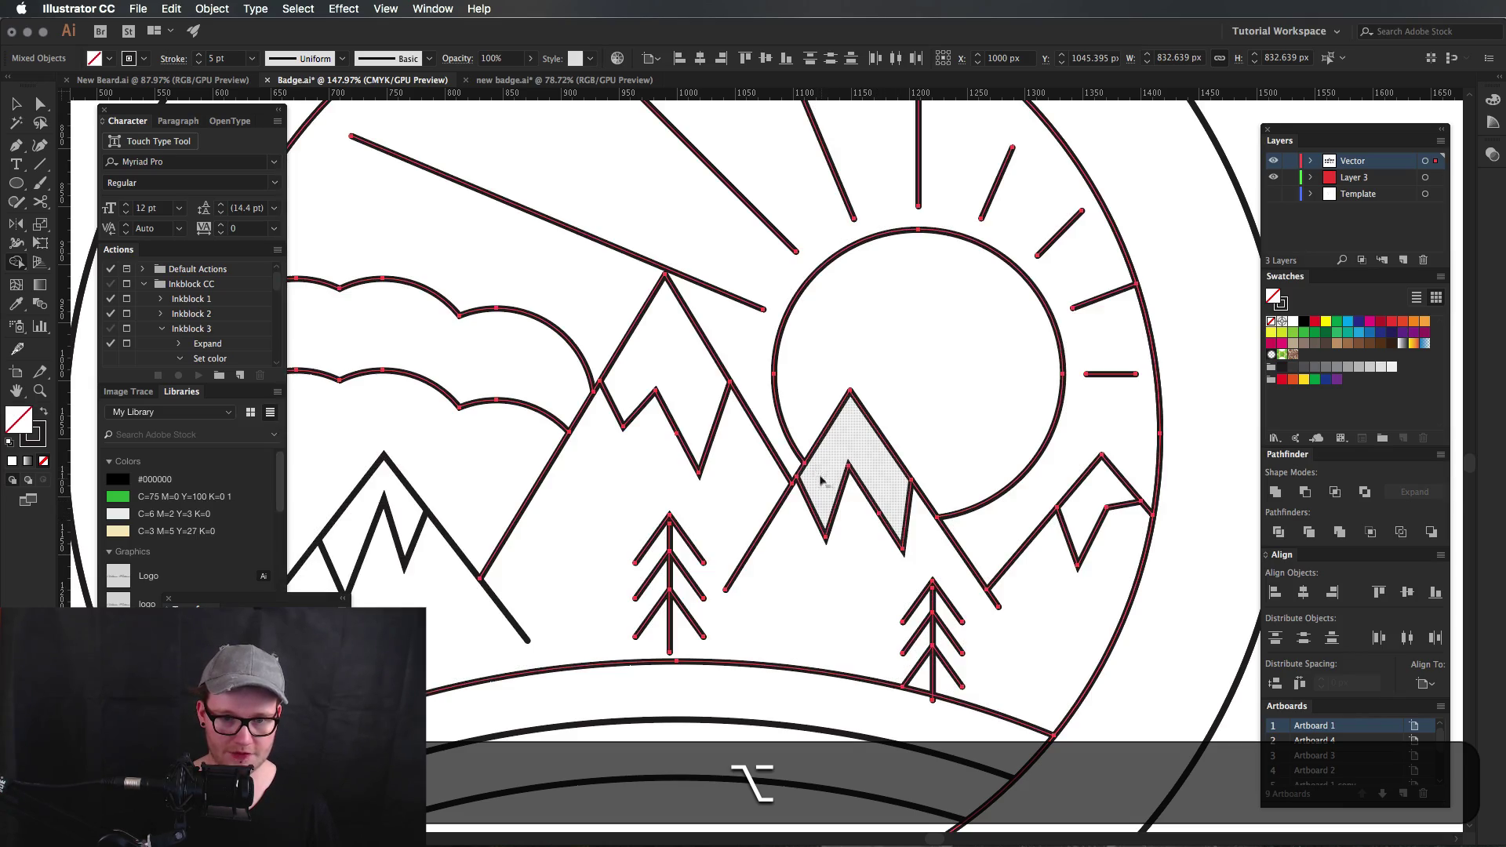
{"action": "left_click", "coordinate": [824, 484], "text": "alt"}
{"action": "key", "text": "v"}
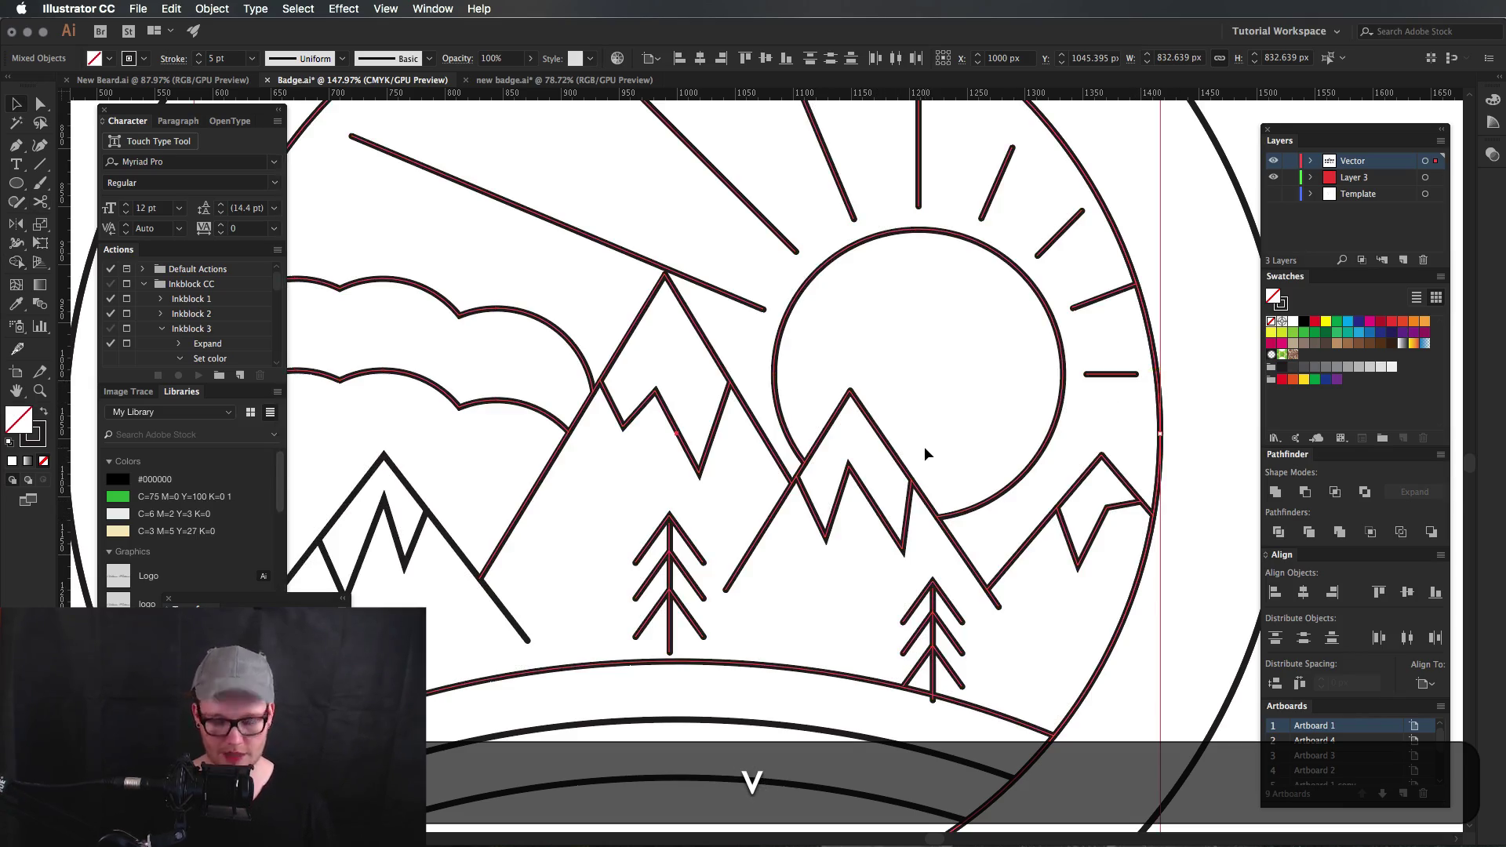
{"action": "key", "text": "z"}
{"action": "left_click_drag", "start_coordinate": [946, 444], "coordinate": [632, 490]}
{"action": "key", "text": "v"}
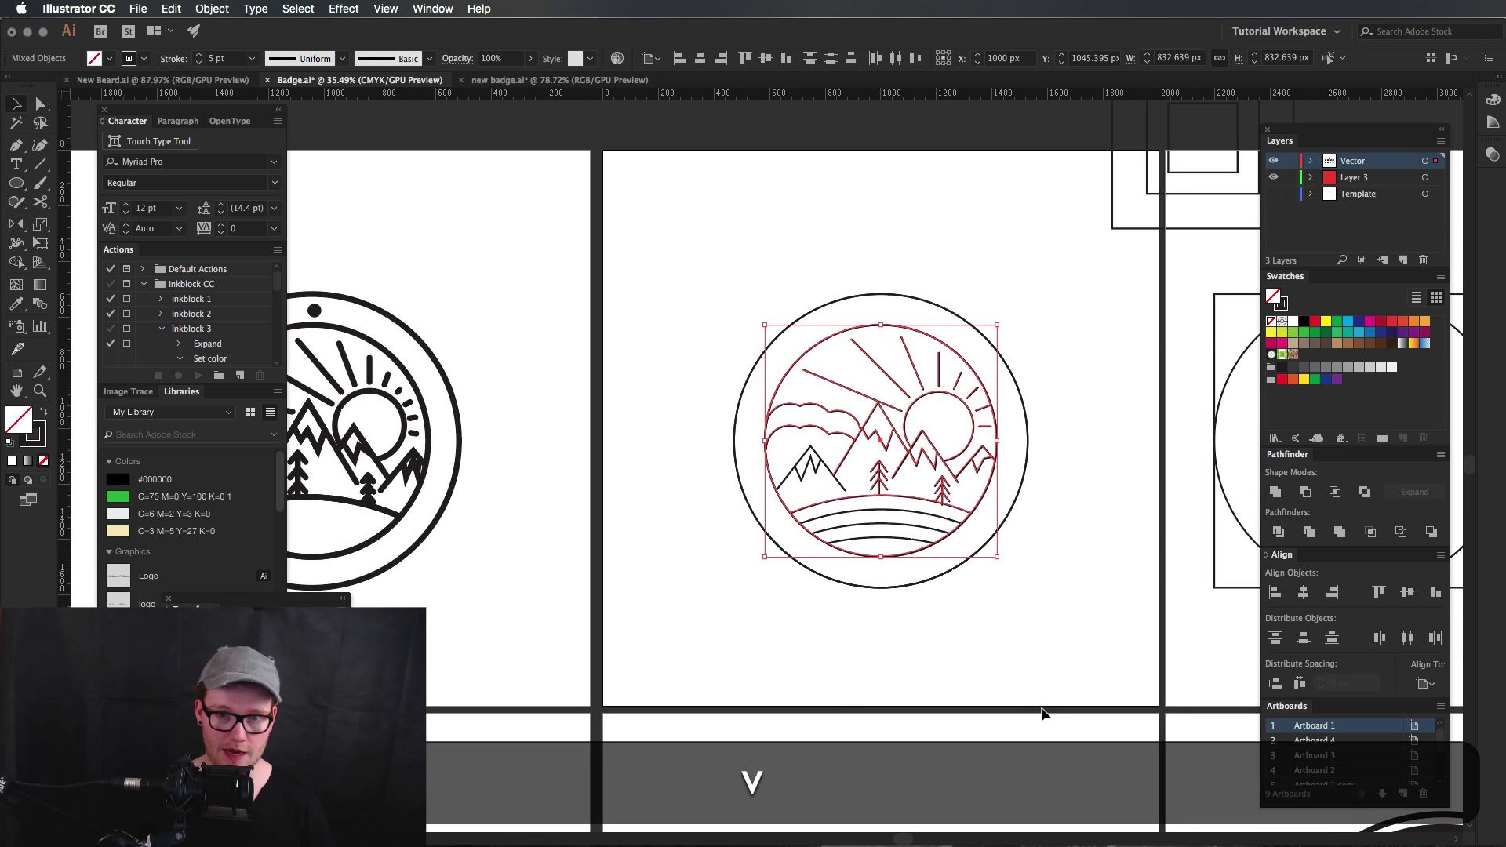
{"action": "left_click", "coordinate": [1042, 713]}
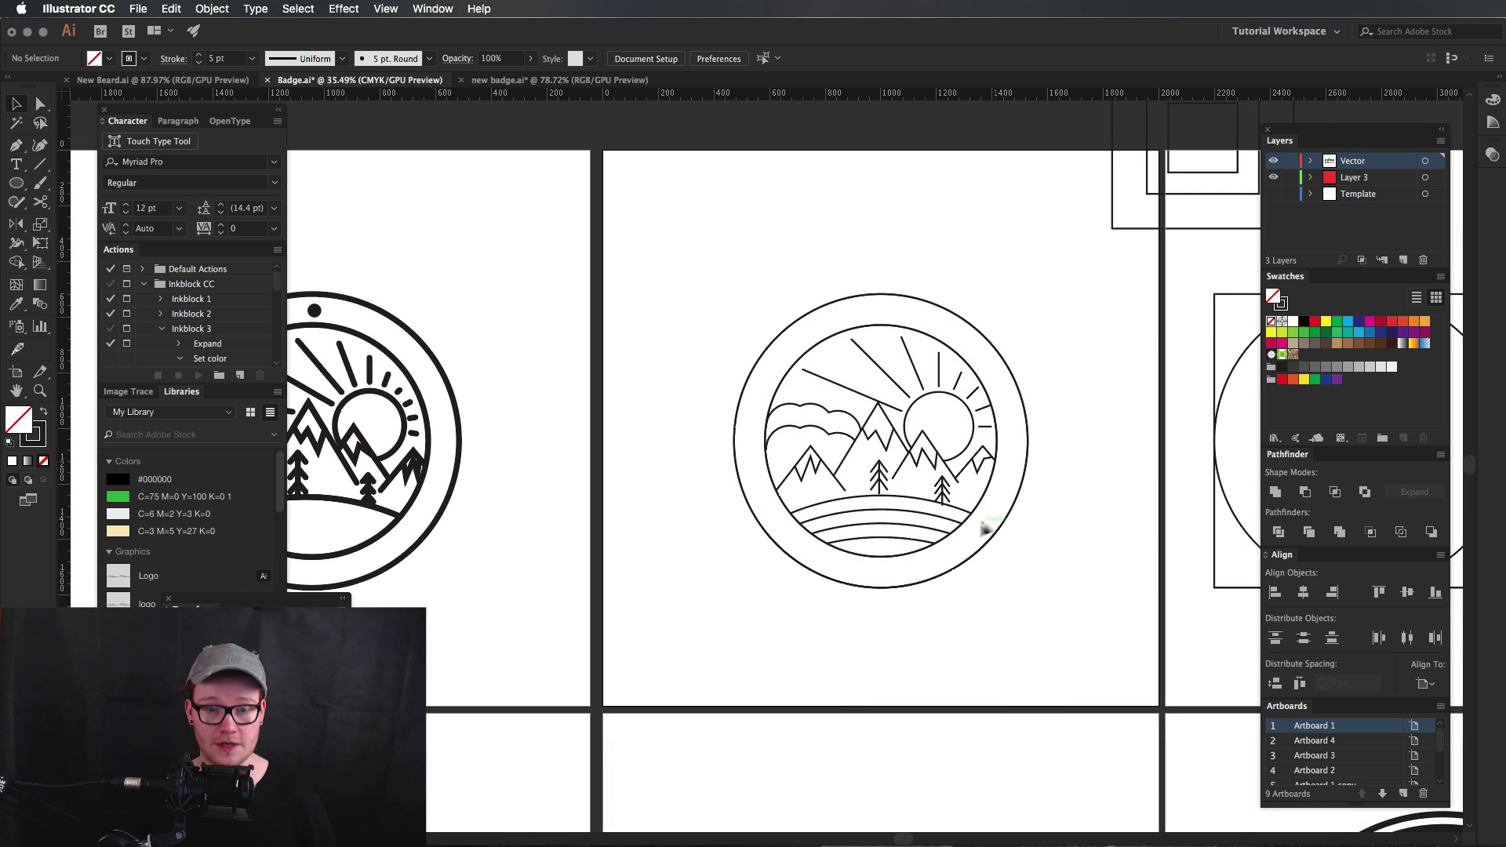
Use Direct Selection to extend the outer ends of the long, vertical and short upper sun rays to the inner circle.
{"action": "key", "text": "z"}
{"action": "left_click_drag", "start_coordinate": [891, 410], "coordinate": [1083, 411]}
{"action": "key", "text": "a"}
{"action": "left_click_drag", "start_coordinate": [940, 261], "coordinate": [889, 275]}
{"action": "left_click_drag", "start_coordinate": [783, 310], "coordinate": [763, 289]}
{"action": "left_click_drag", "start_coordinate": [663, 381], "coordinate": [642, 368]}
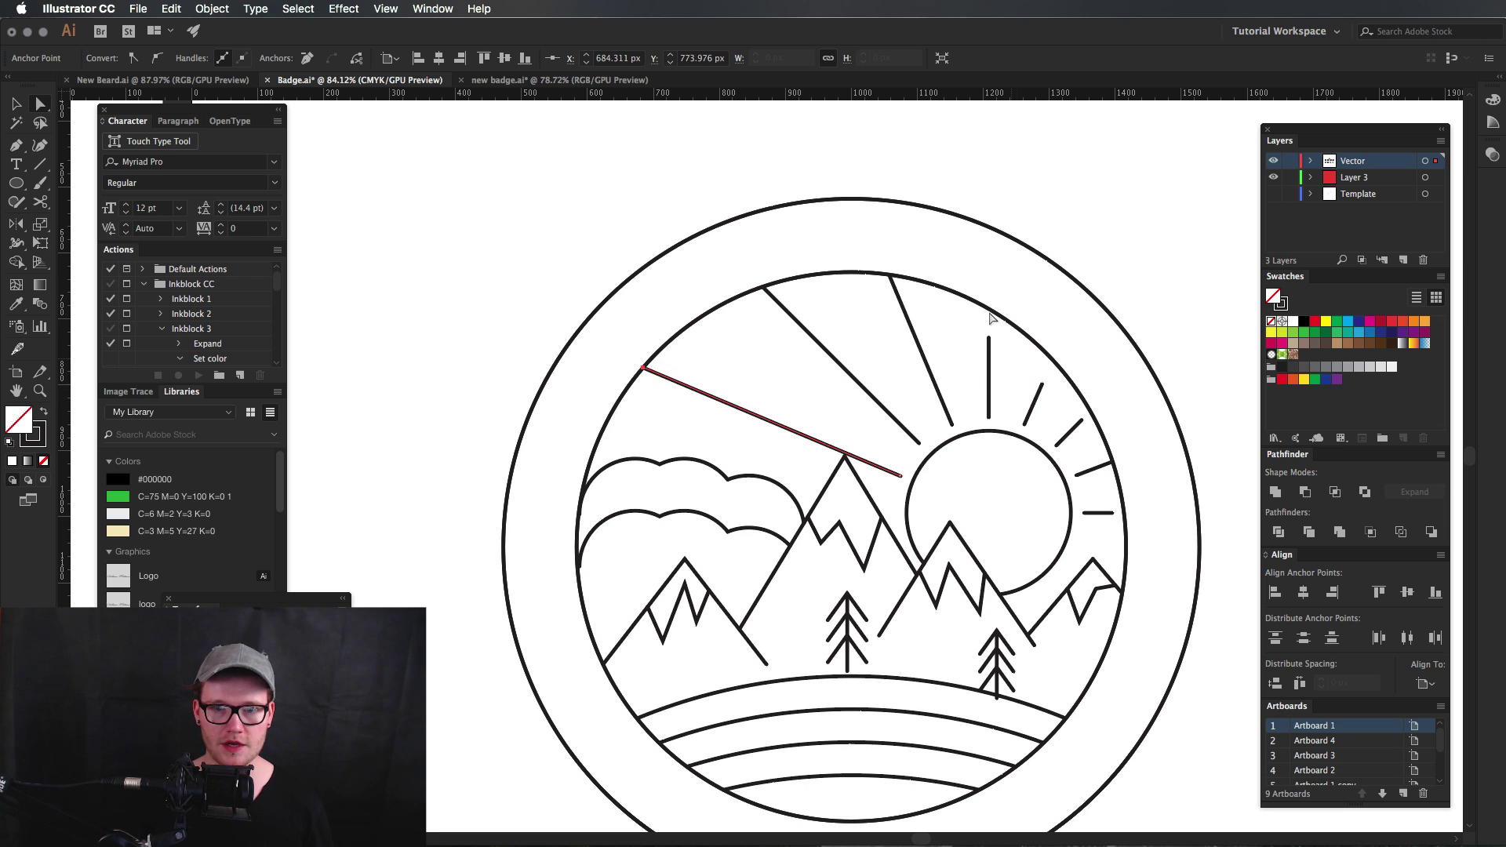
{"action": "left_click_drag", "start_coordinate": [989, 338], "coordinate": [989, 308]}
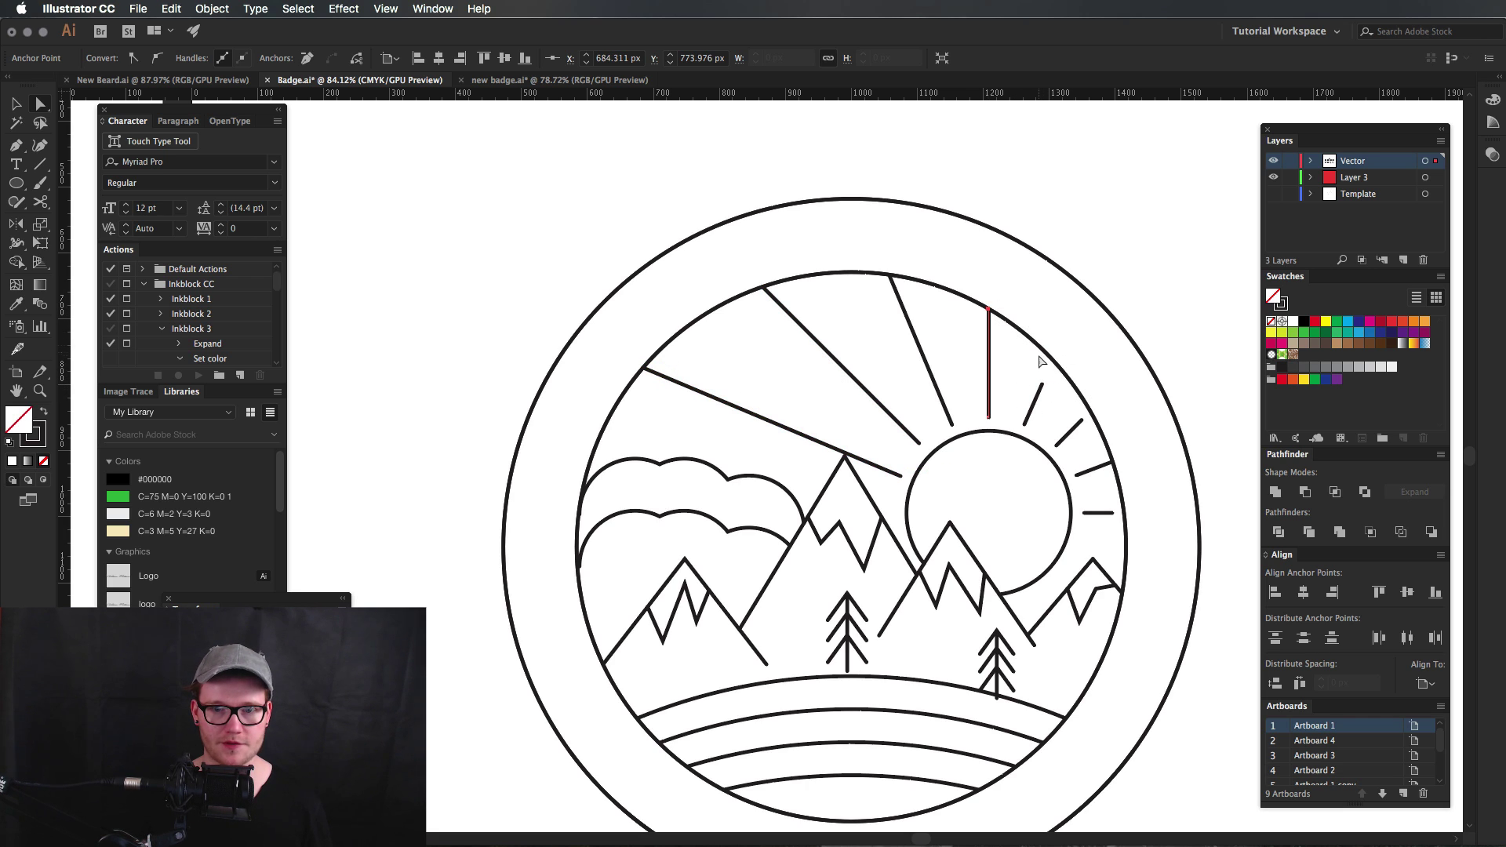
{"action": "left_click_drag", "start_coordinate": [1042, 384], "coordinate": [1052, 361]}
{"action": "left_click", "coordinate": [1215, 587]}
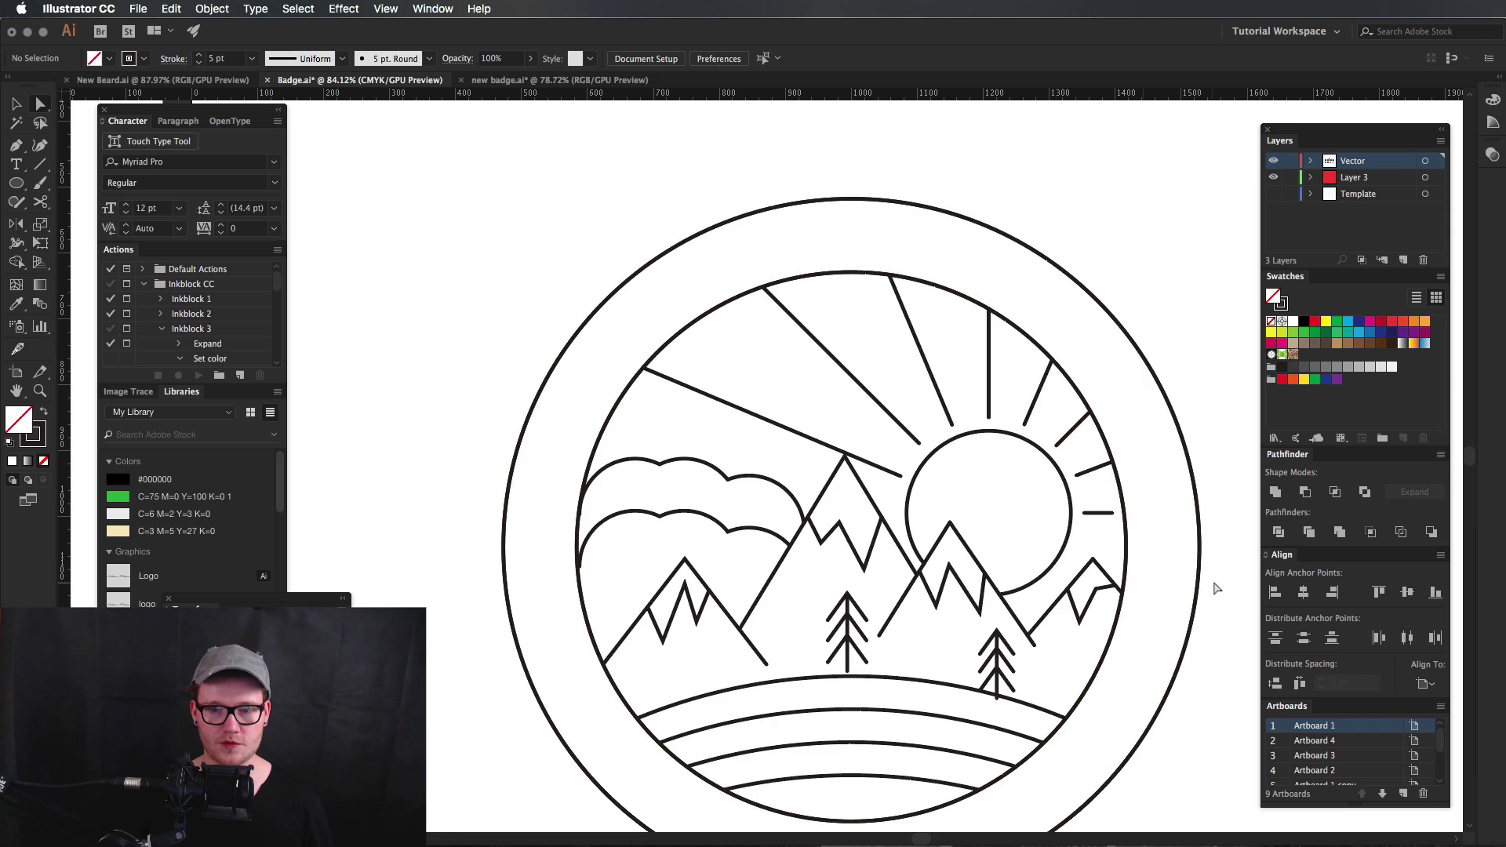
Duplicate the badge's artboard with its artwork into the empty space below the red artboard.
{"action": "scroll", "coordinate": [810, 421], "scroll_direction": "down", "scroll_amount": 3}
{"action": "key", "text": "v"}
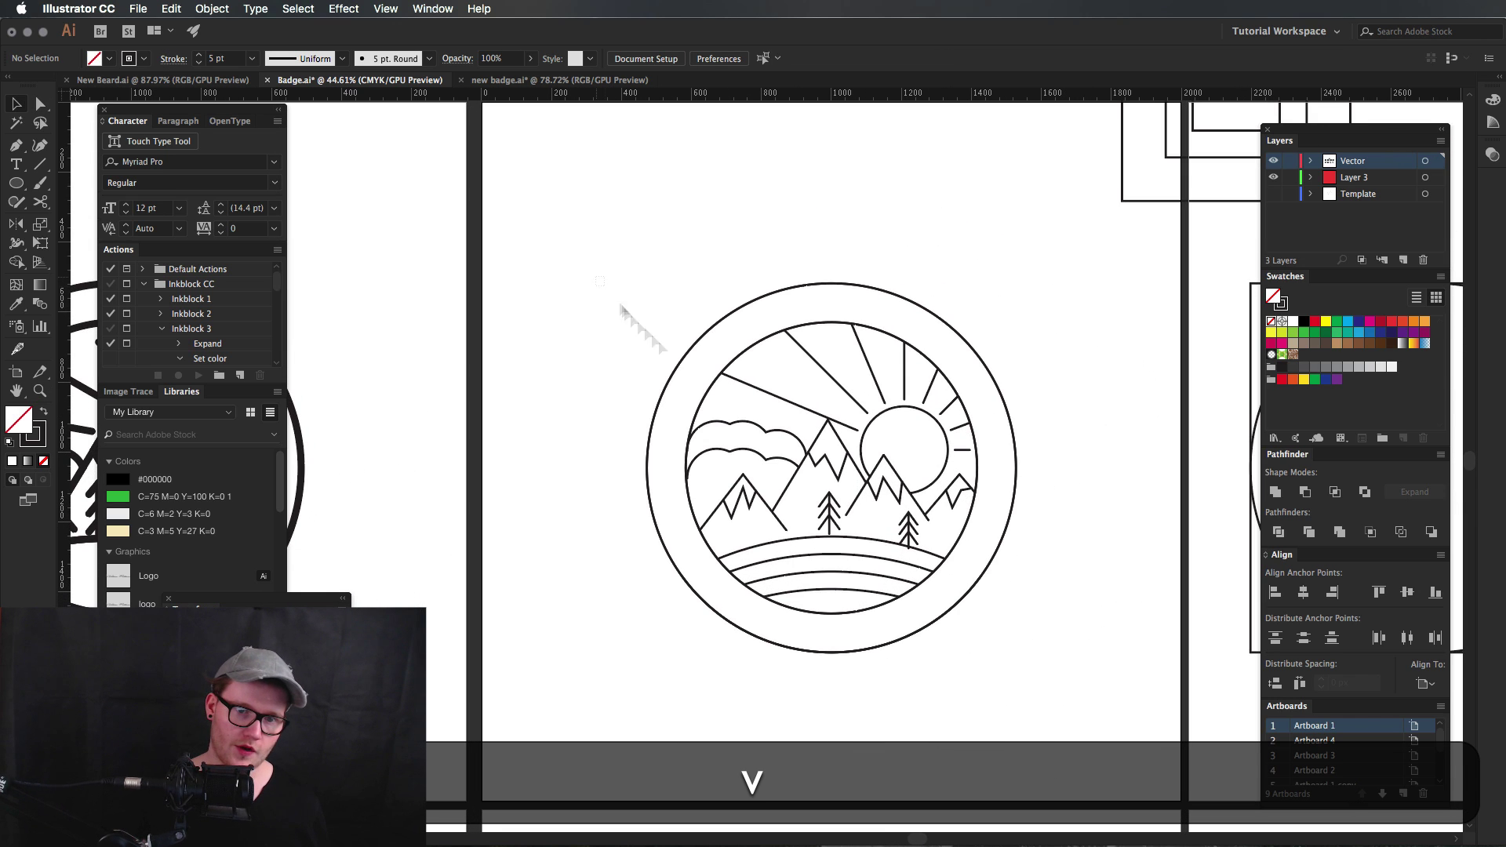
{"action": "left_click_drag", "start_coordinate": [620, 310], "coordinate": [496, 228]}
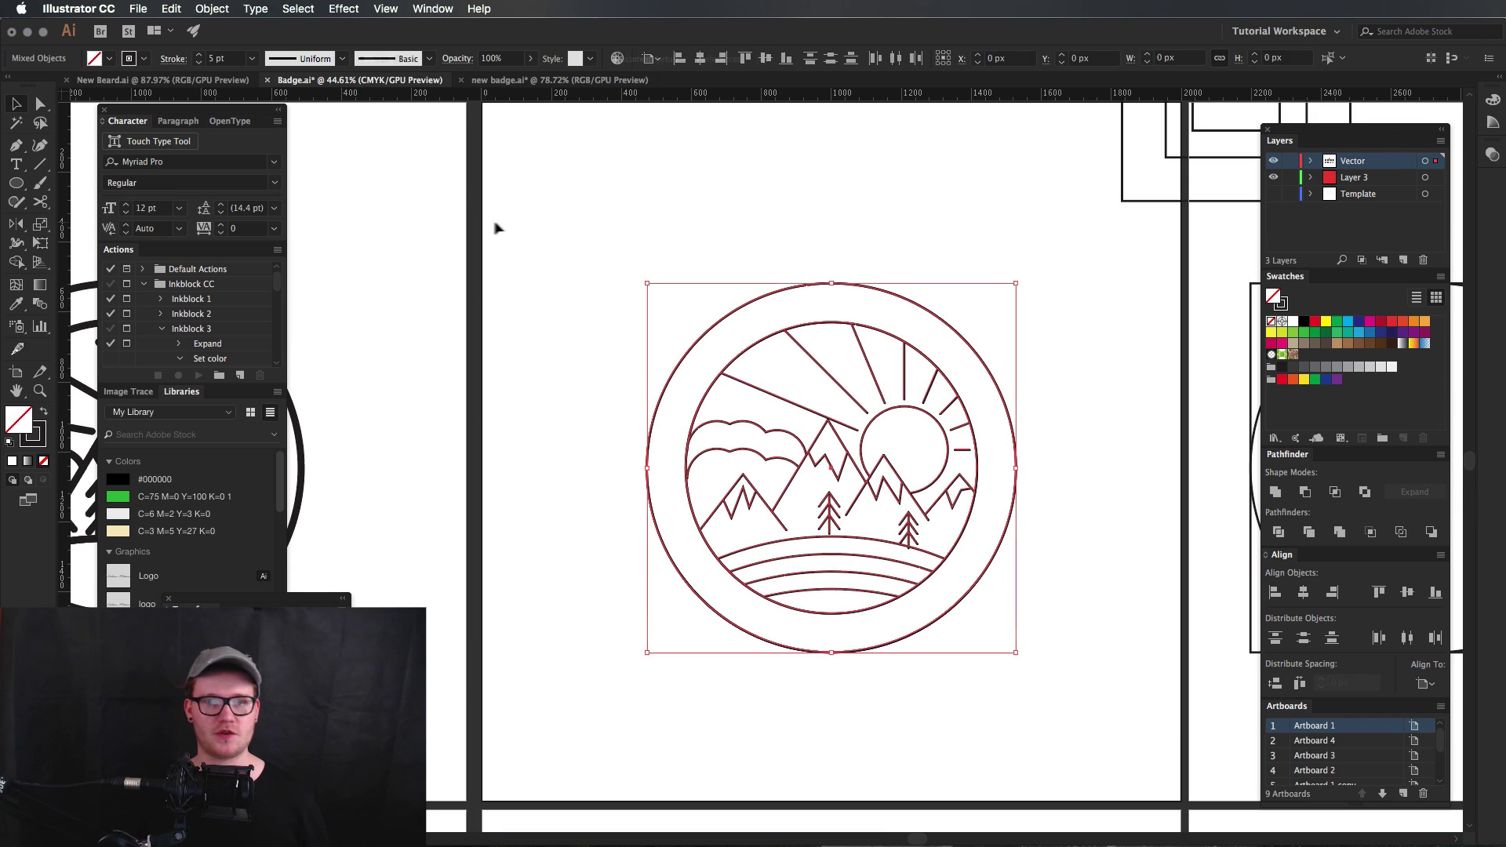
{"action": "key", "text": "space"}
{"action": "left_click_drag", "start_coordinate": [887, 393], "coordinate": [799, 201]}
{"action": "key", "text": "z"}
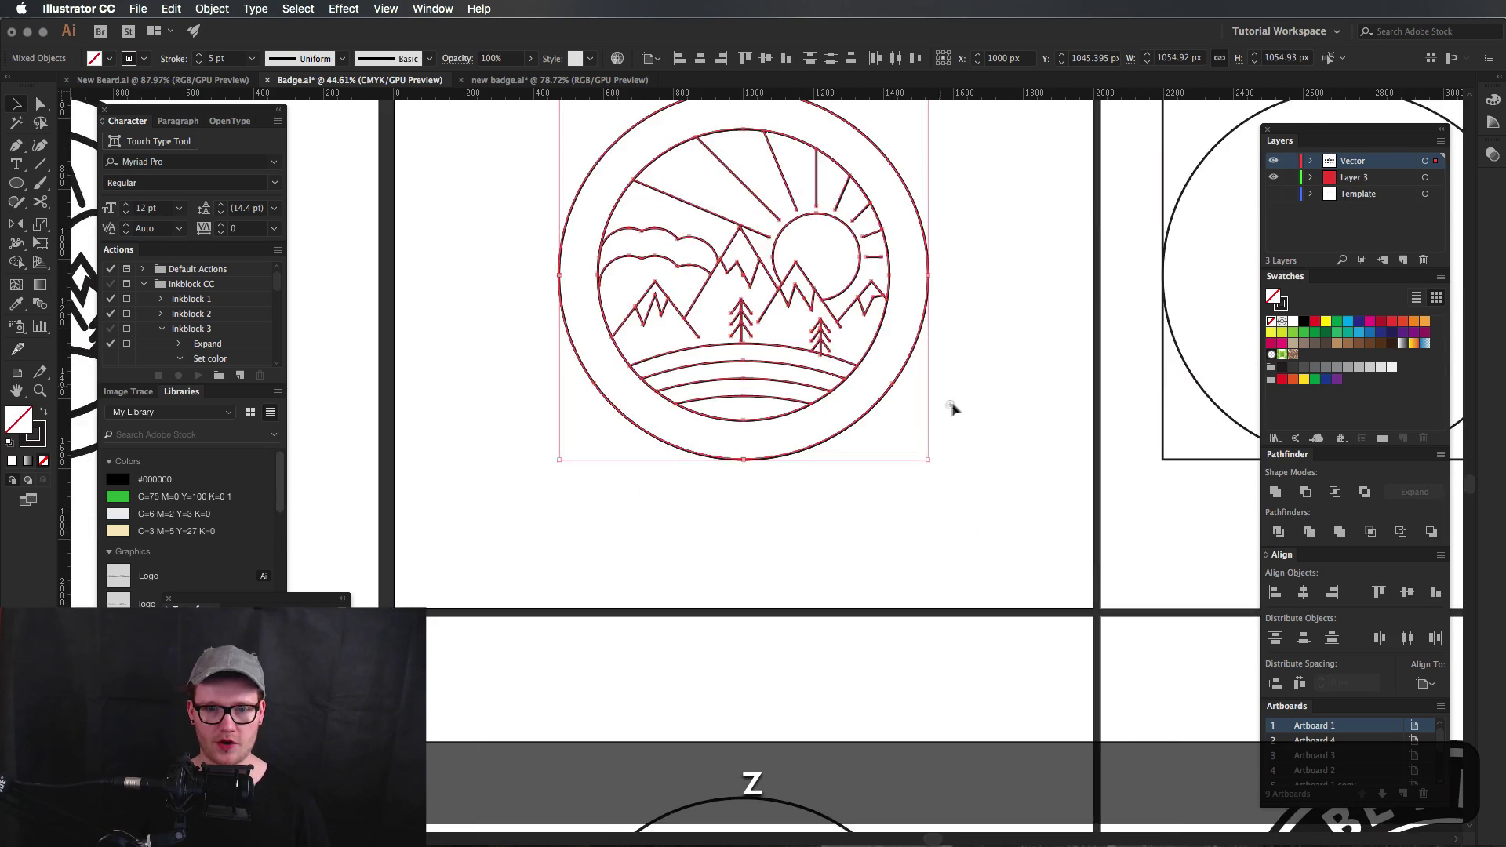
{"action": "key", "text": "space"}
{"action": "left_click_drag", "start_coordinate": [950, 406], "coordinate": [454, 254]}
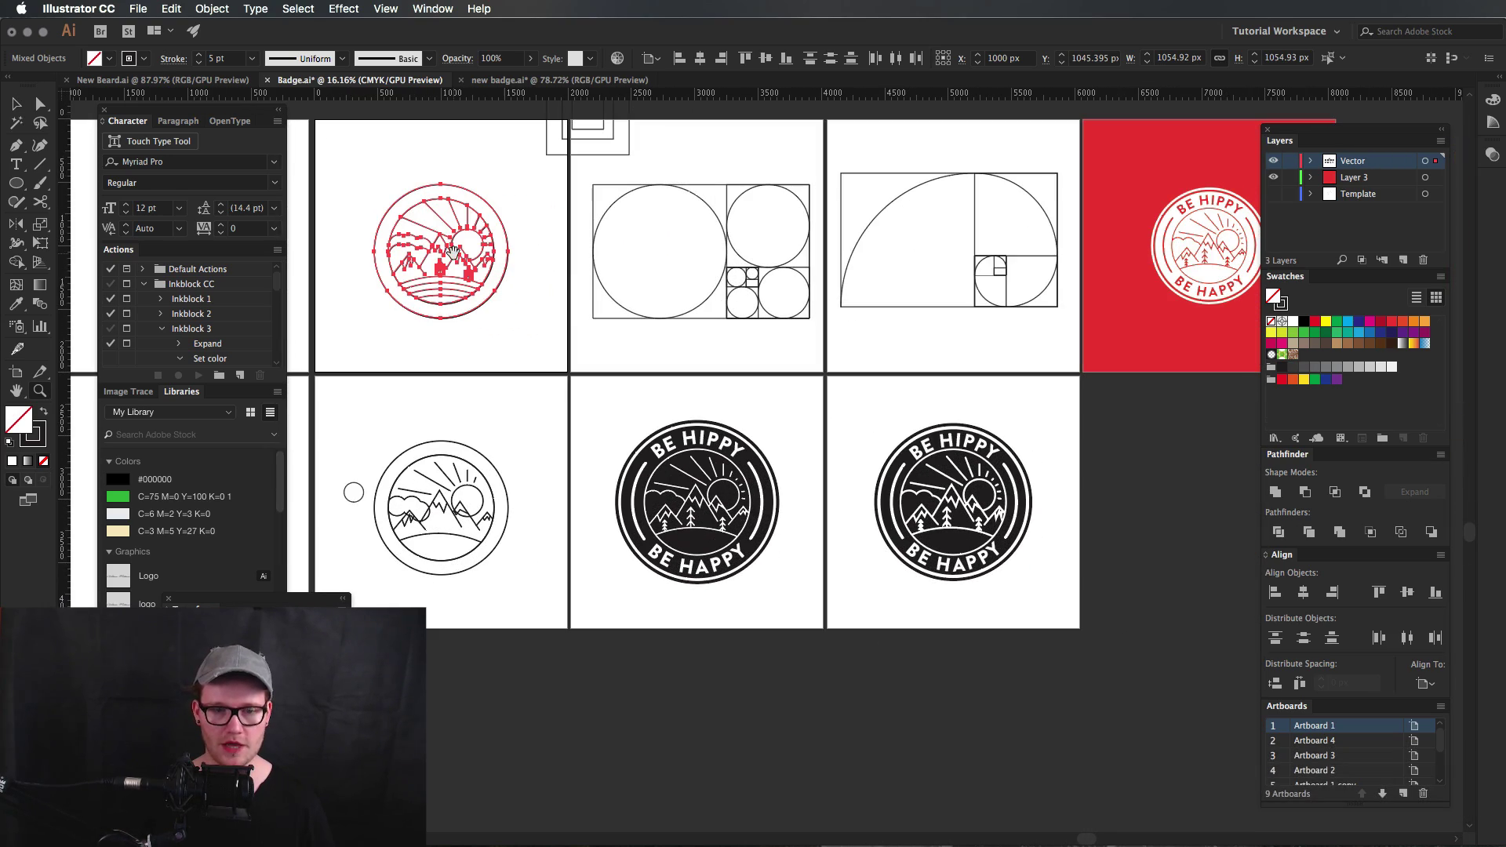
{"action": "key", "text": "shift+o"}
{"action": "left_click_drag", "start_coordinate": [431, 163], "coordinate": [1203, 421]}
Select the whole badge on the duplicated artboard and set its stroke weight to 16 pt.
{"action": "key", "text": "z"}
{"action": "left_click_drag", "start_coordinate": [1150, 486], "coordinate": [1220, 482]}
{"action": "left_click_drag", "start_coordinate": [1220, 483], "coordinate": [843, 557]}
{"action": "key", "text": "z"}
{"action": "key", "text": "v"}
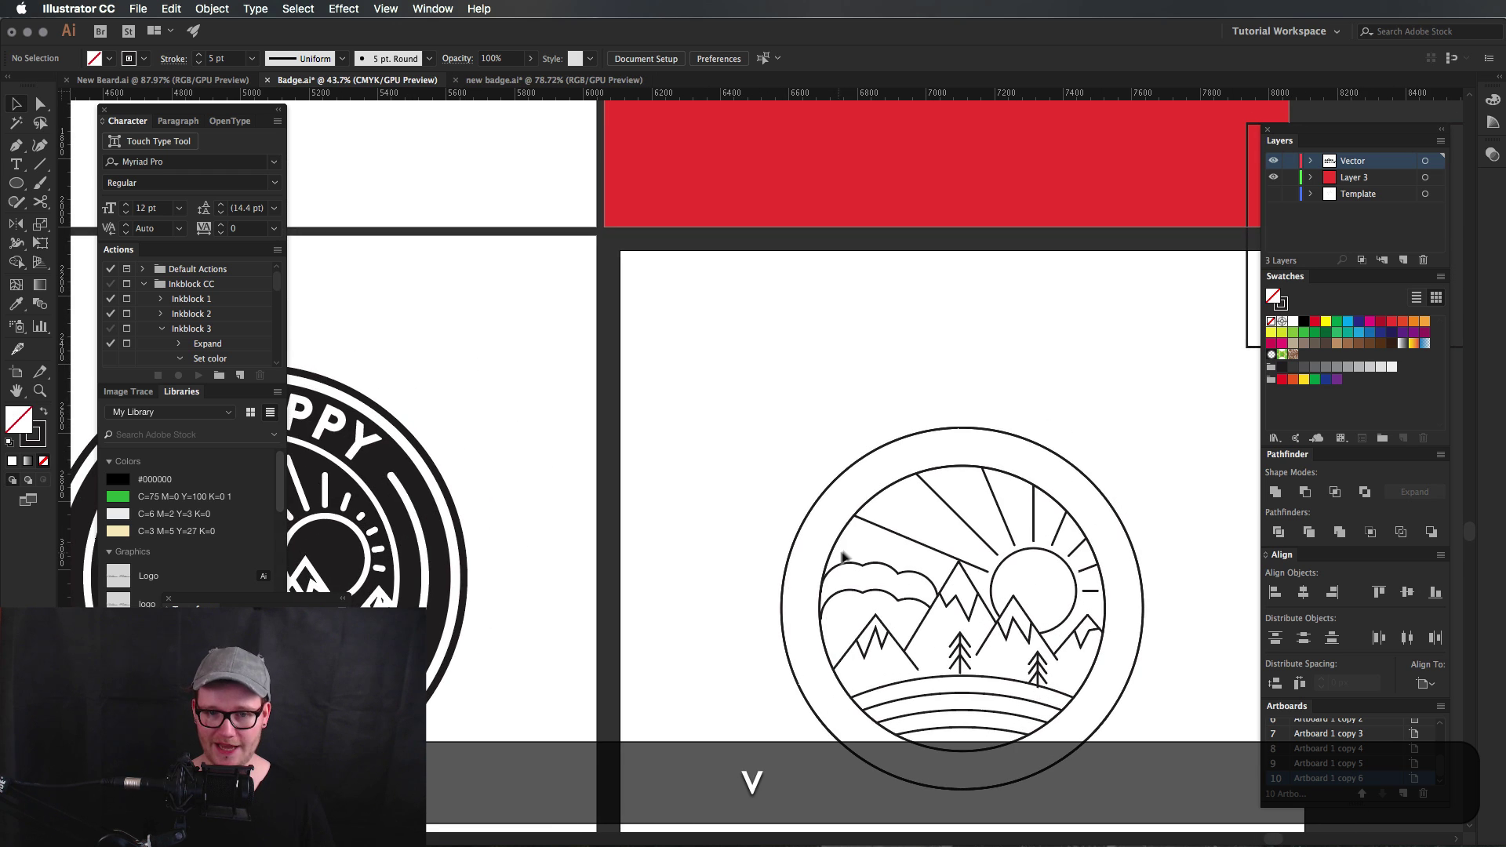
{"action": "left_click_drag", "start_coordinate": [751, 416], "coordinate": [724, 320]}
{"action": "left_click_drag", "start_coordinate": [684, 268], "coordinate": [992, 549]}
{"action": "left_click_drag", "start_coordinate": [791, 369], "coordinate": [1151, 697]}
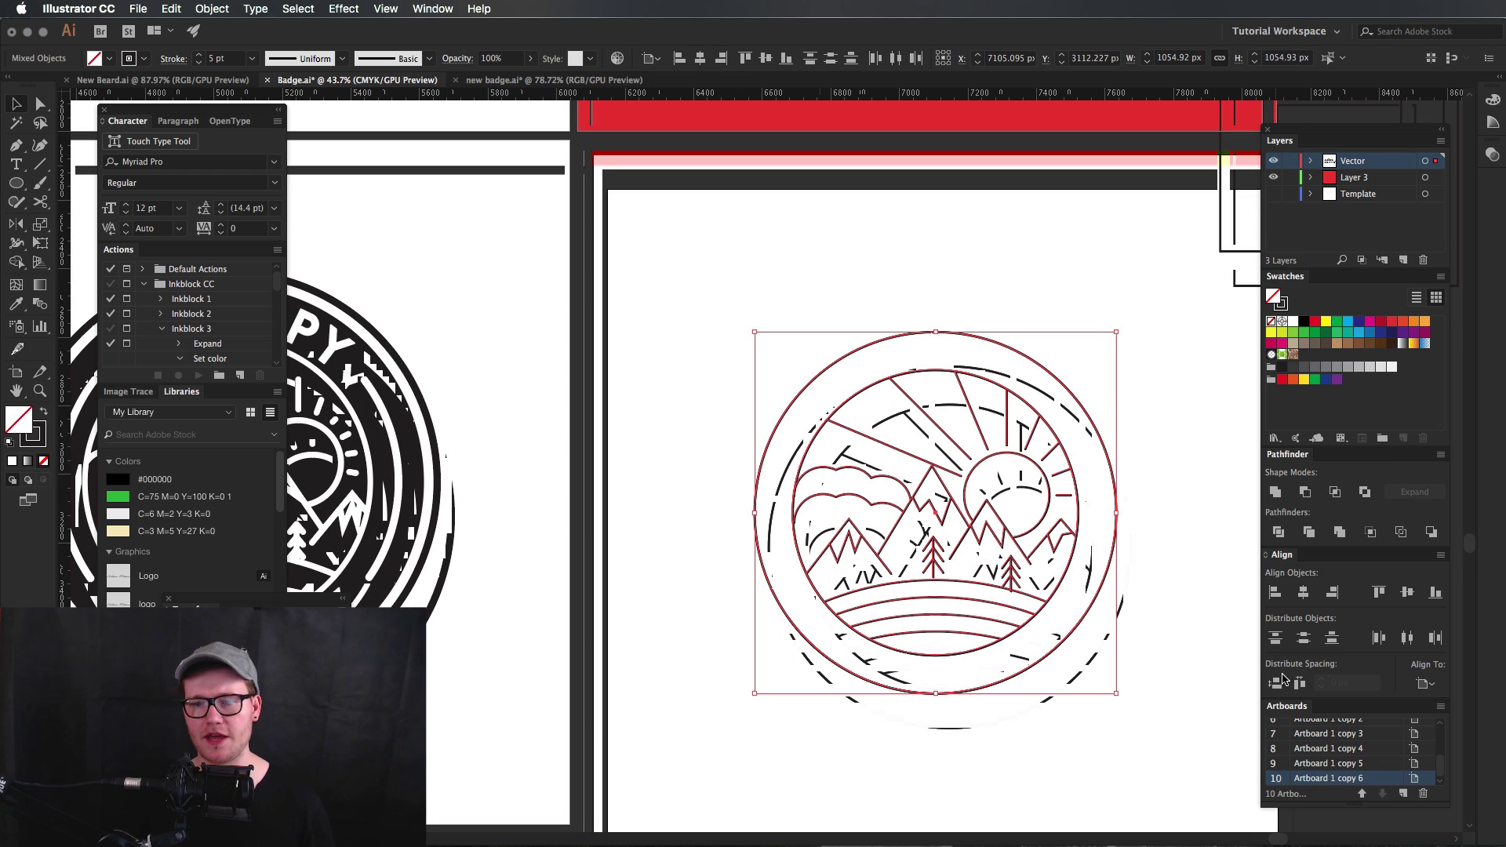
{"action": "left_click", "coordinate": [201, 55]}
{"action": "left_click", "coordinate": [201, 55]}
{"action": "left_click", "coordinate": [200, 55]}
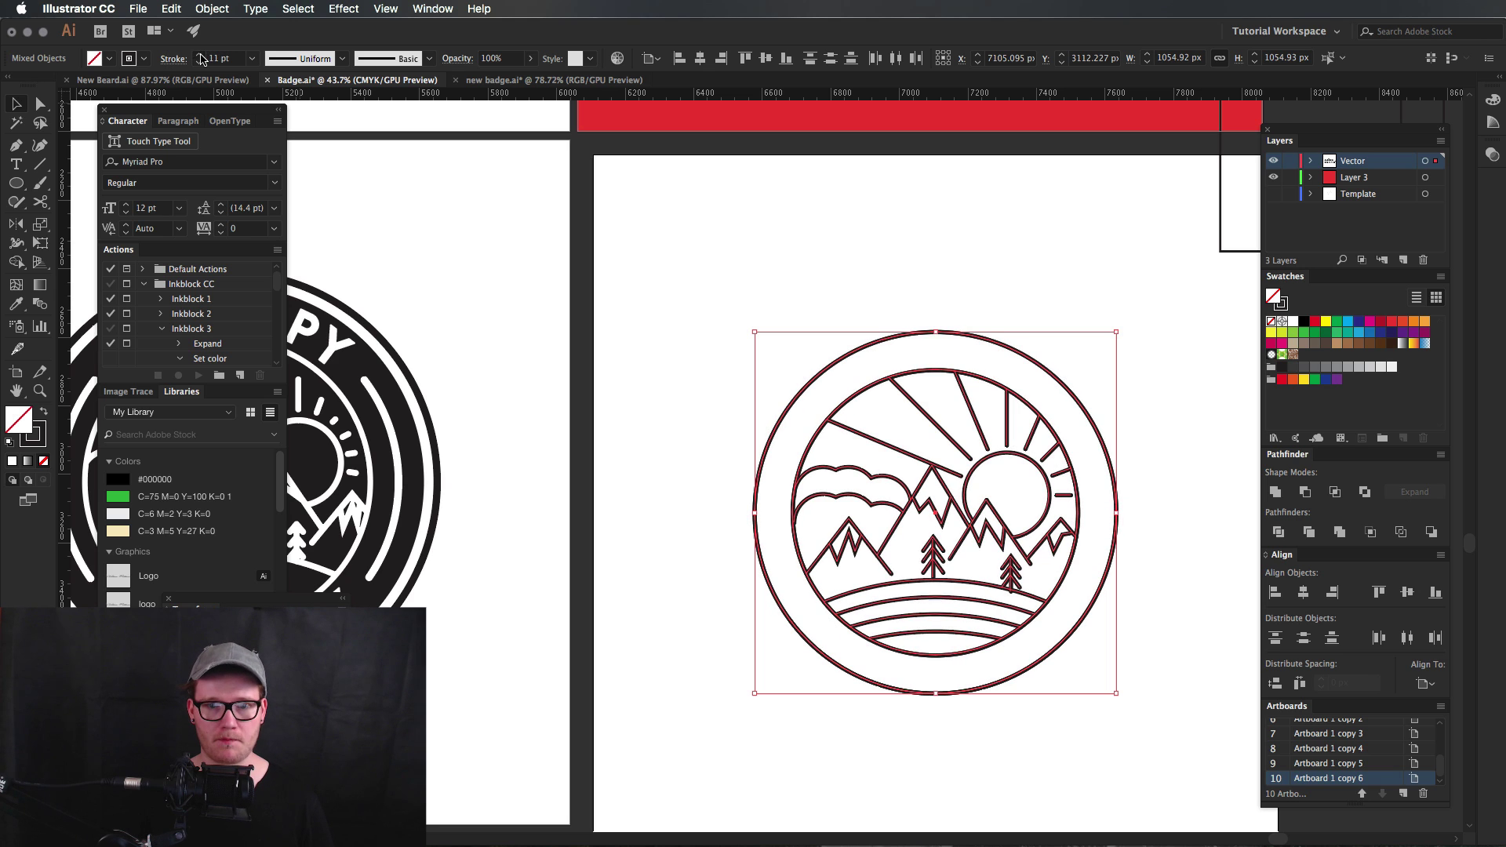
{"action": "left_click", "coordinate": [200, 55]}
{"action": "left_click", "coordinate": [201, 55]}
{"action": "left_click", "coordinate": [201, 55]}
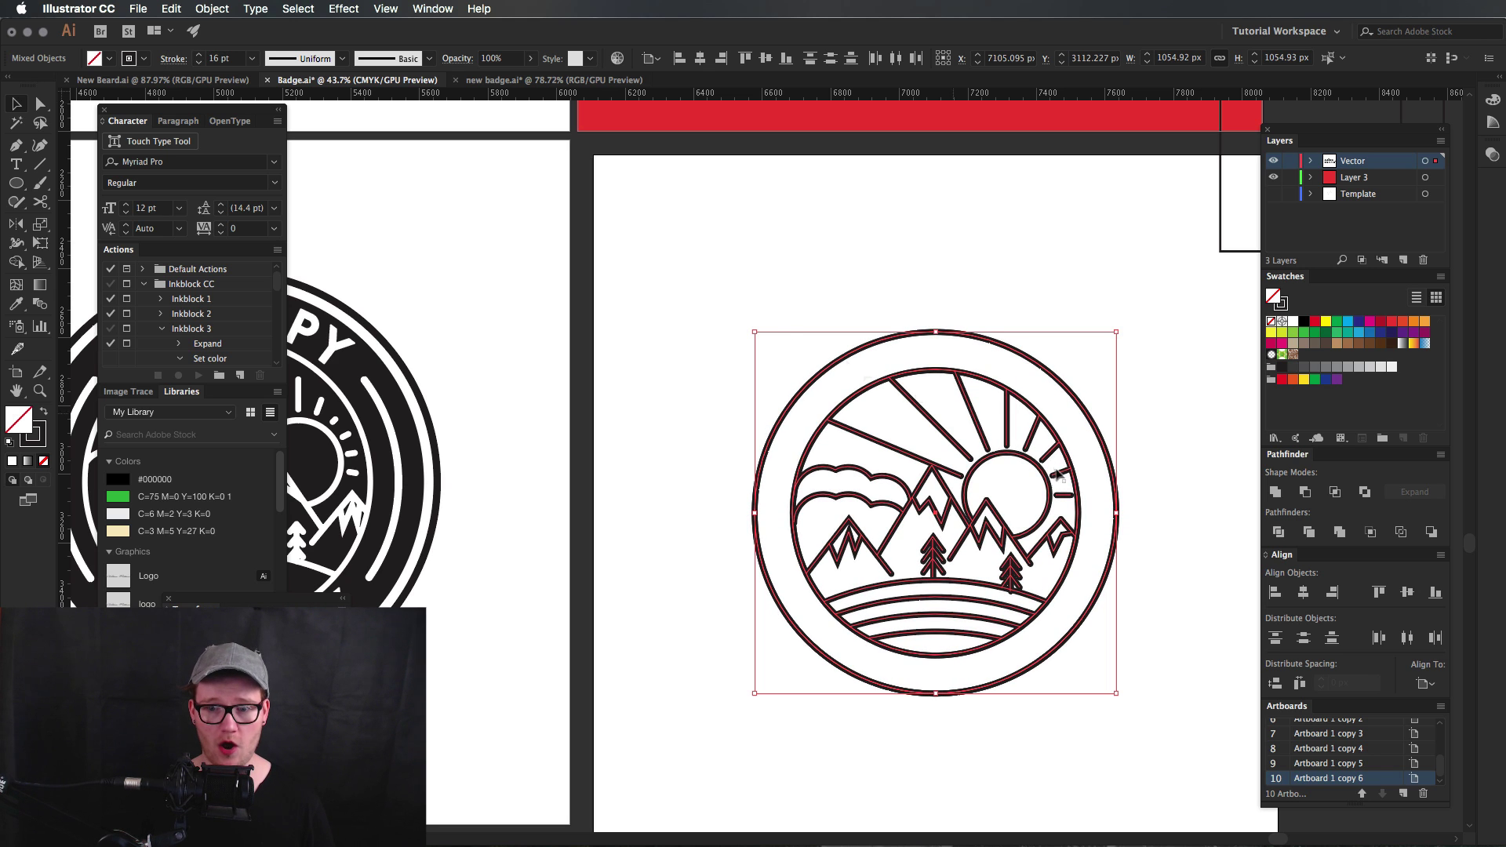
Set the badge strokes' corners to round join and deselect the artwork.
{"action": "left_click", "coordinate": [174, 59]}
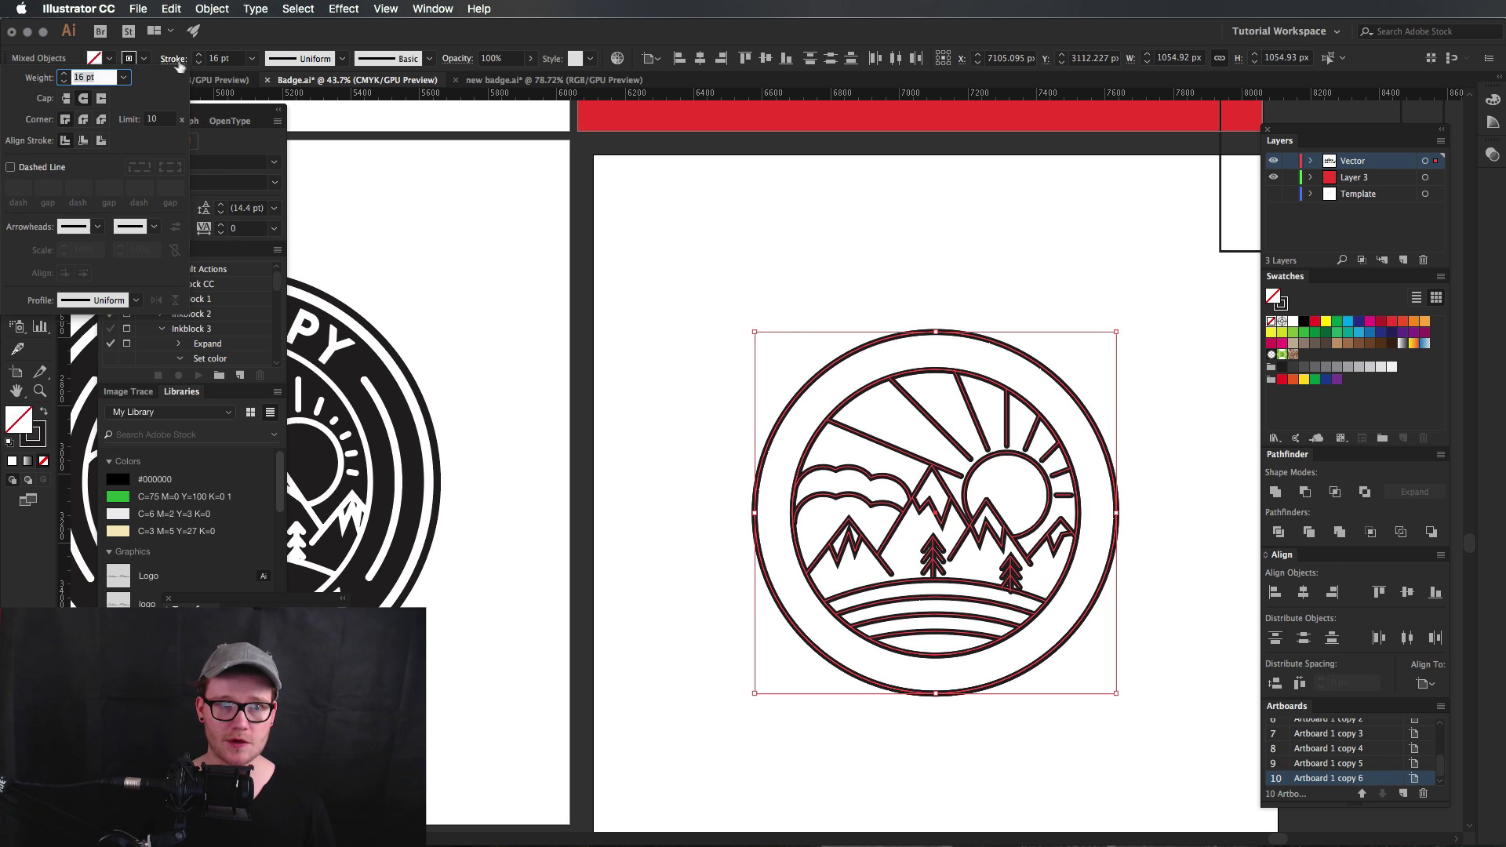
{"action": "left_click", "coordinate": [83, 120]}
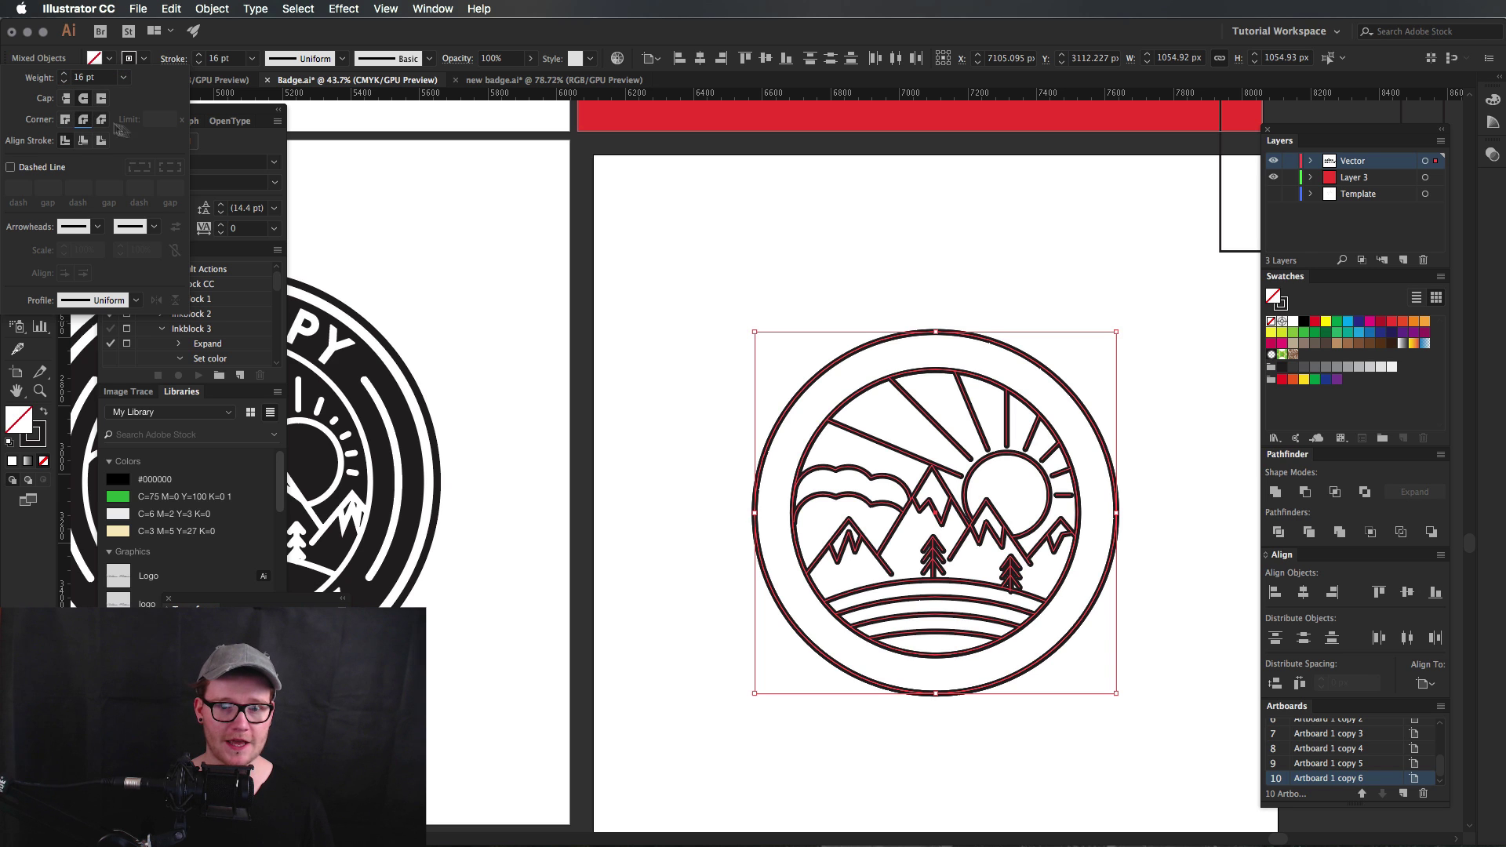
{"action": "left_click", "coordinate": [802, 237]}
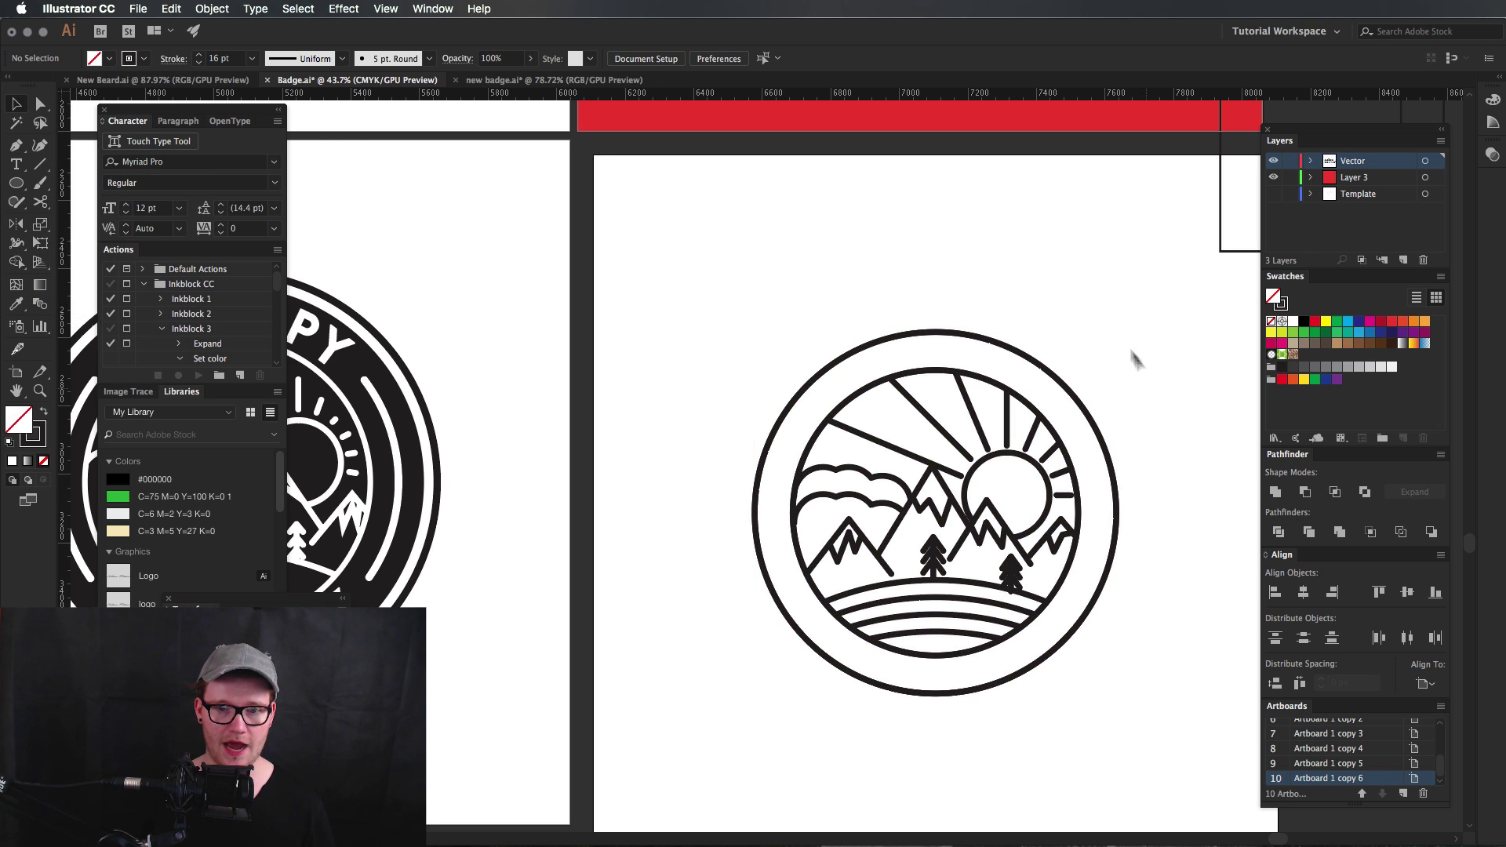
Examine the thickened line work of the duplicated badge up close.
{"action": "left_click_drag", "start_coordinate": [1123, 337], "coordinate": [721, 703]}
{"action": "key", "text": "z"}
{"action": "left_click_drag", "start_coordinate": [854, 612], "coordinate": [798, 546]}
{"action": "key", "text": "v"}
{"action": "left_click", "coordinate": [820, 626]}
{"action": "key", "text": "z"}
{"action": "key", "text": "space"}
{"action": "key", "text": "v"}
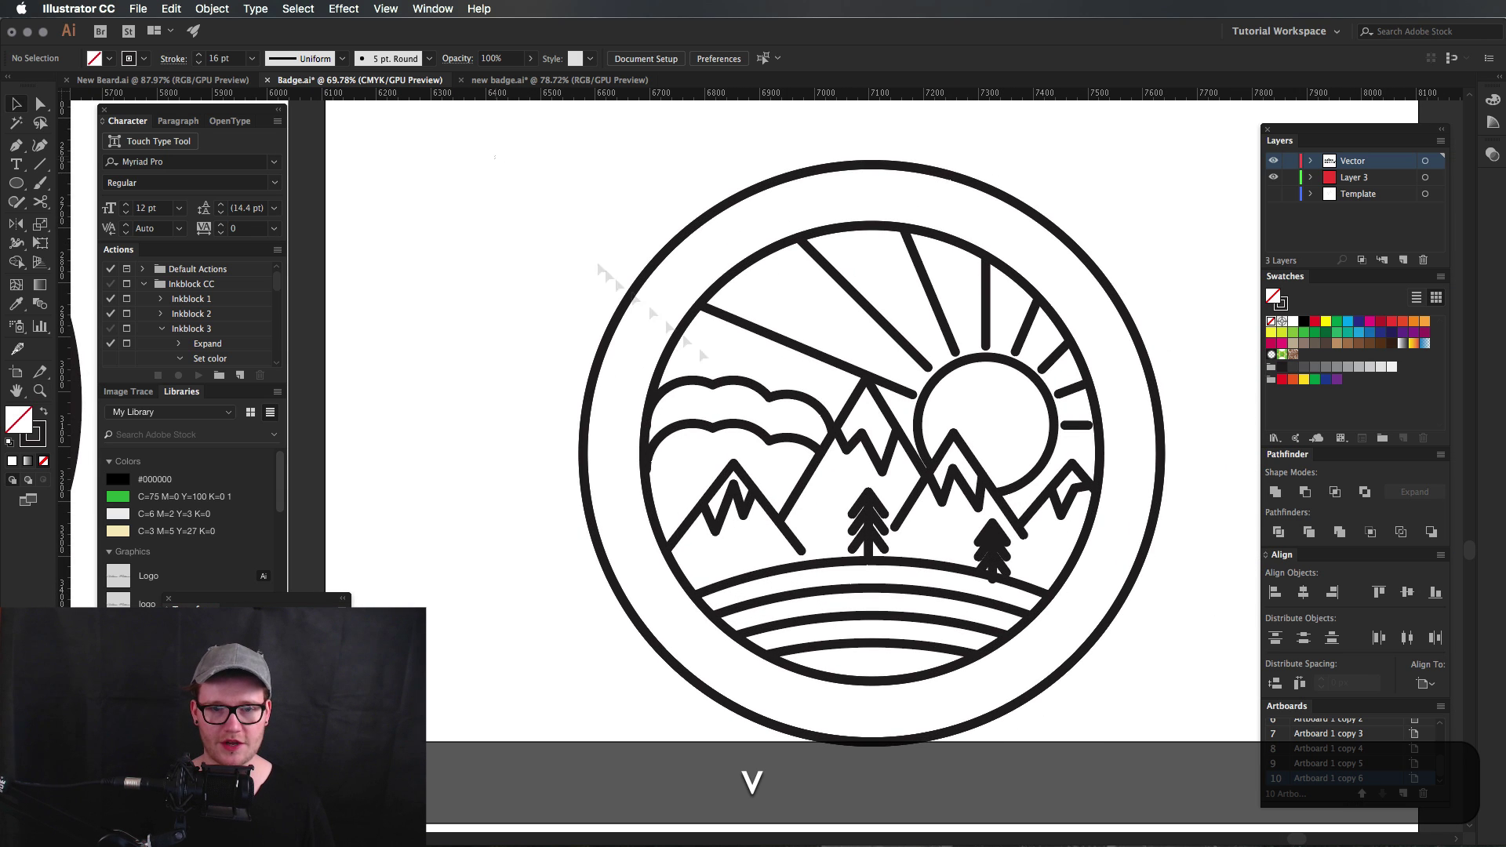
Select the whole thickened badge, enlarge it proportionally to about 1167 px wide, and deselect it.
{"action": "left_click_drag", "start_coordinate": [522, 165], "coordinate": [1094, 720]}
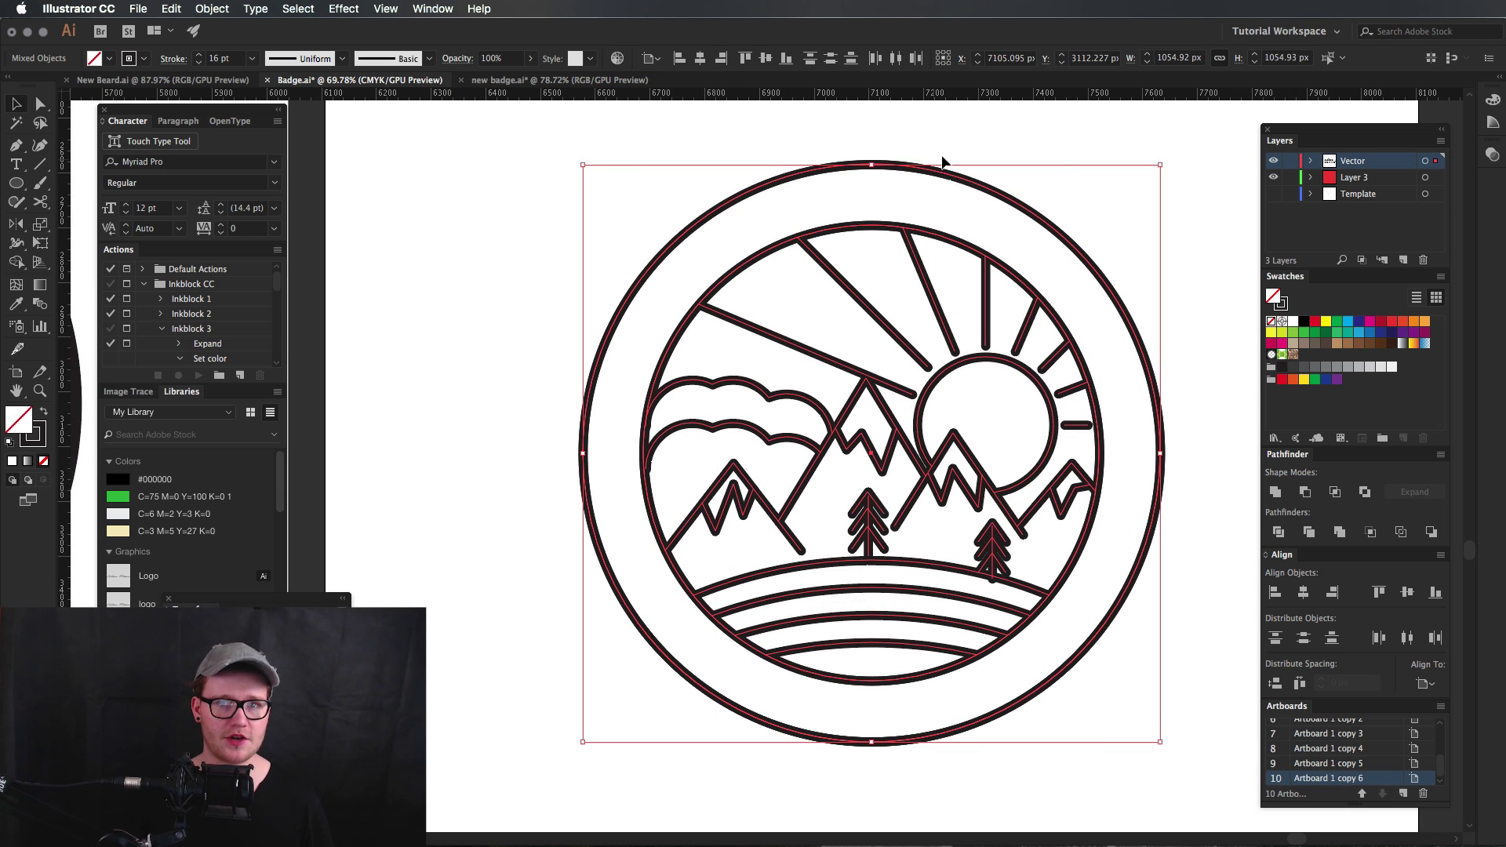
{"action": "key", "text": "z"}
{"action": "left_click_drag", "start_coordinate": [882, 271], "coordinate": [812, 275]}
{"action": "key", "text": "v"}
{"action": "left_click_drag", "start_coordinate": [1007, 242], "coordinate": [919, 321]}
{"action": "left_click", "coordinate": [986, 330]}
Duplicate the enlarged badge's artboard with its artwork into the empty space directly below, and delete the stray square beside it.
{"action": "key", "text": "z"}
{"action": "left_click_drag", "start_coordinate": [760, 380], "coordinate": [916, 269]}
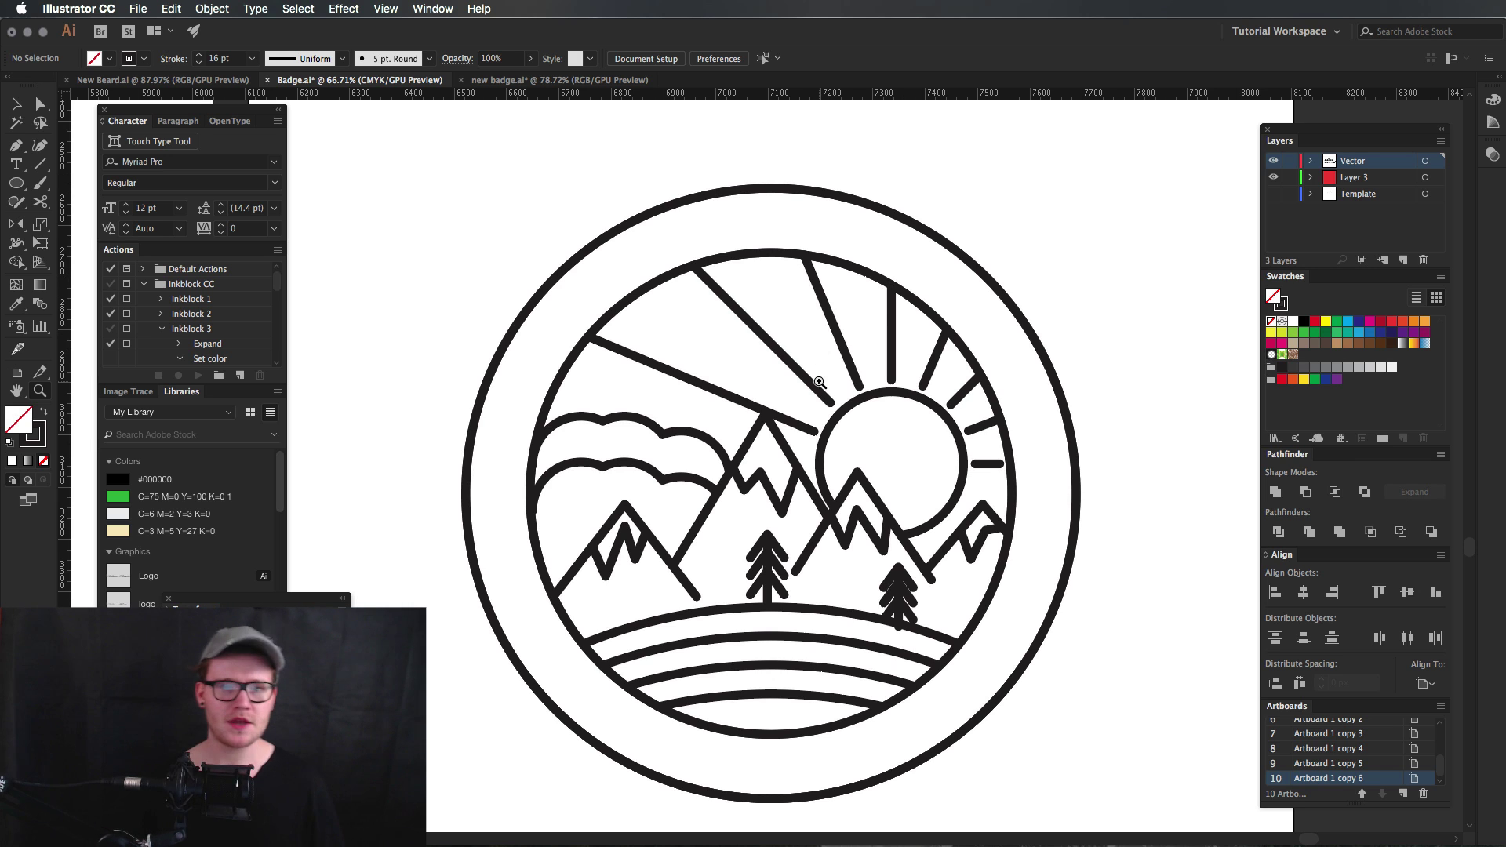
{"action": "left_click_drag", "start_coordinate": [789, 550], "coordinate": [602, 596]}
{"action": "left_click_drag", "start_coordinate": [718, 569], "coordinate": [855, 294]}
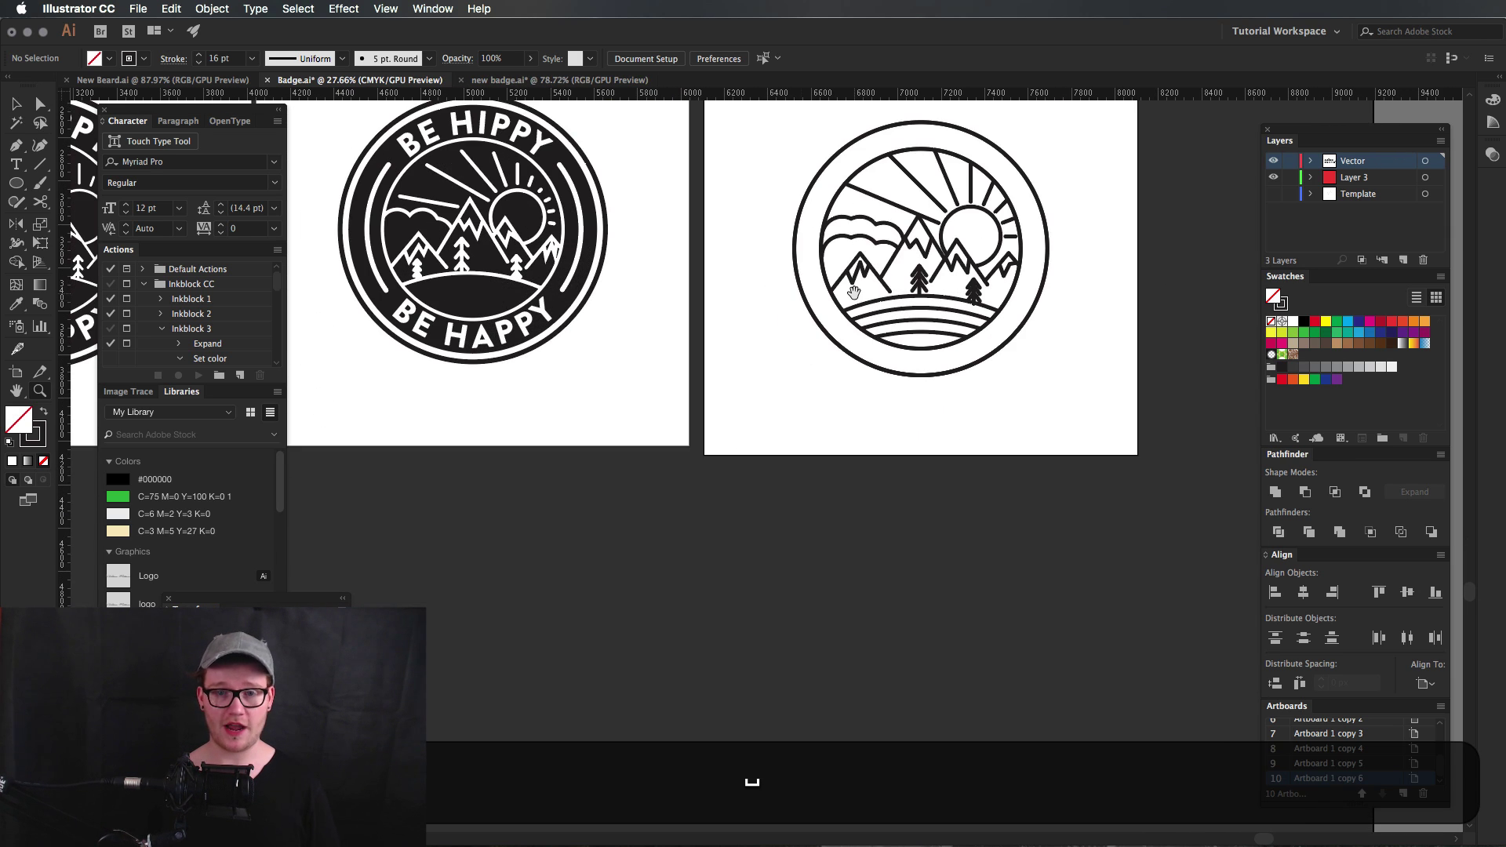
{"action": "key", "text": "shift+o"}
{"action": "left_click_drag", "start_coordinate": [914, 386], "coordinate": [948, 835]}
{"action": "key", "text": "v"}
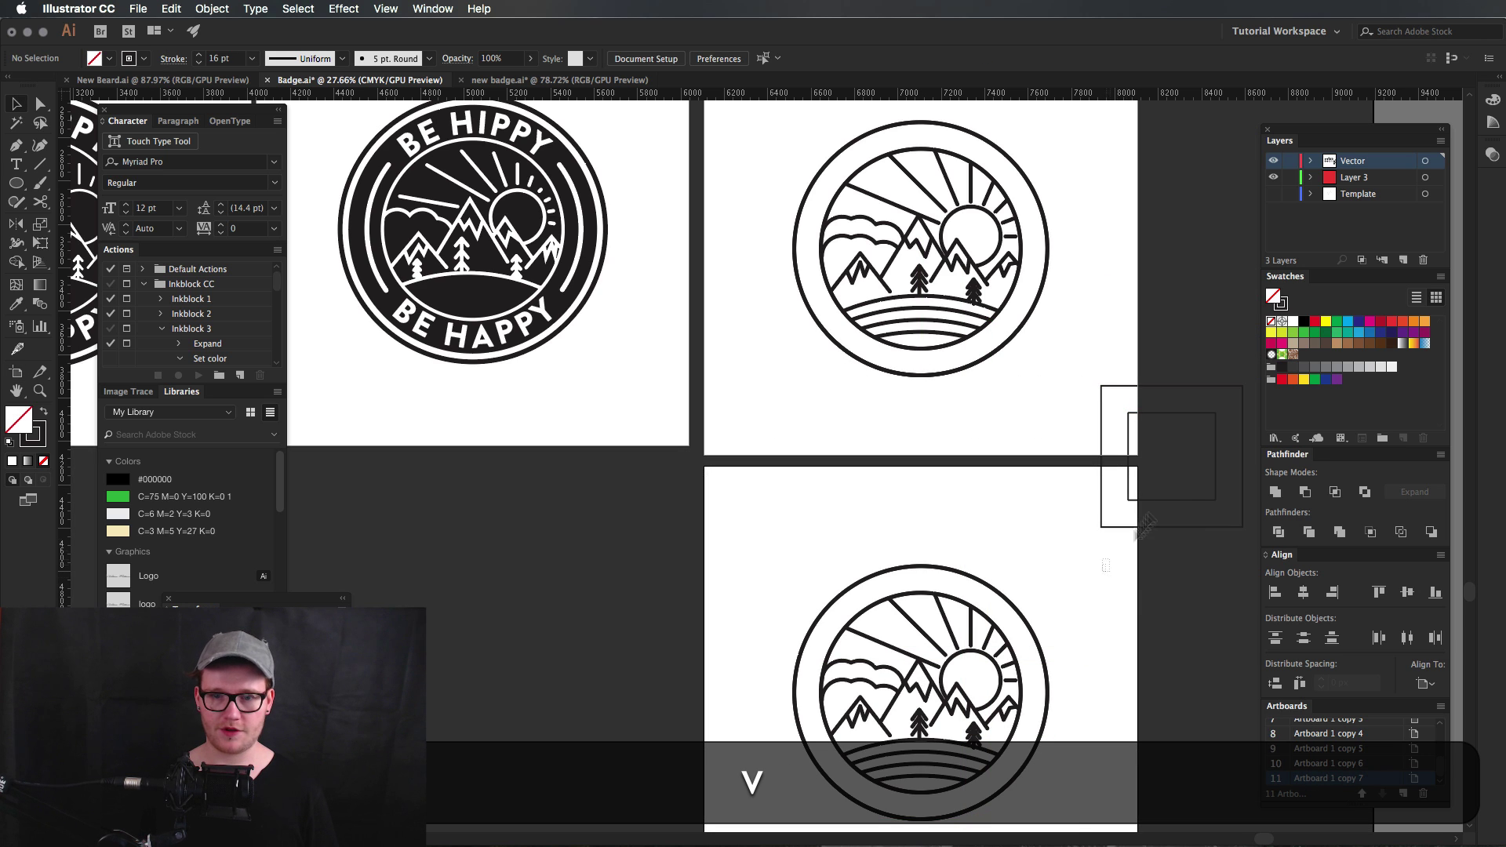
{"action": "left_click", "coordinate": [1208, 413]}
{"action": "key", "text": "BackSpace"}
Select the whole badge on the new artboard and convert all its strokes to filled outlines.
{"action": "key", "text": "super+equal"}
{"action": "key", "text": "super+space"}
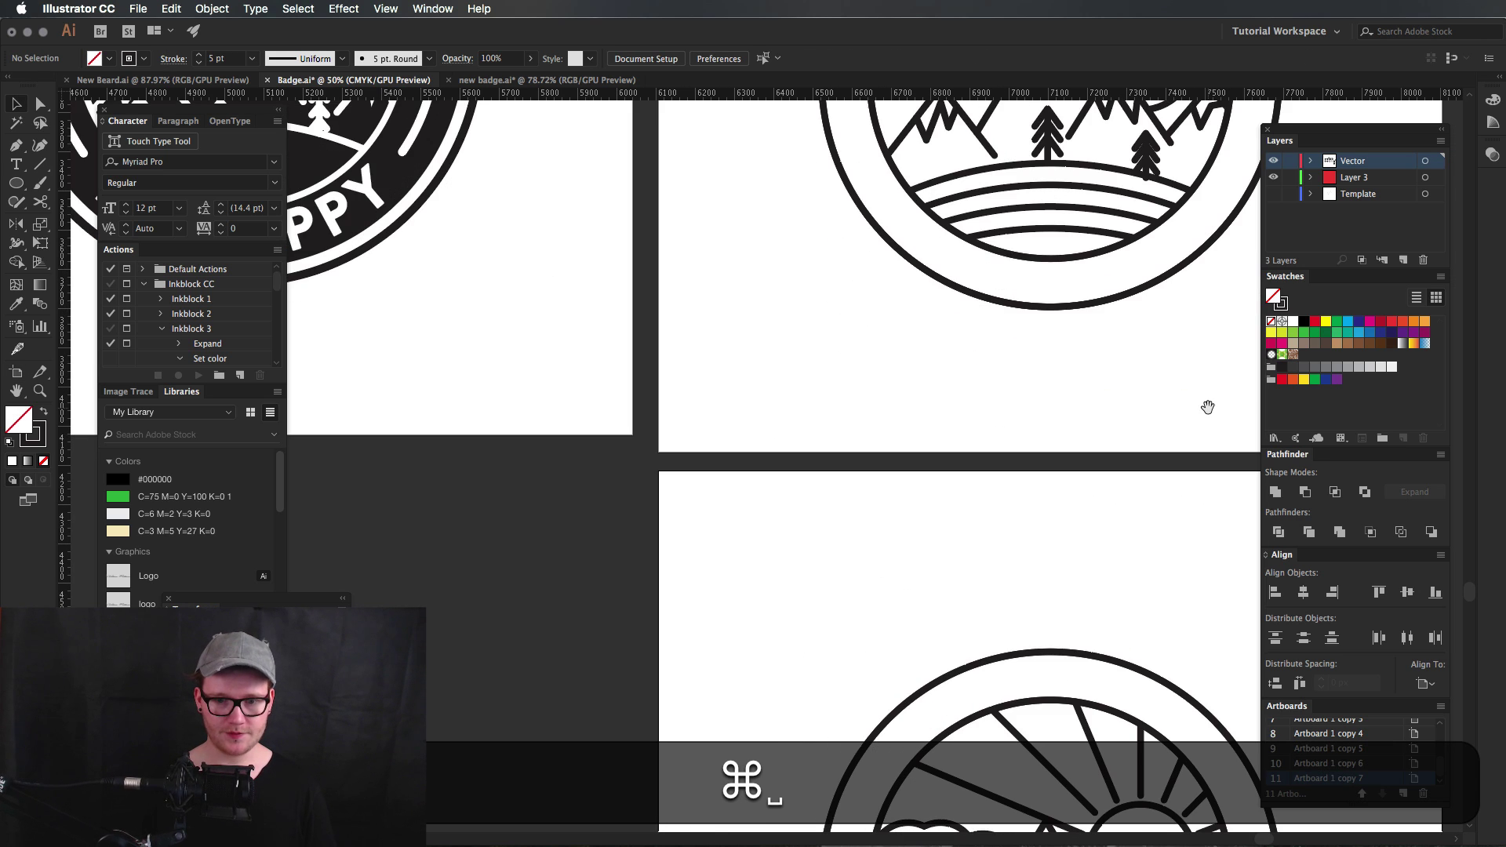
{"action": "left_click_drag", "start_coordinate": [1007, 675], "coordinate": [829, 347]}
{"action": "key", "text": "v"}
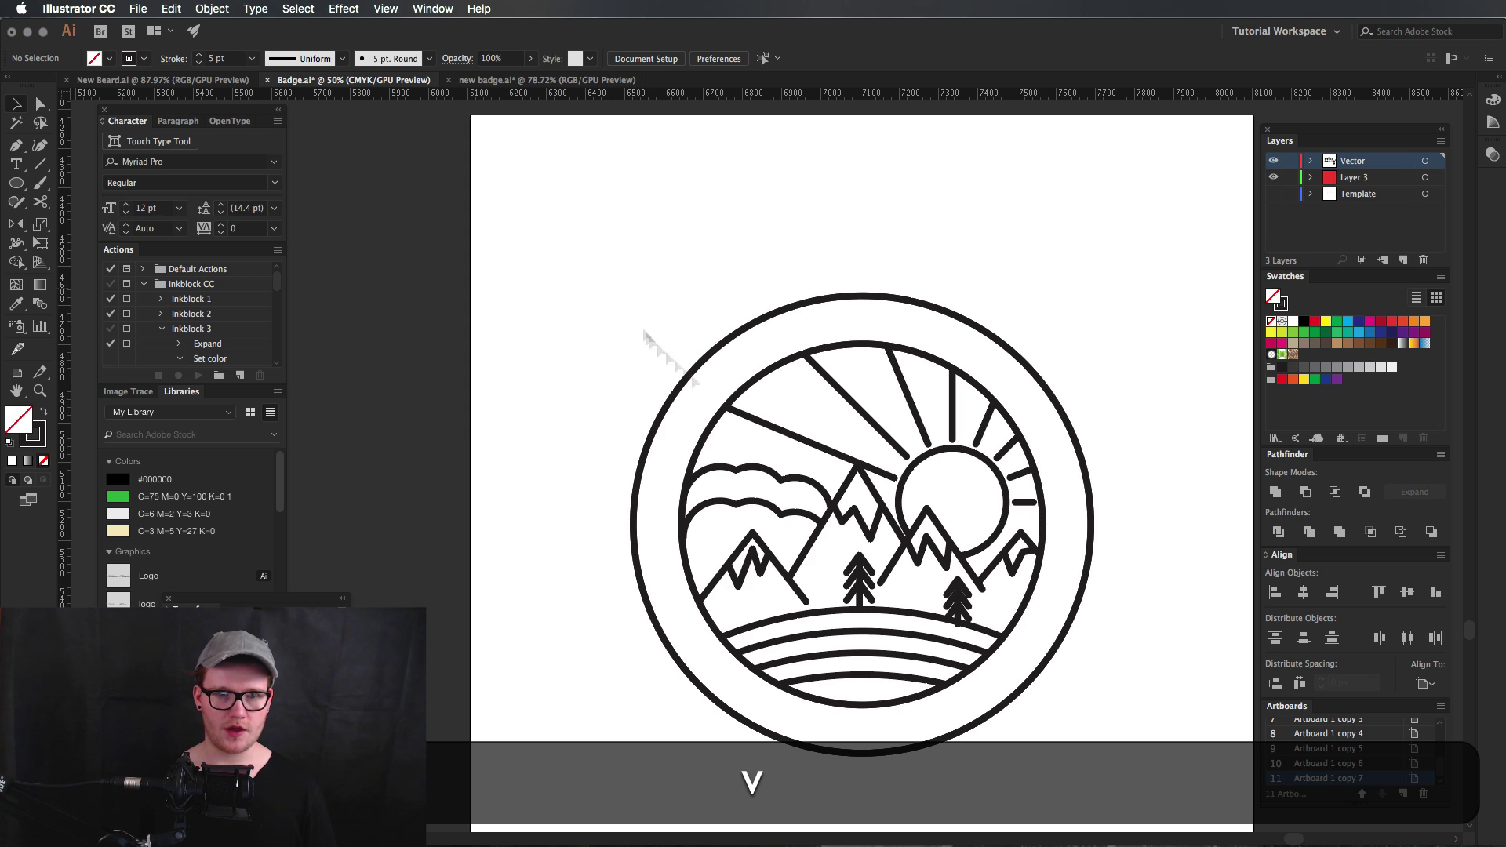
{"action": "left_click_drag", "start_coordinate": [612, 287], "coordinate": [1174, 738]}
{"action": "scroll", "coordinate": [1220, 769], "scroll_direction": "down", "scroll_amount": 2}
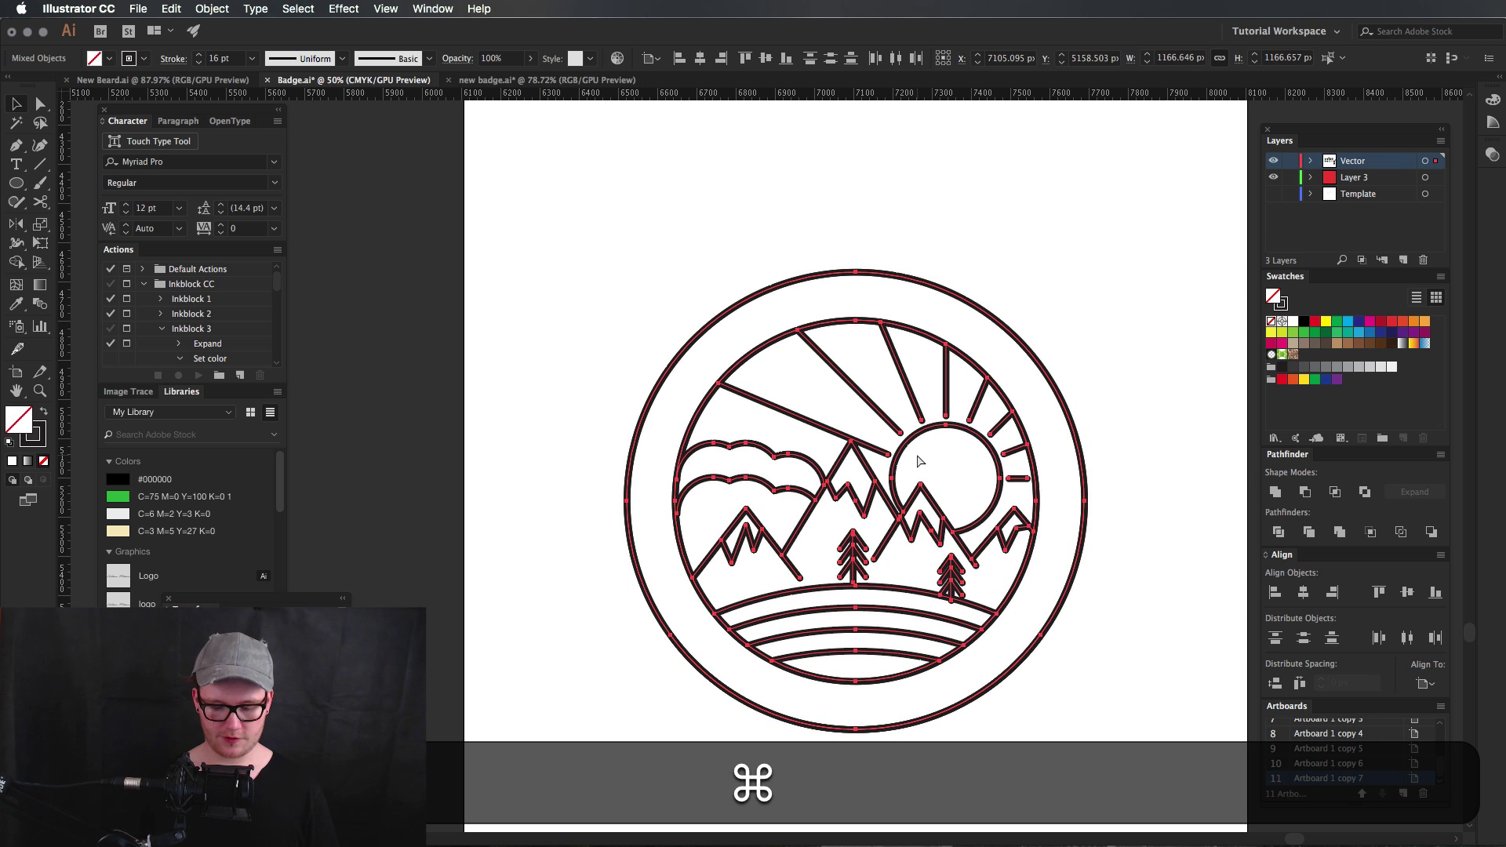
{"action": "key", "text": "super+c"}
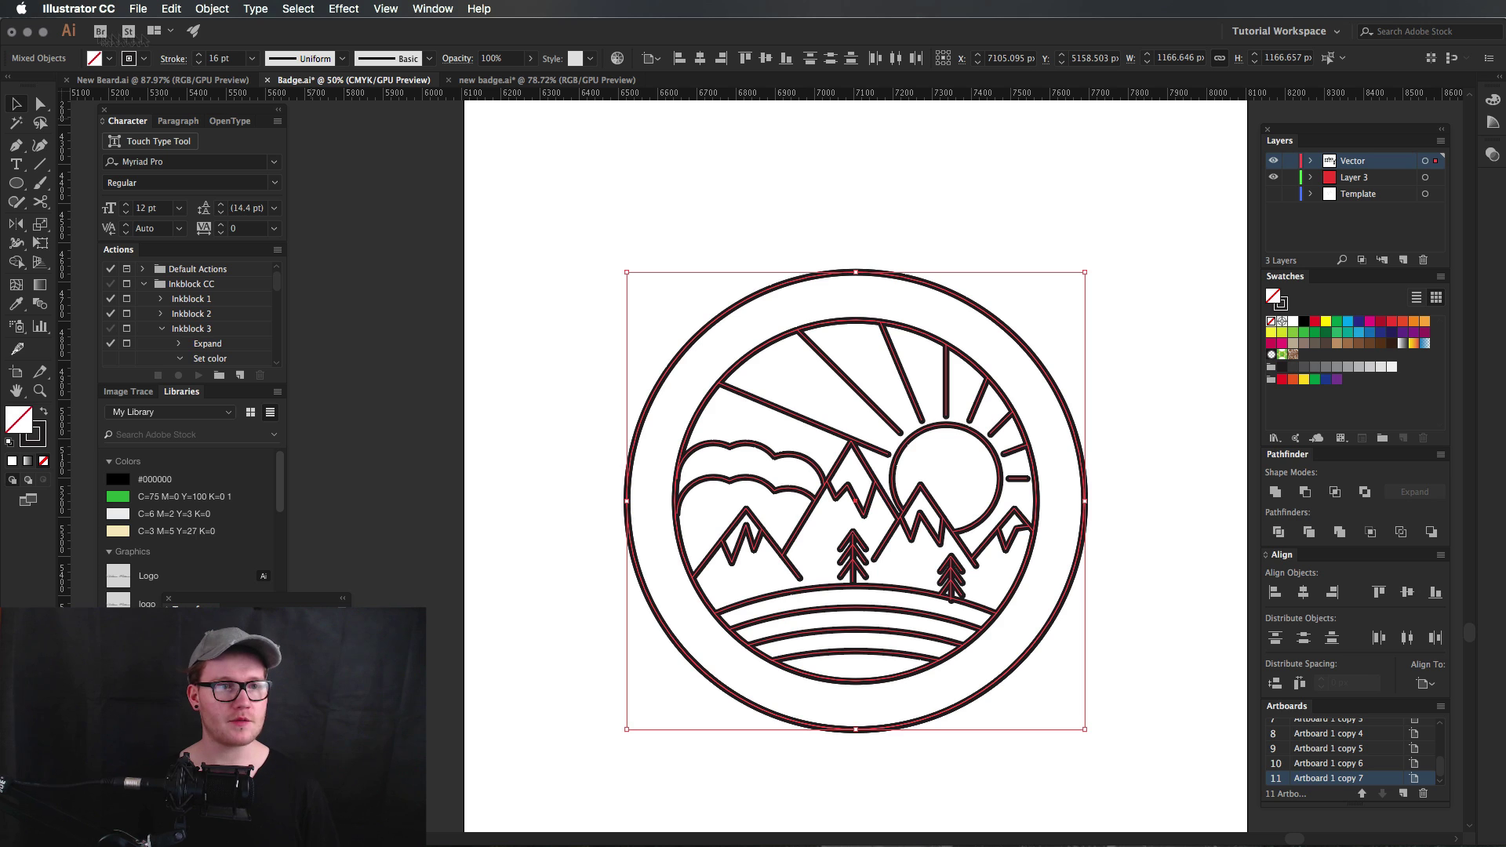
{"action": "left_click", "coordinate": [212, 9]}
{"action": "mouse_move", "coordinate": [267, 328]}
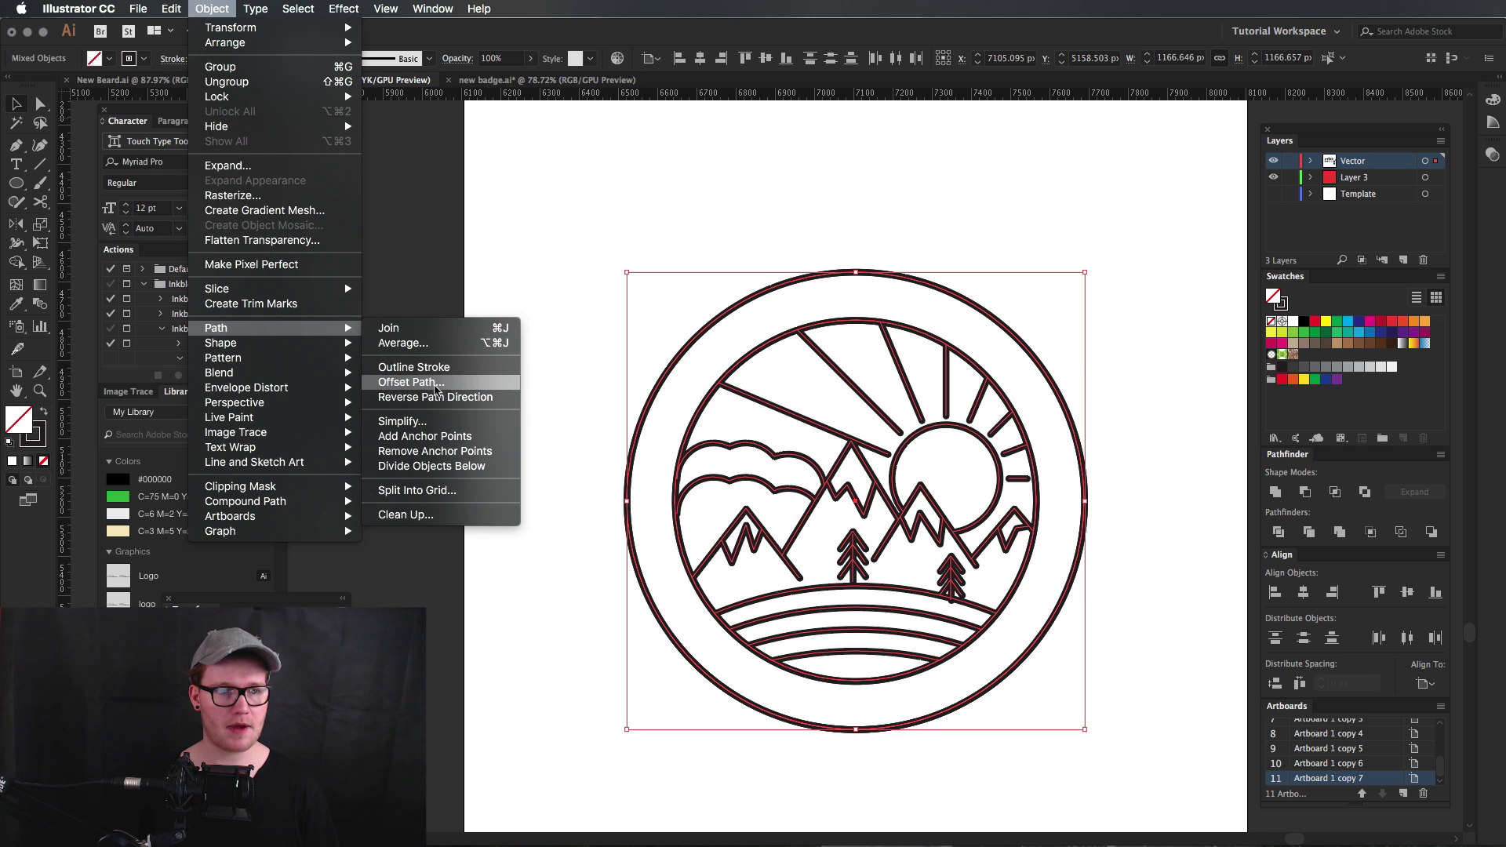
{"action": "left_click", "coordinate": [438, 383]}
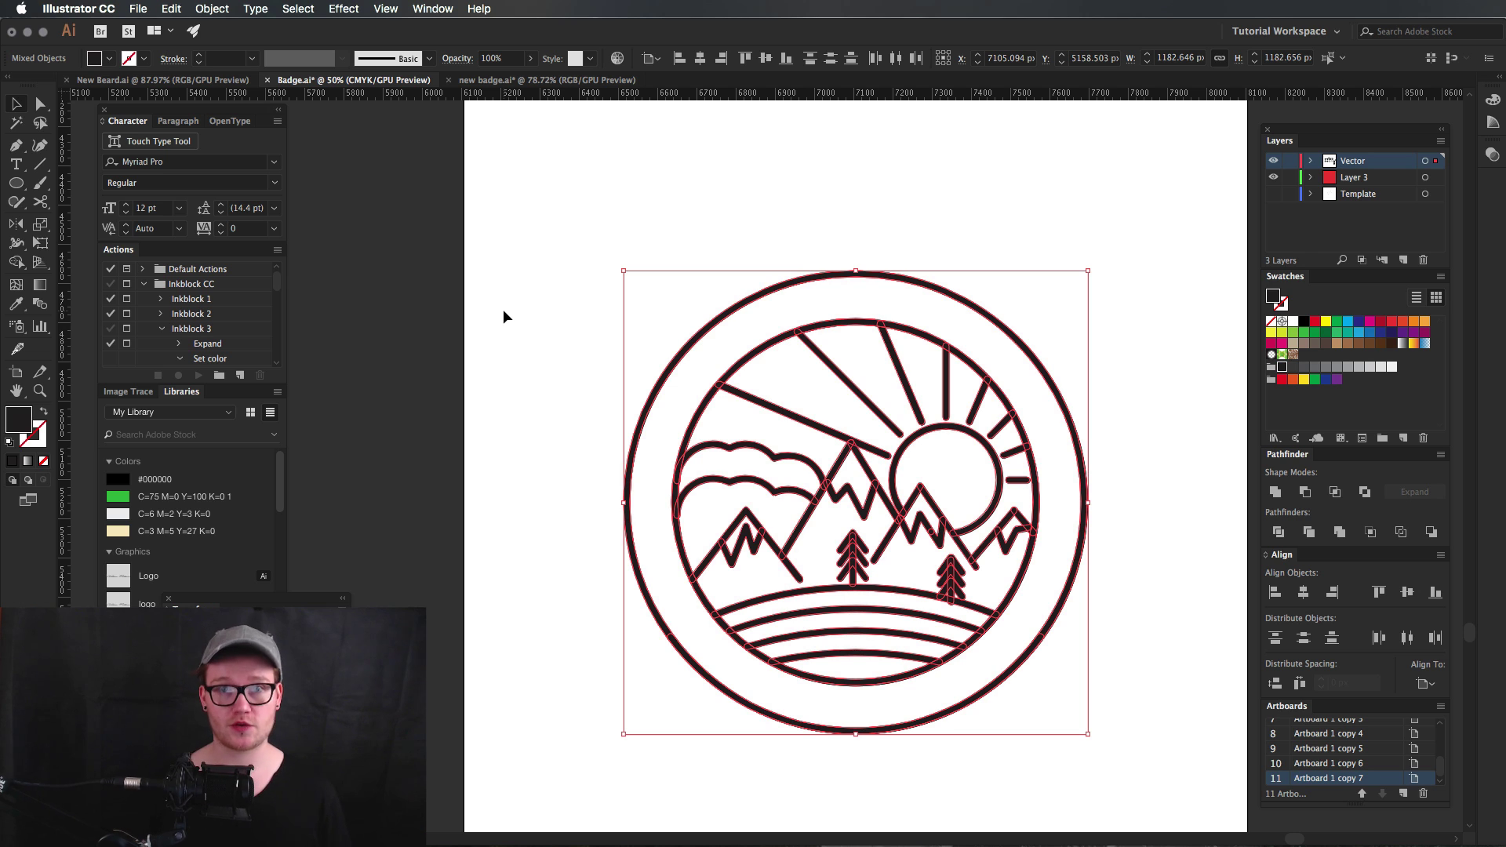
Unite the outlined badge shapes with Pathfinder and ungroup the result.
{"action": "left_click", "coordinate": [1274, 493]}
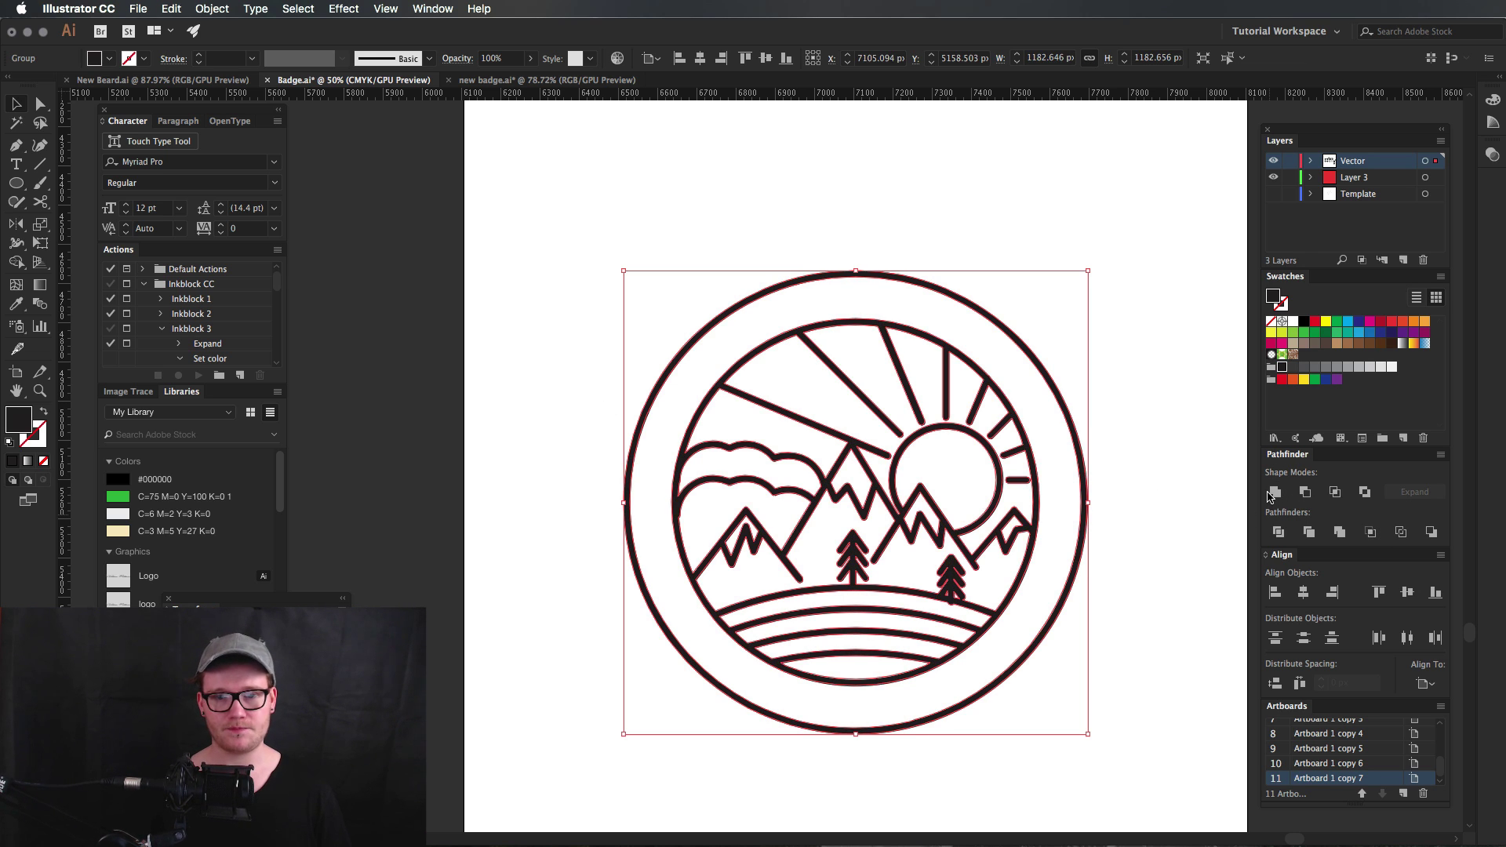
{"action": "left_click", "coordinate": [1123, 474]}
{"action": "left_click", "coordinate": [1080, 489]}
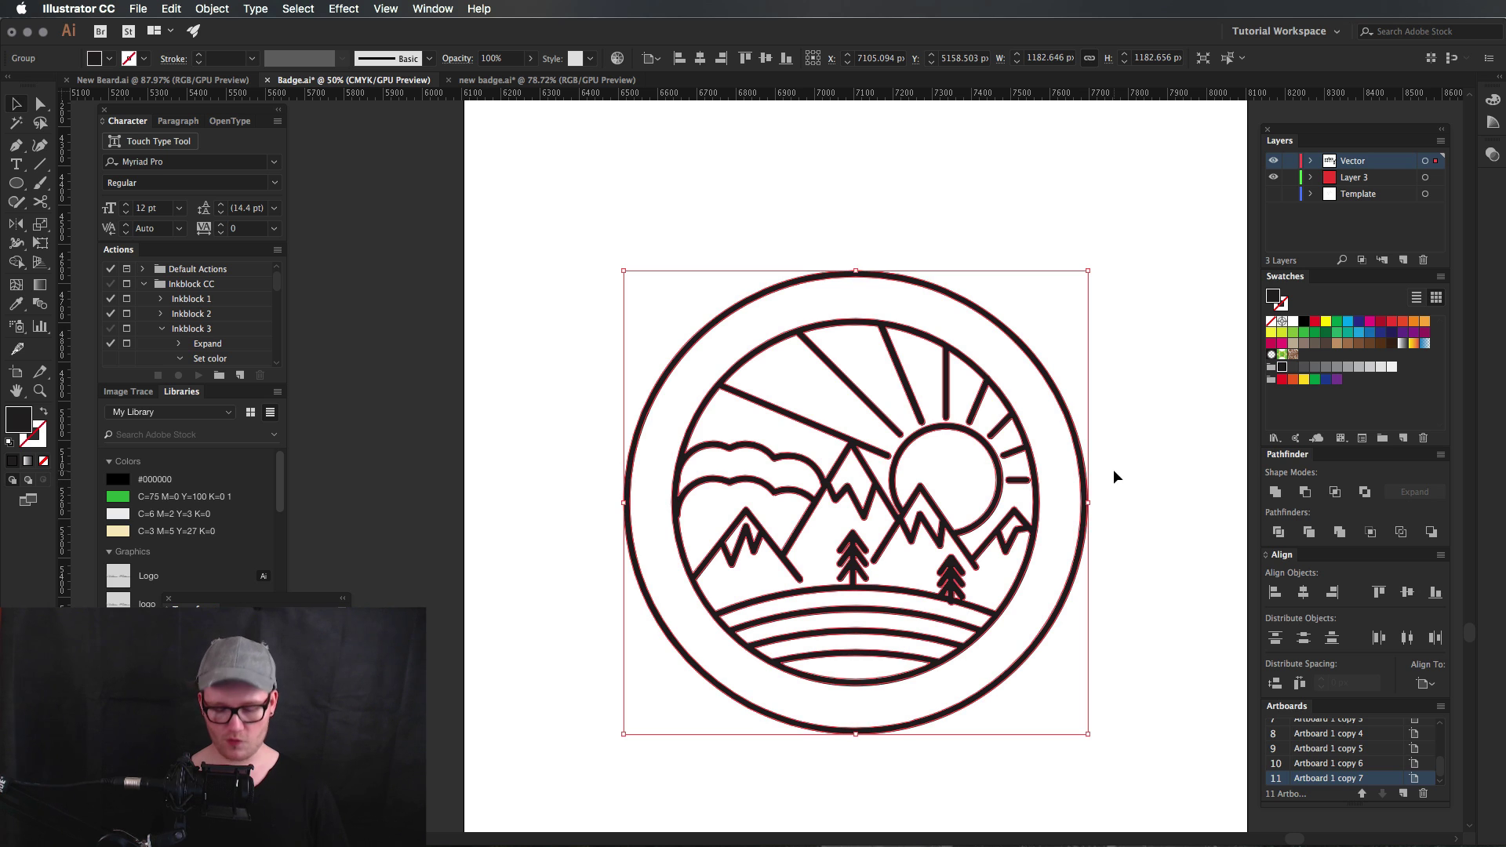
{"action": "key", "text": "super+shift+g"}
Delete the badge's outer ring, keeping only the inner circle with the mountain scene.
{"action": "left_click_drag", "start_coordinate": [1129, 480], "coordinate": [1061, 530]}
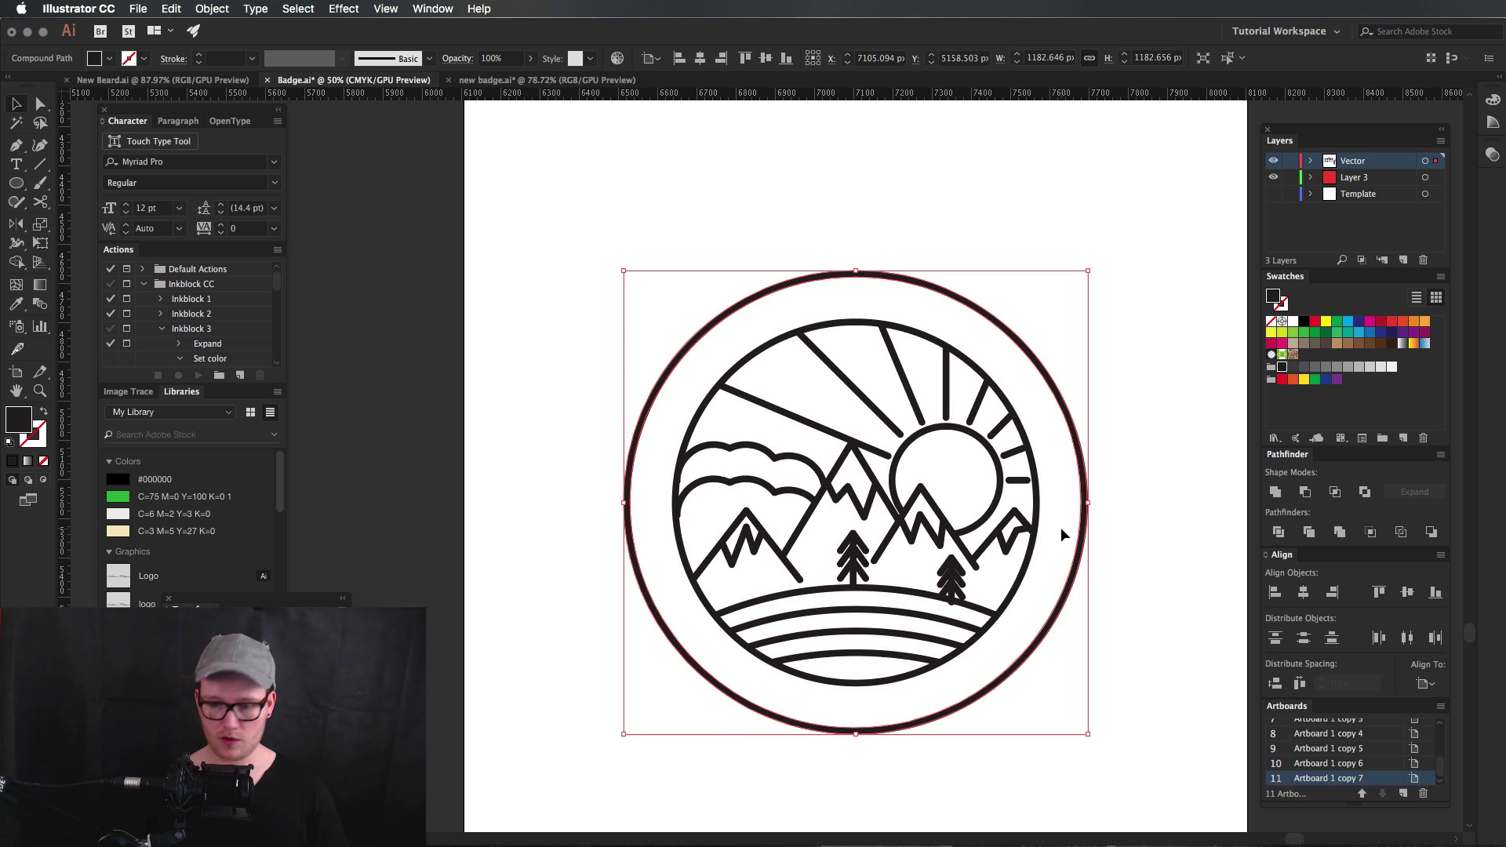
{"action": "key", "text": "BackSpace"}
{"action": "left_click_drag", "start_coordinate": [1141, 318], "coordinate": [708, 714]}
{"action": "left_click", "coordinate": [707, 714]}
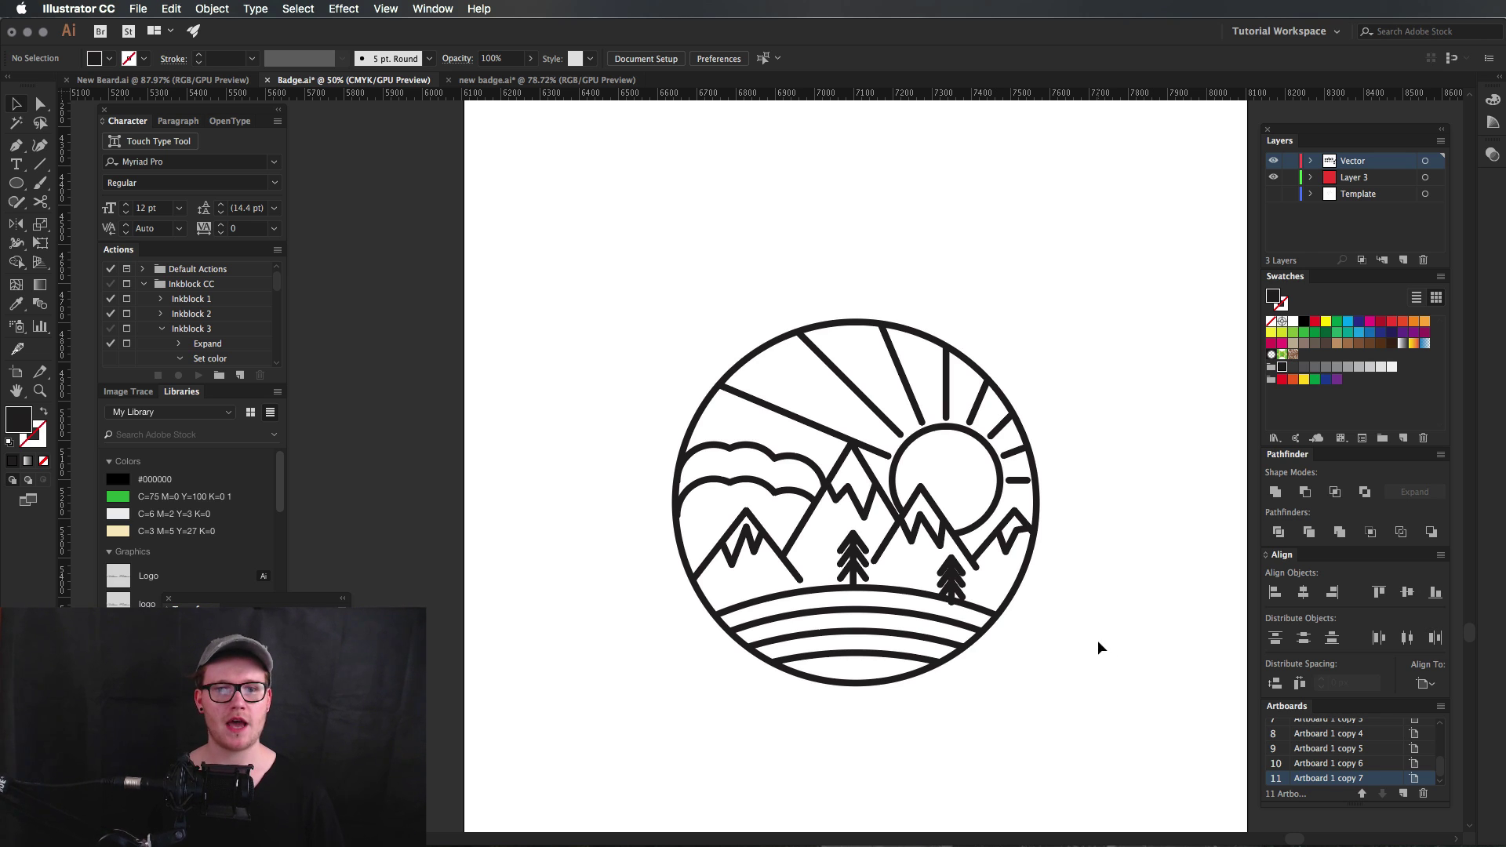
Select the remaining scene artwork, make it a compound path, and deselect it.
{"action": "left_click_drag", "start_coordinate": [1099, 685], "coordinate": [703, 290]}
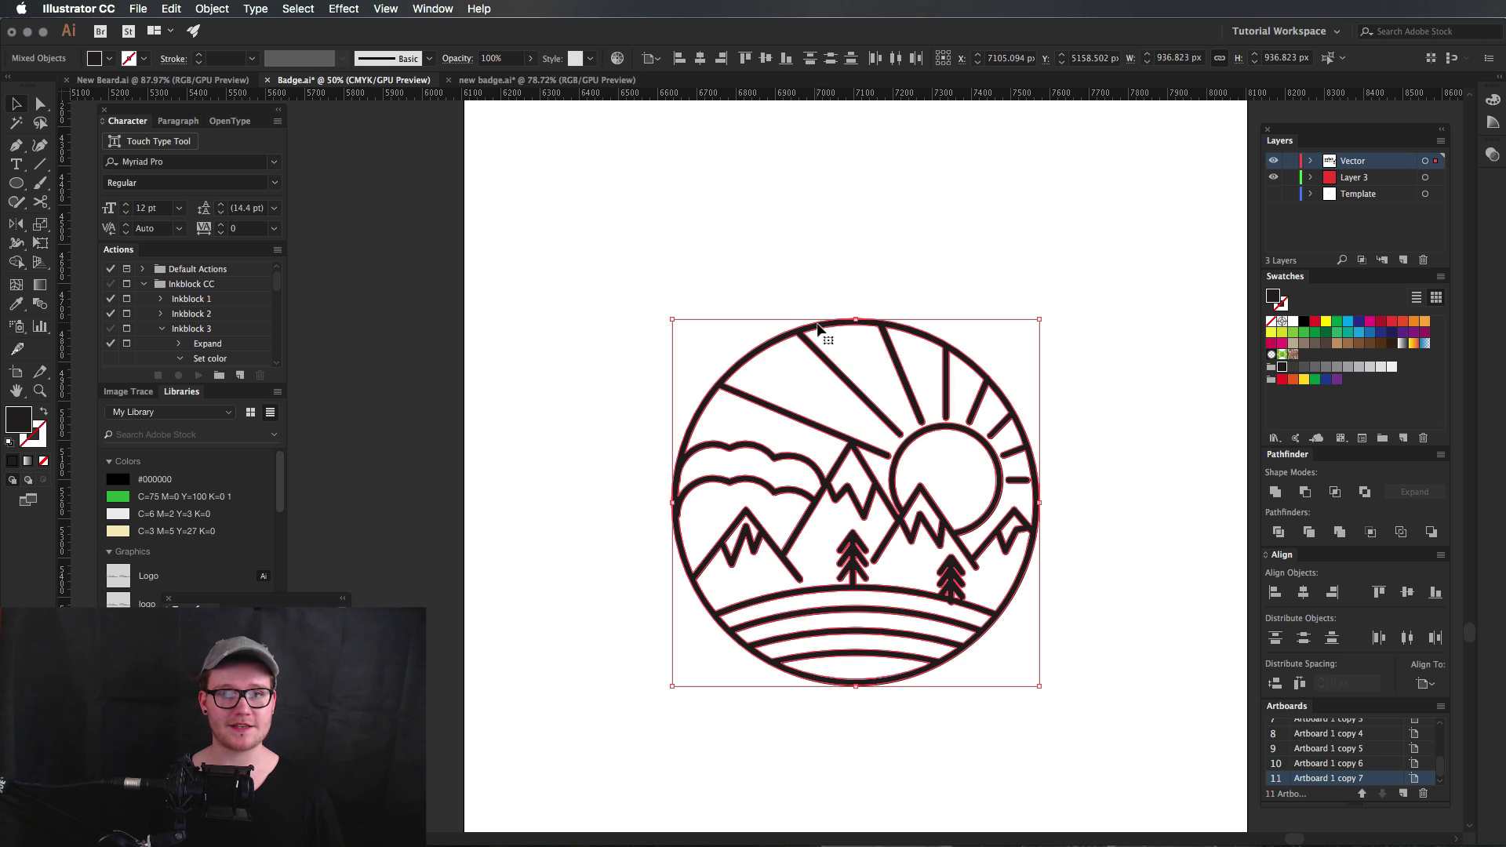
{"action": "key", "text": "super+c"}
{"action": "right_click", "coordinate": [939, 385]}
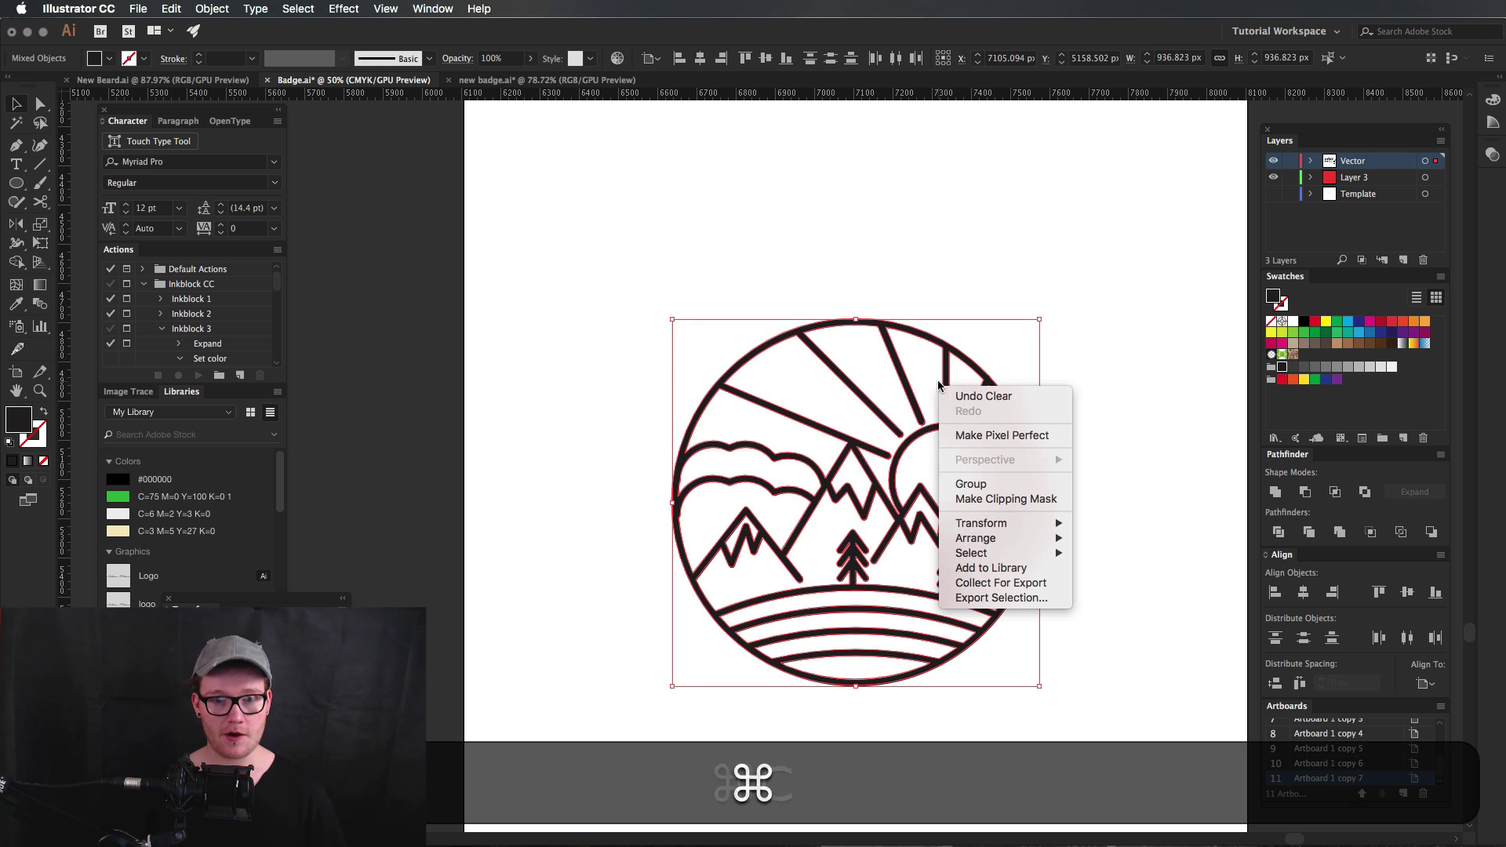
{"action": "left_click", "coordinate": [1191, 422]}
{"action": "left_click_drag", "start_coordinate": [1152, 275], "coordinate": [644, 709]}
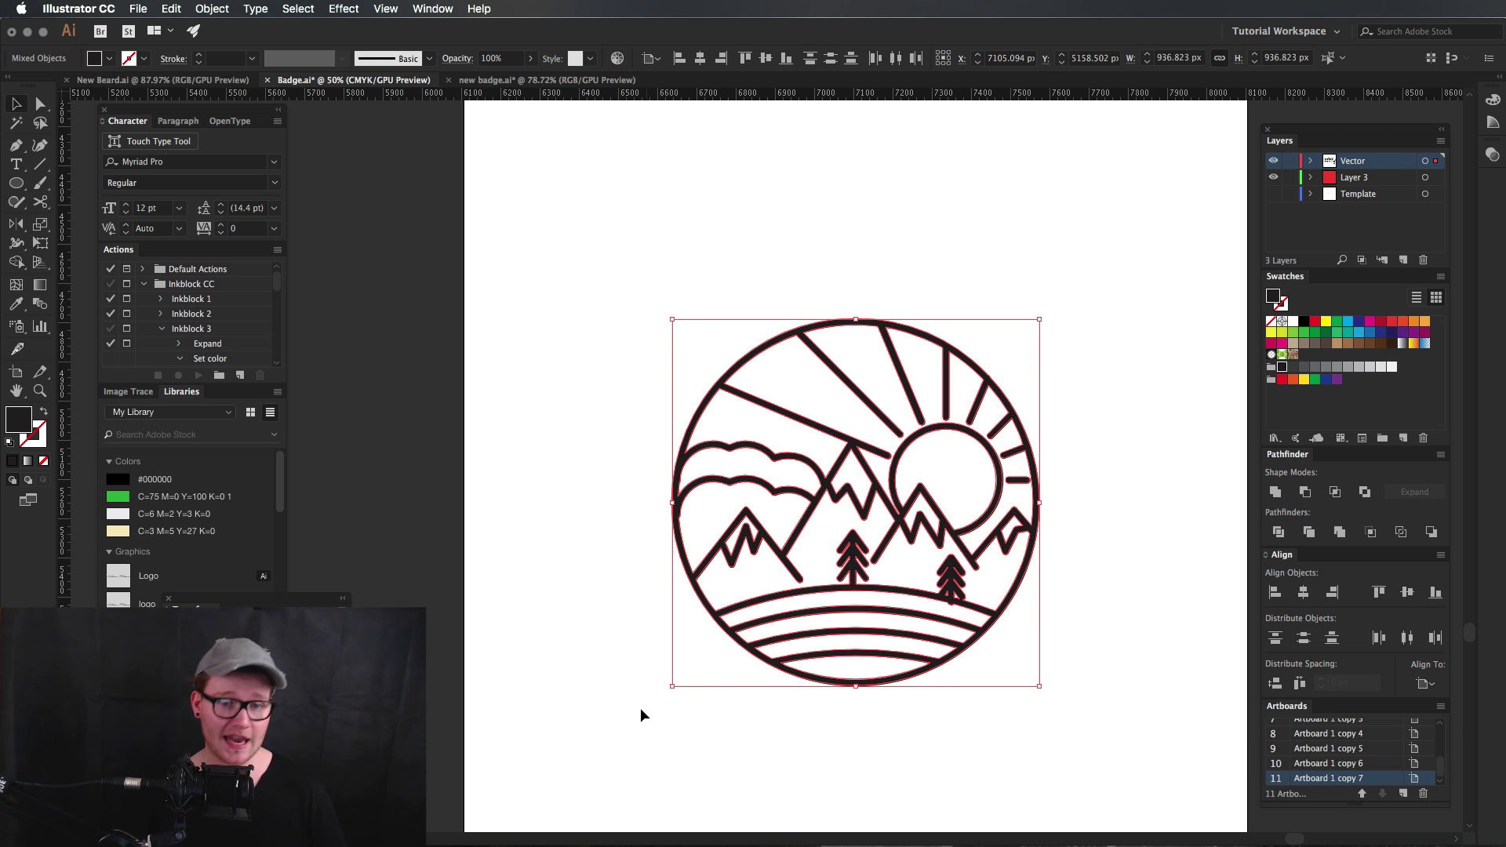
{"action": "key", "text": "super+8"}
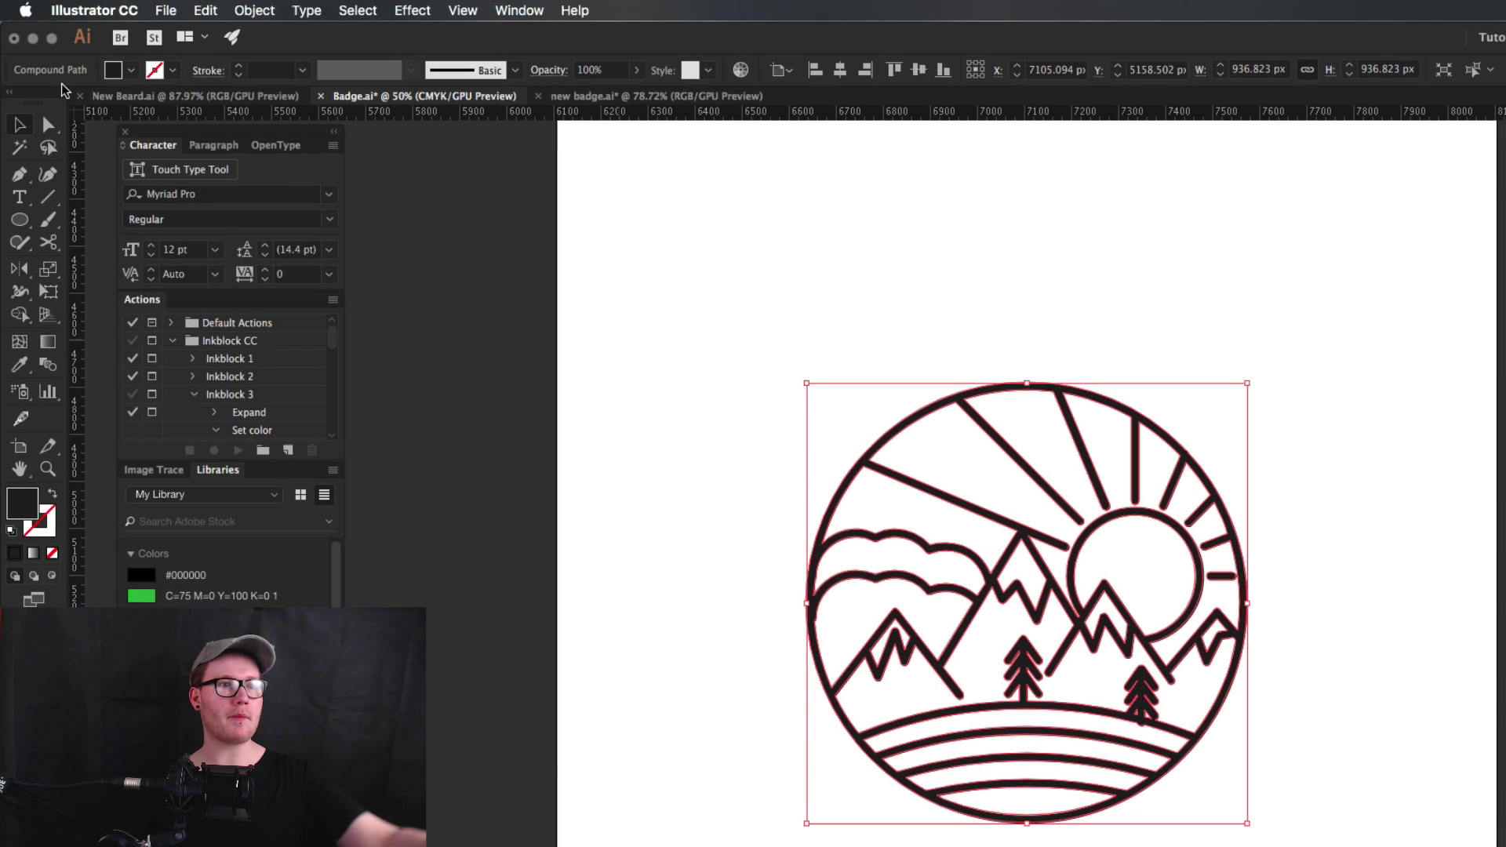
{"action": "left_click", "coordinate": [1229, 351]}
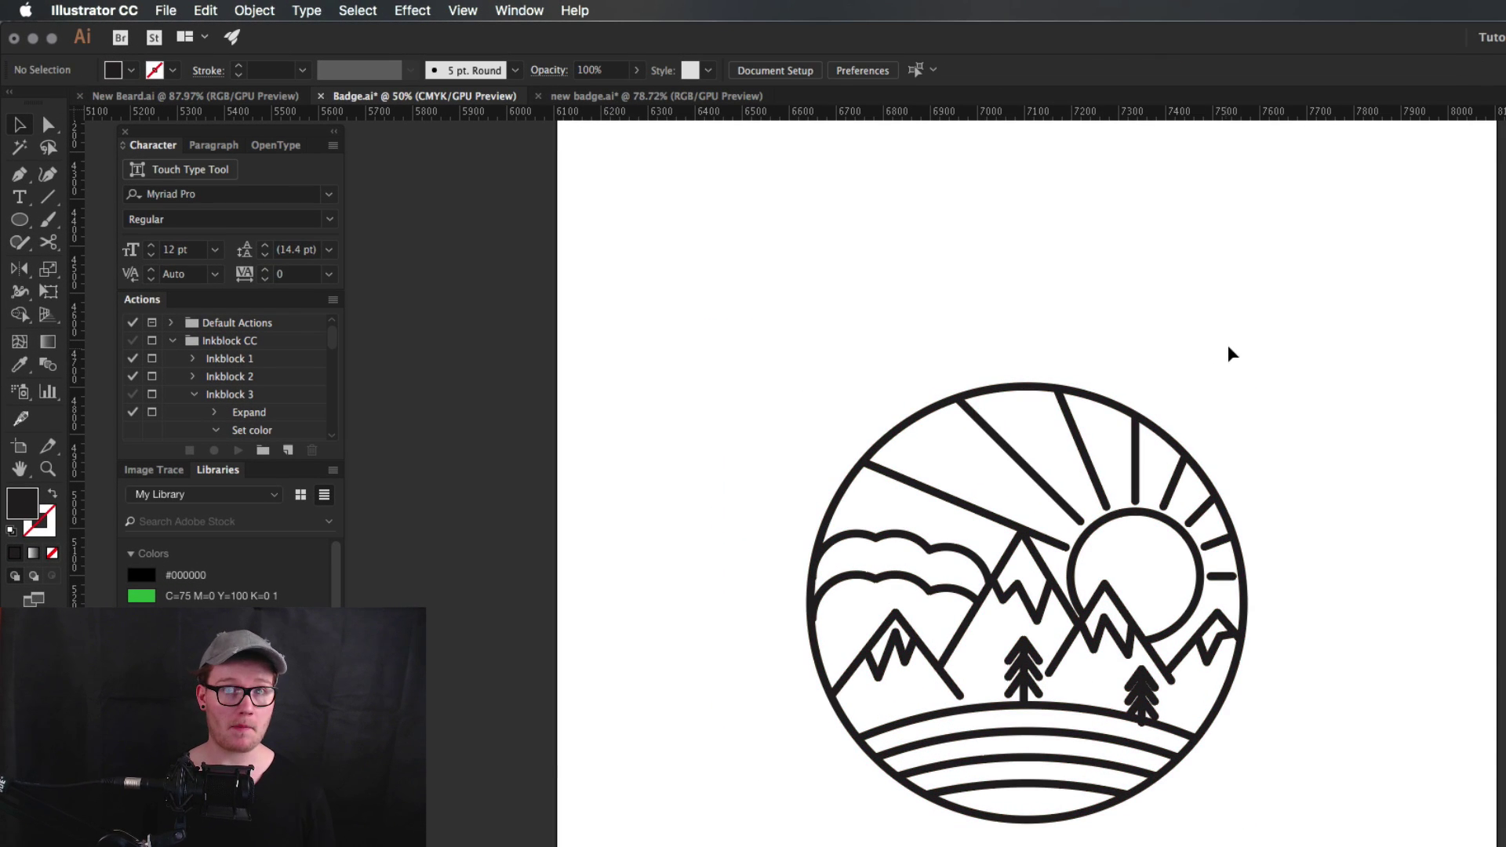
Release the scene's compound path into separate filled shapes and deselect them.
{"action": "left_click", "coordinate": [1014, 650]}
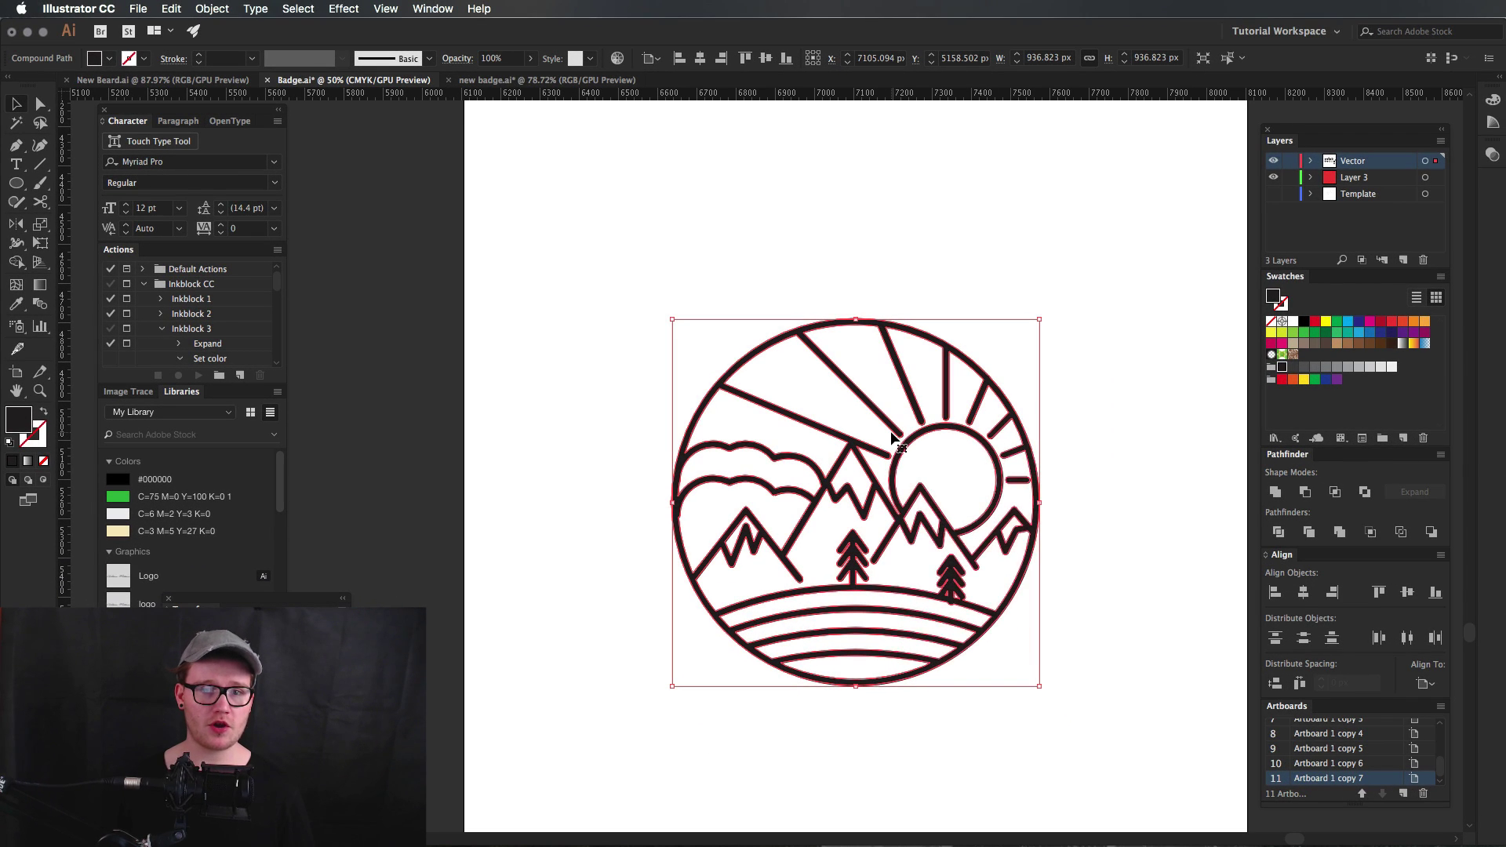
{"action": "right_click", "coordinate": [891, 433]}
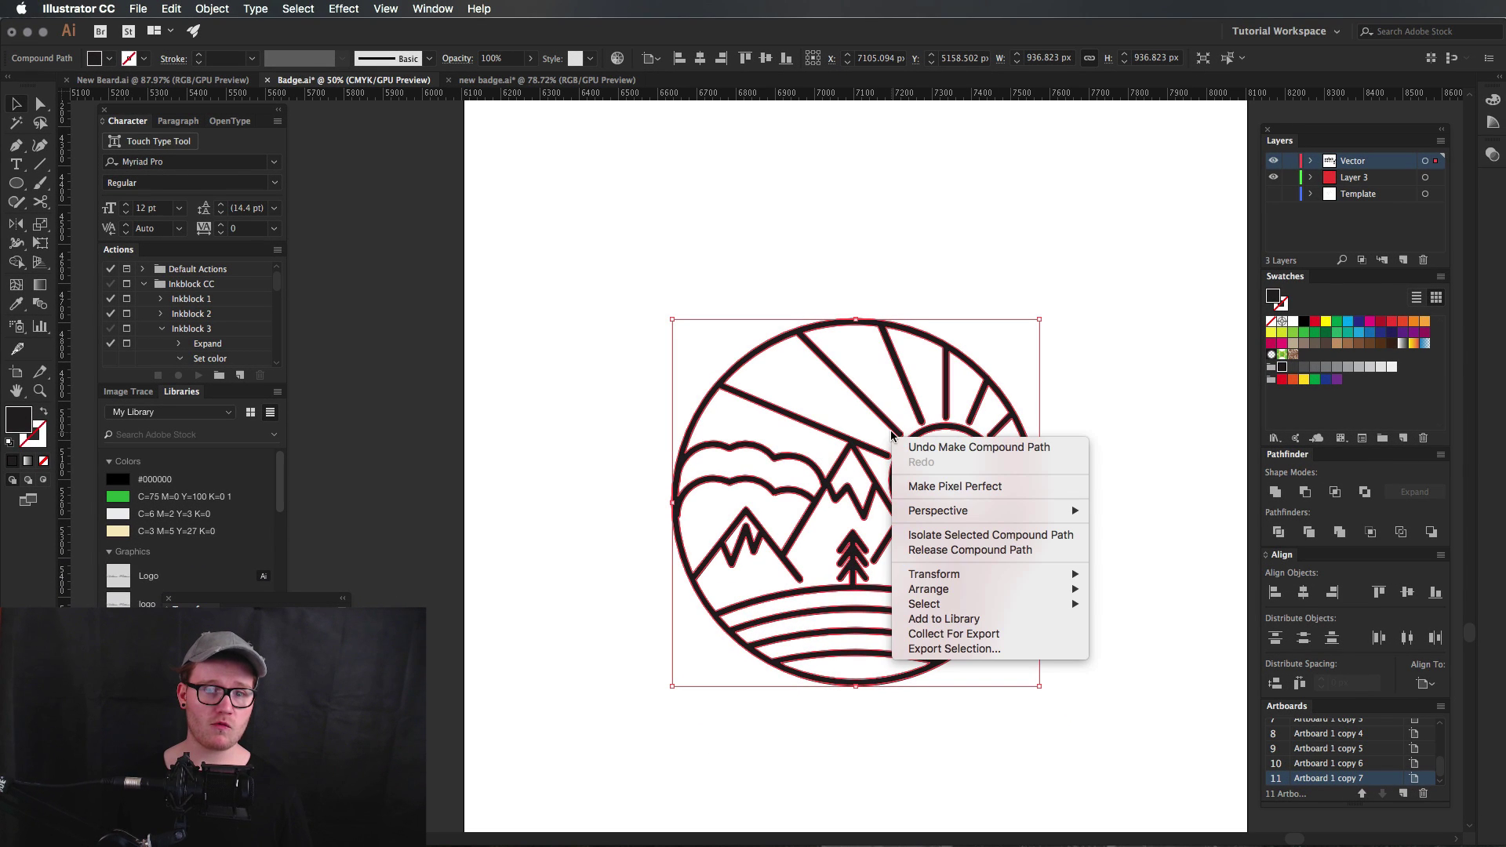
{"action": "left_click", "coordinate": [1006, 550]}
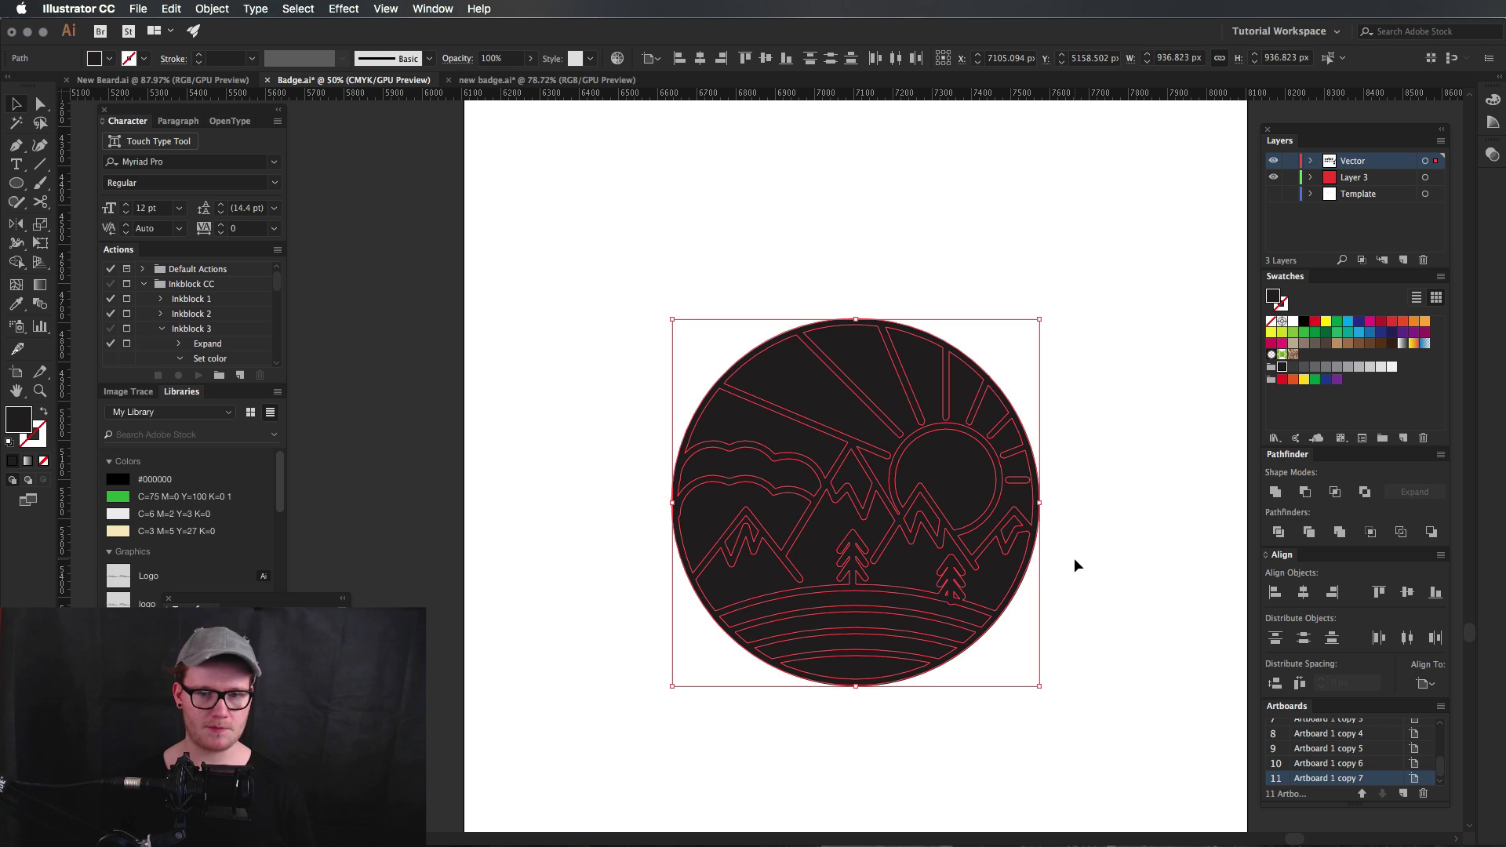
{"action": "left_click", "coordinate": [1075, 560]}
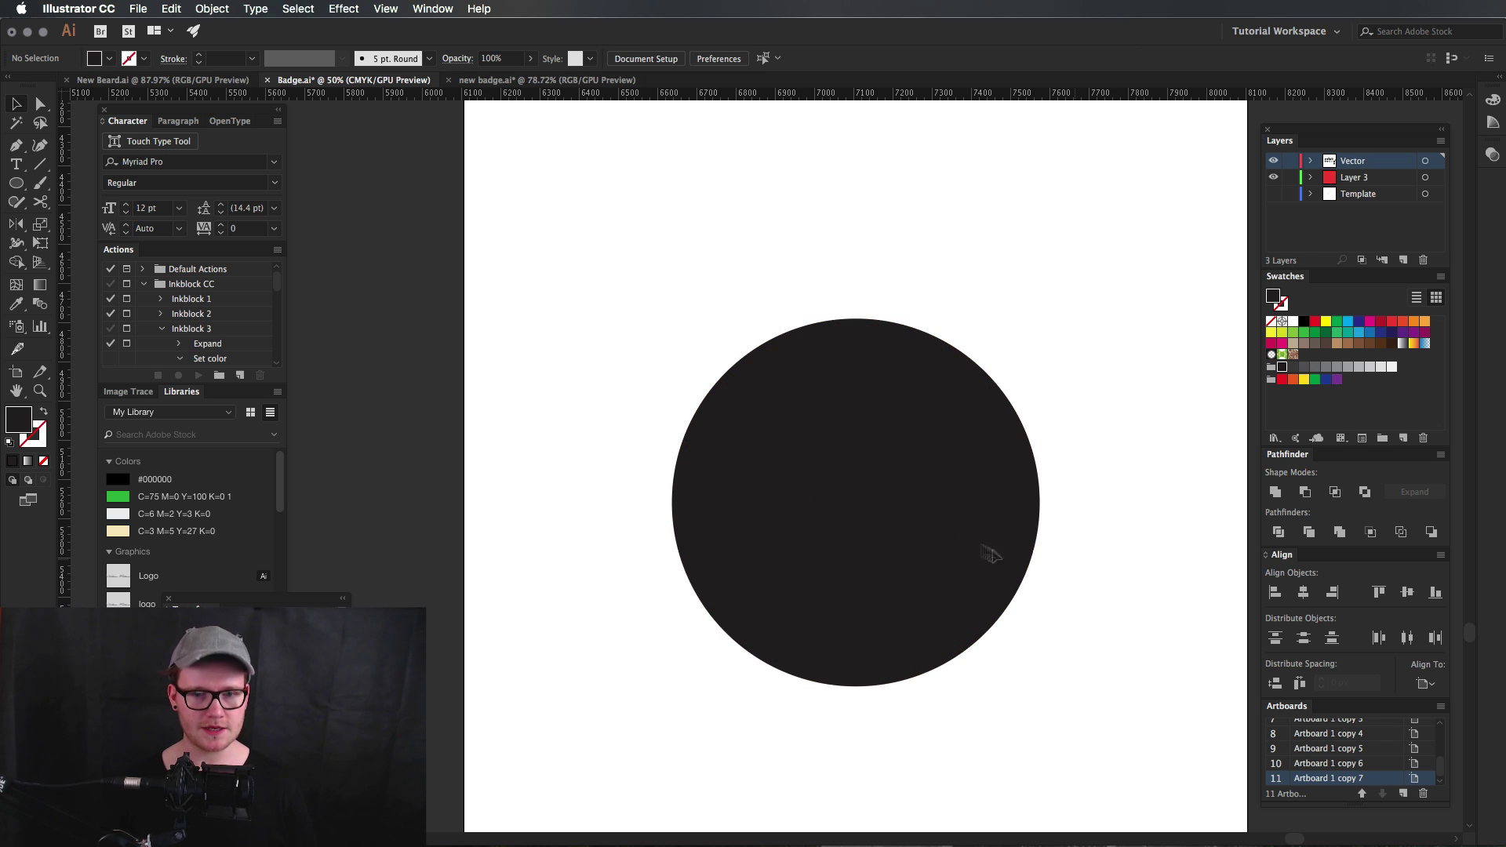
Delete the full-circle shape covering the scene, leaving the solid pieces separated by the line work.
{"action": "left_click", "coordinate": [1033, 451]}
{"action": "key", "text": "BackSpace"}
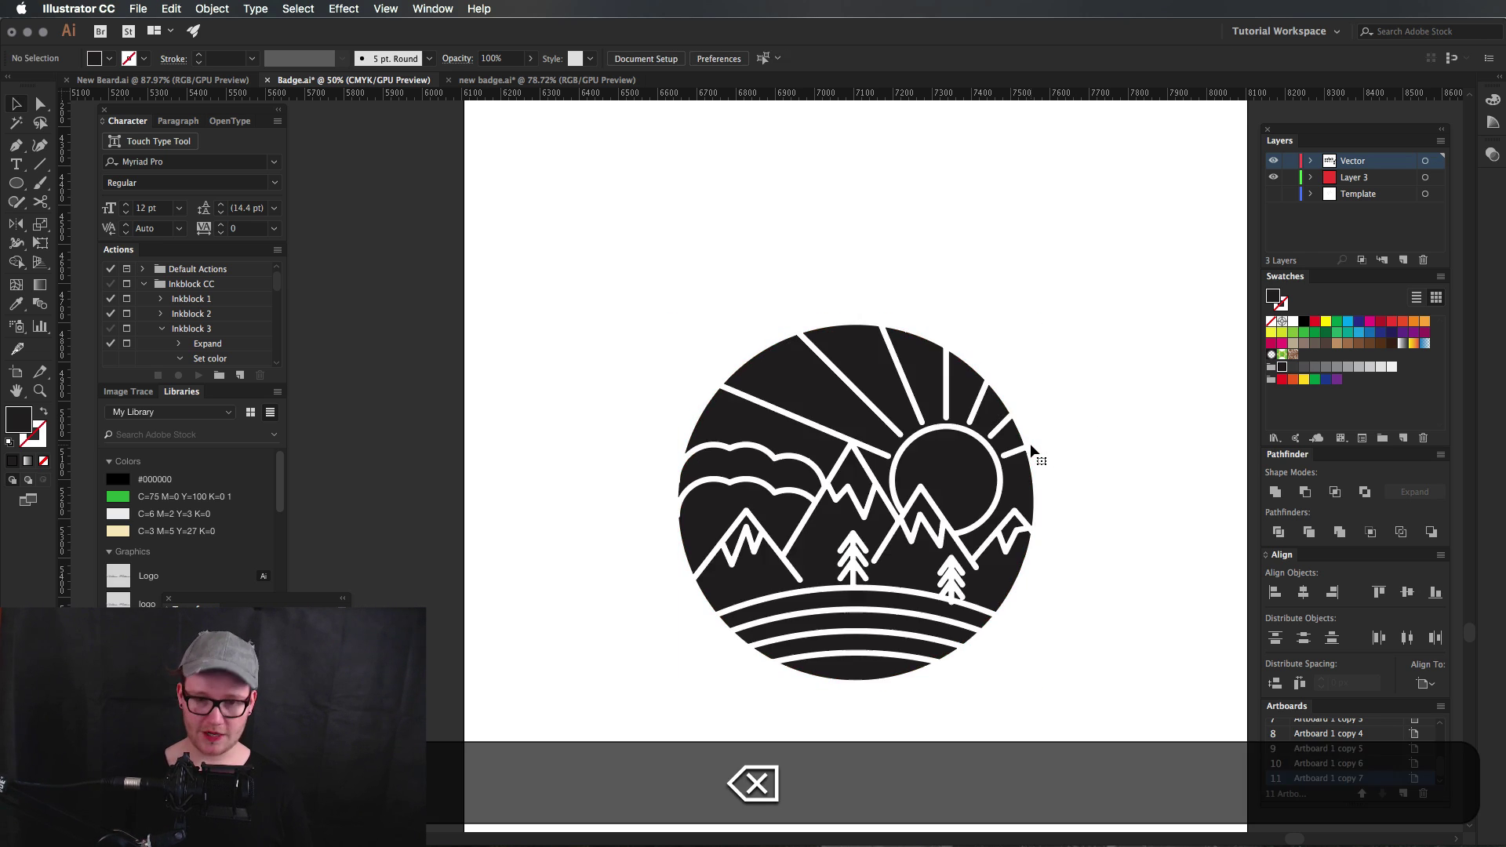
{"action": "left_click_drag", "start_coordinate": [1089, 318], "coordinate": [620, 681]}
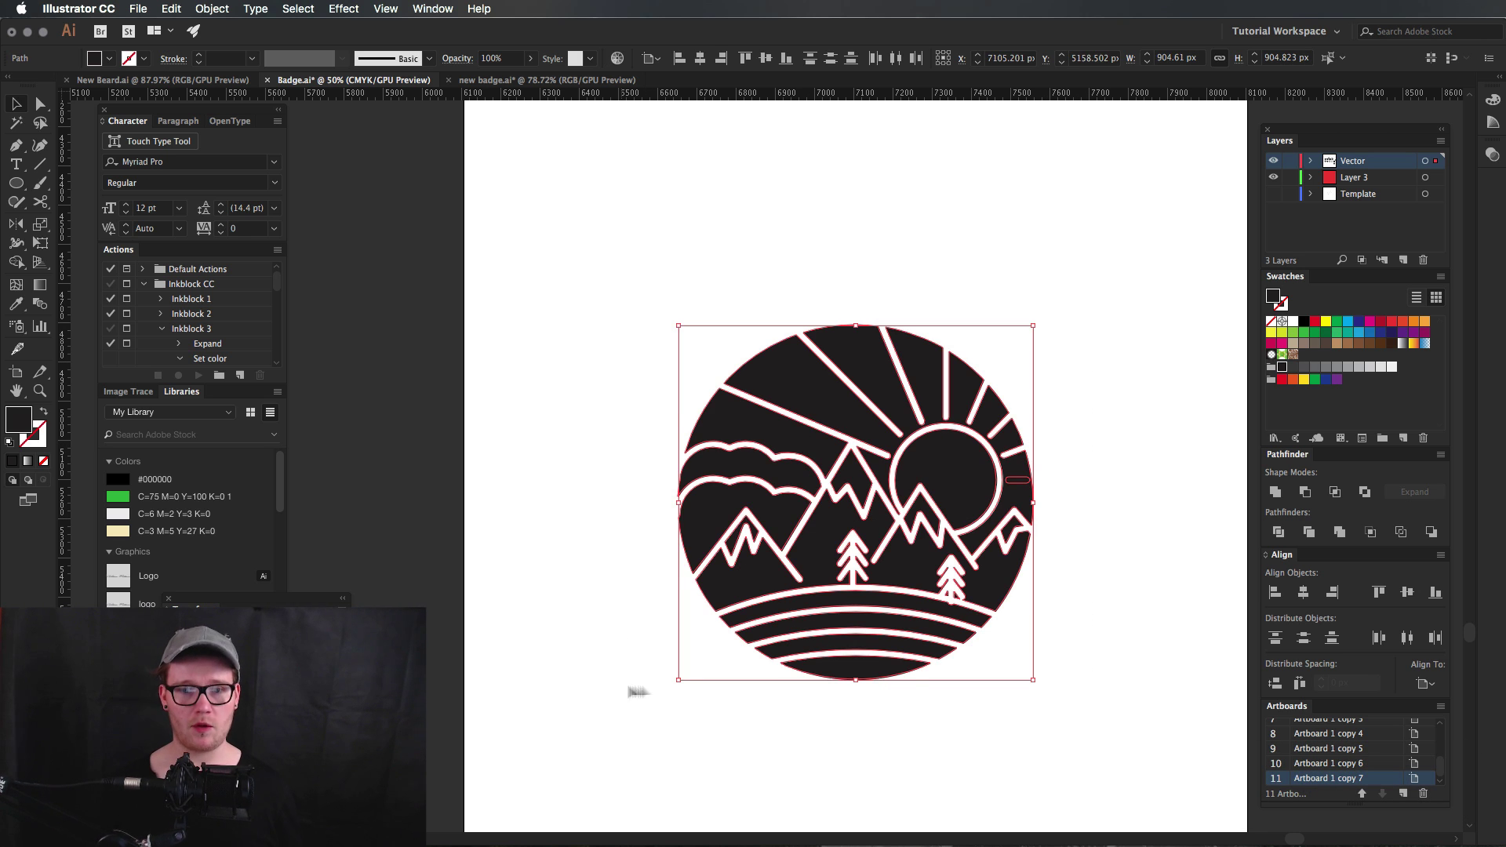
{"action": "left_click", "coordinate": [713, 727]}
Subtract the short horizontal sun ray beside the sun from the surrounding sky shape with Minus Front.
{"action": "scroll", "coordinate": [713, 726], "scroll_direction": "right", "scroll_amount": 1}
{"action": "key", "text": "z"}
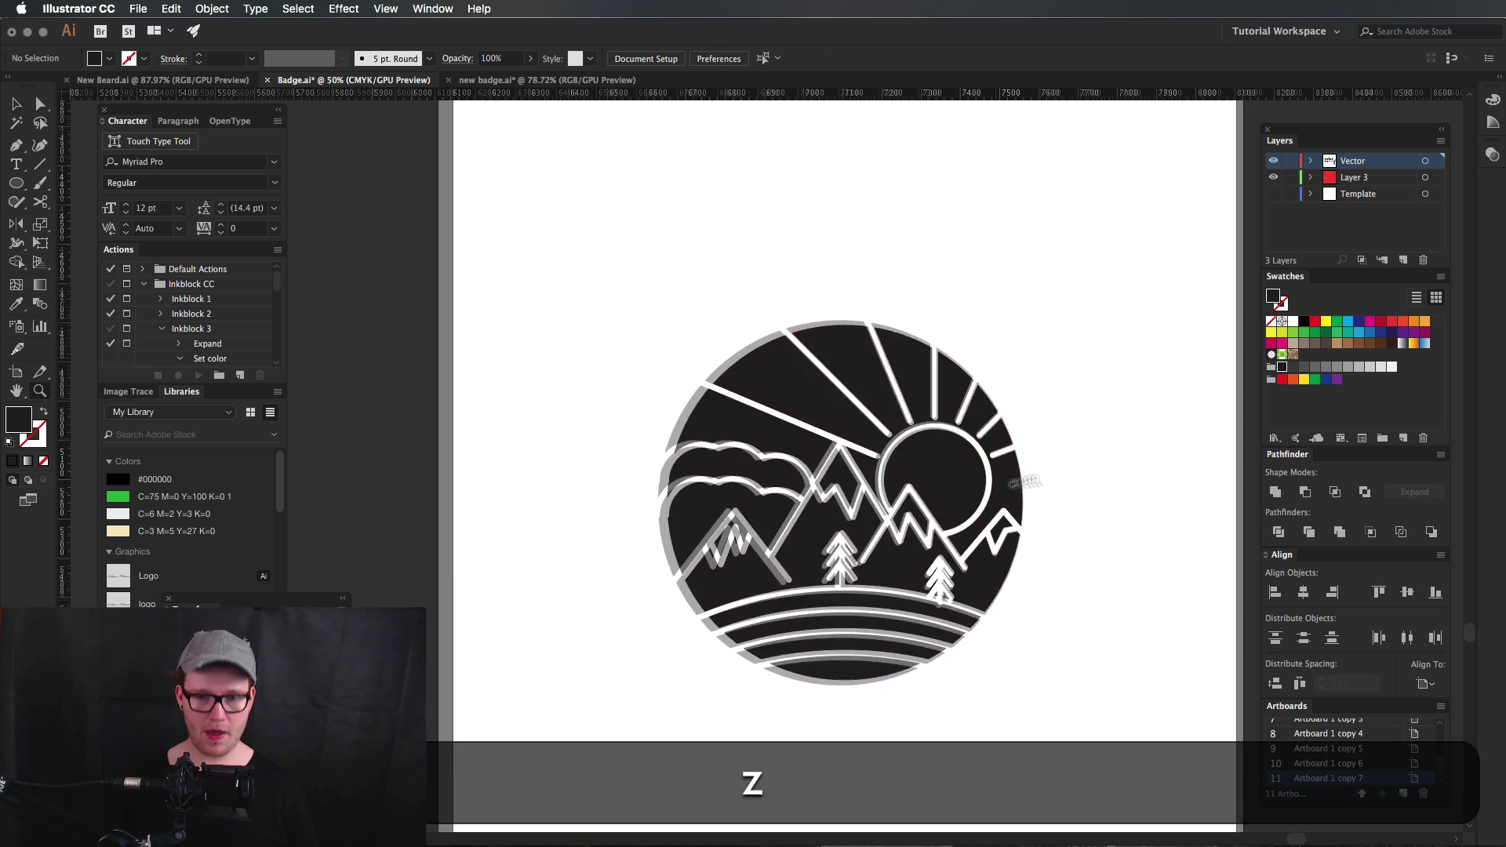
{"action": "left_click_drag", "start_coordinate": [1013, 488], "coordinate": [1109, 505]}
{"action": "key", "text": "v"}
{"action": "left_click", "coordinate": [1067, 455]}
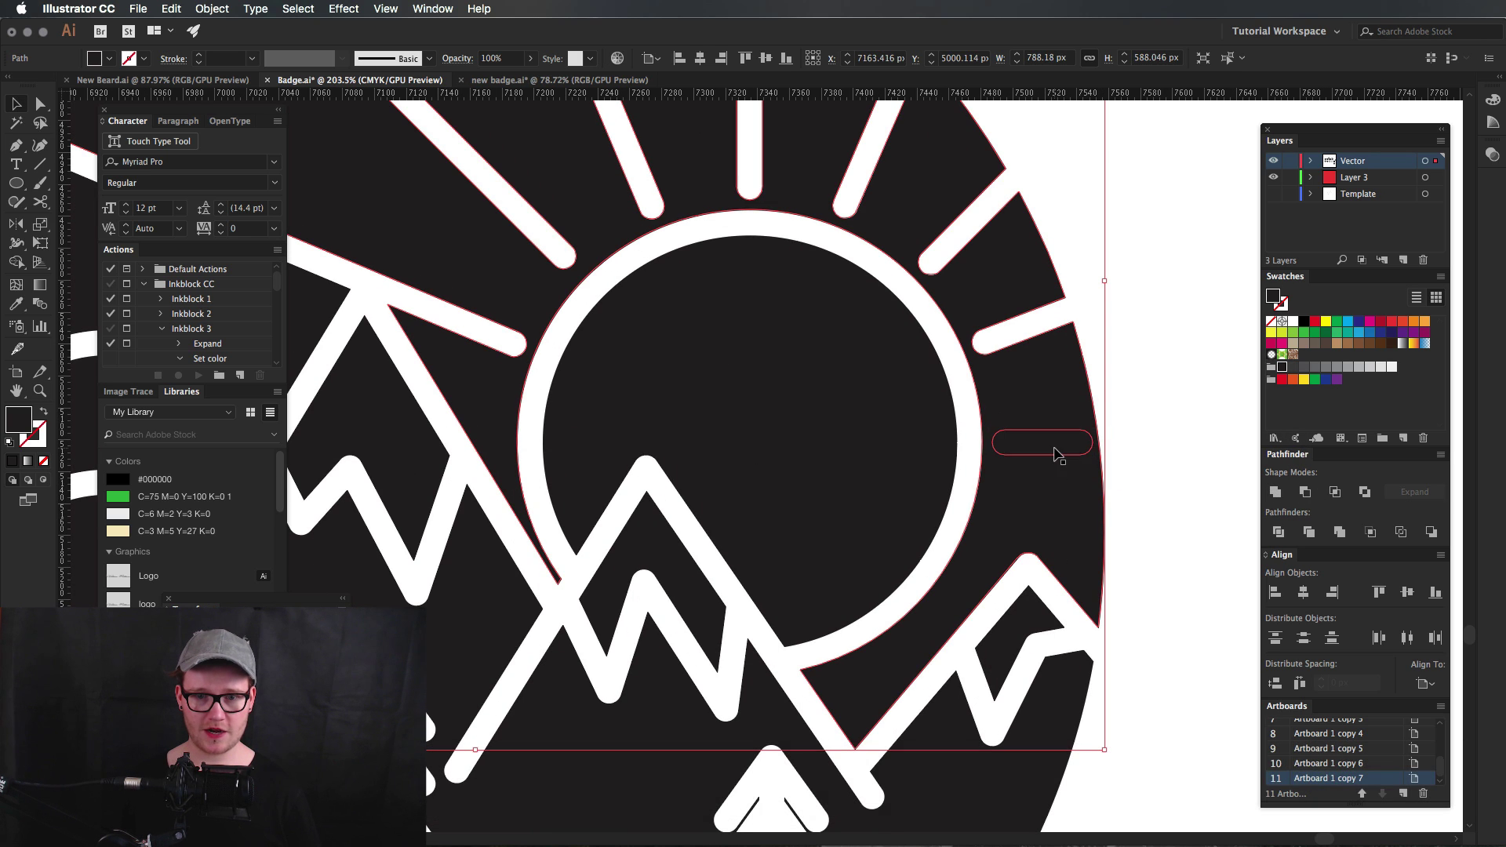
{"action": "left_click", "coordinate": [1059, 446], "text": "shift"}
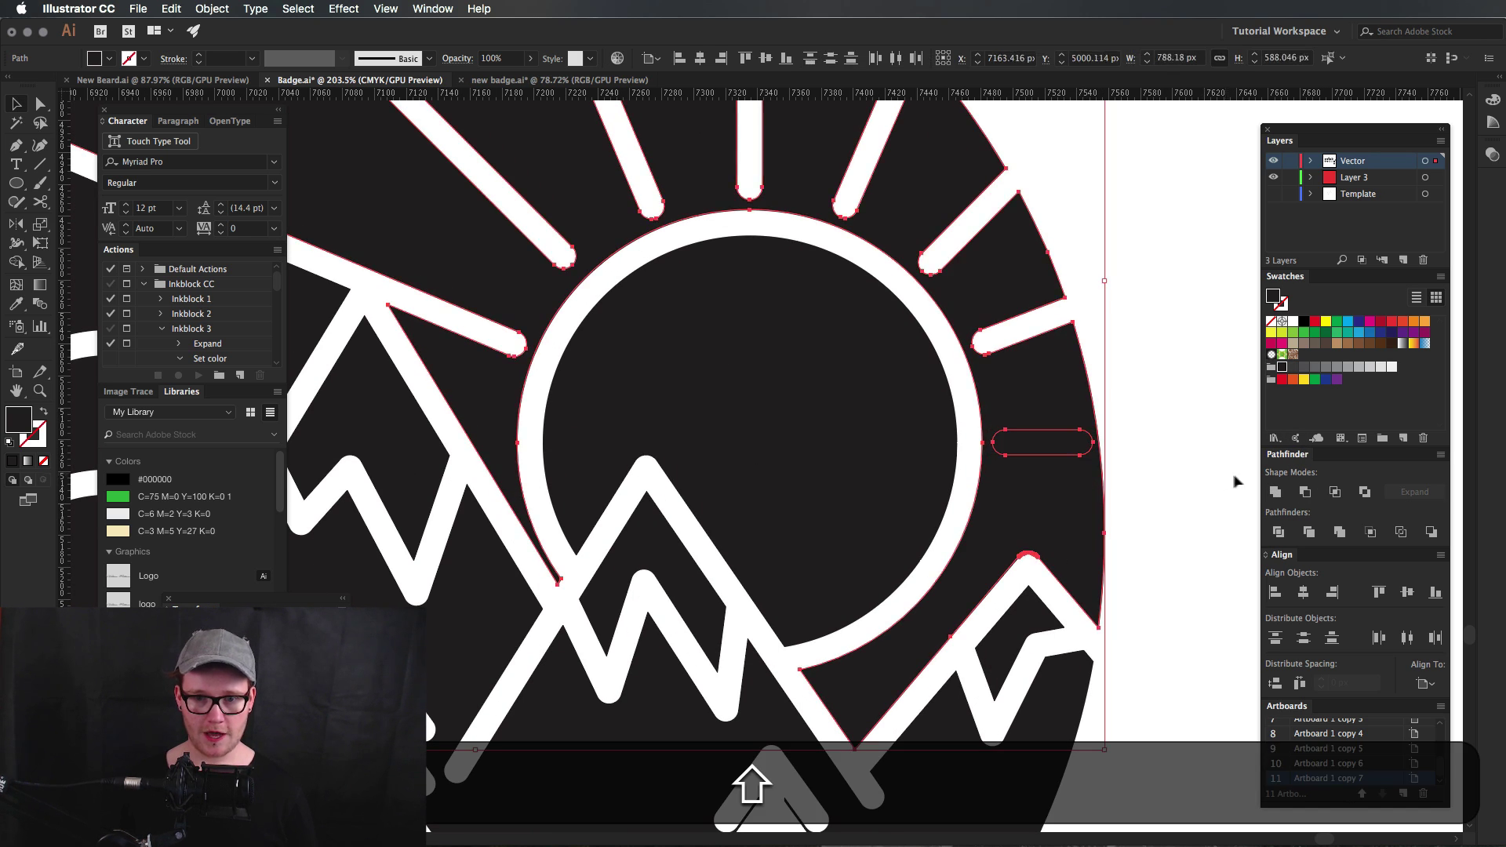
{"action": "left_click", "coordinate": [1305, 493]}
{"action": "left_click", "coordinate": [1188, 521]}
Group all the scene shapes and centre the group horizontally and vertically on the artboard.
{"action": "key", "text": "z"}
{"action": "left_click_drag", "start_coordinate": [1182, 521], "coordinate": [885, 608]}
{"action": "key", "text": "z"}
{"action": "key", "text": "v"}
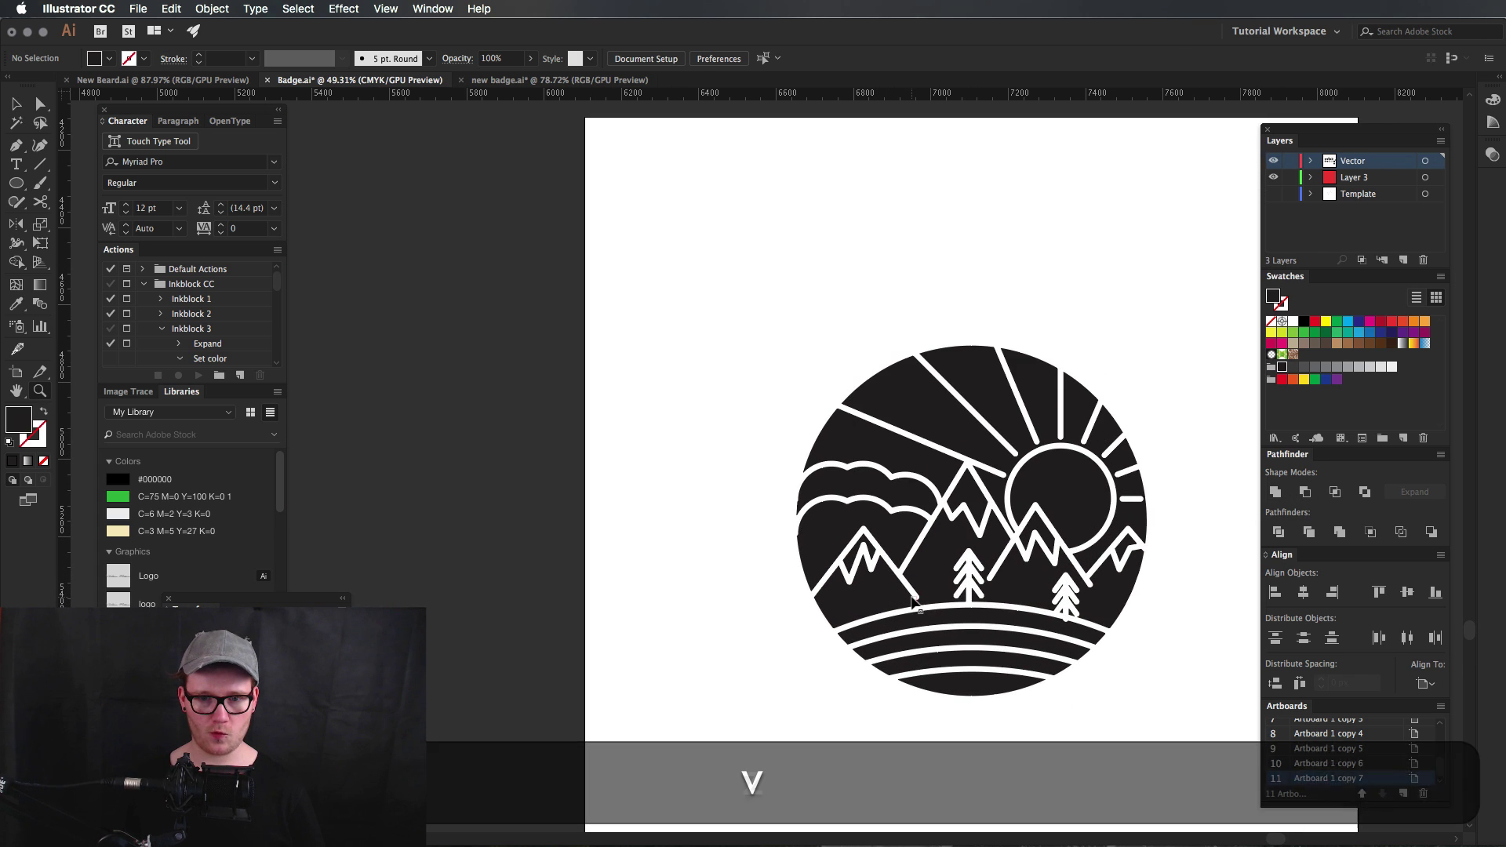
{"action": "left_click_drag", "start_coordinate": [741, 312], "coordinate": [1191, 753]}
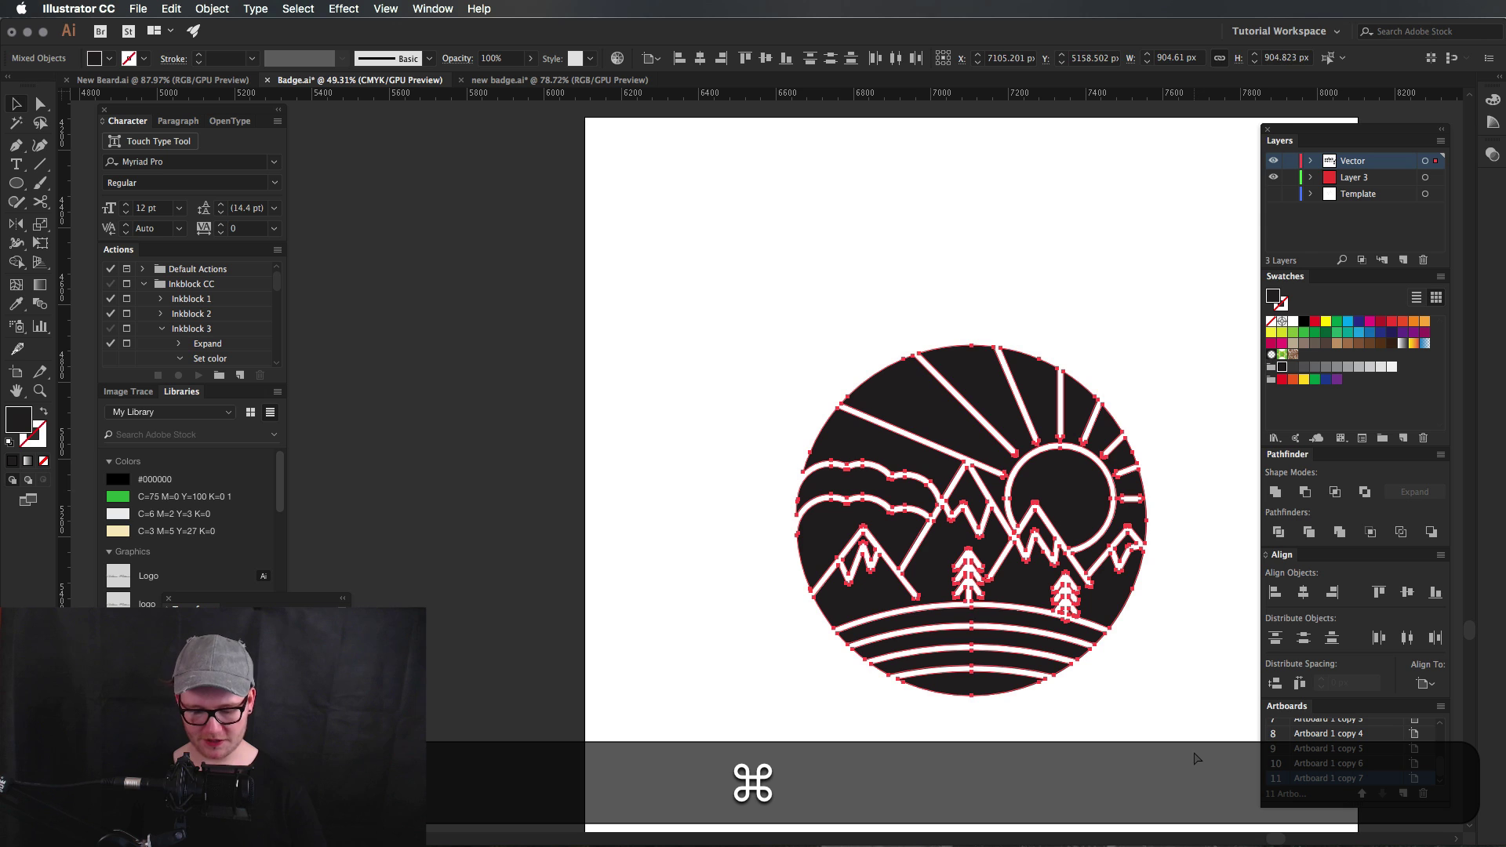
{"action": "key", "text": "super+g"}
{"action": "left_click", "coordinate": [1305, 594]}
{"action": "left_click", "coordinate": [1408, 593]}
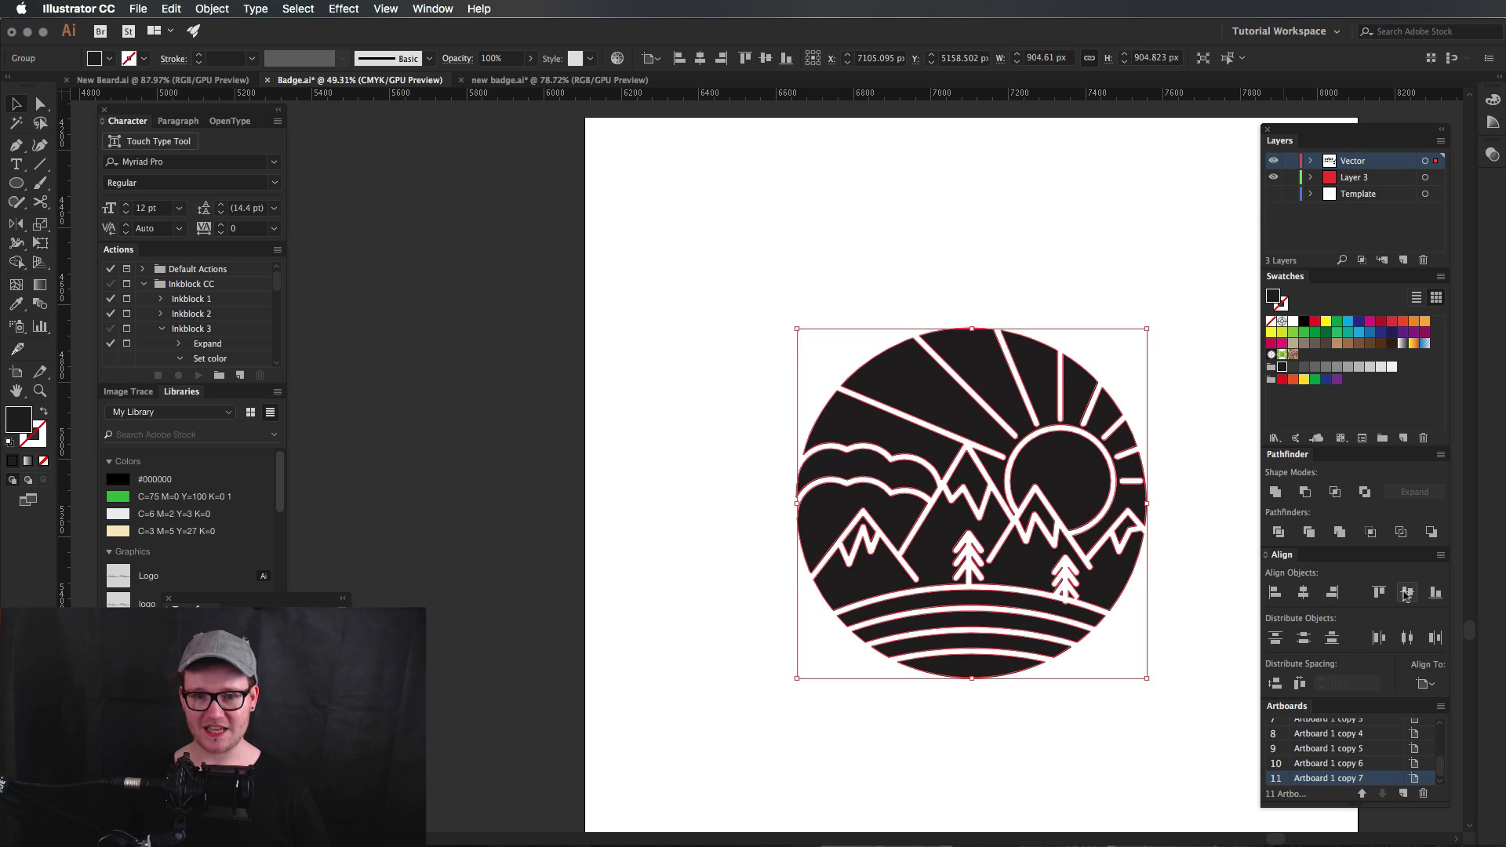
Draw a concentric circle about 1019 px in diameter around the scene and swap its fill for a stroke.
{"action": "left_click_drag", "start_coordinate": [1163, 597], "coordinate": [1072, 575]}
{"action": "key", "text": "l"}
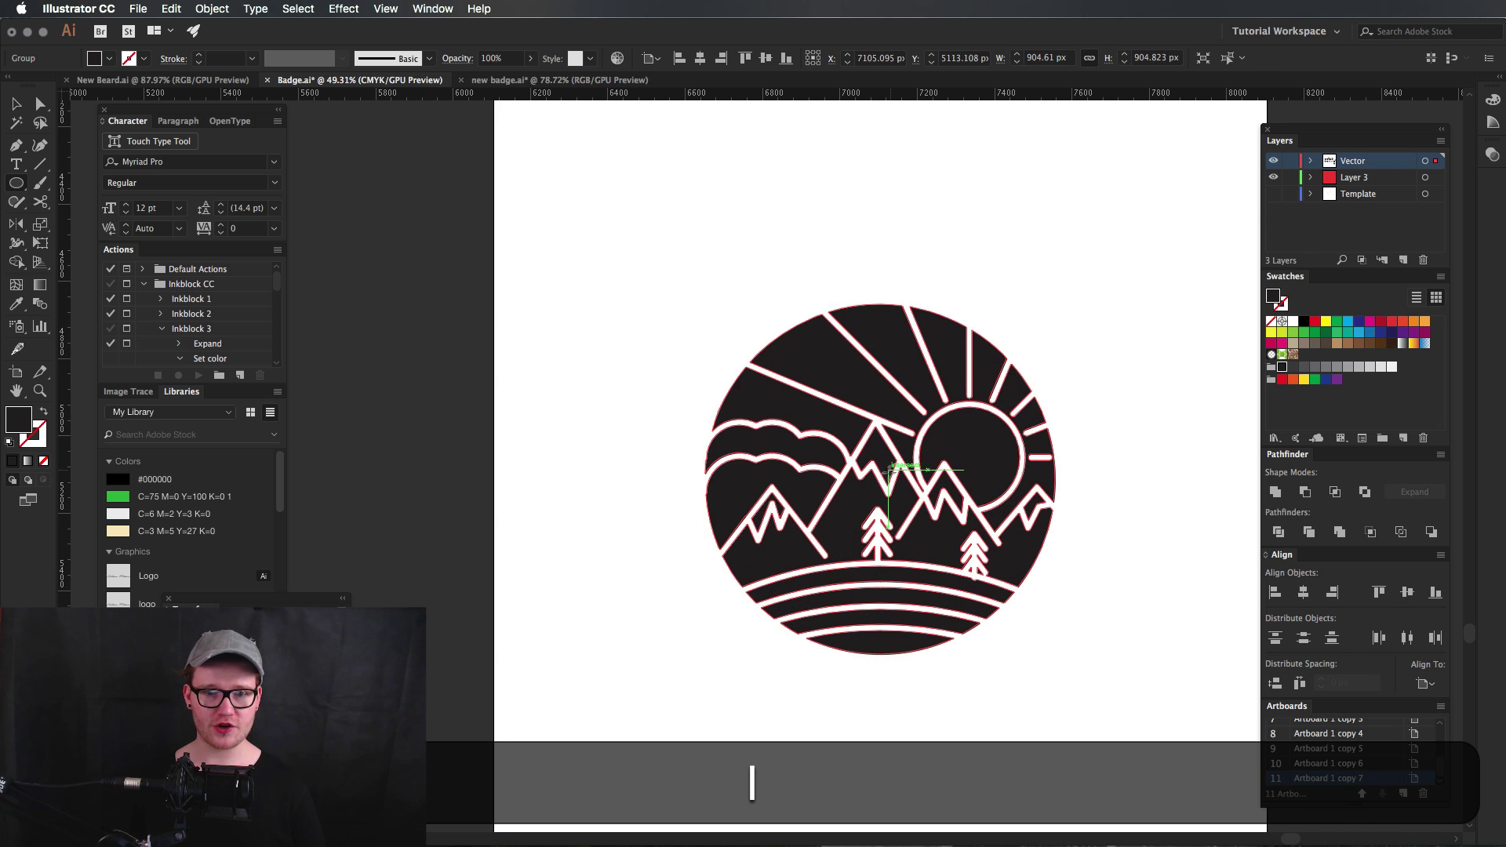
{"action": "mouse_move", "coordinate": [881, 476]}
{"action": "left_mouse_down"}
{"action": "mouse_move", "coordinate": [1009, 669]}
{"action": "mouse_move", "coordinate": [1091, 693]}
{"action": "left_mouse_up"}
{"action": "key", "text": "alt+shift+x"}
{"action": "key", "text": "v"}
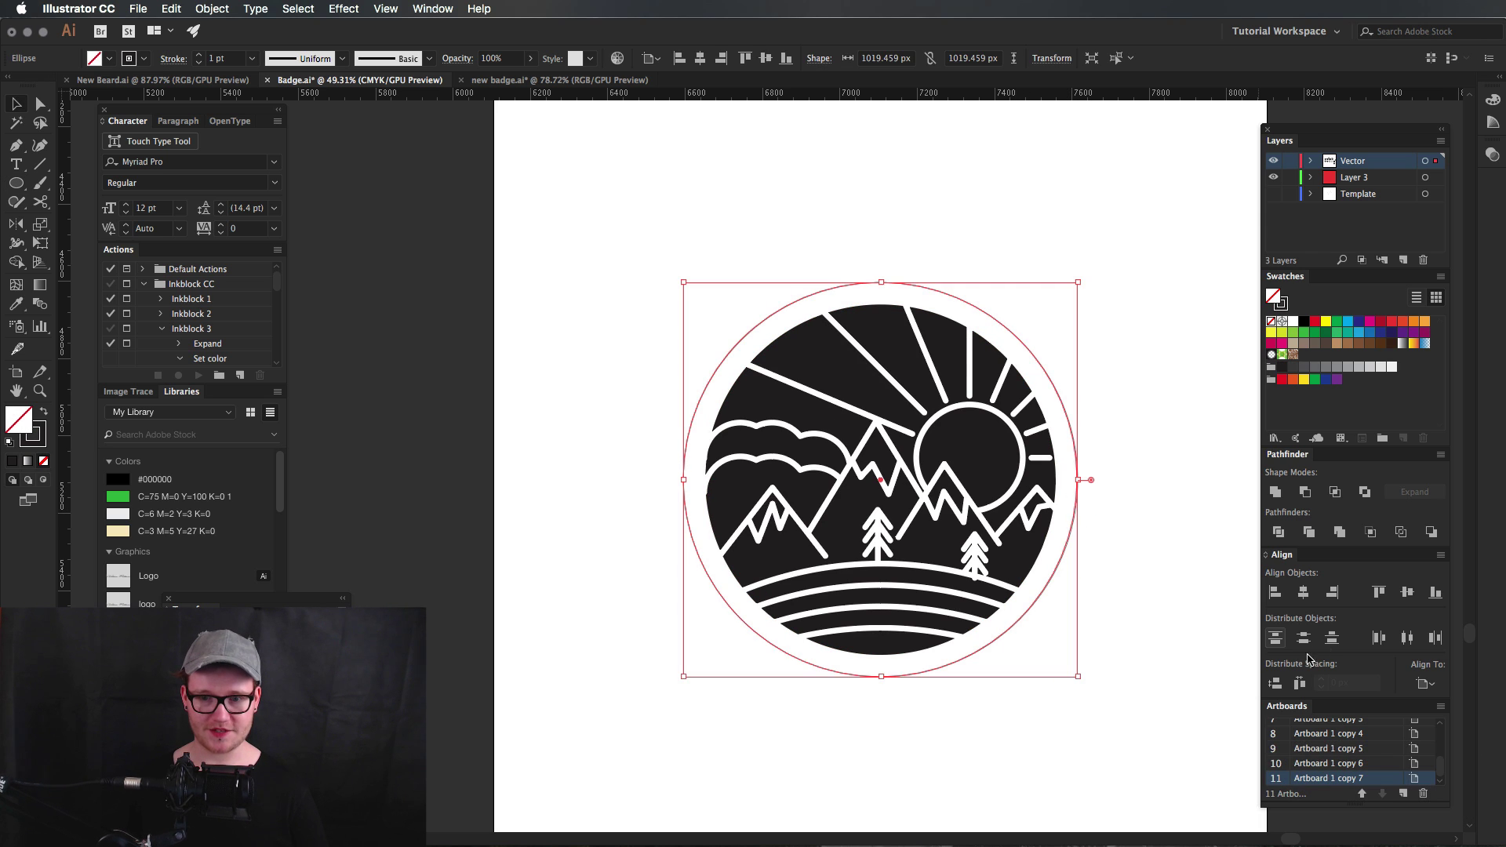
Set the surrounding circle's stroke weight to 19 pt and deselect it.
{"action": "triple_click", "coordinate": [200, 55]}
{"action": "triple_click", "coordinate": [200, 55]}
{"action": "triple_click", "coordinate": [200, 55]}
{"action": "triple_click", "coordinate": [200, 56]}
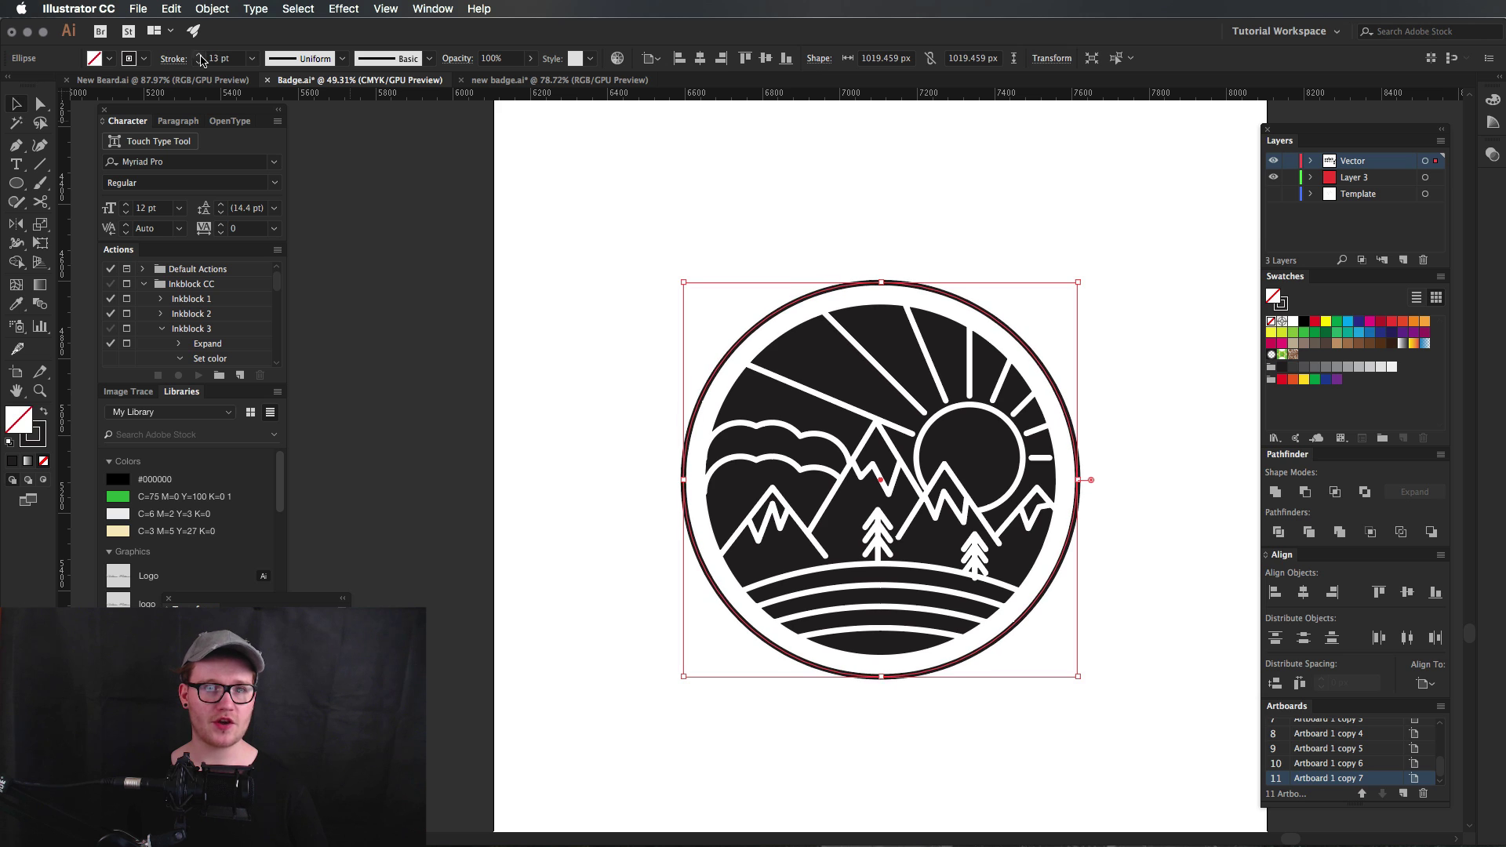
{"action": "scroll", "coordinate": [201, 56], "scroll_direction": "up", "scroll_amount": 6}
{"action": "left_click", "coordinate": [675, 161]}
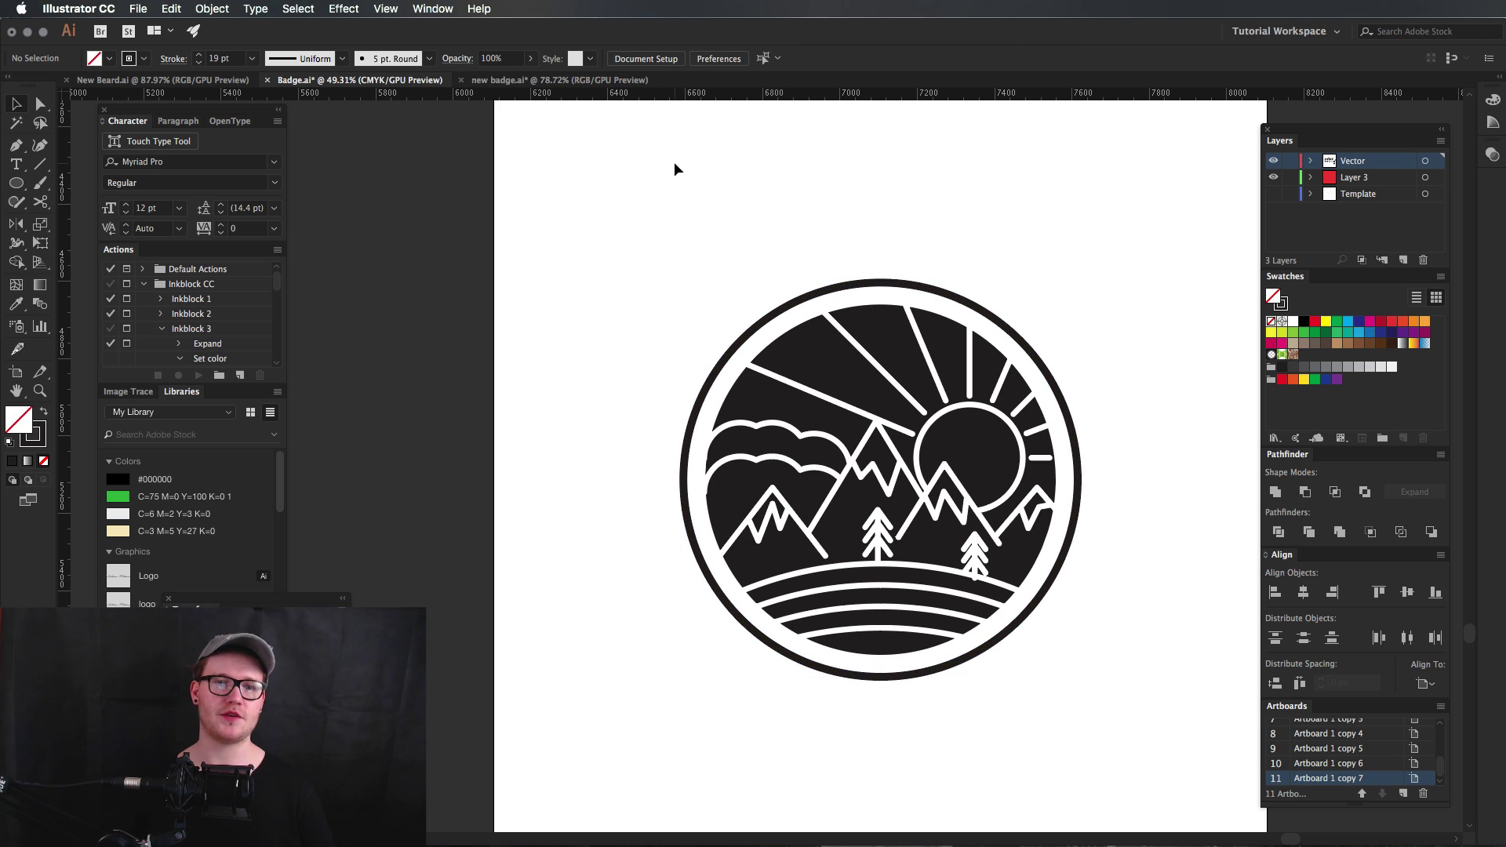
Scale the outer ring down proportionally about its centre, leaving a thin even gap around the scene.
{"action": "left_click", "coordinate": [908, 284]}
{"action": "key", "text": "alt+shift"}
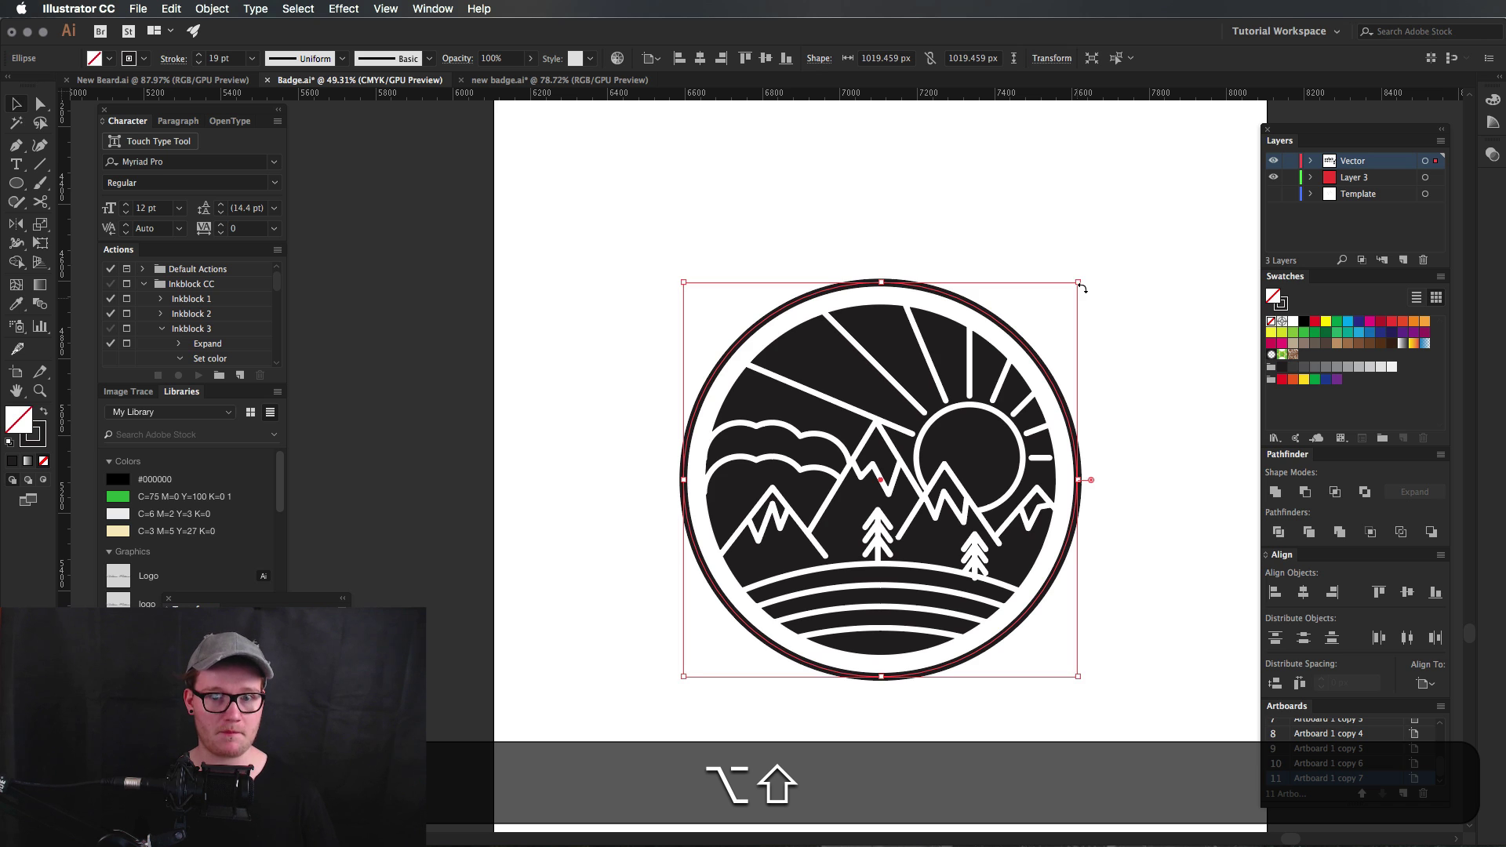
{"action": "left_click_drag", "start_coordinate": [1080, 284], "coordinate": [1070, 292]}
{"action": "left_click", "coordinate": [1118, 260]}
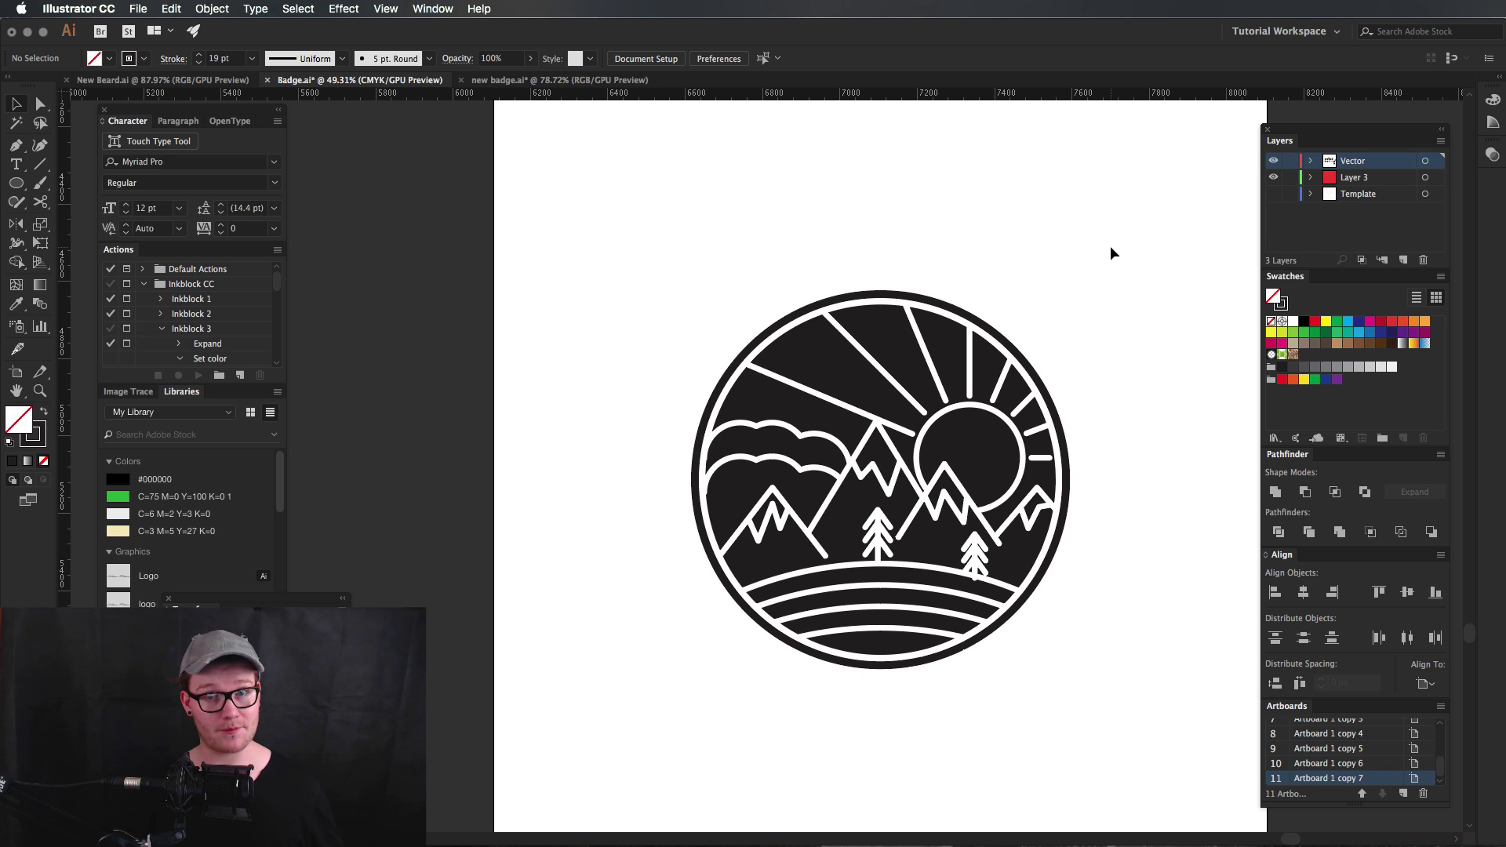
View the finished red and white Colorado badge in the new badge document and return to Badge.ai.
{"action": "left_click", "coordinate": [563, 81]}
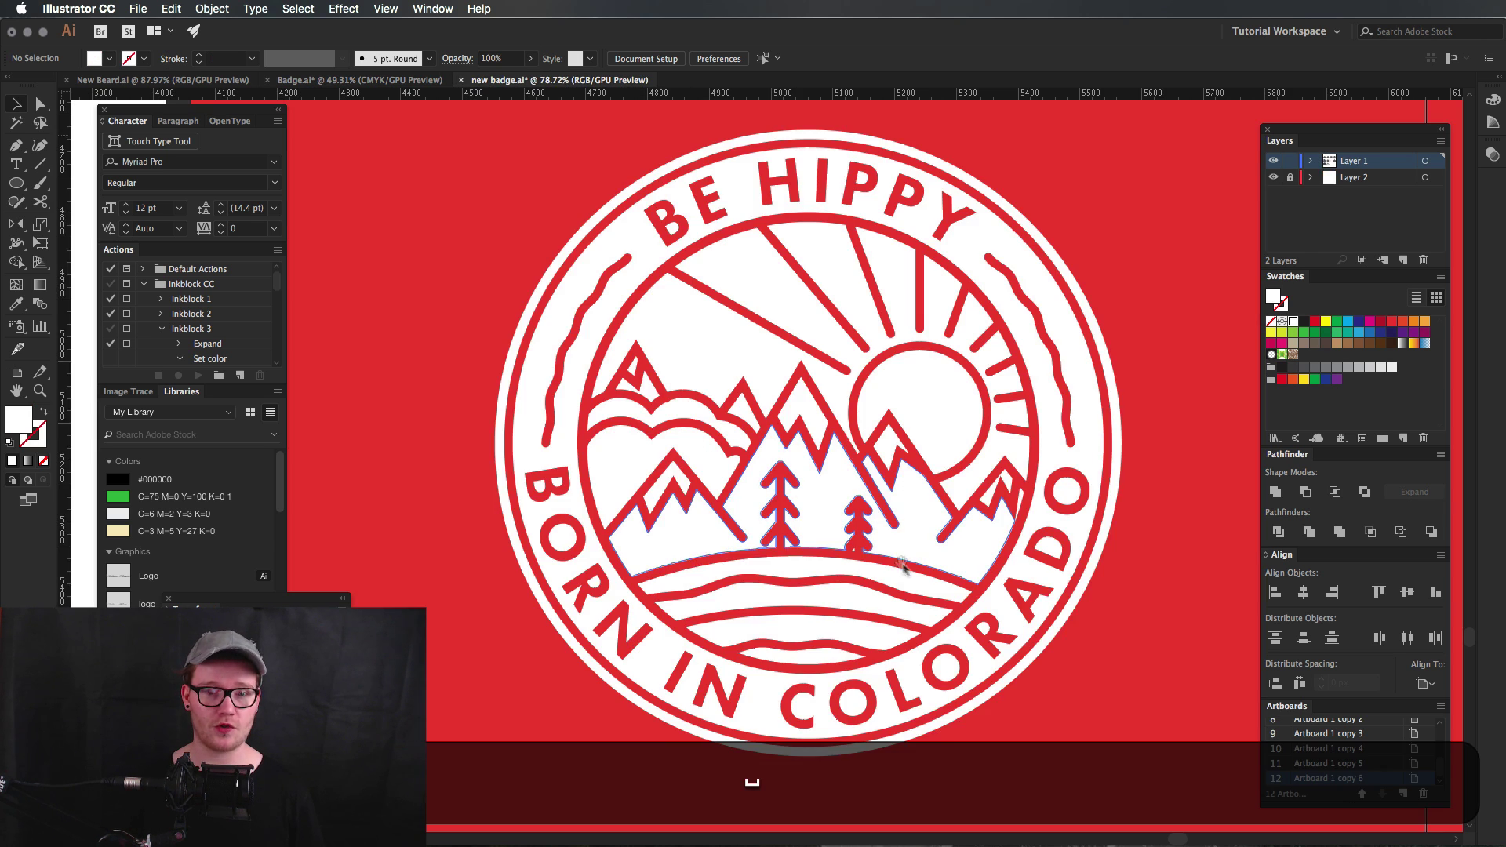
{"action": "key", "text": "super+0"}
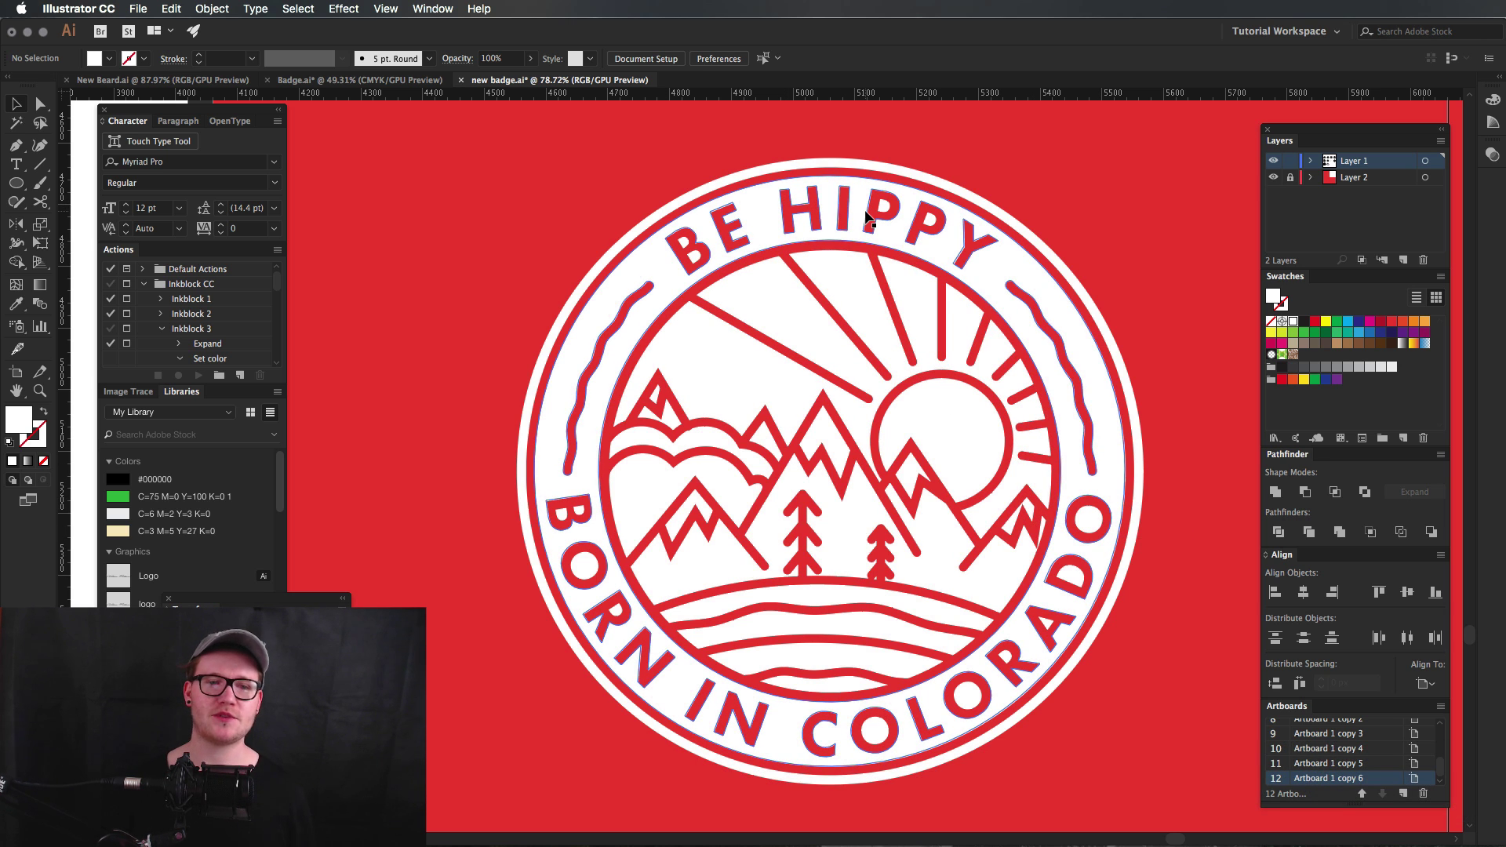
{"action": "left_click", "coordinate": [388, 81]}
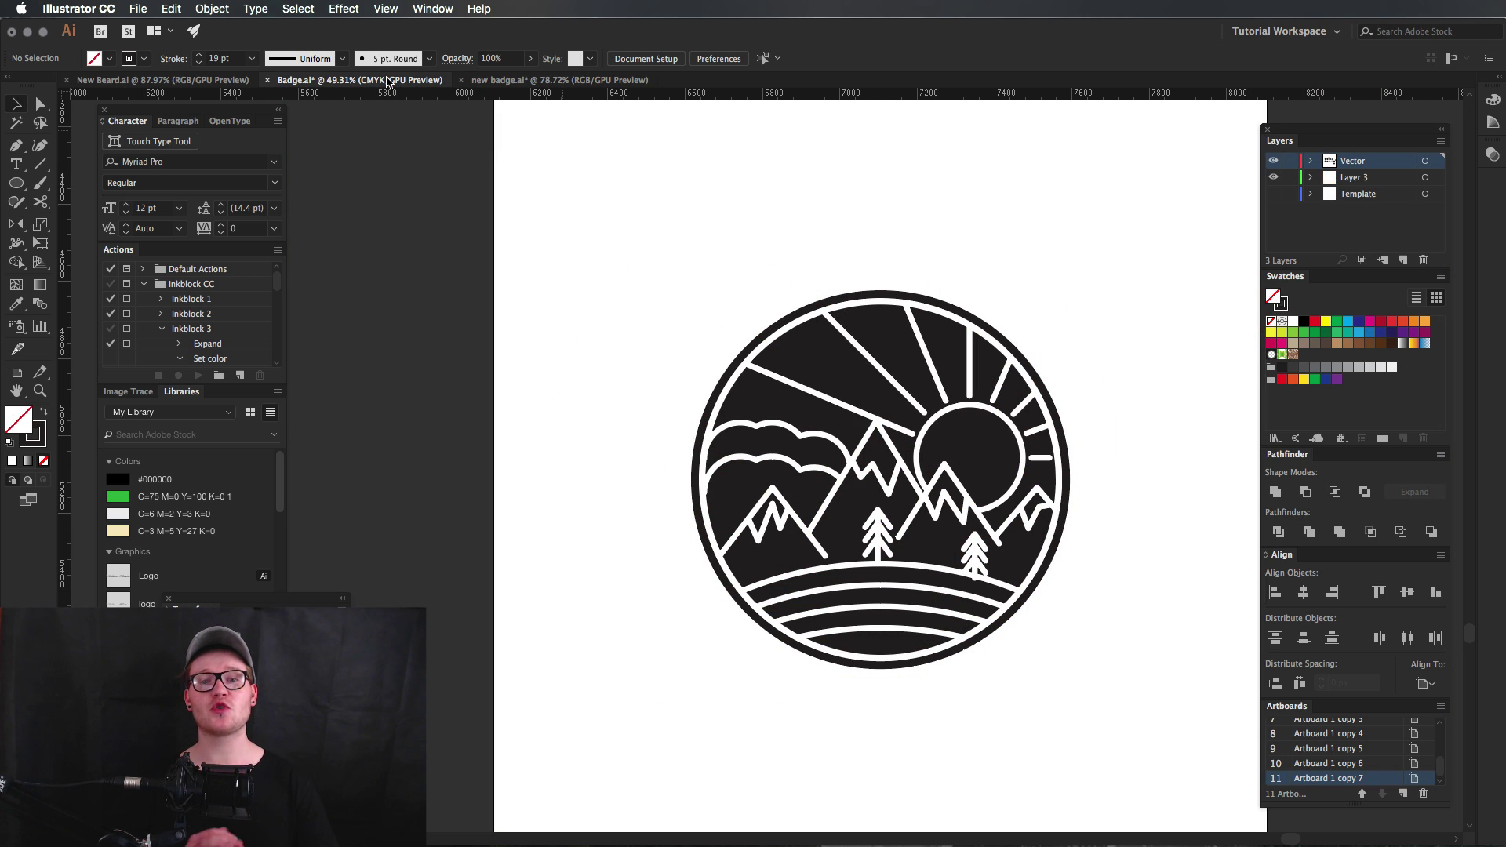